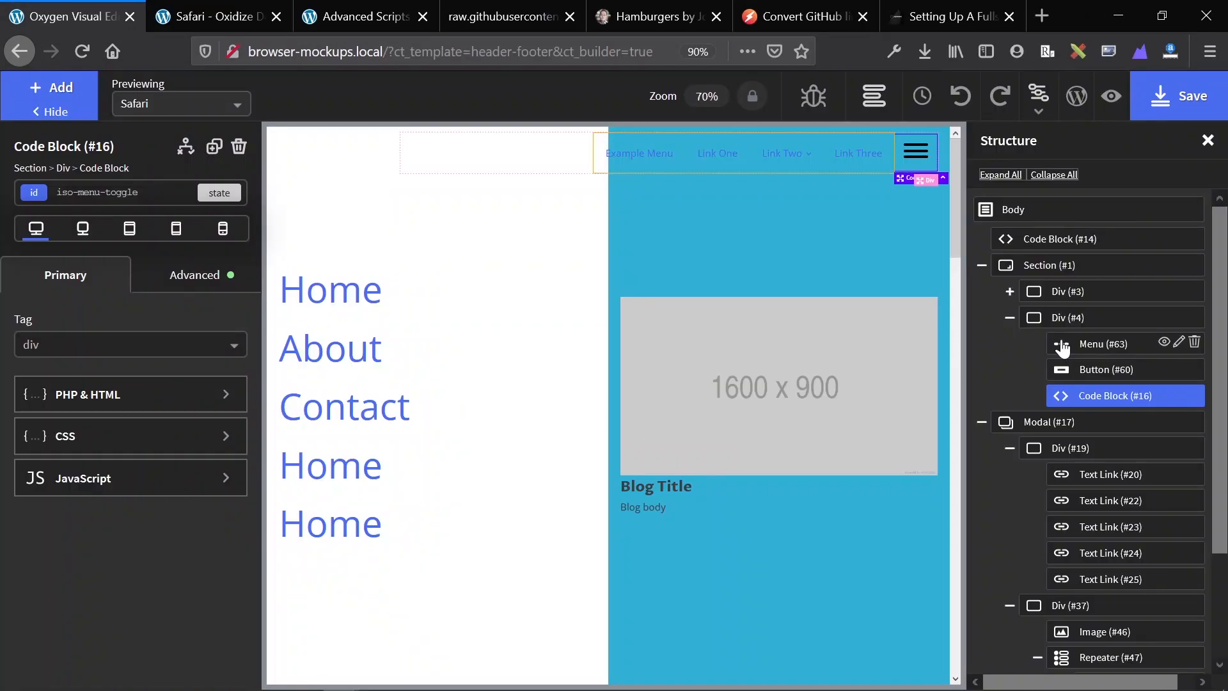
Select the modal in the finished header template, and try opening and closing the fullscreen menu on the live Safari page
click(1043, 428)
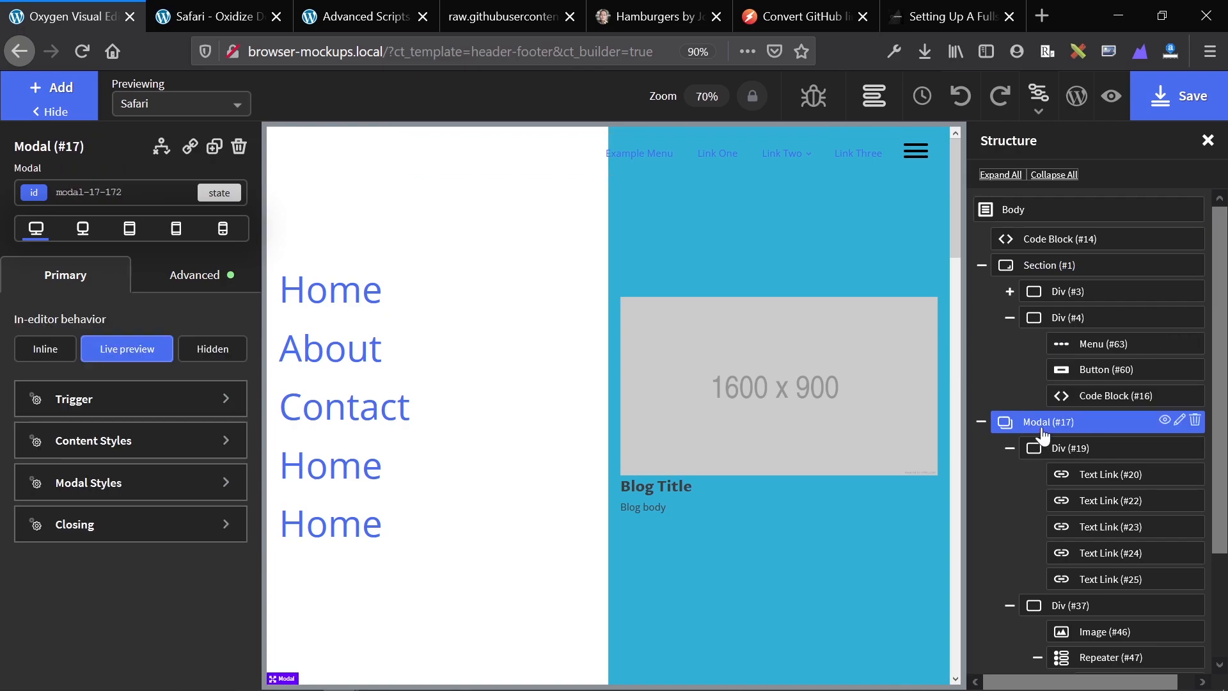
click(229, 9)
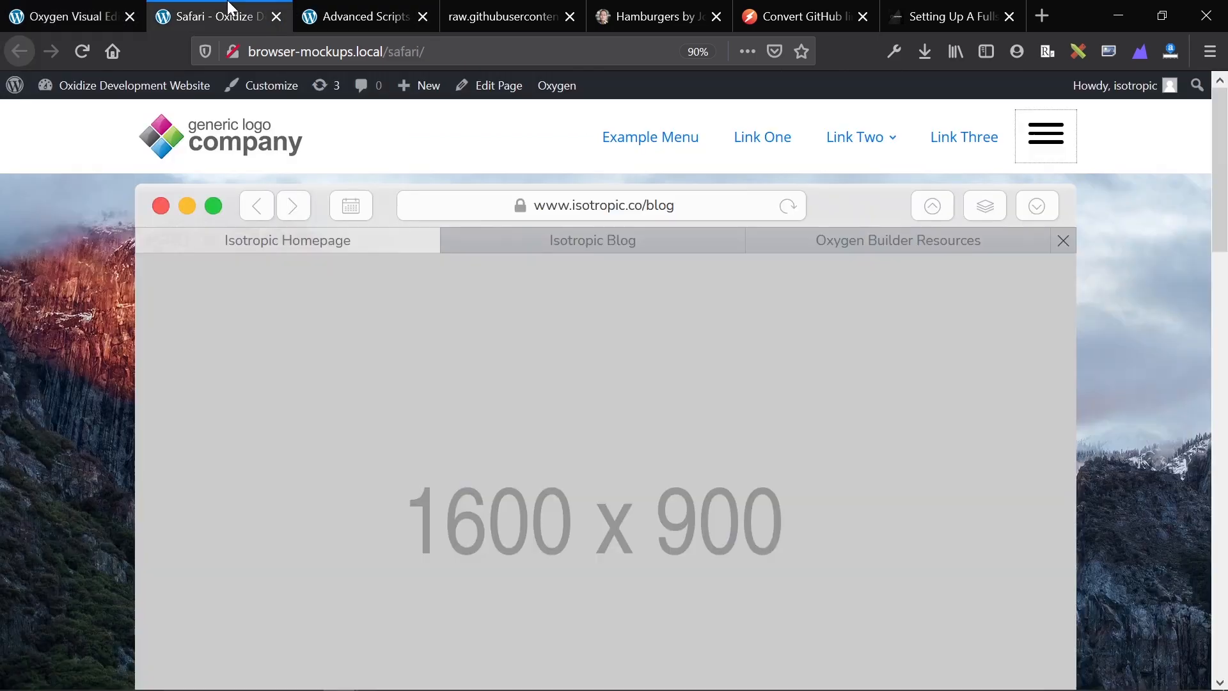
click(1053, 147)
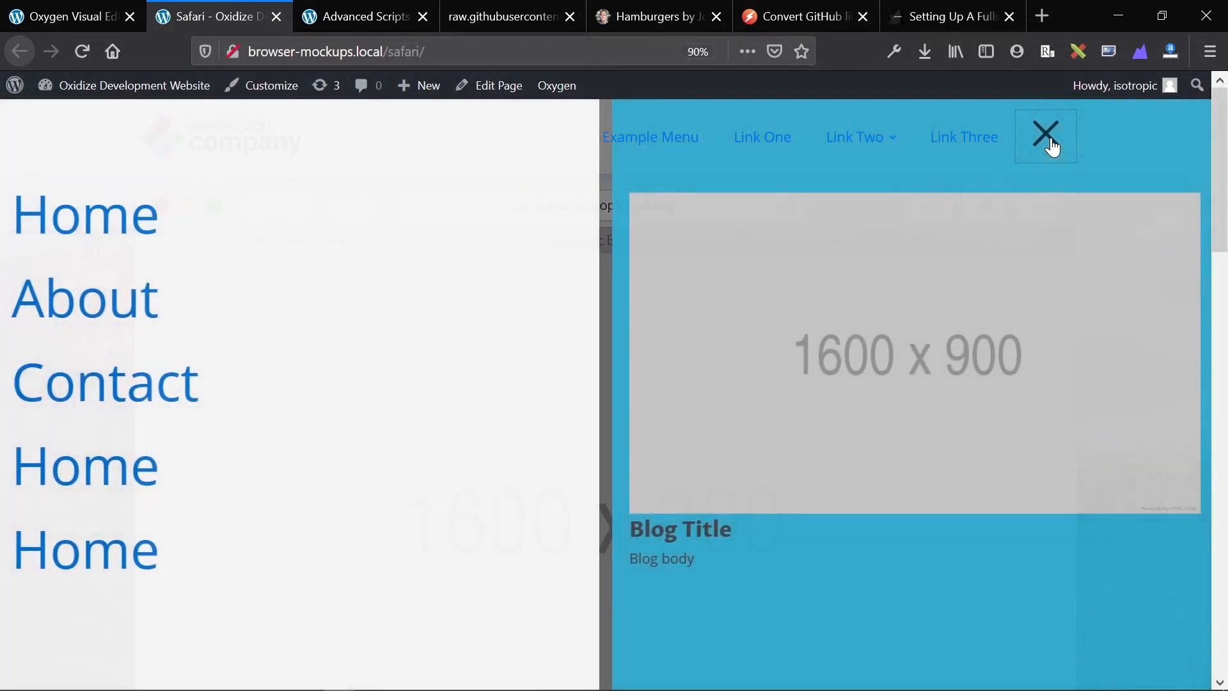
click(1052, 147)
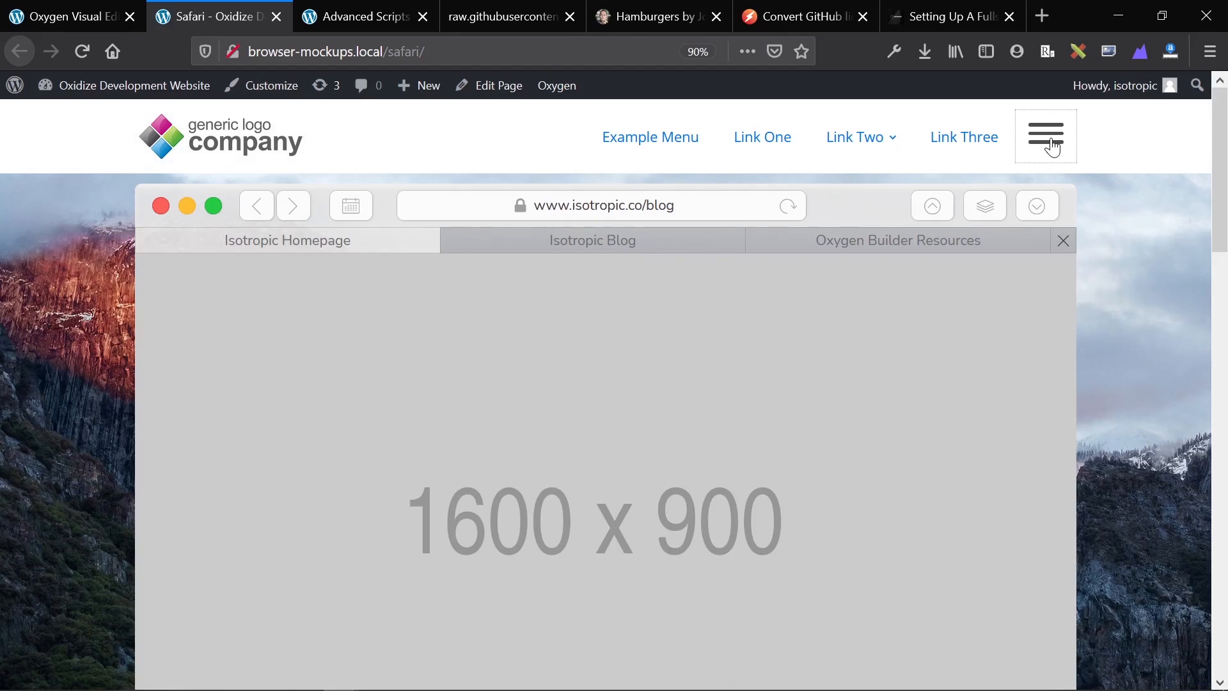
click(1053, 147)
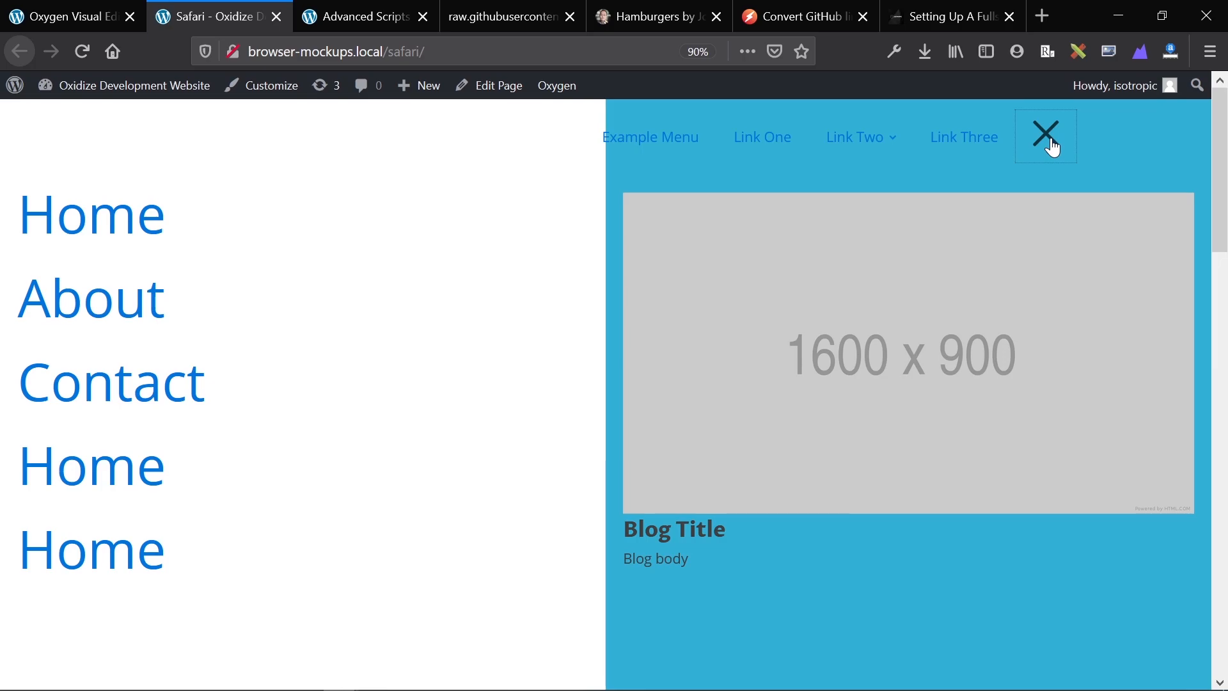
Look through the isotropic.co article on setting up a fullscreen menu overlay, including its JavaScript code and written steps
click(952, 9)
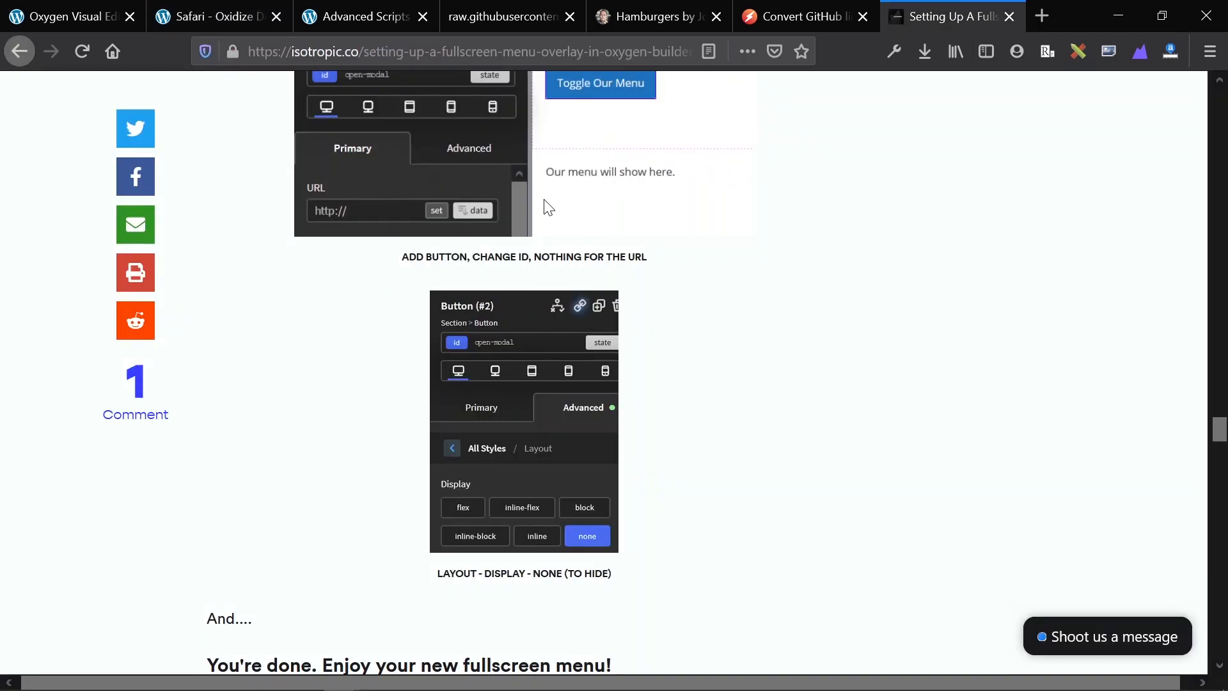
scroll(549, 208, up, 20)
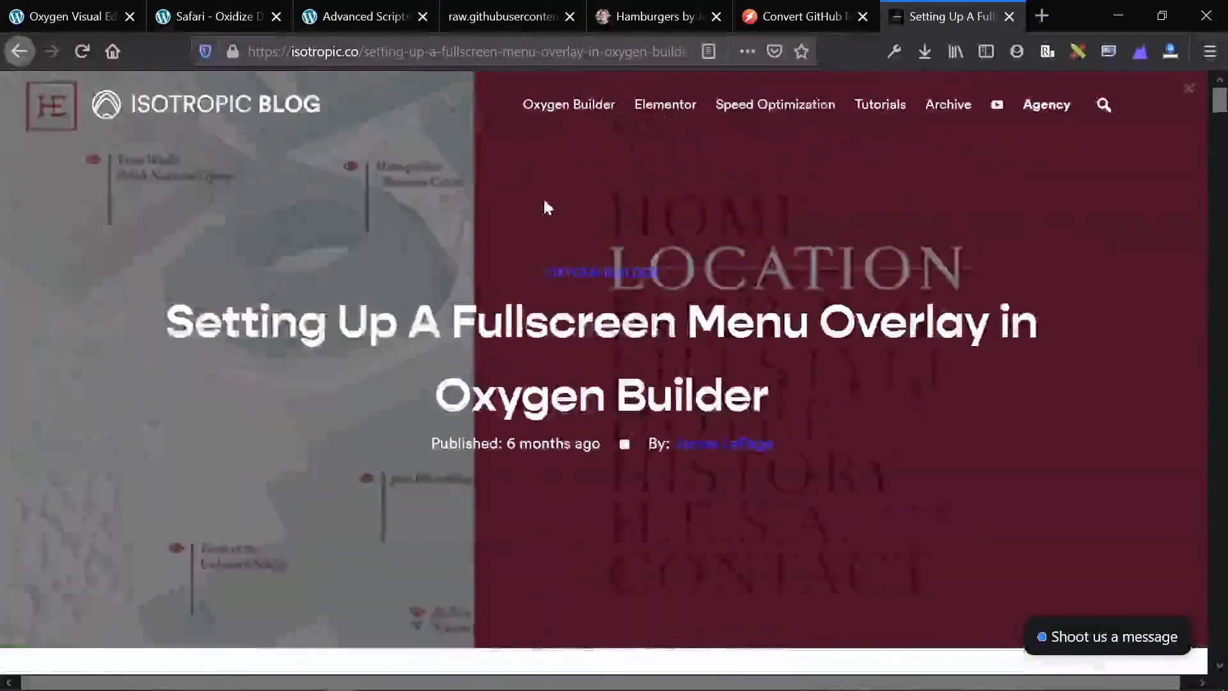
scroll(565, 452, down, 20)
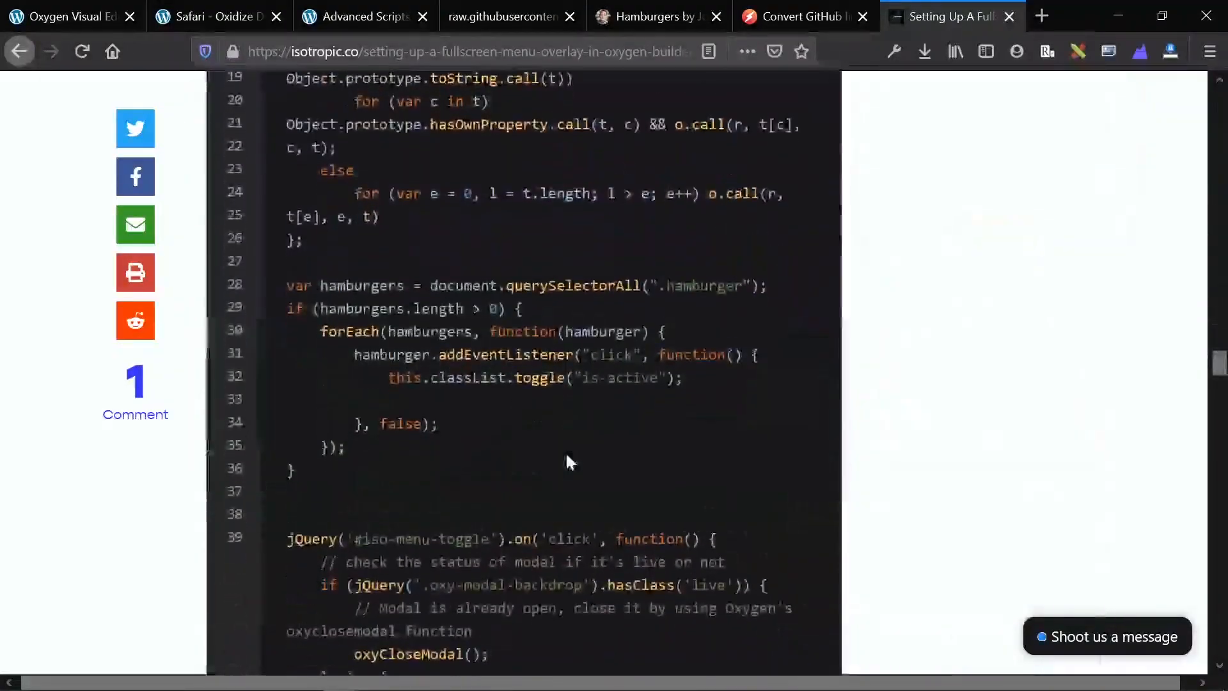
scroll(566, 451, down, 15)
scroll(565, 452, up, 15)
scroll(567, 457, up, 15)
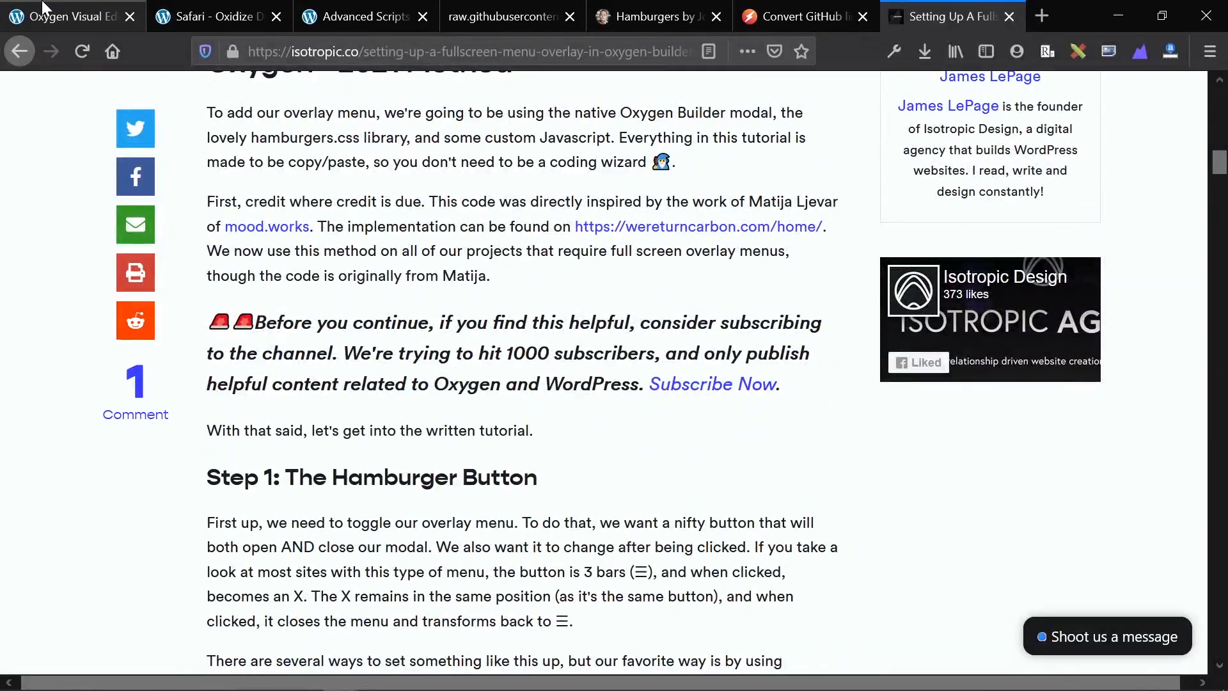
Reload the live Safari page and test the hamburger toggle by opening and closing the overlay menu again
click(44, 8)
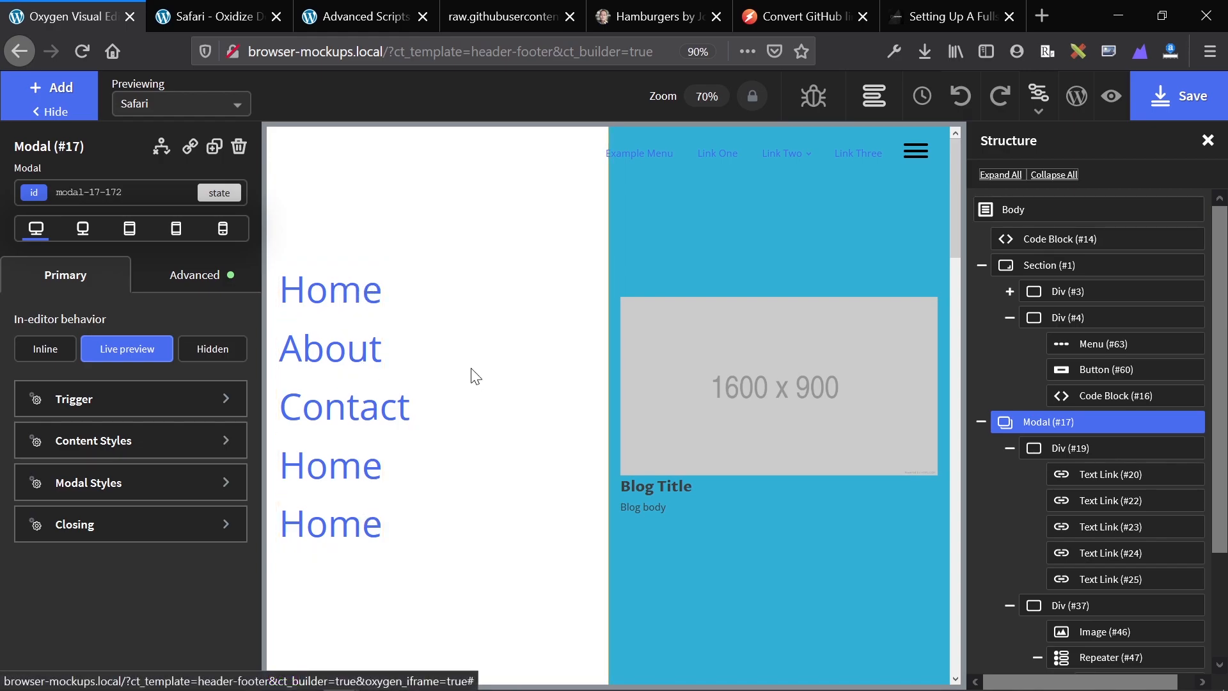
click(268, 9)
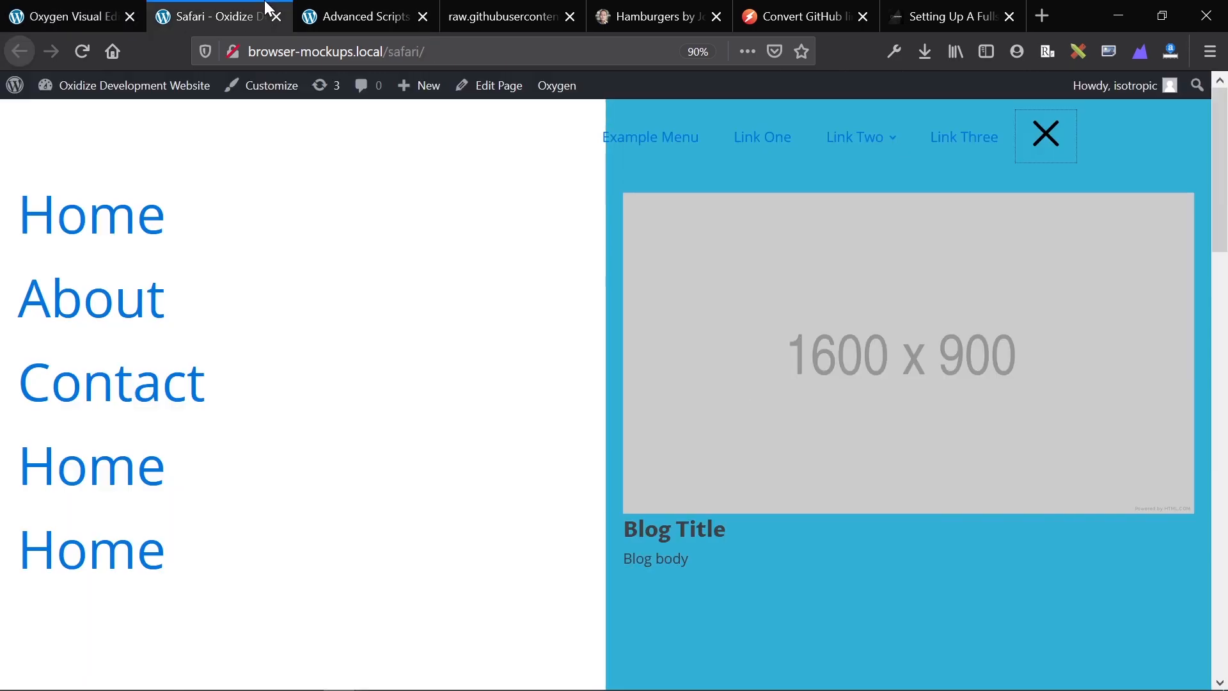
key(F5)
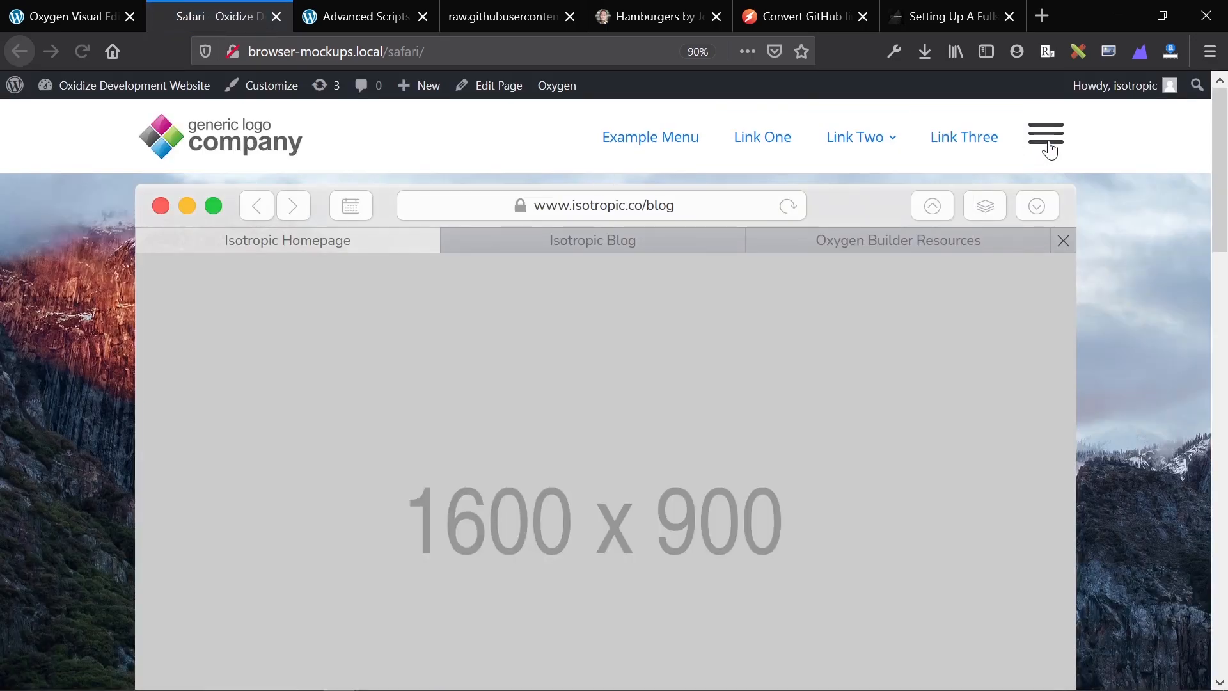
click(1045, 146)
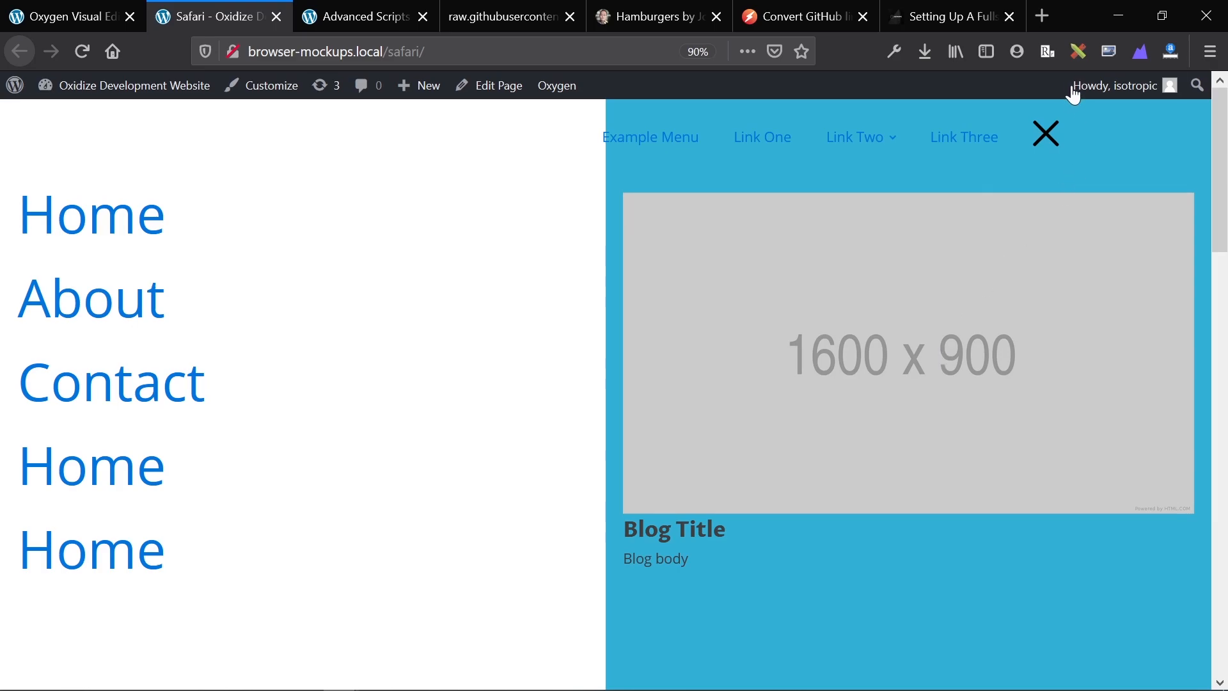
click(1046, 135)
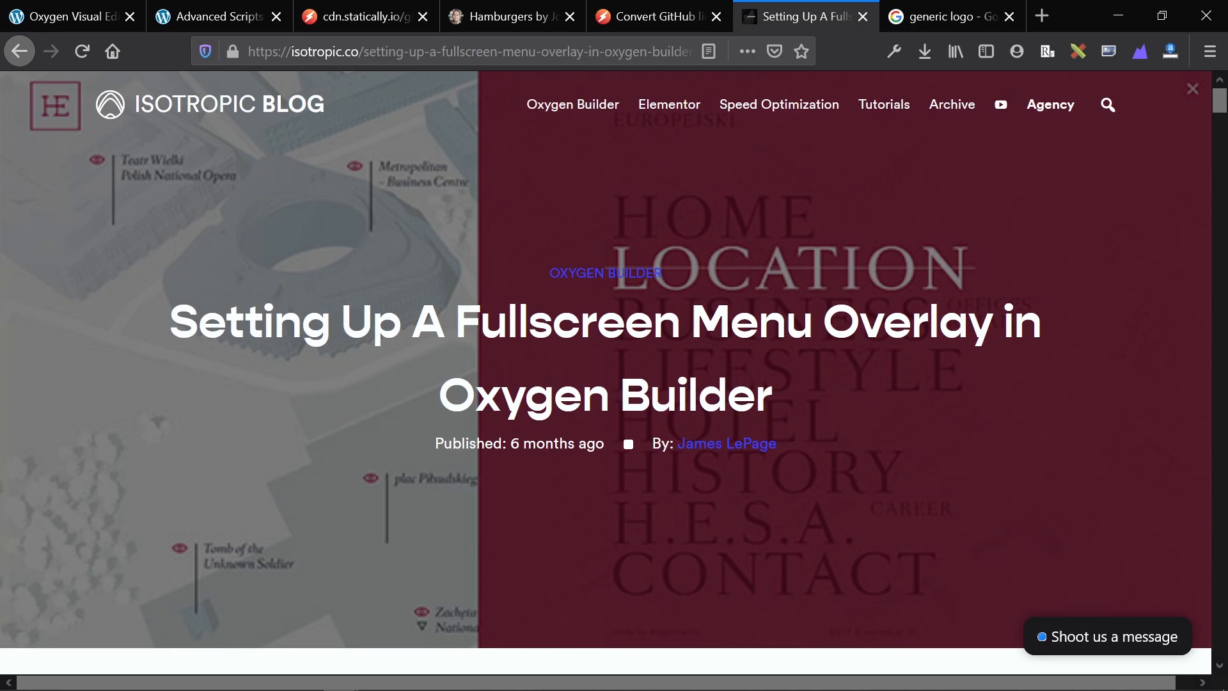
Check the article's contents list, leave the Modal Demo builder for the WordPress admin, and open the Oxygen templates list
scroll(458, 456, down, 8)
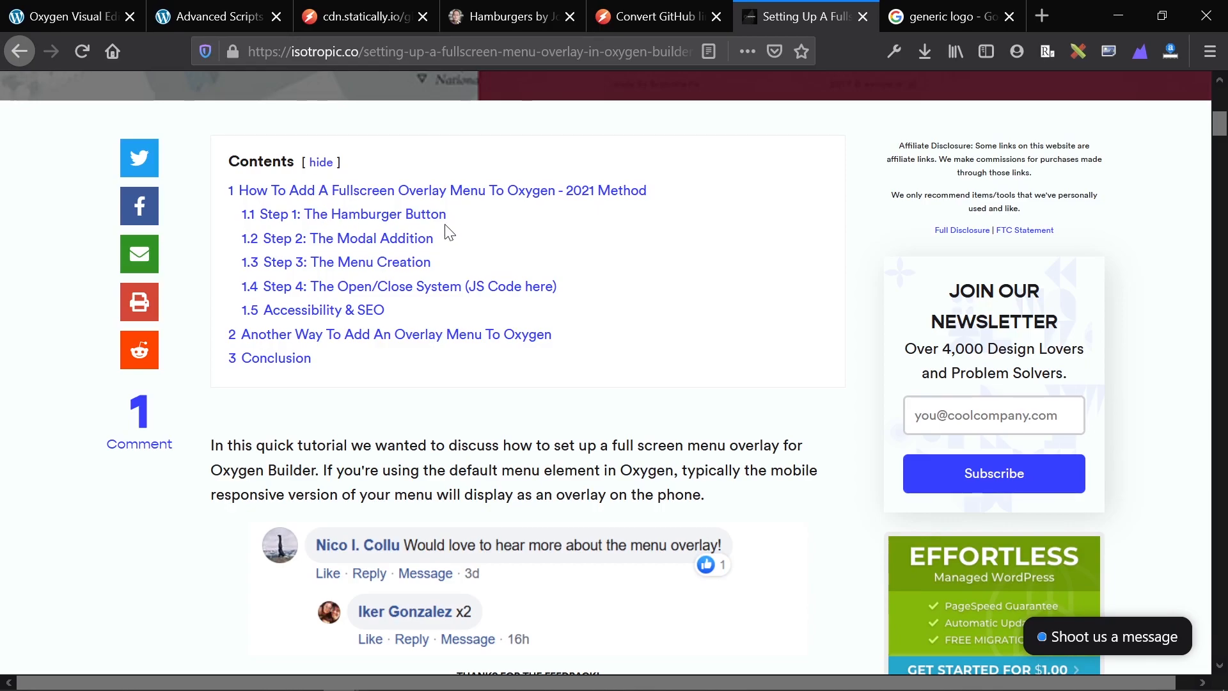
click(109, 9)
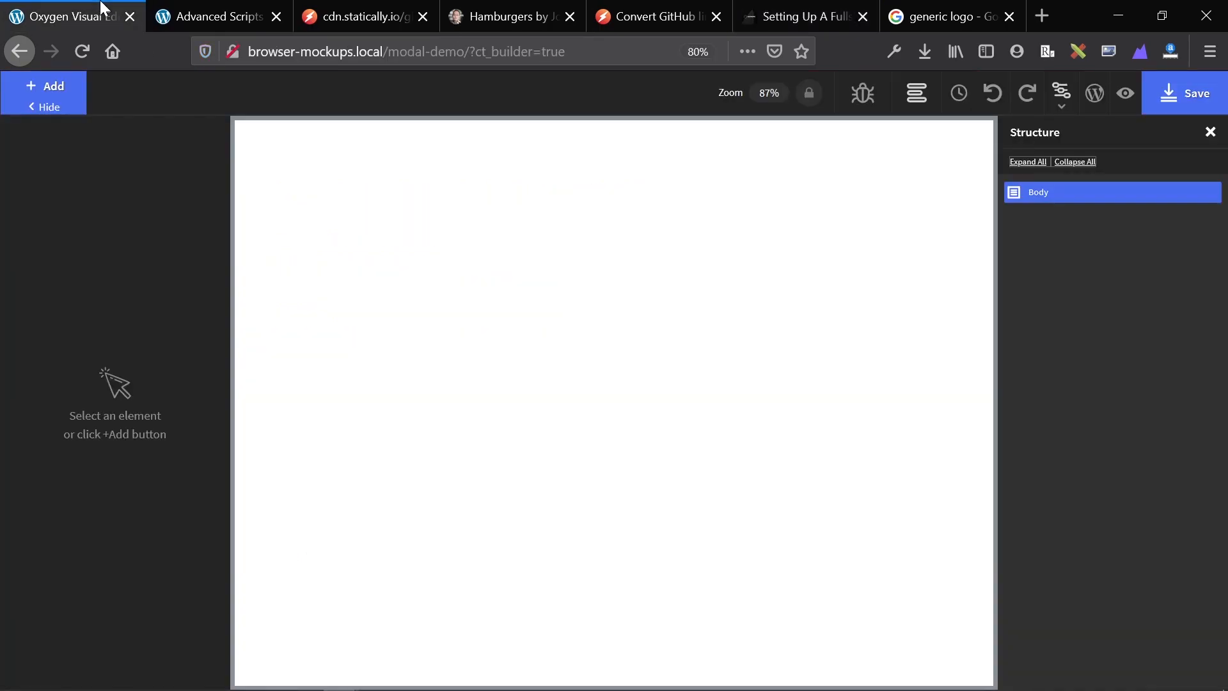
click(1097, 103)
key(Return)
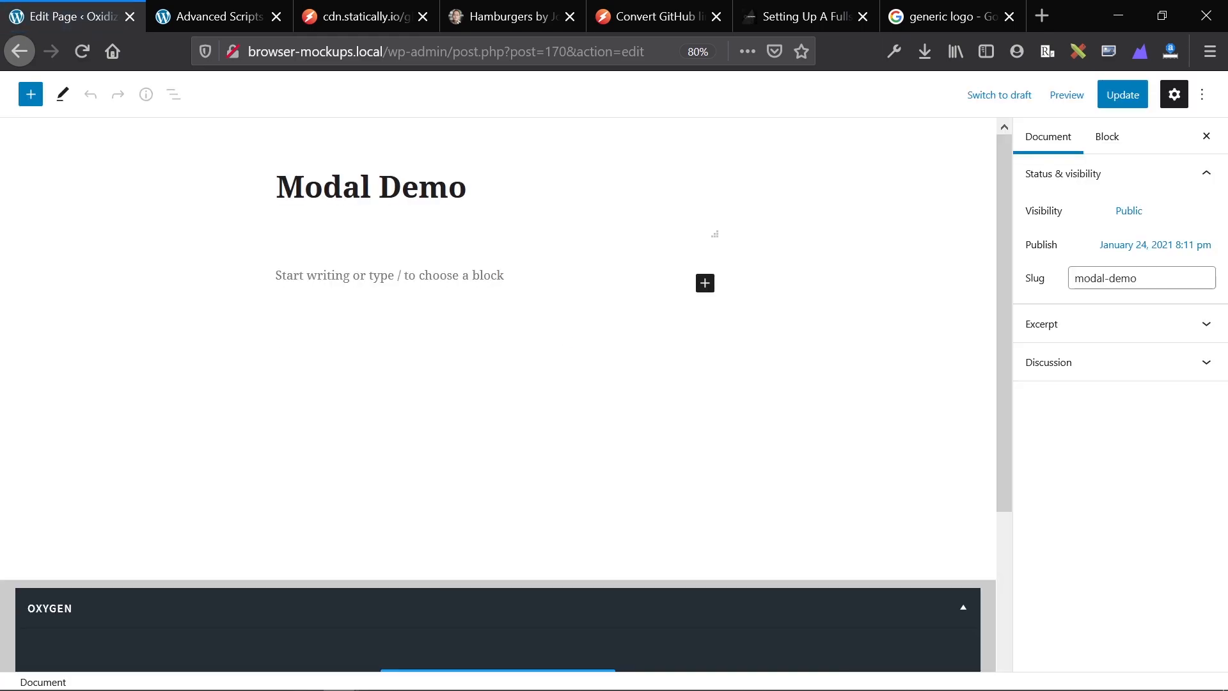
click(19, 97)
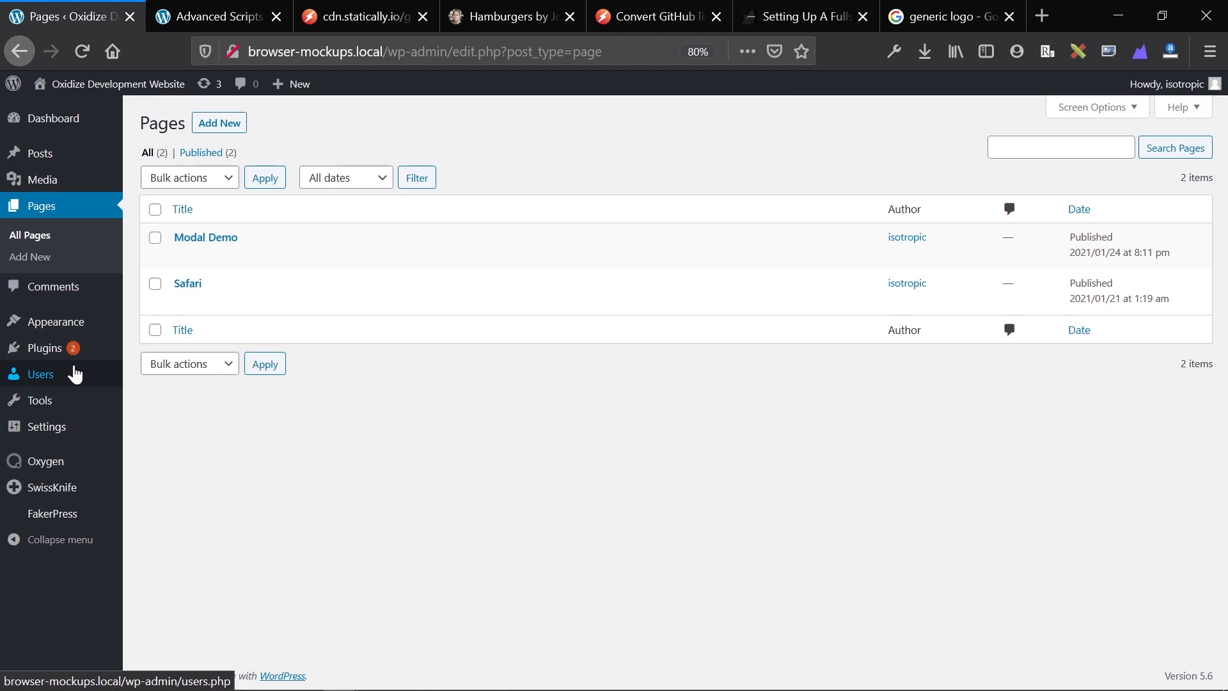
mouse_move(65, 468)
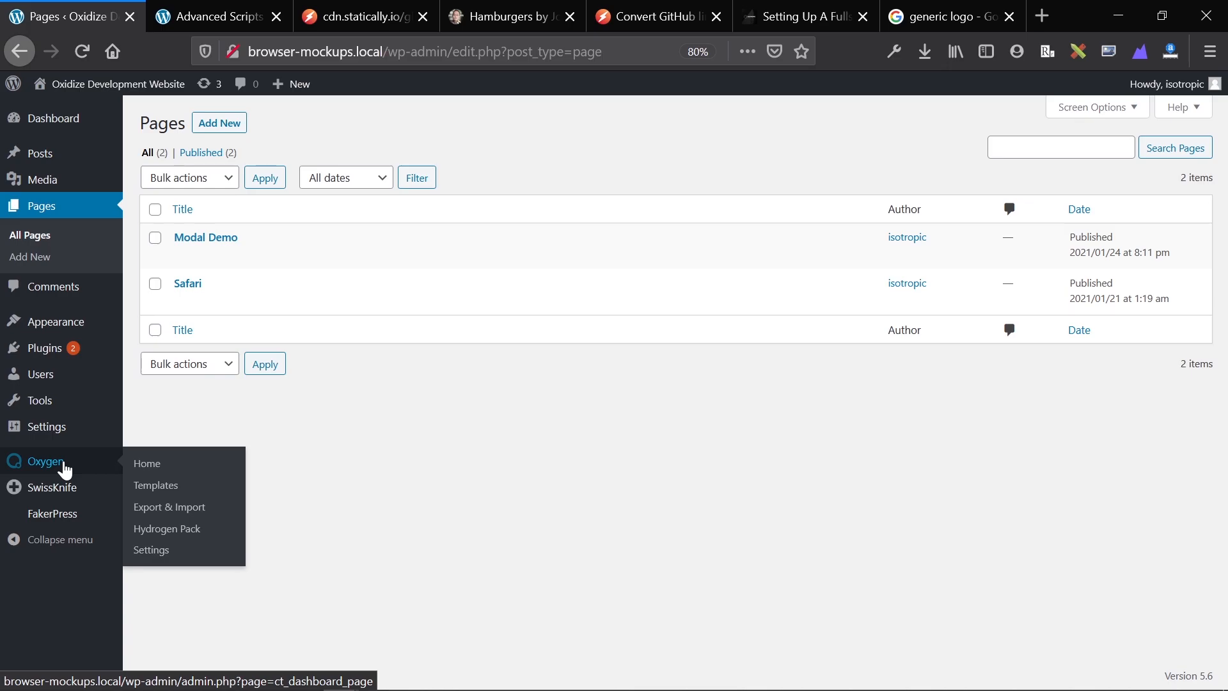
click(157, 486)
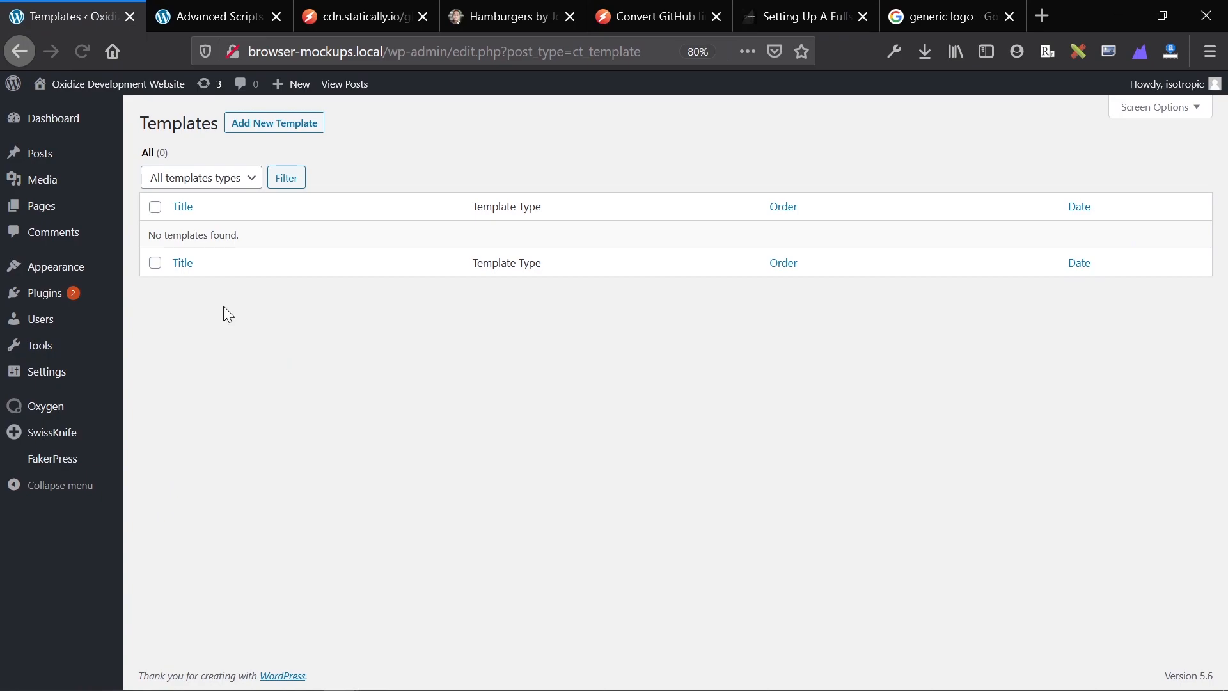
Create a new template titled Header-Footer, choose where it applies, and publish it
click(268, 124)
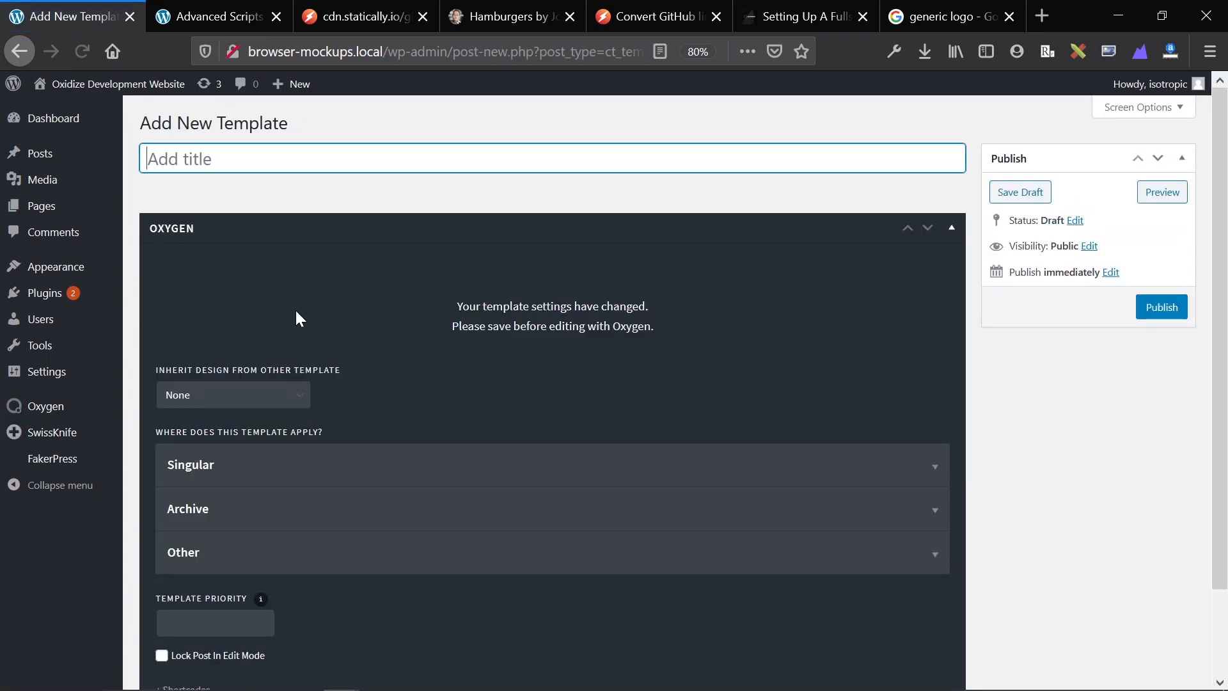
text(Header-Footer)
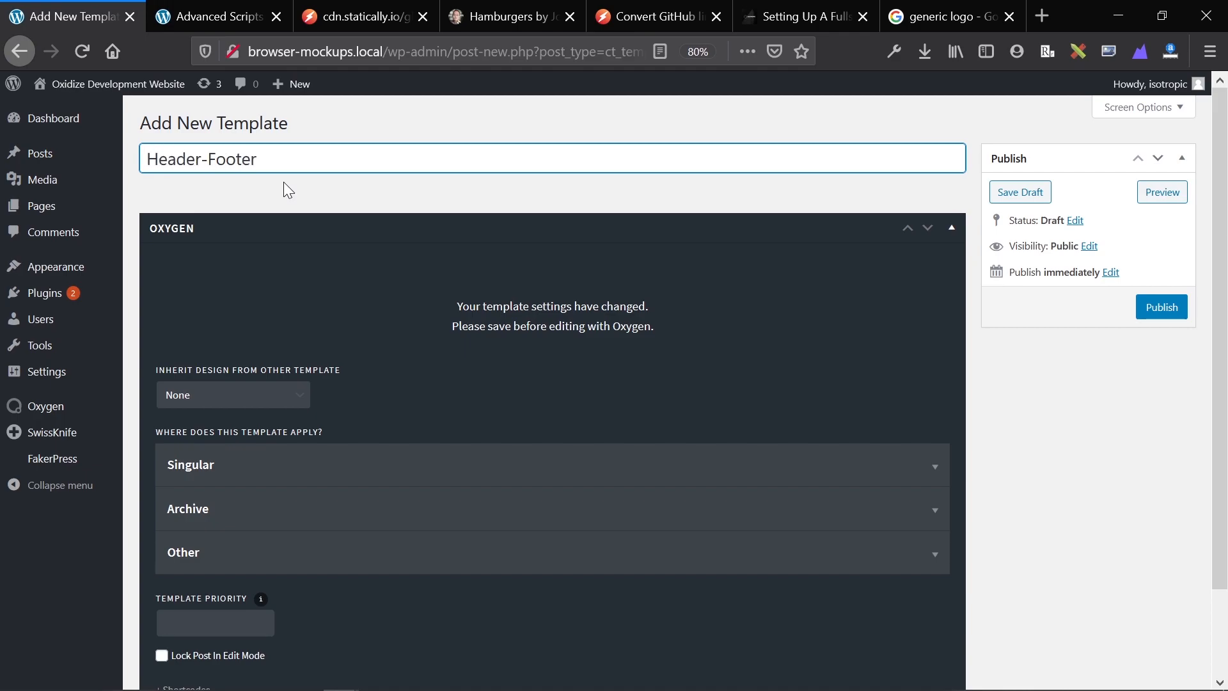
scroll(291, 256, down, 3)
click(318, 457)
scroll(320, 458, down, 2)
click(186, 494)
scroll(428, 450, up, 4)
click(1171, 307)
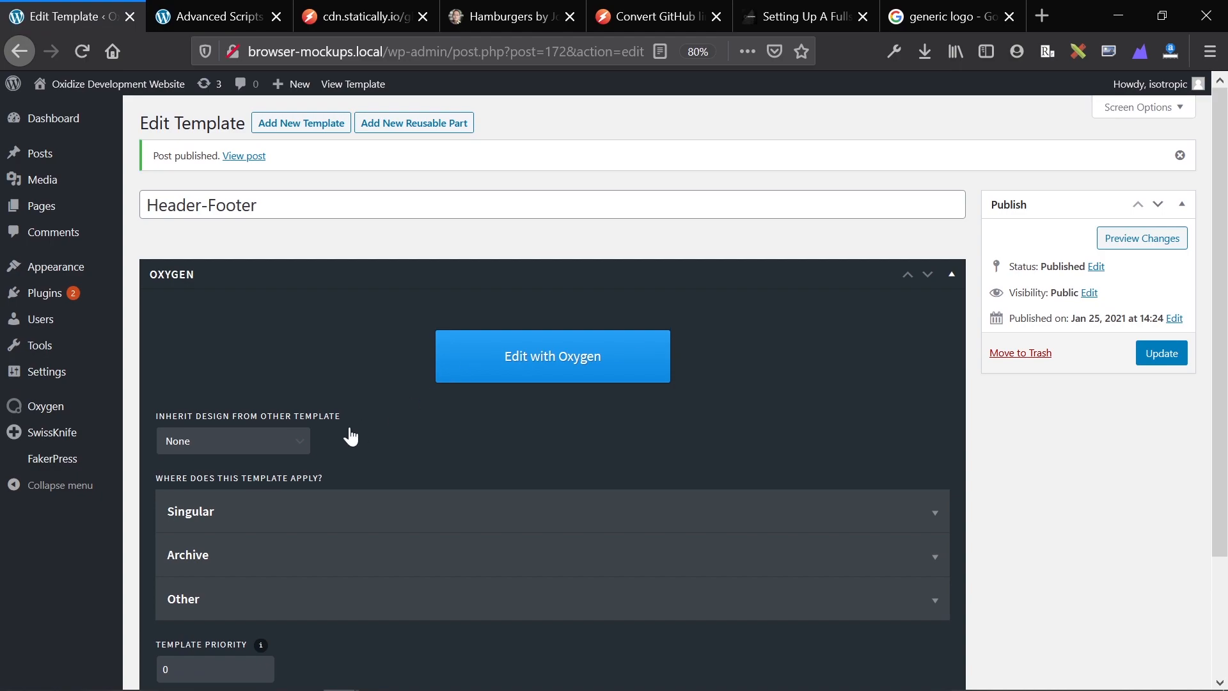
Open the Header-Footer template for editing in Oxygen and add a section with its tag set to header
scroll(251, 397, down, 1)
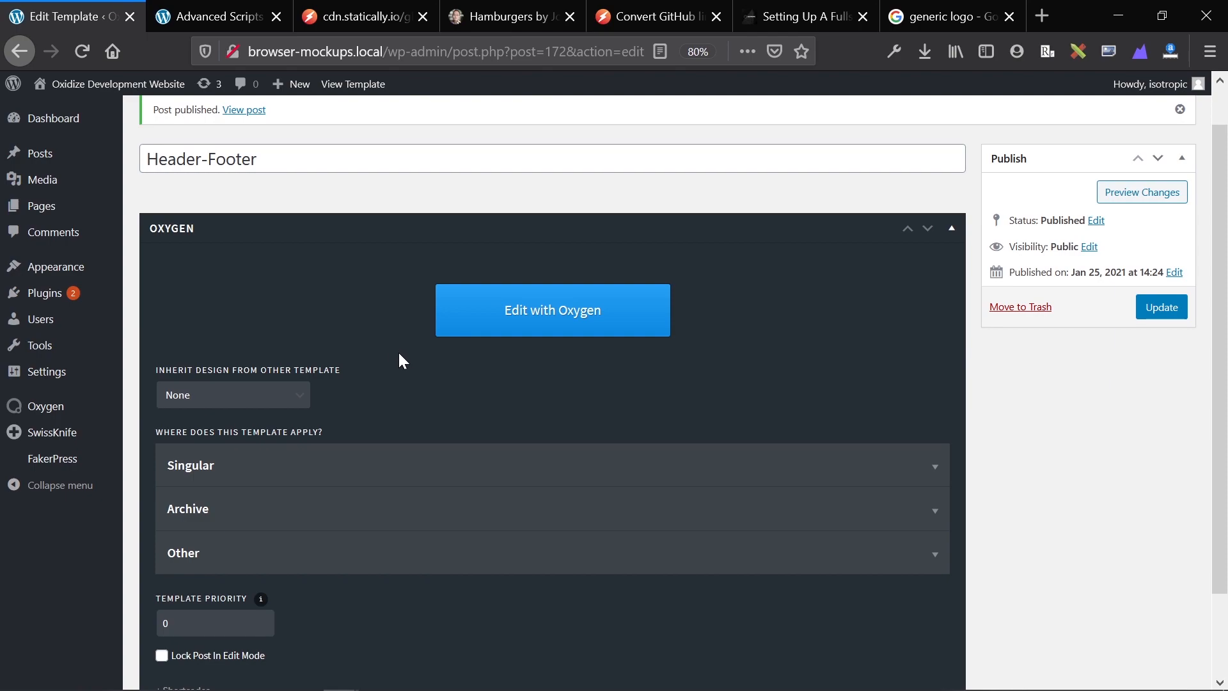
click(536, 312)
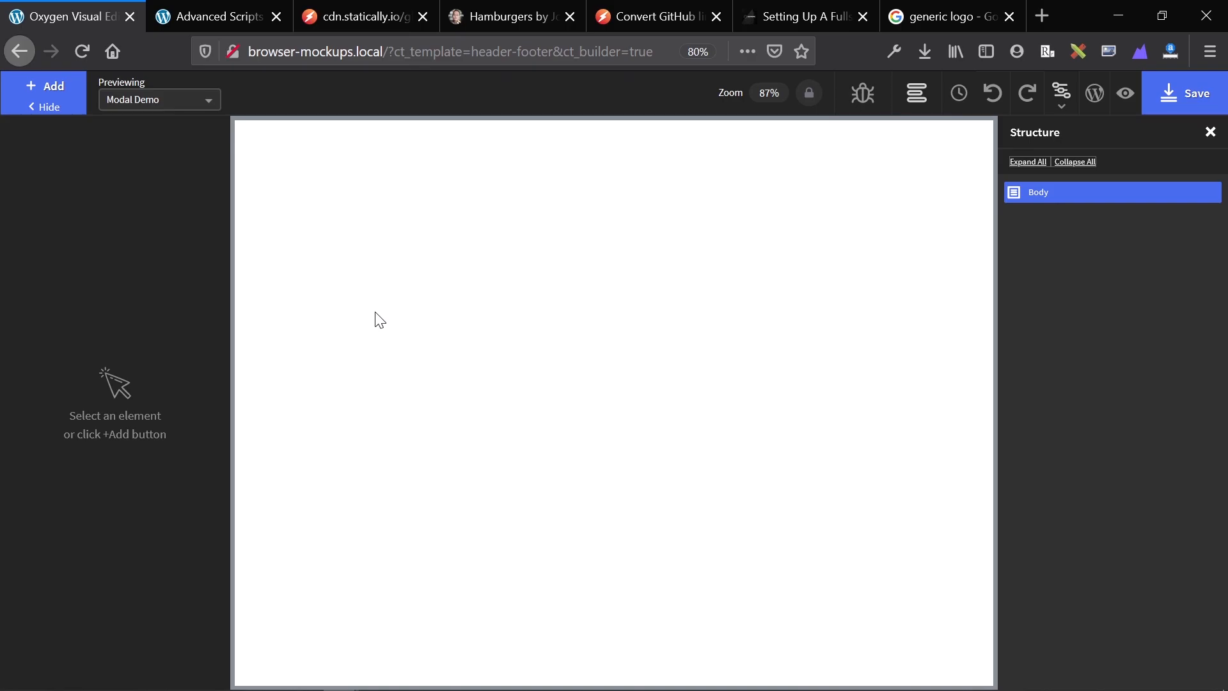
click(26, 87)
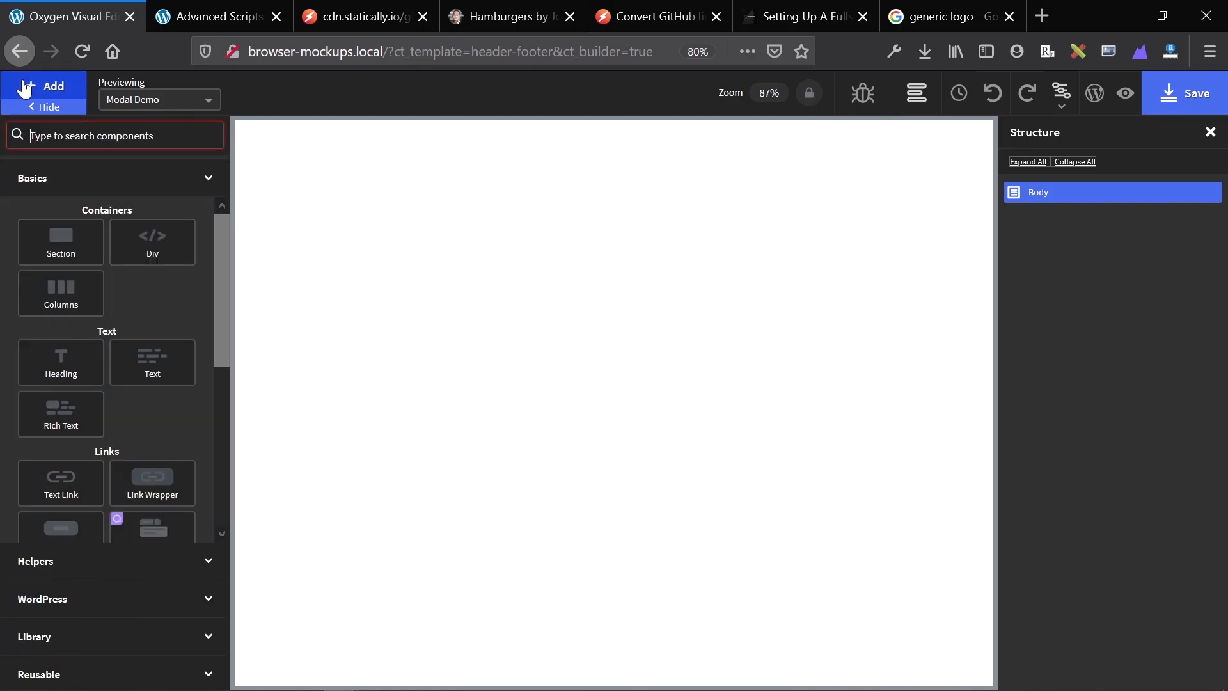
click(69, 242)
scroll(104, 415, down, 2)
click(73, 611)
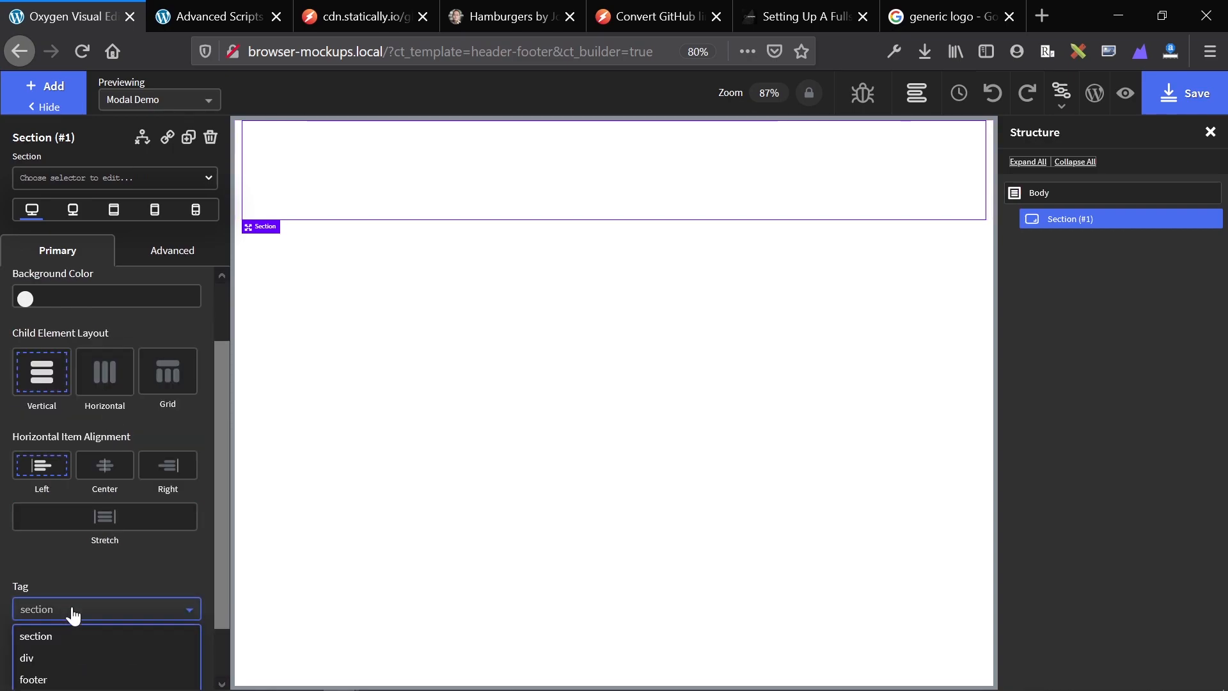
click(67, 638)
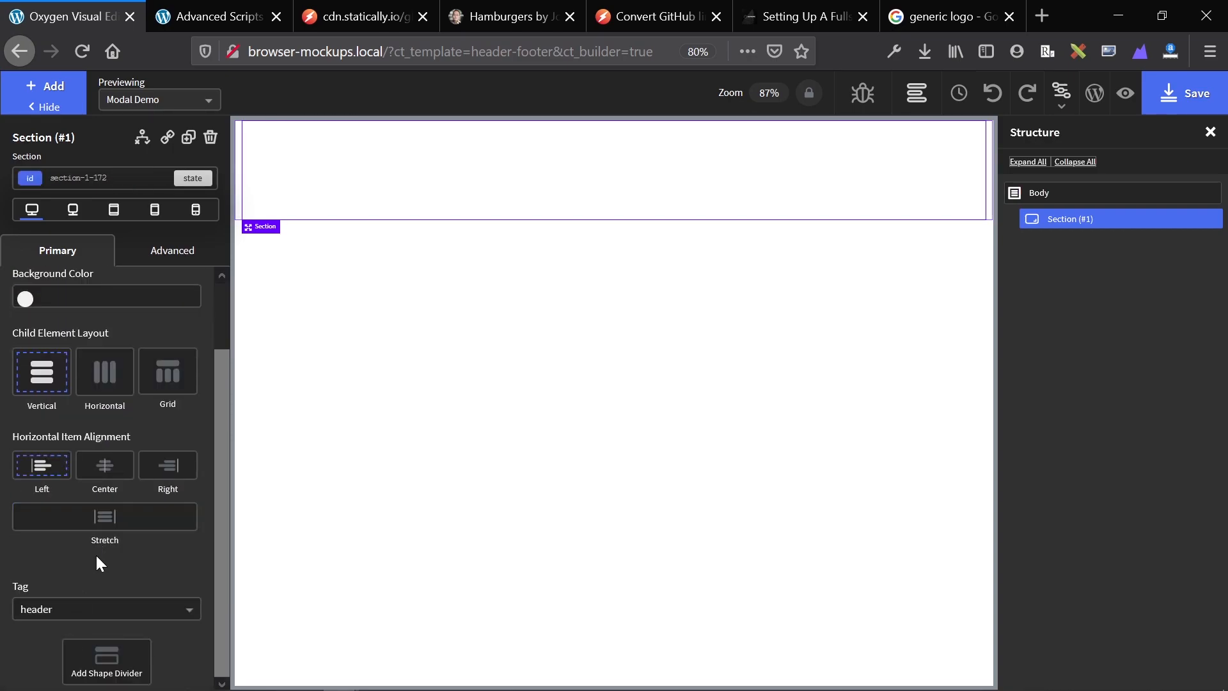
Set the header section's top and bottom container padding to 10 px each
click(143, 251)
click(61, 340)
click(107, 356)
text(10)
click(108, 405)
text(10)
Add two divs inside the header section and set the section's child element layout to horizontal
click(40, 88)
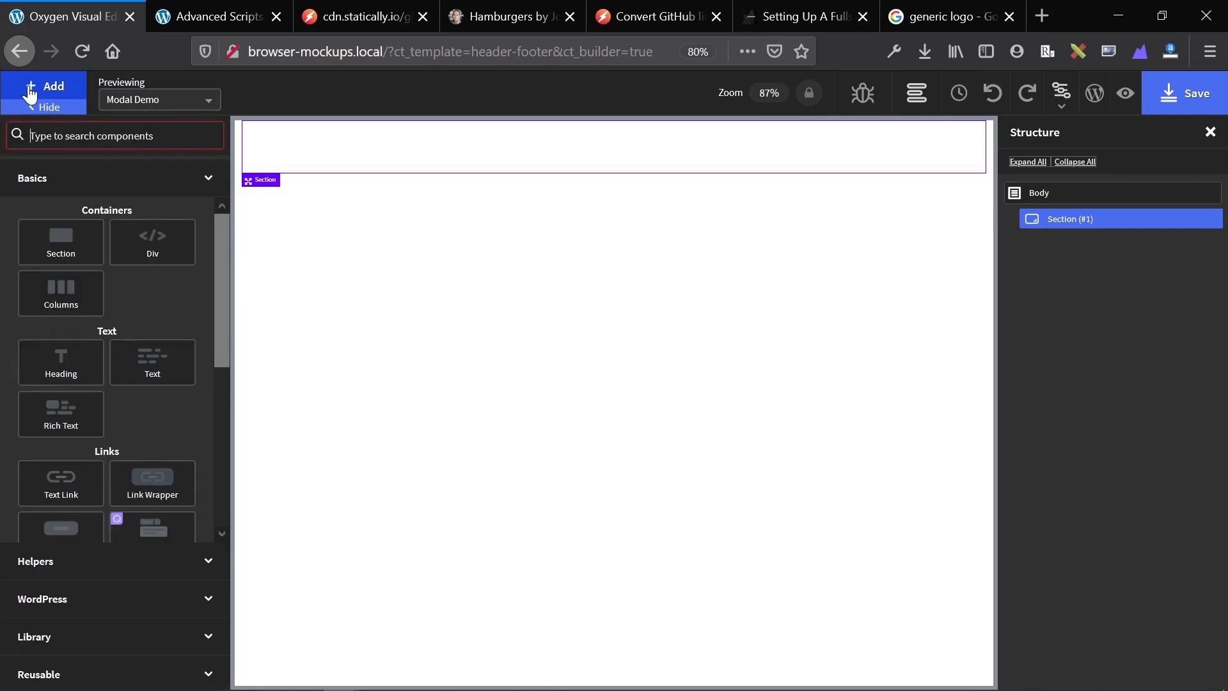
click(151, 242)
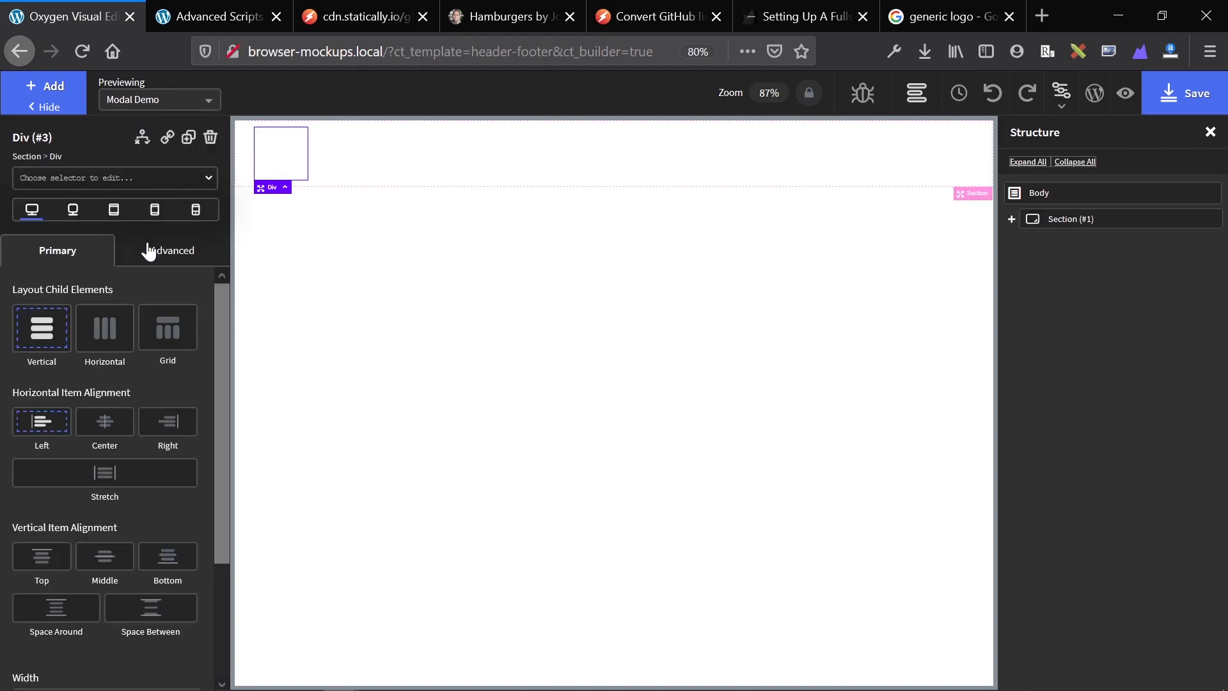
click(423, 192)
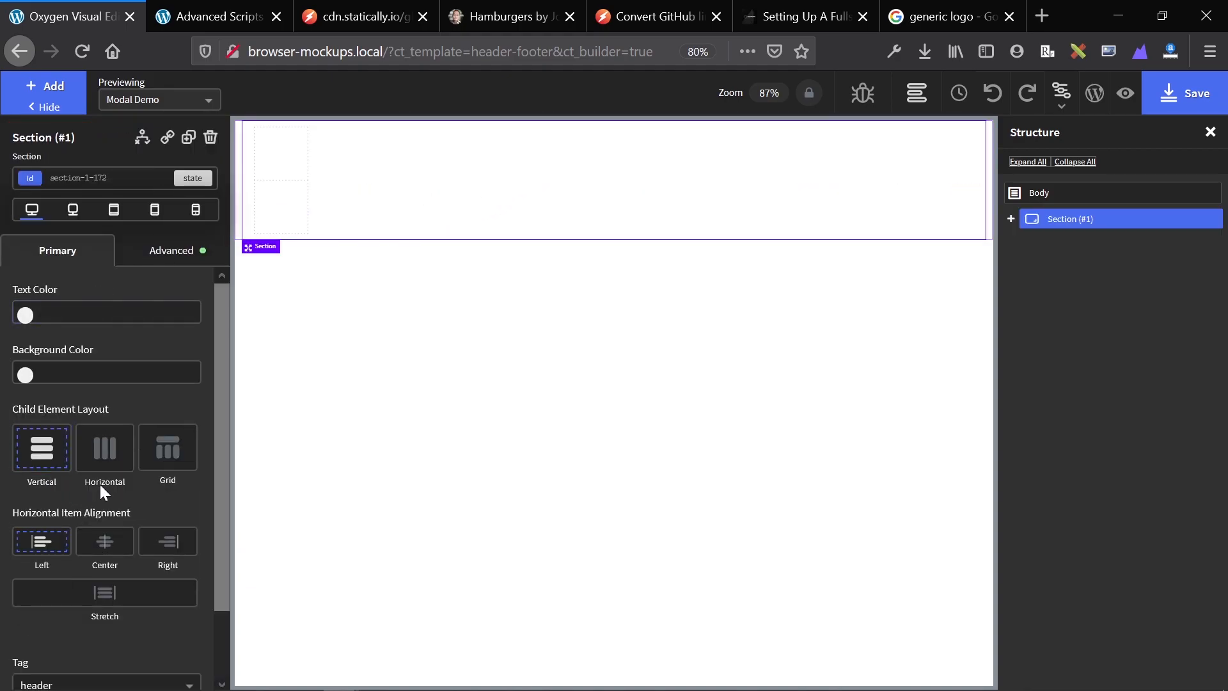
click(106, 456)
Set the width of the first div in the header section to 200 px
click(288, 145)
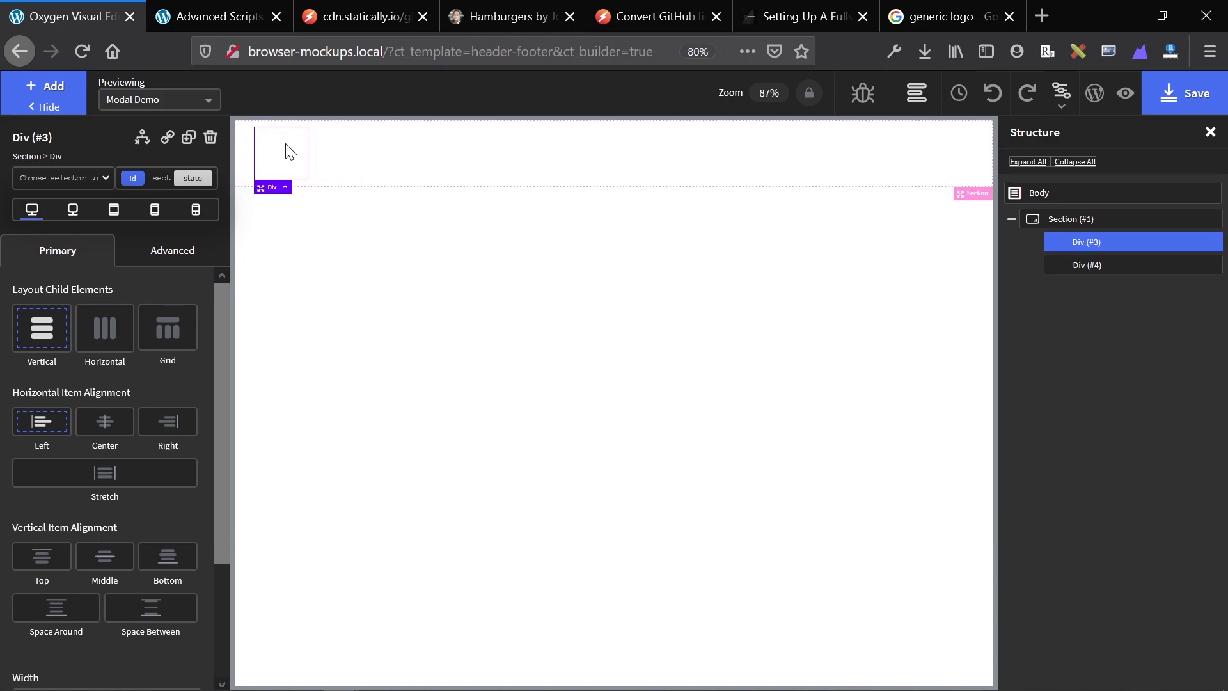
click(172, 249)
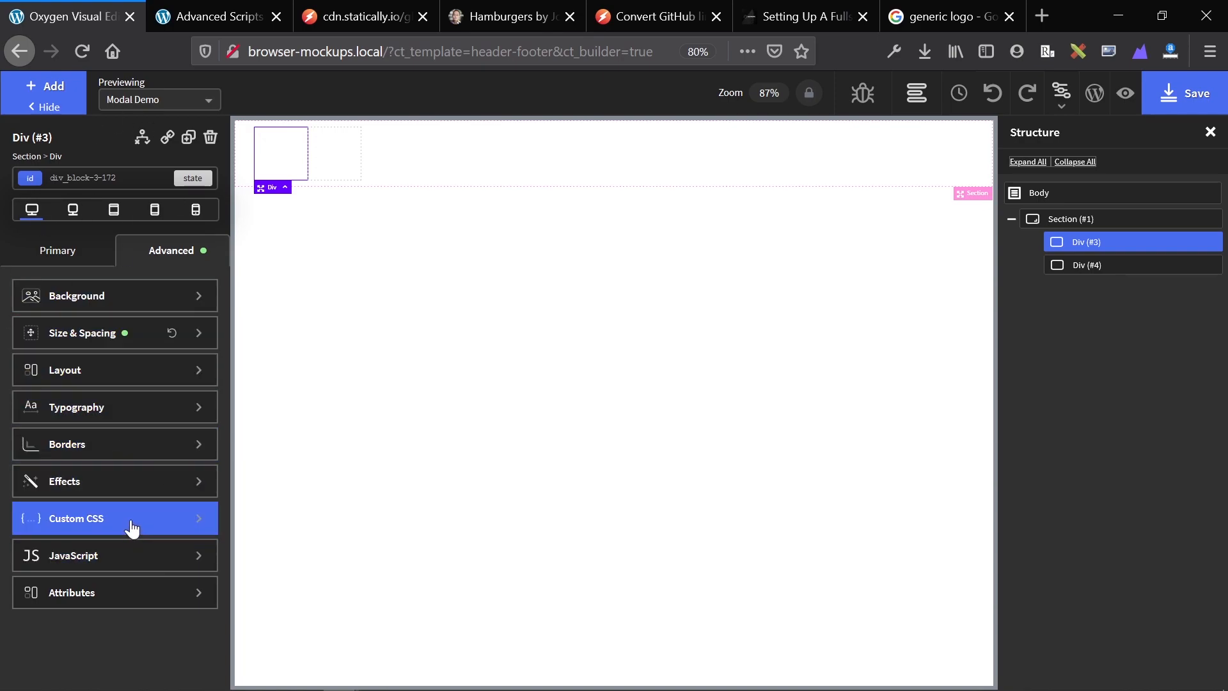
click(93, 336)
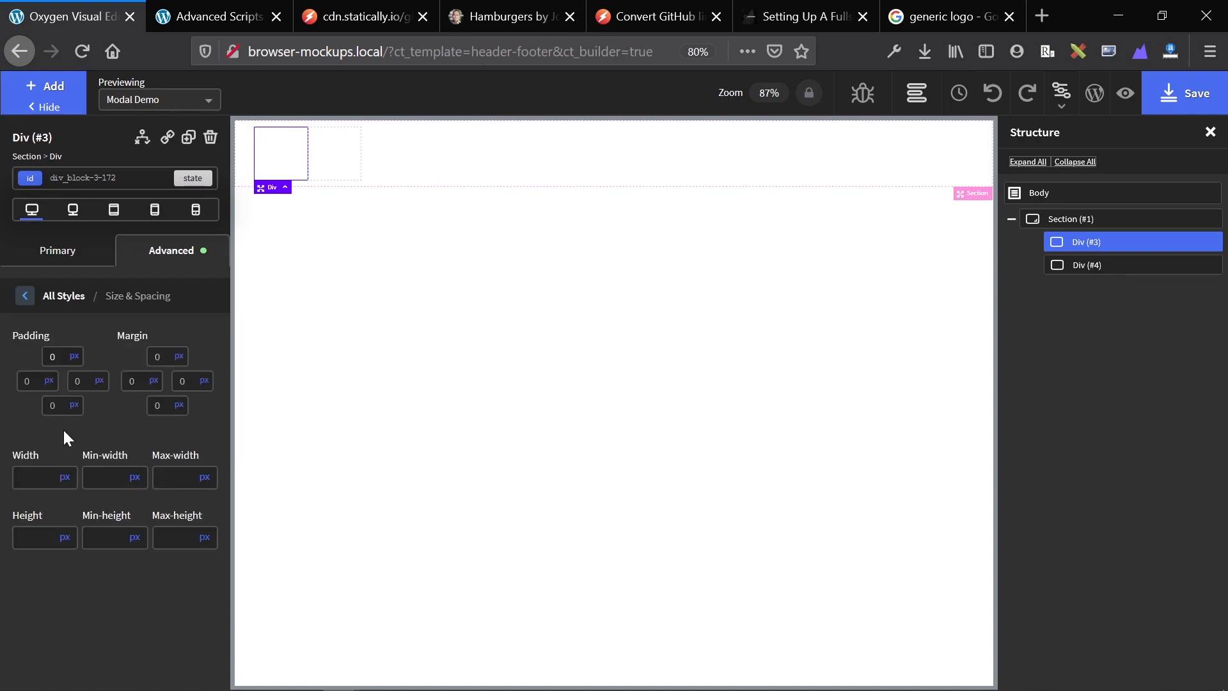
click(29, 489)
text(200)
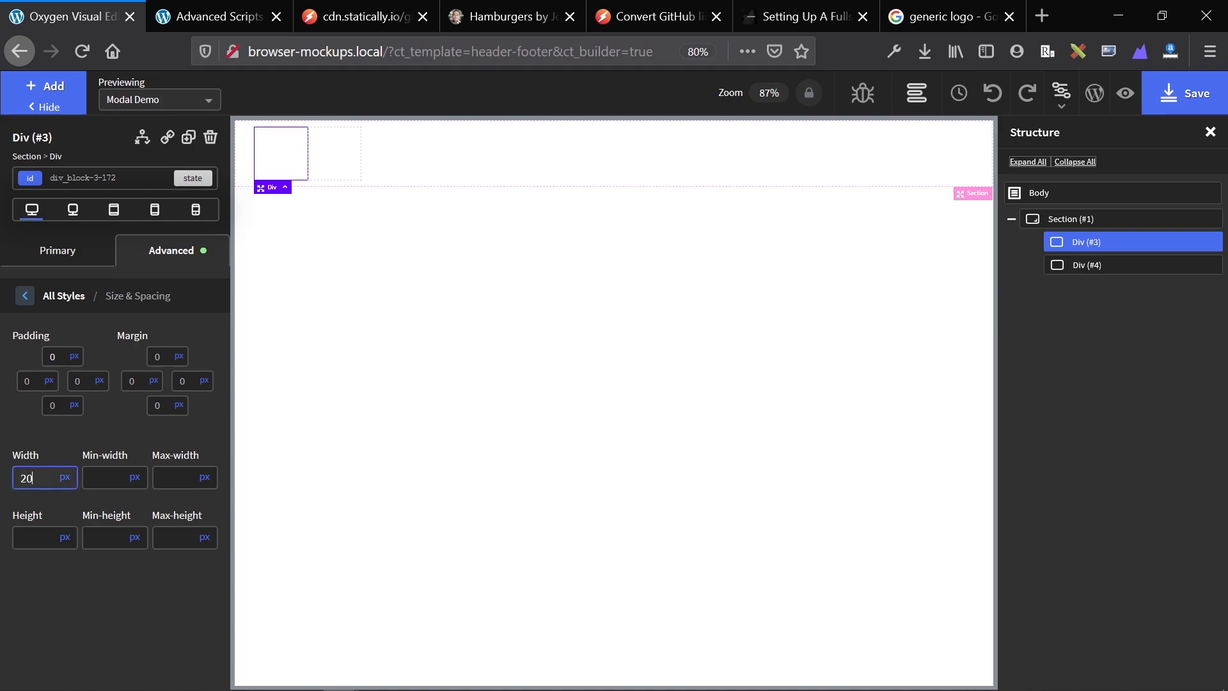
Set both the minimum and maximum width of the first header div to 200 px
key(Tab)
text(200)
key(Tab)
text(200)
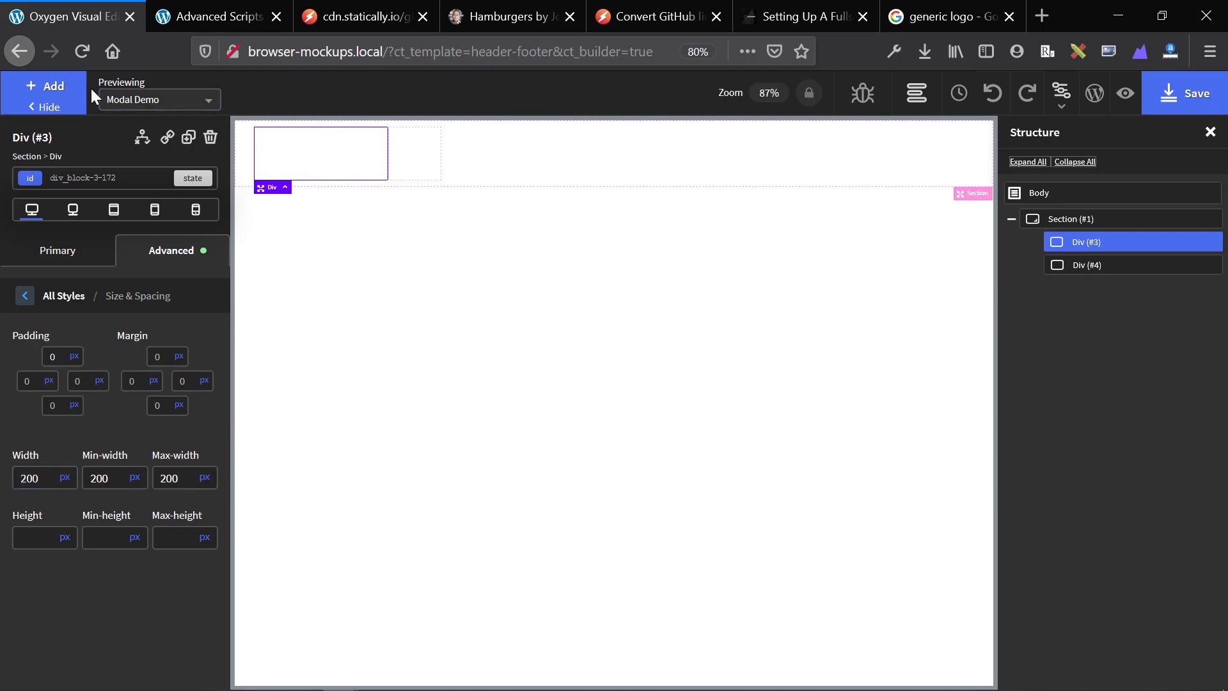
Add an image element inside the first div of the header section and select it
key(ctrl+i)
click(281, 173)
key(alt+i)
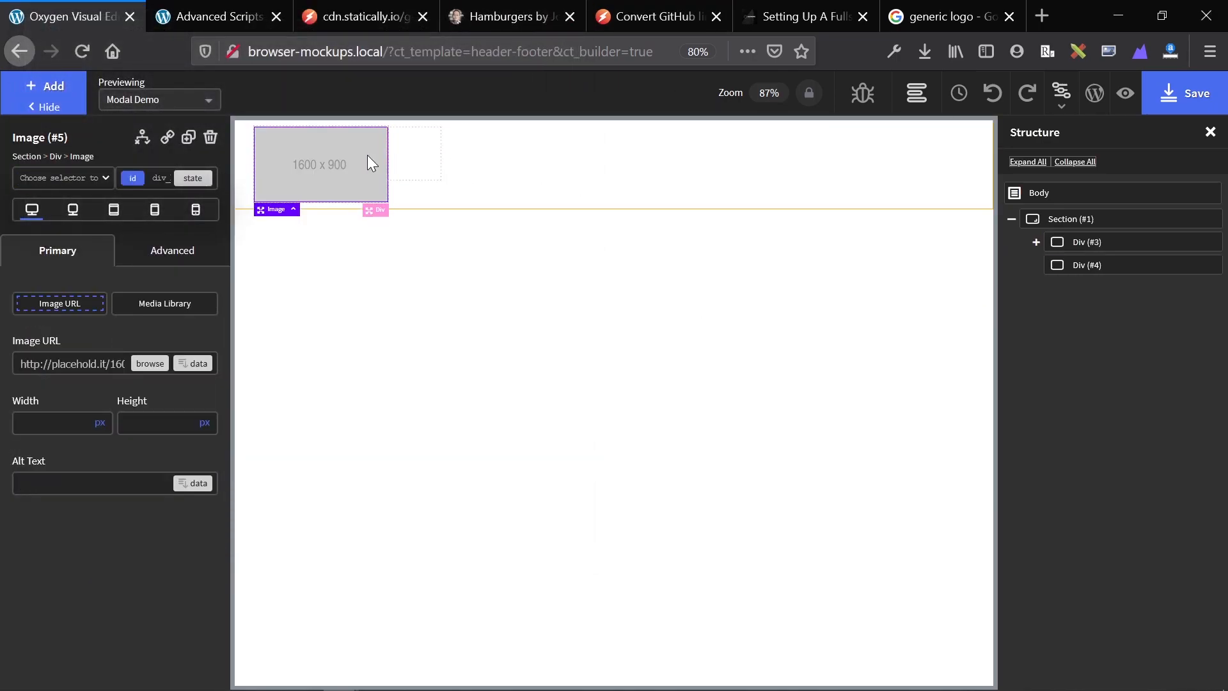
click(321, 163)
click(890, 18)
right_click(945, 269)
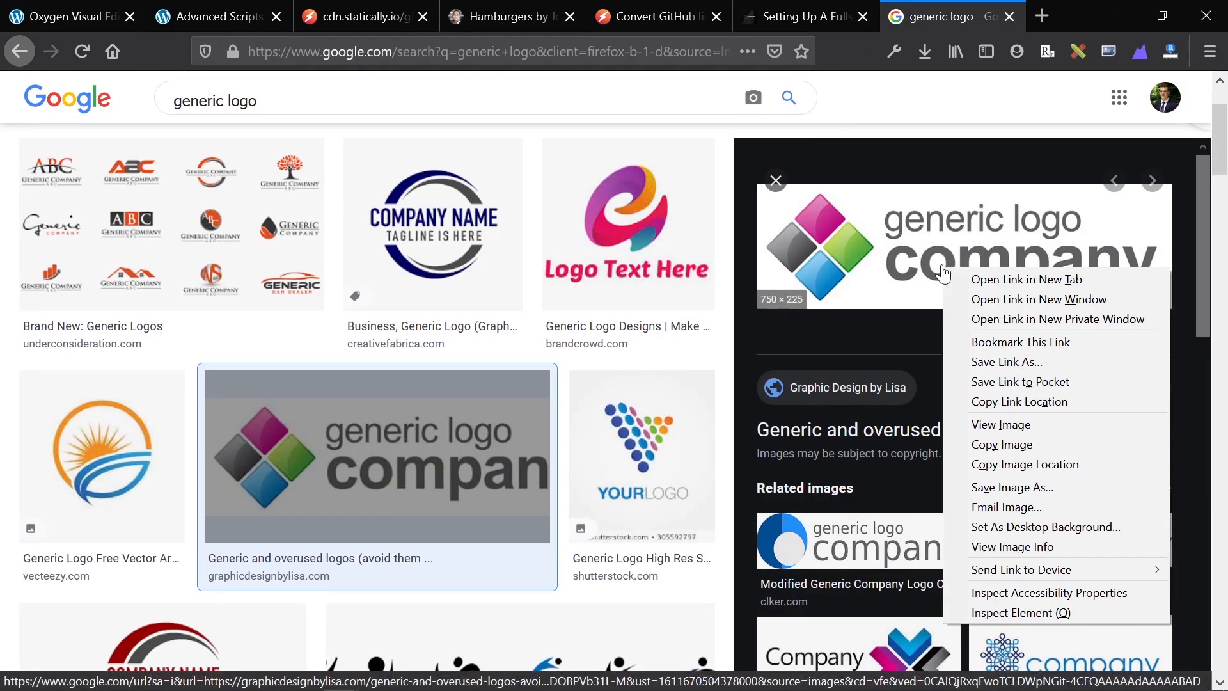
click(1008, 446)
click(64, 16)
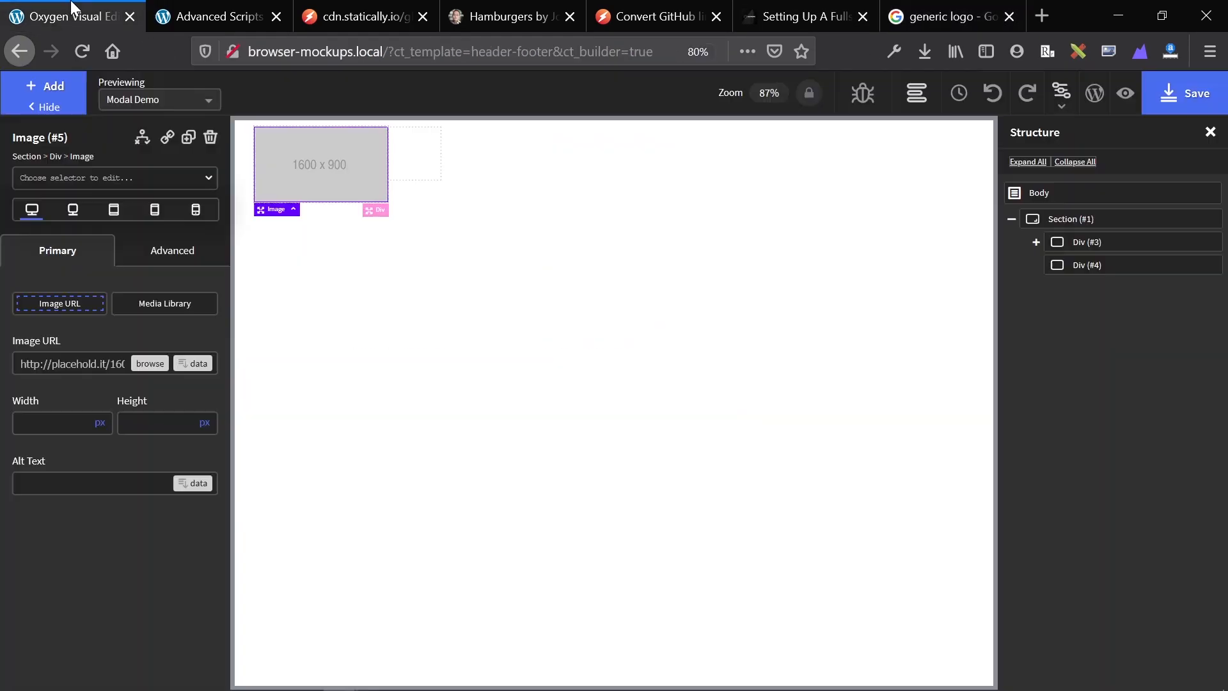
Replace the image's placeholder URL with the image address of the "generic logo company" picture from the Google Images results
click(64, 364)
key(ctrl+a)
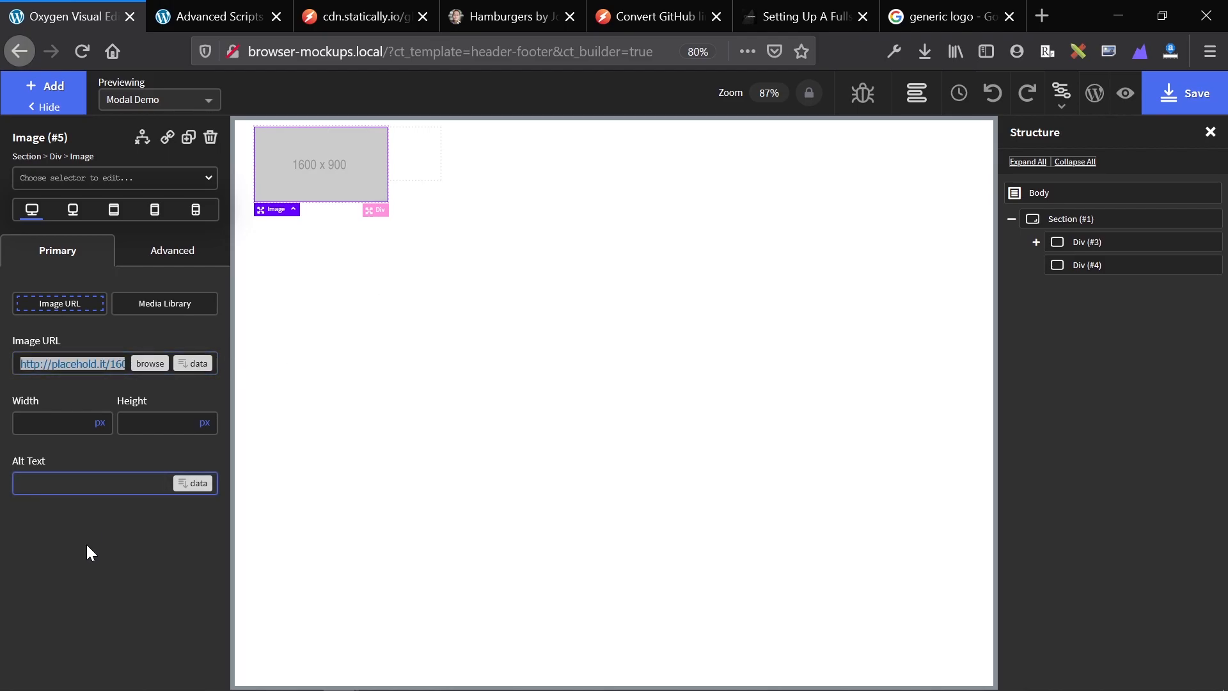
click(943, 16)
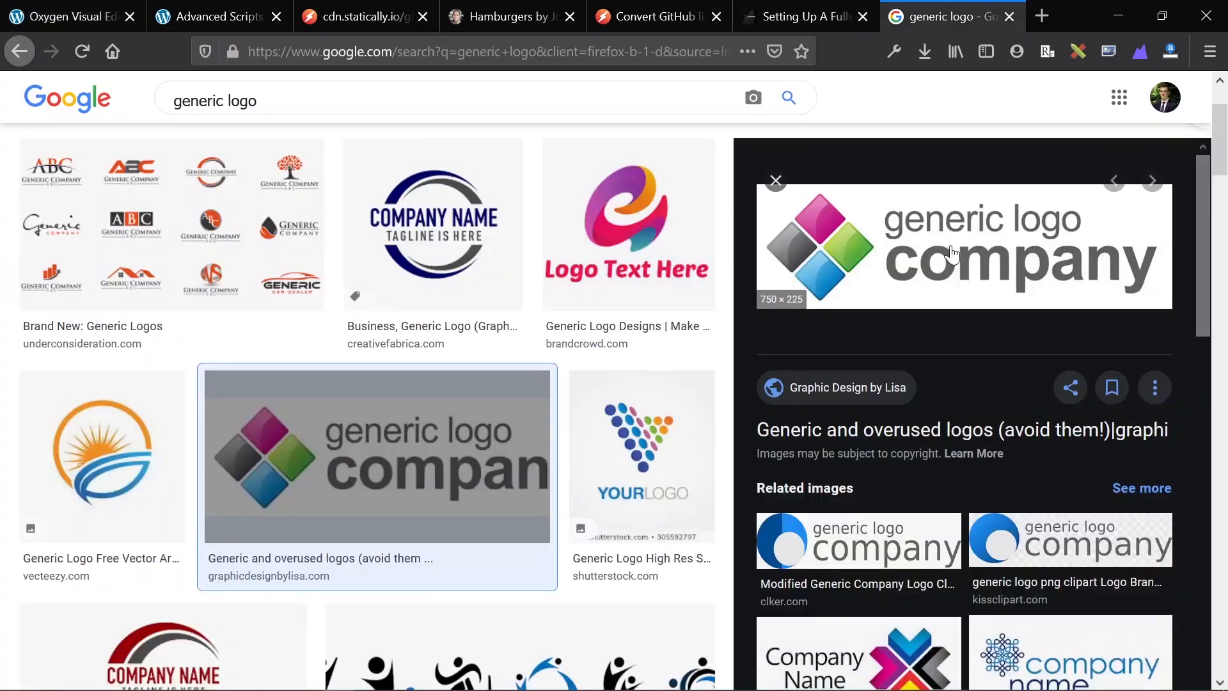
click(949, 254)
click(844, 18)
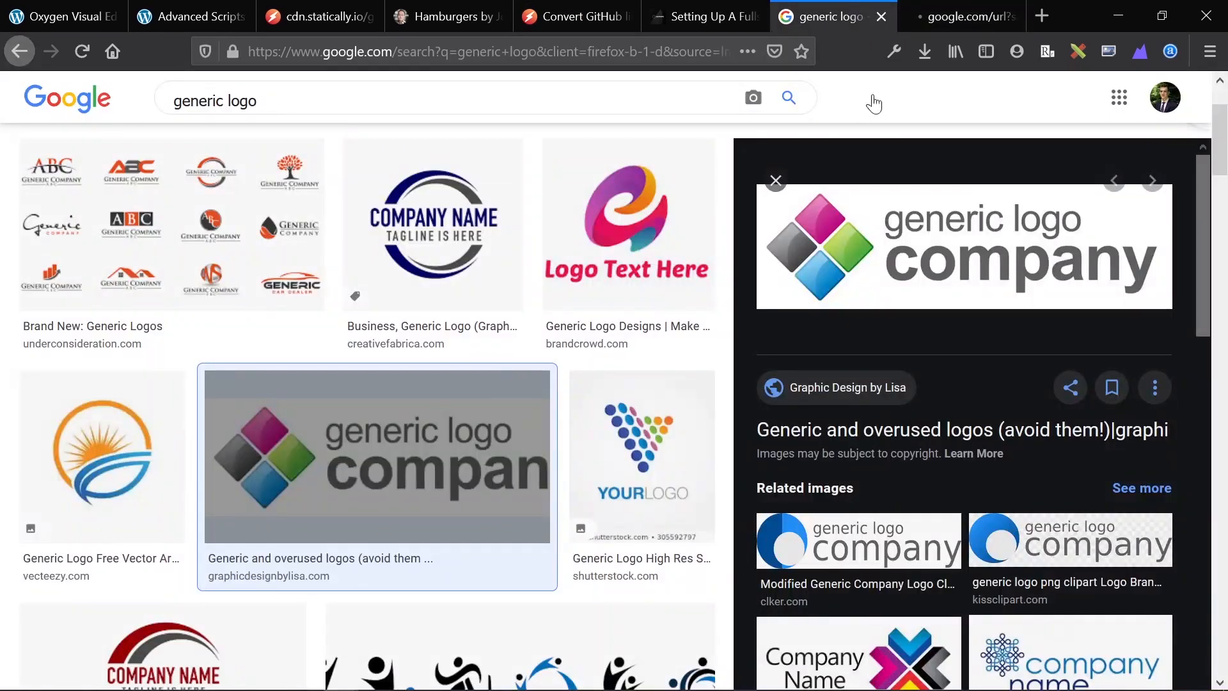
right_click(912, 236)
click(969, 412)
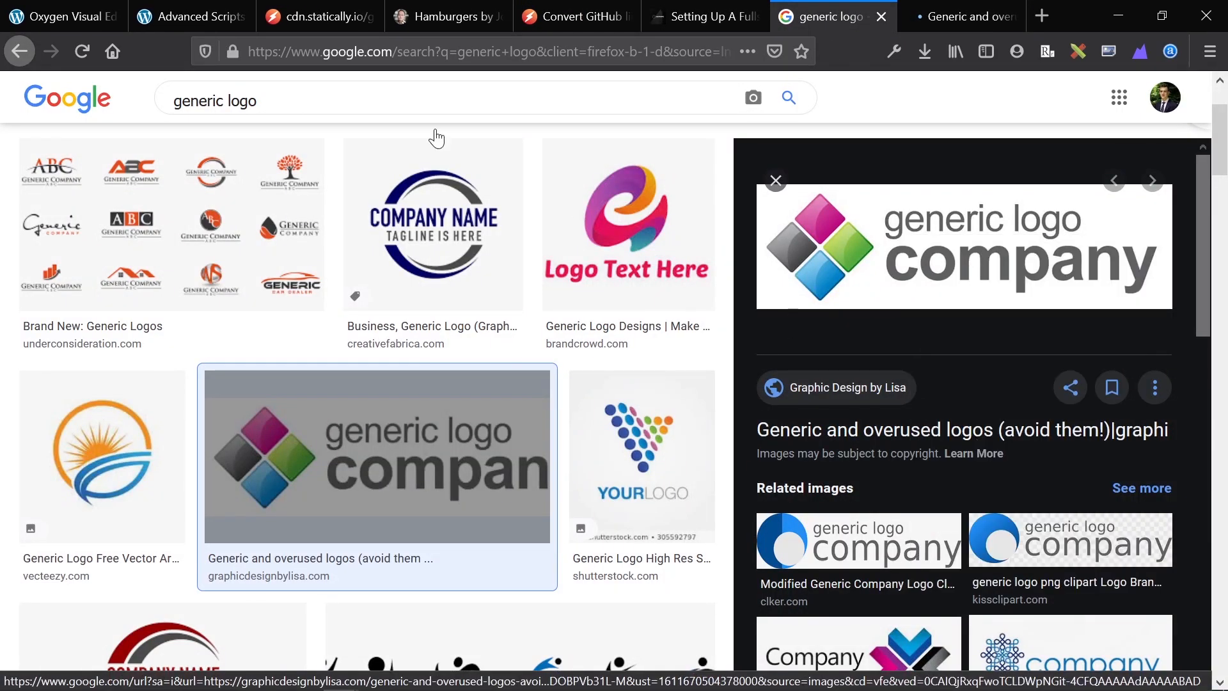
click(89, 16)
key(ctrl+v)
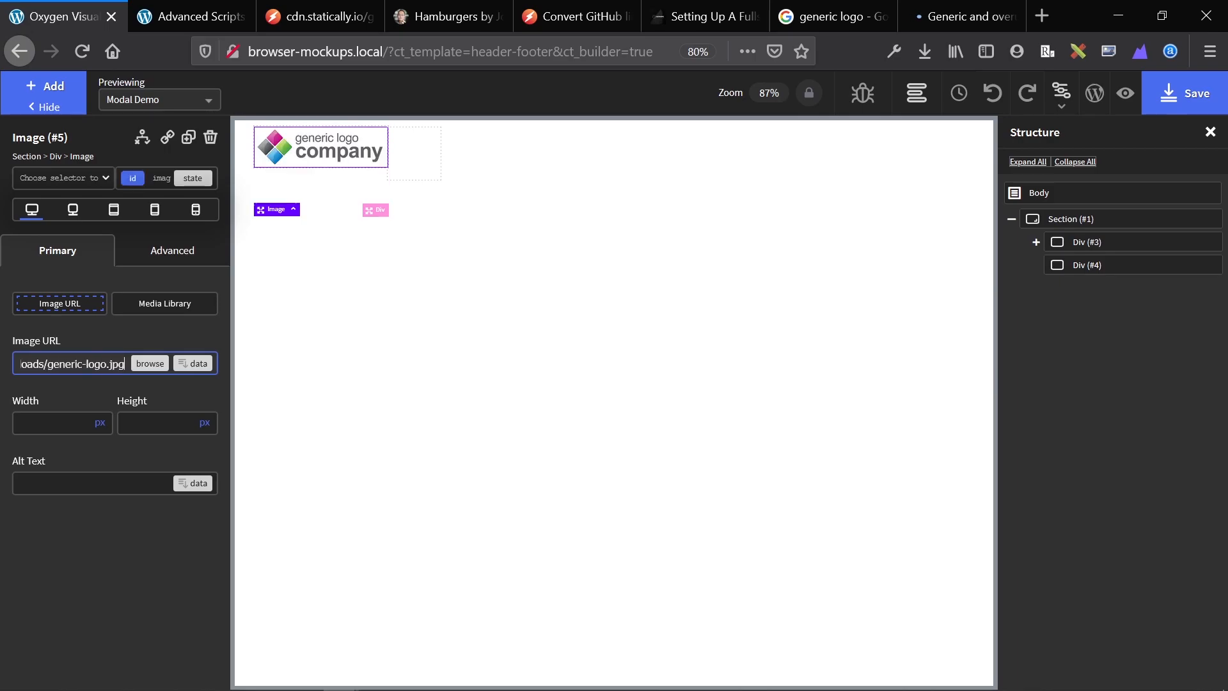
Set the width of the second div in the header section to 100%
click(423, 165)
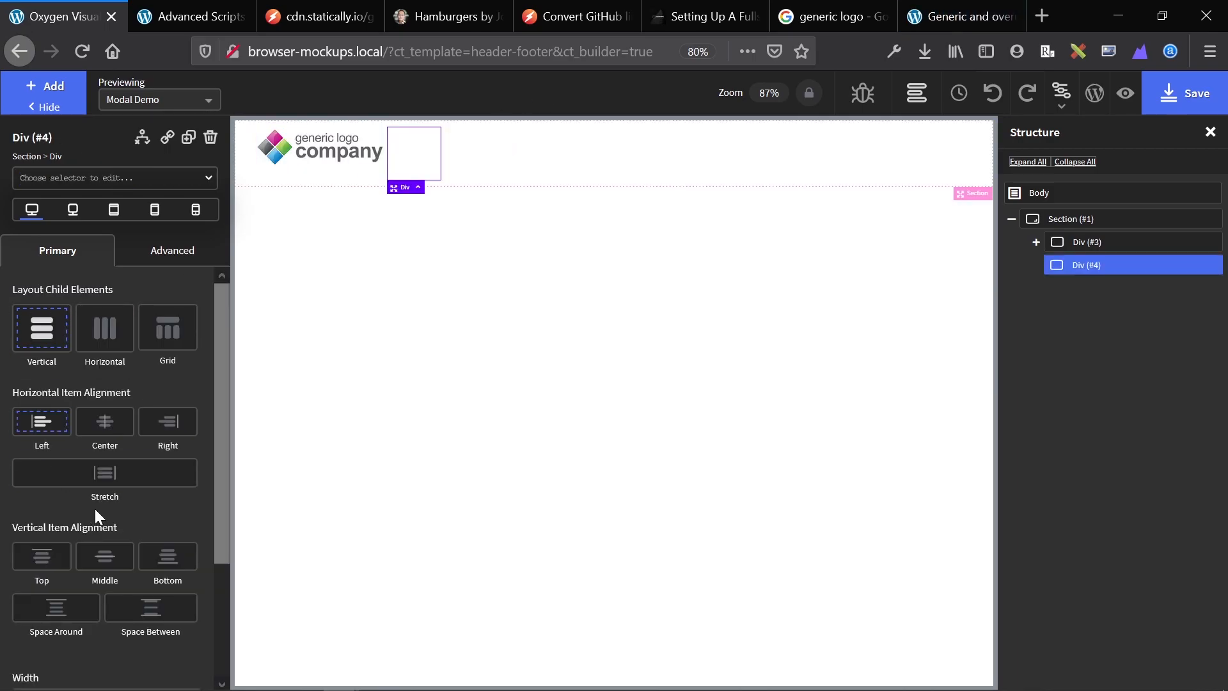
scroll(95, 508, down, 3)
click(186, 557)
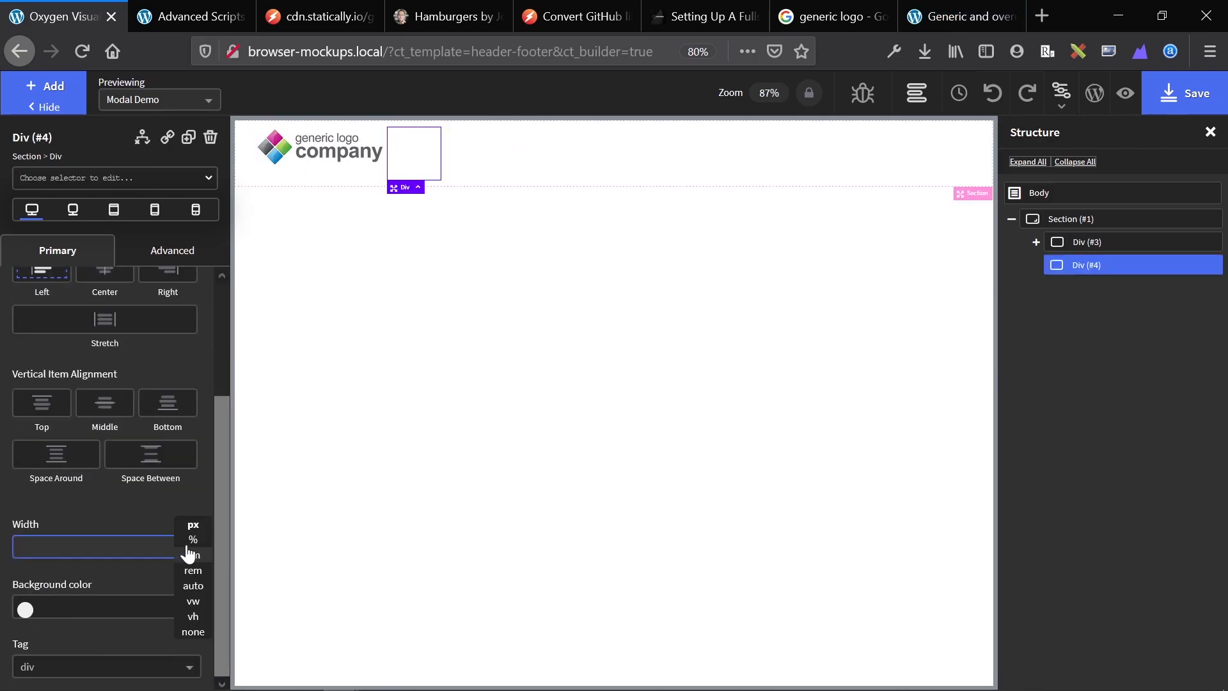
click(188, 545)
text(100)
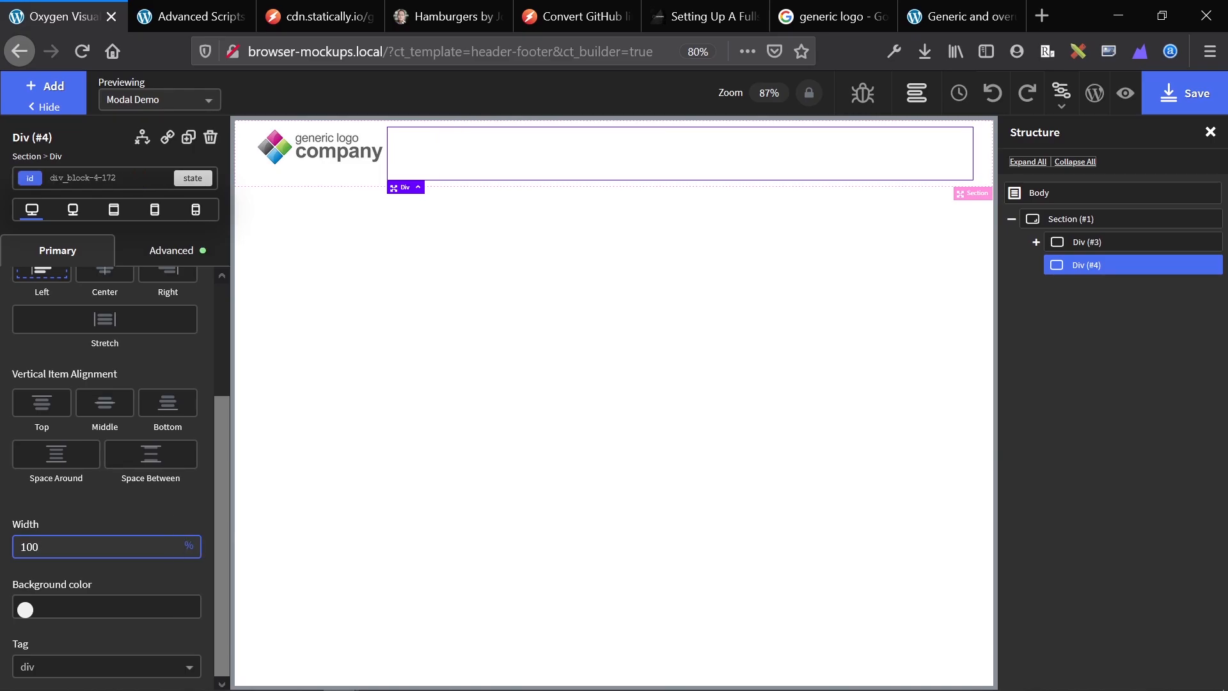
Set the header section's vertical item alignment to middle
click(266, 185)
click(102, 395)
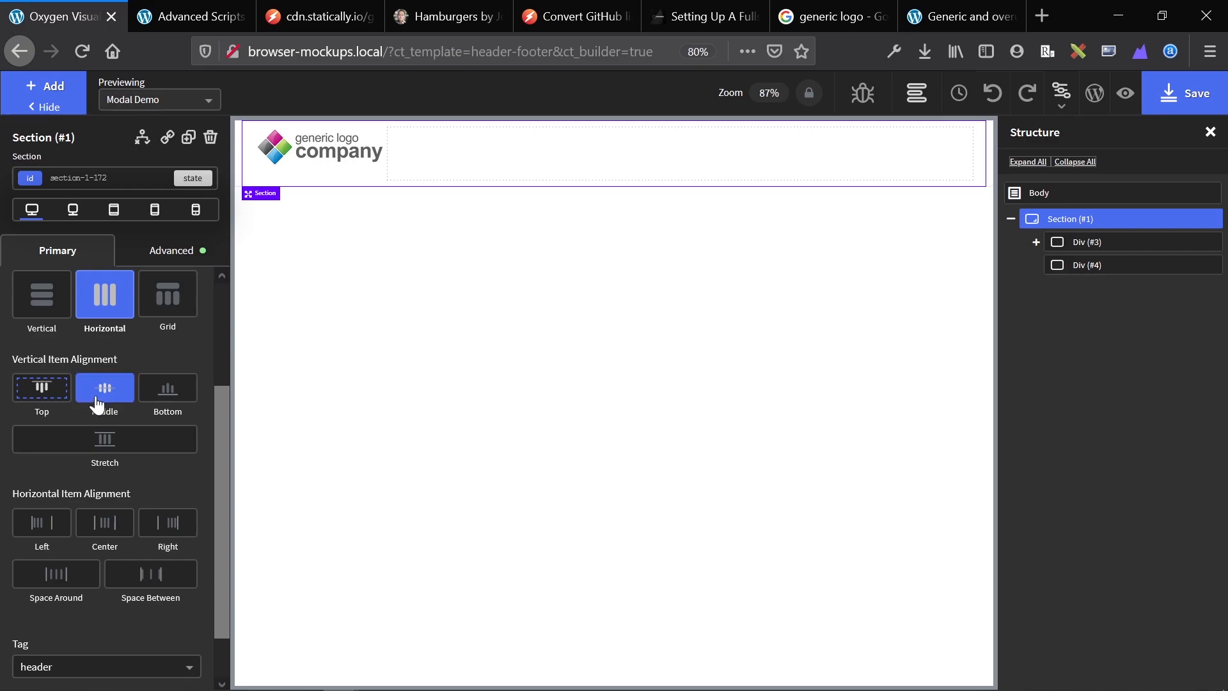
click(447, 175)
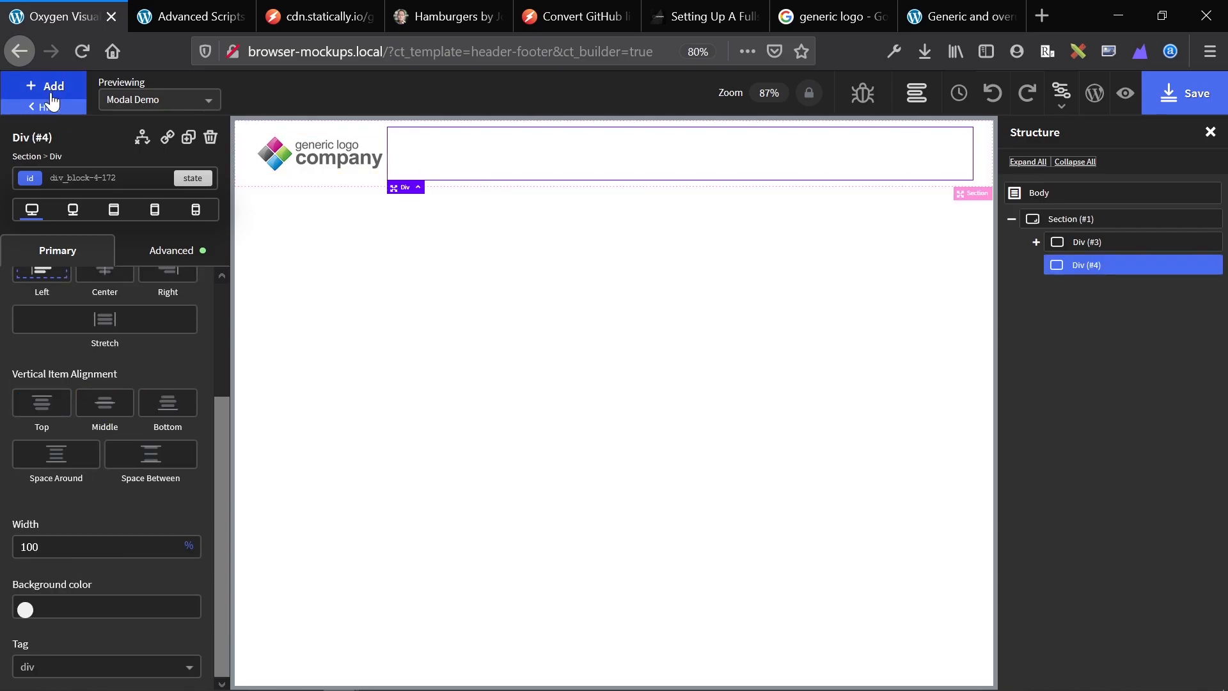
click(241, 160)
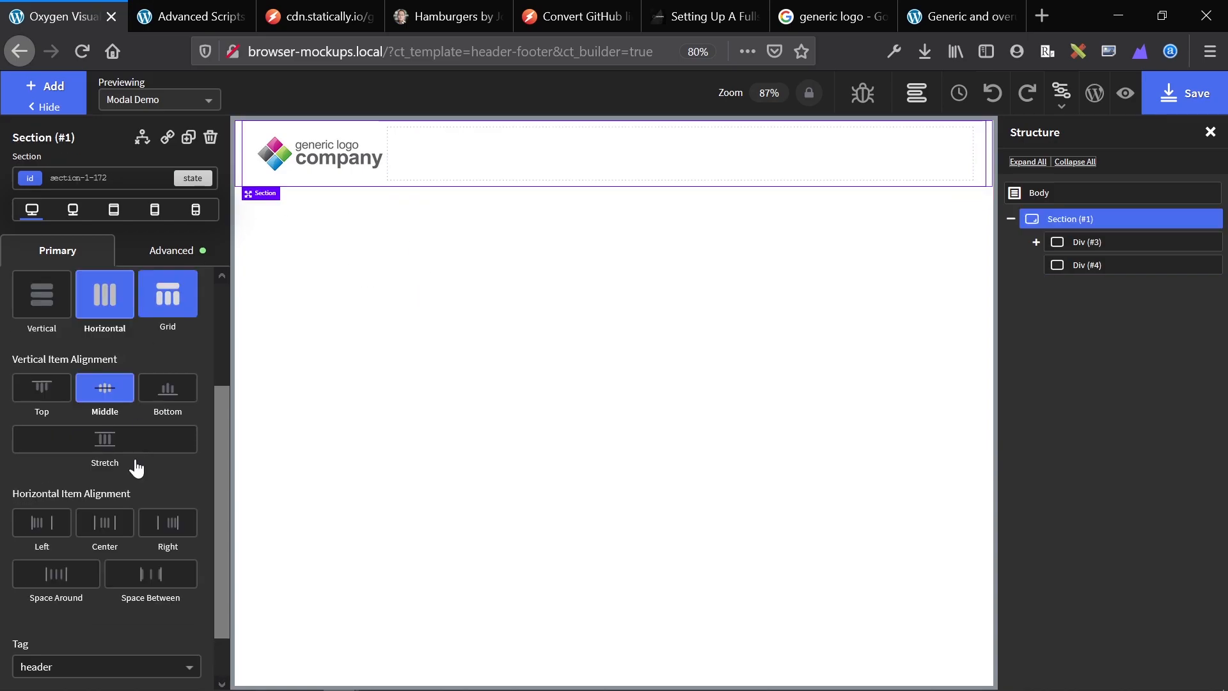
scroll(131, 448, down, 2)
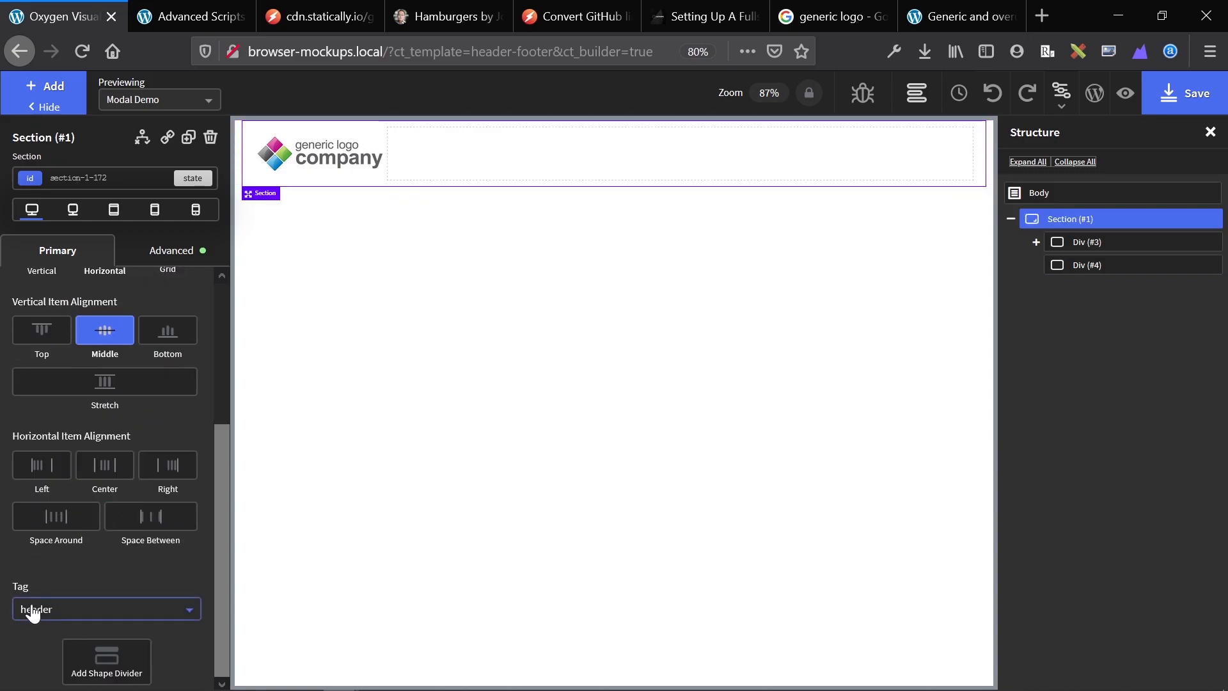
scroll(28, 540, up, 5)
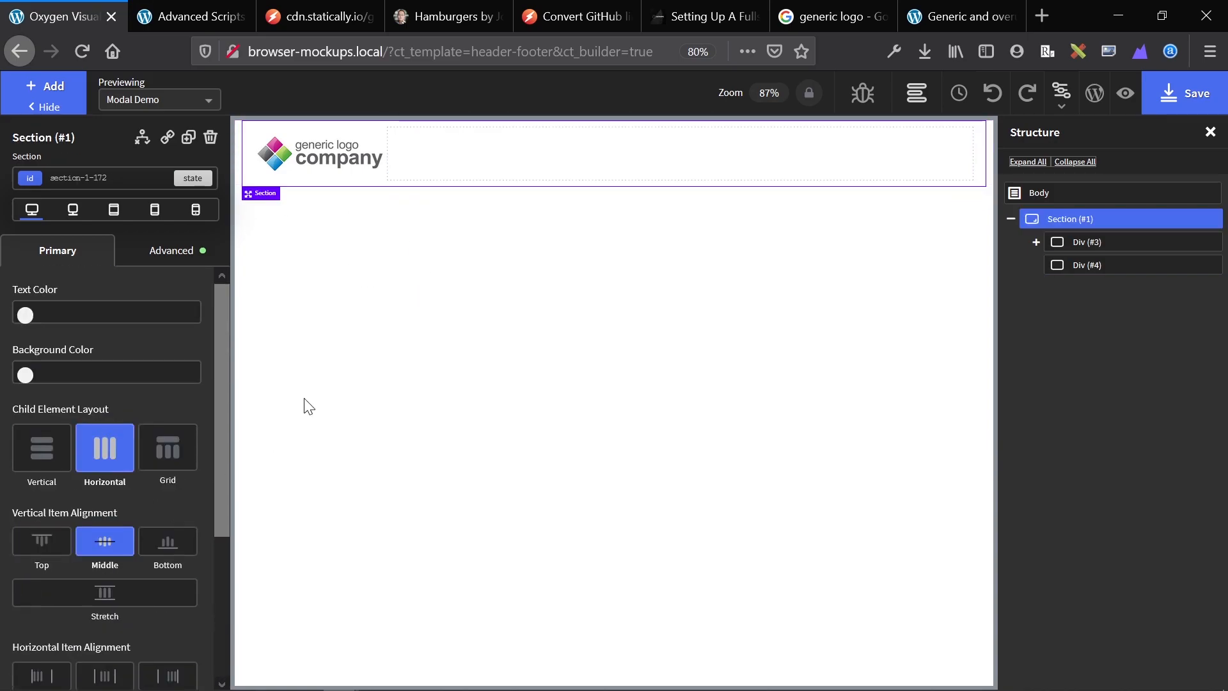
Add an Inner Content component below the header section
click(52, 110)
text(inn)
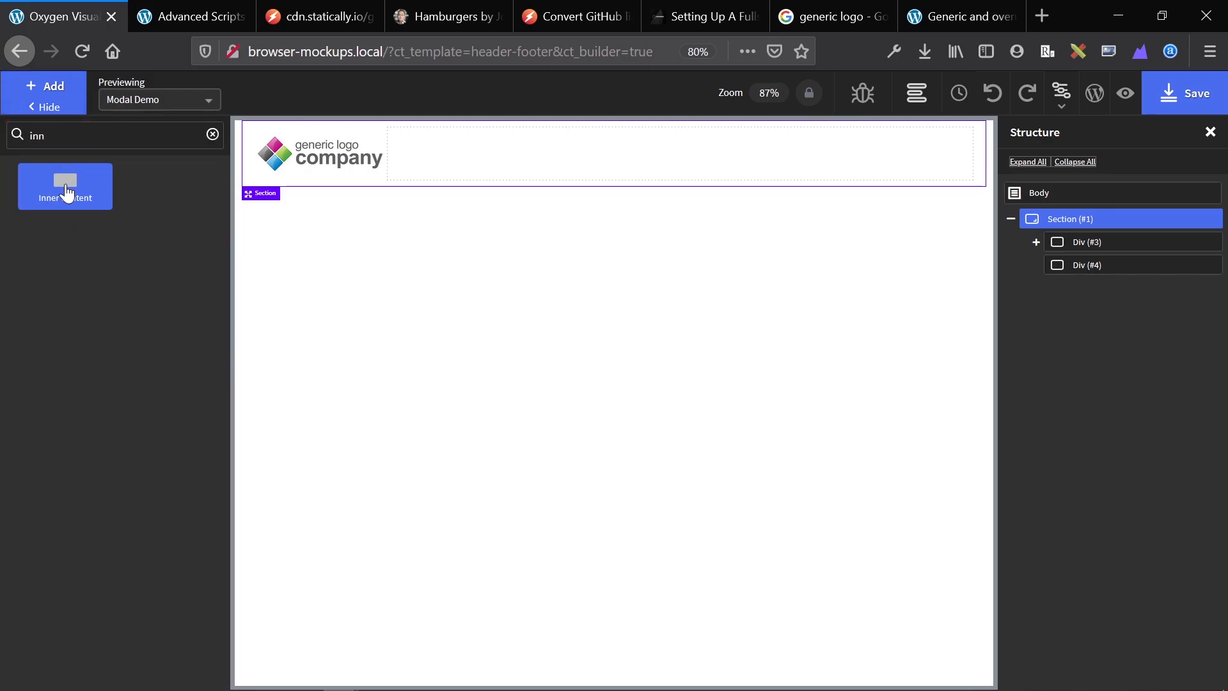
click(66, 192)
Add a section below the inner content and set its tag to footer
click(35, 102)
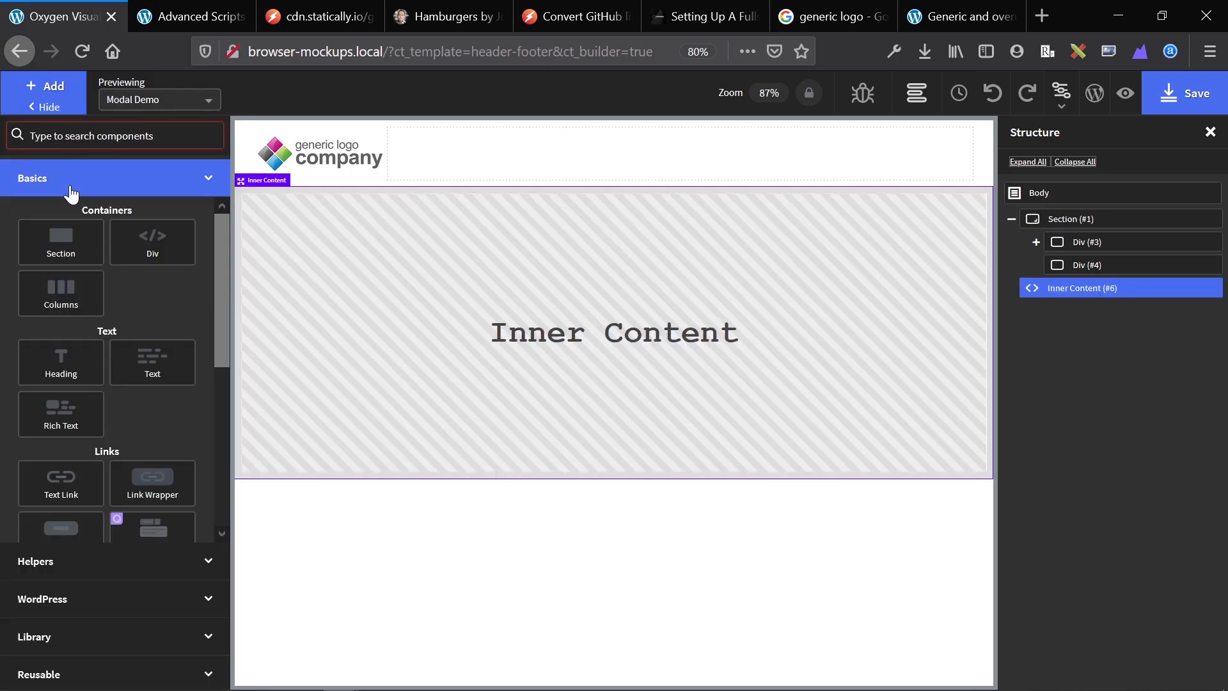
click(71, 247)
scroll(76, 467, down, 2)
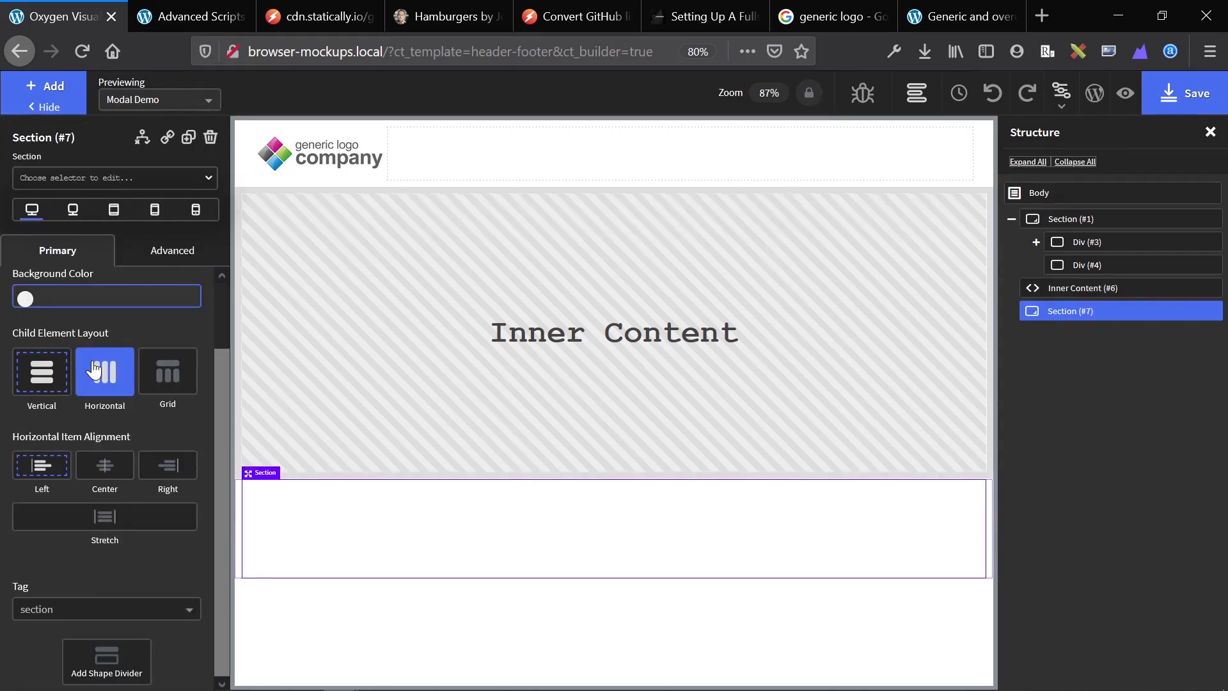
click(64, 611)
click(55, 619)
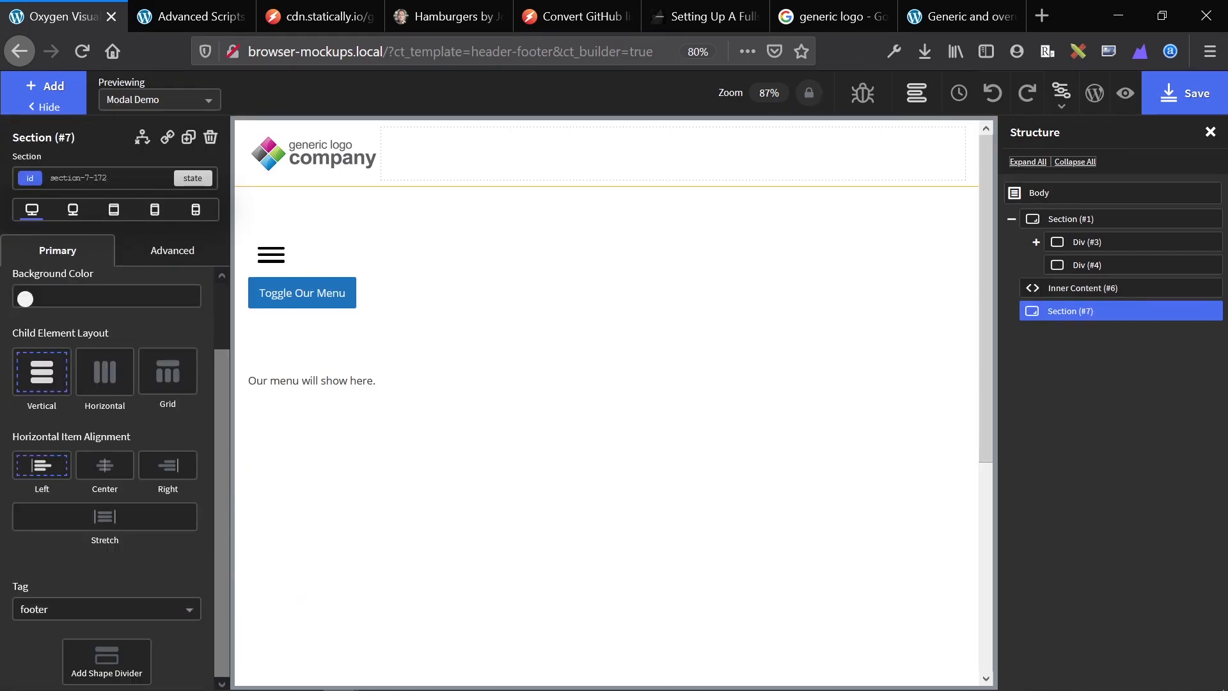
Check how the Modal Demo page content sits between the header and footer sections
scroll(321, 354, down, 5)
scroll(332, 359, up, 3)
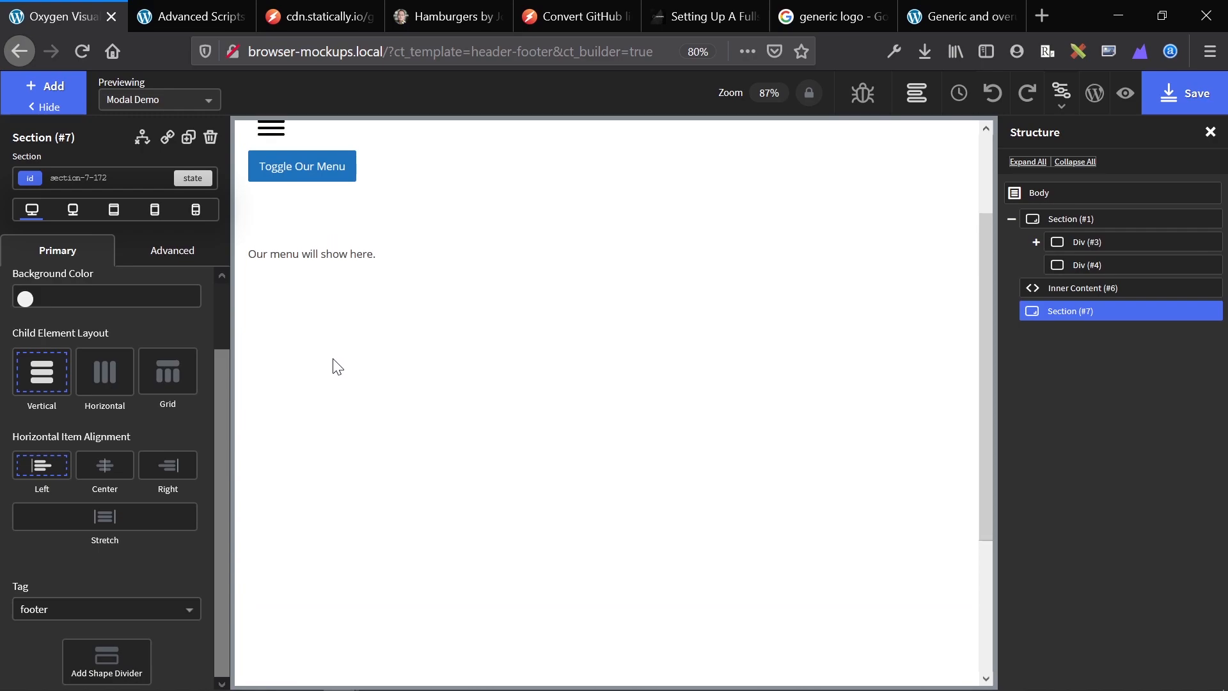
scroll(332, 358, up, 2)
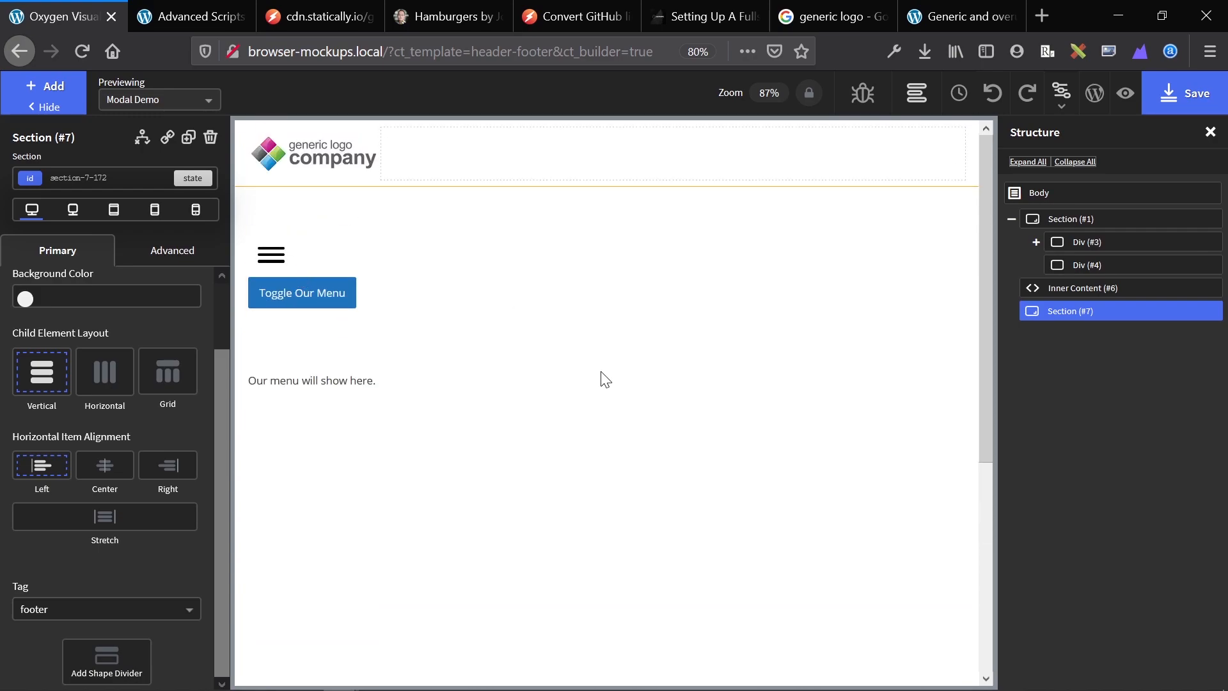
scroll(608, 375, down, 5)
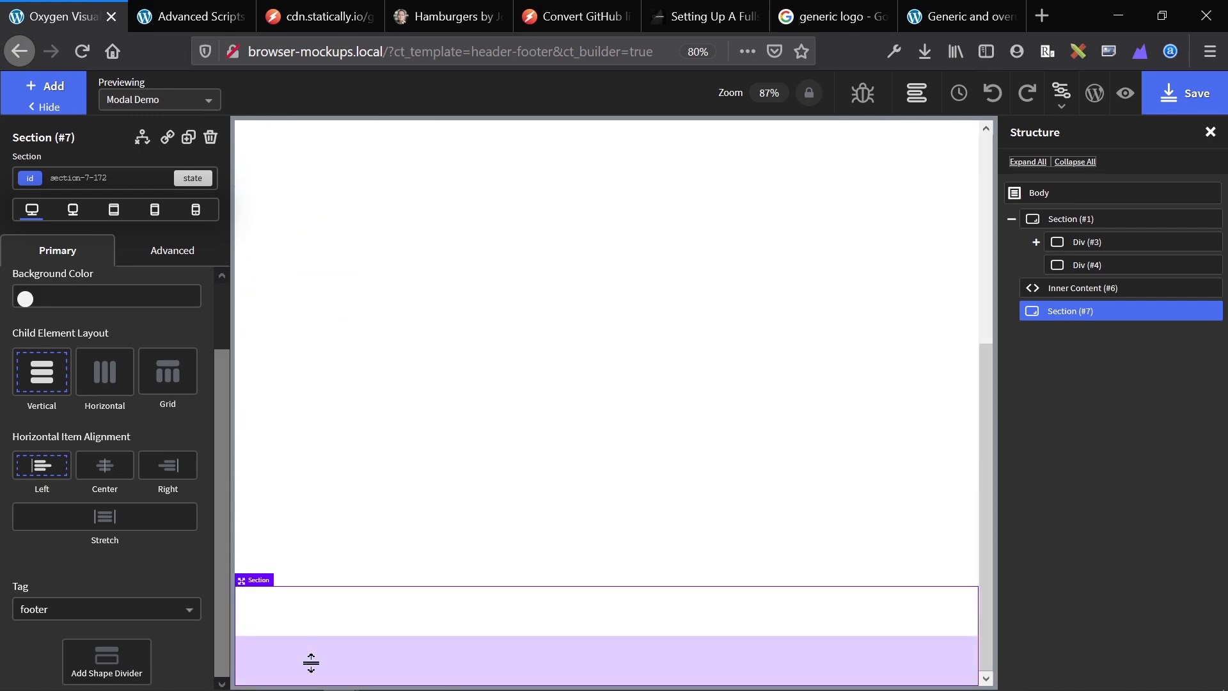
scroll(312, 664, up, 5)
Switch the previewed page to Safari and examine its browser mockups inside the template, trying their tabs
click(197, 101)
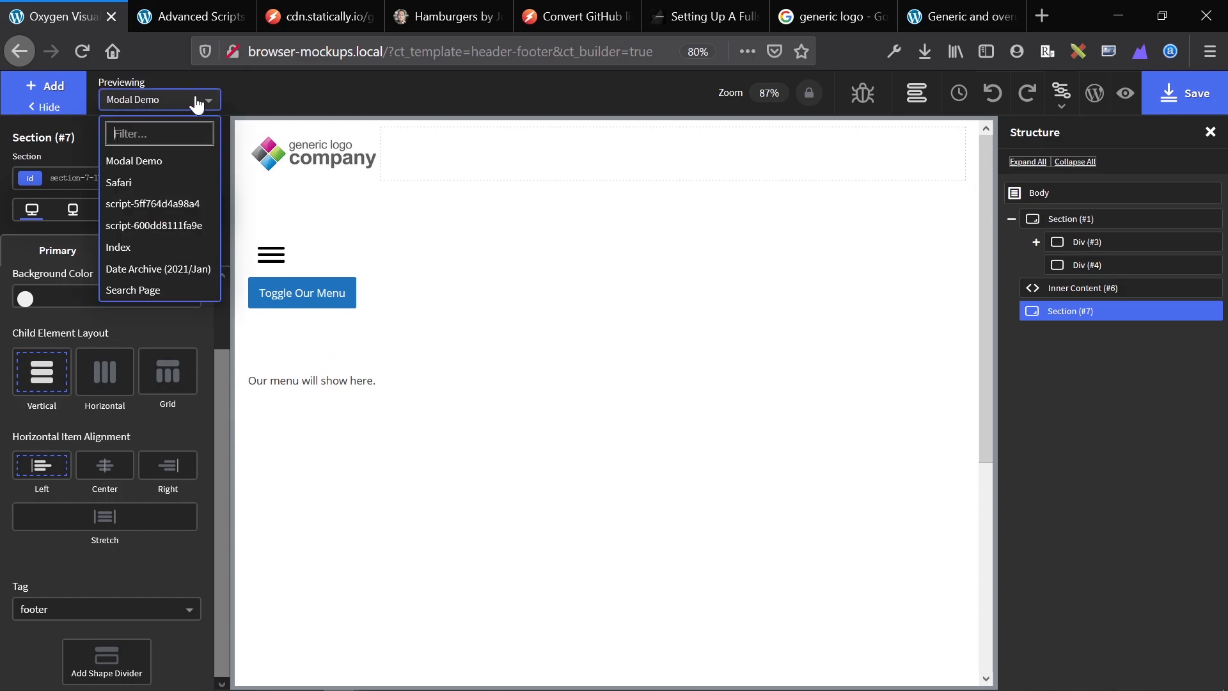
click(182, 183)
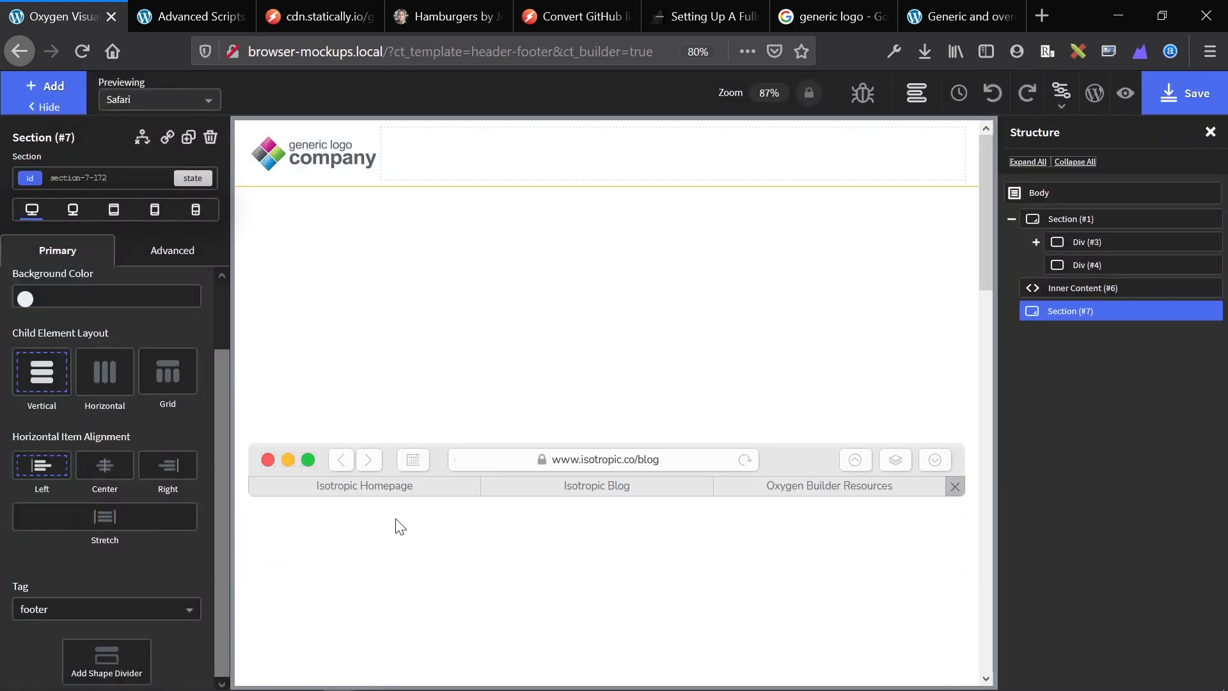
scroll(395, 509, down, 10)
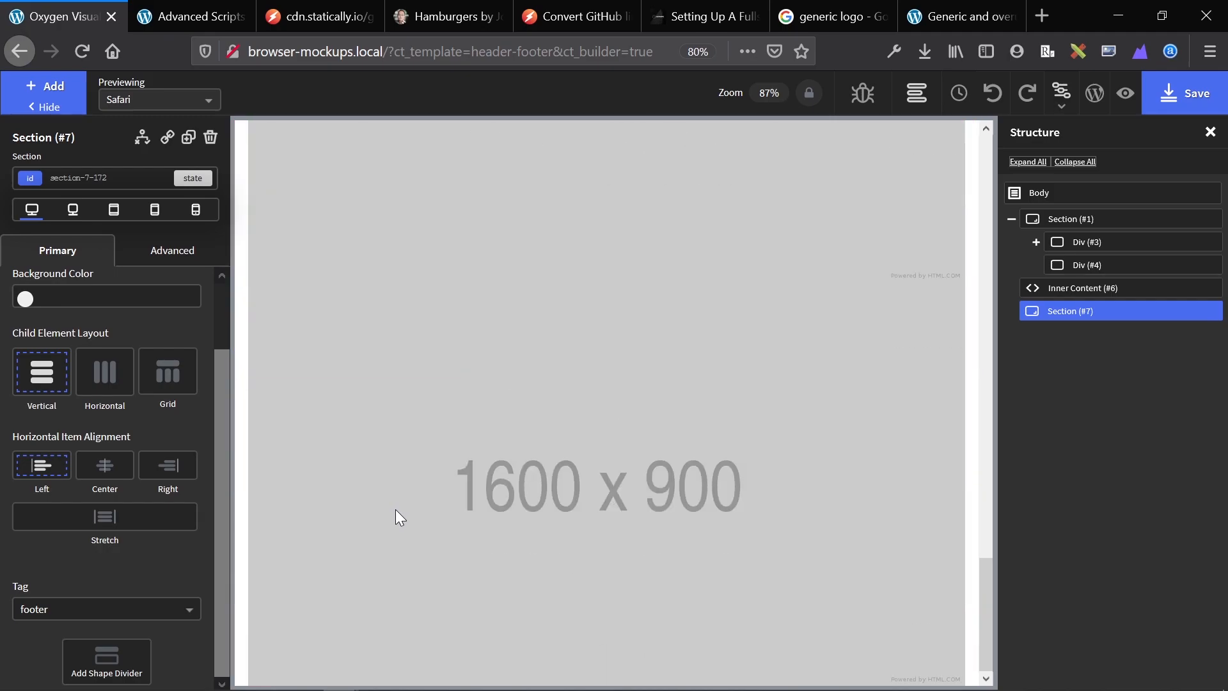
scroll(395, 509, down, 6)
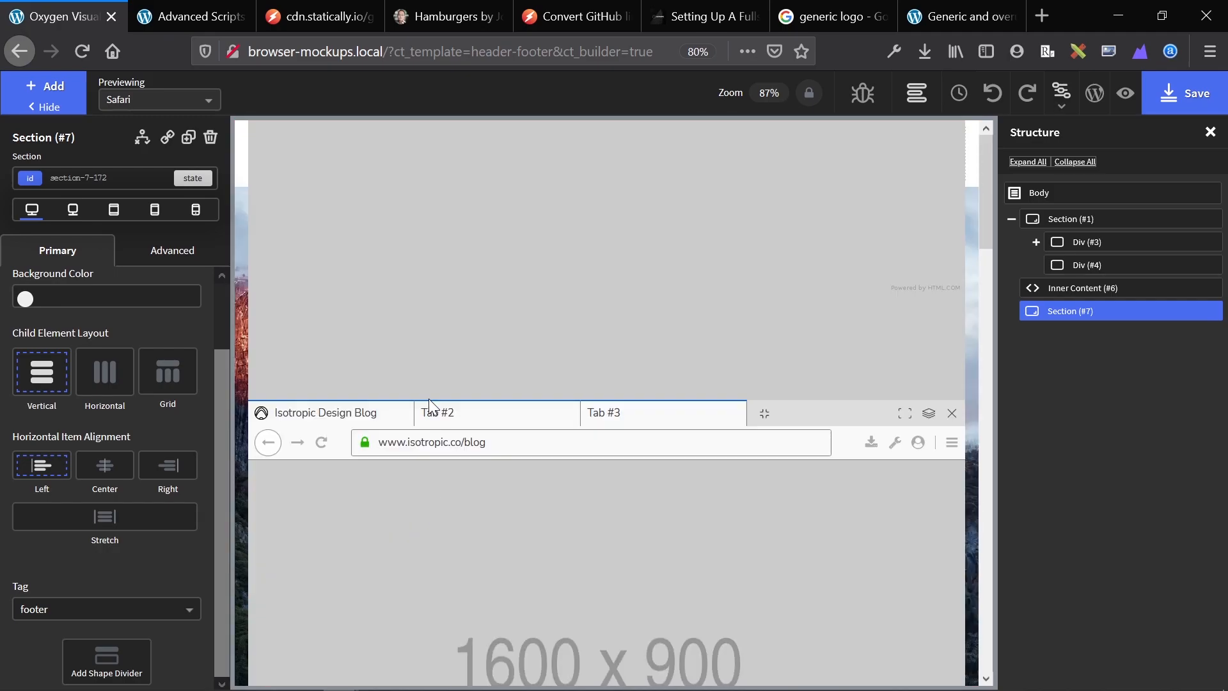
click(428, 397)
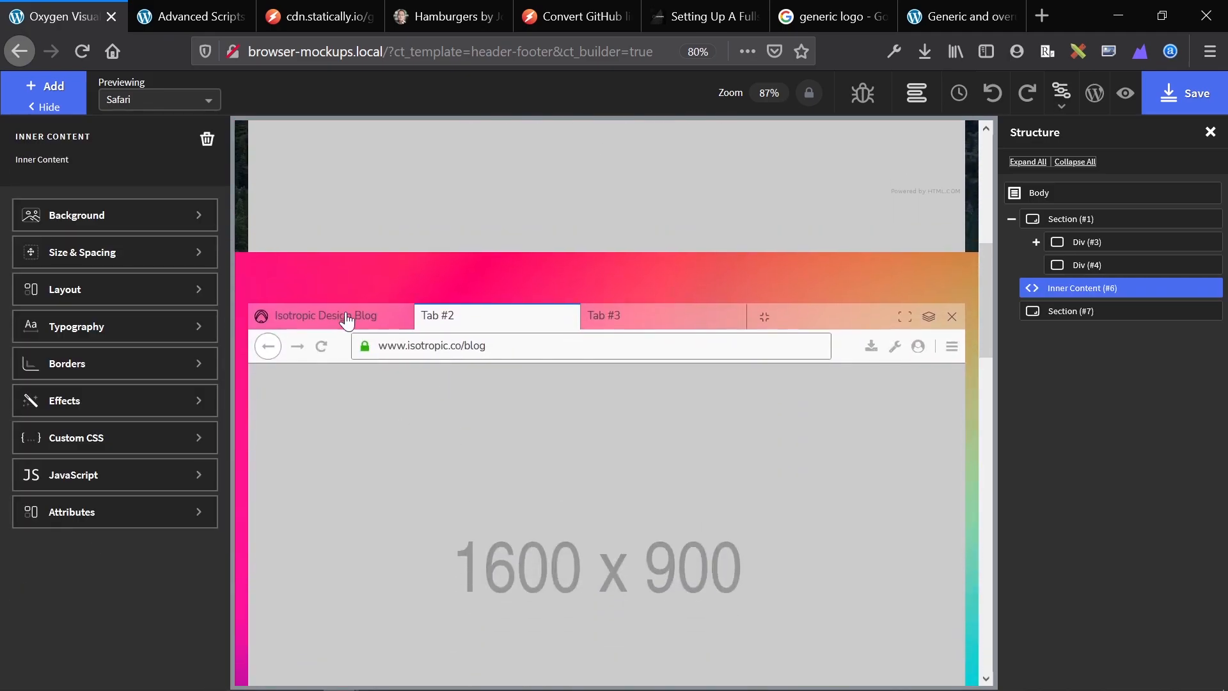
scroll(432, 426, down, 8)
click(486, 323)
scroll(487, 327, up, 15)
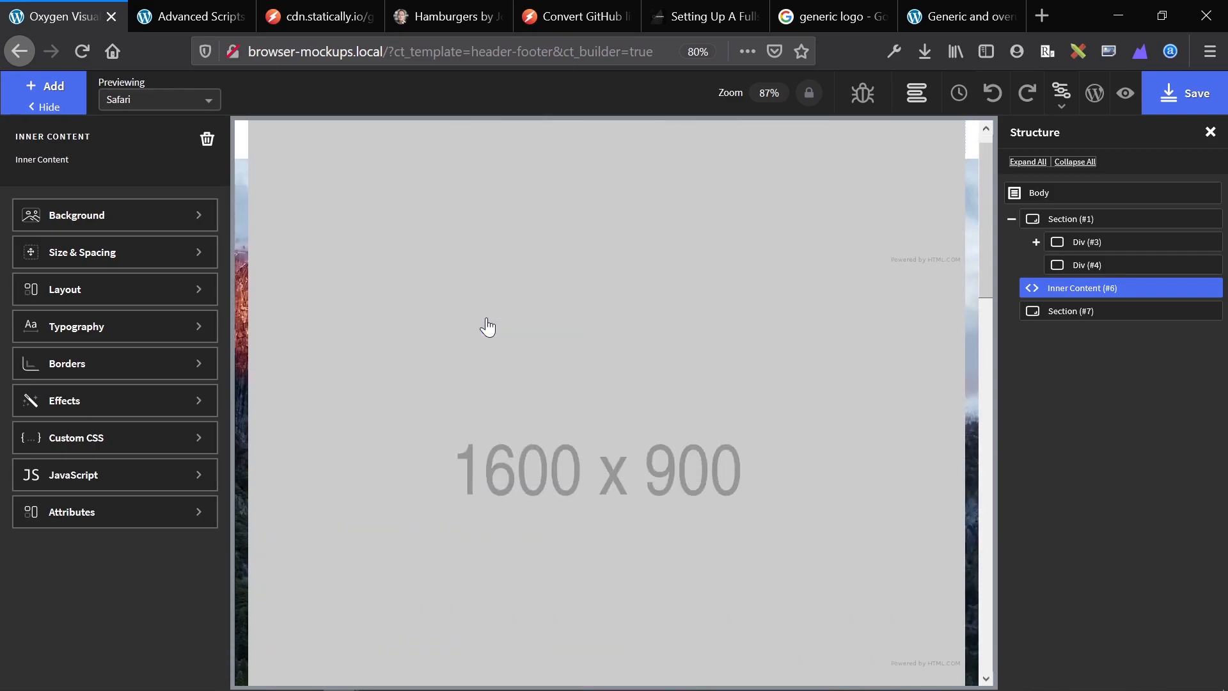
scroll(487, 327, up, 1)
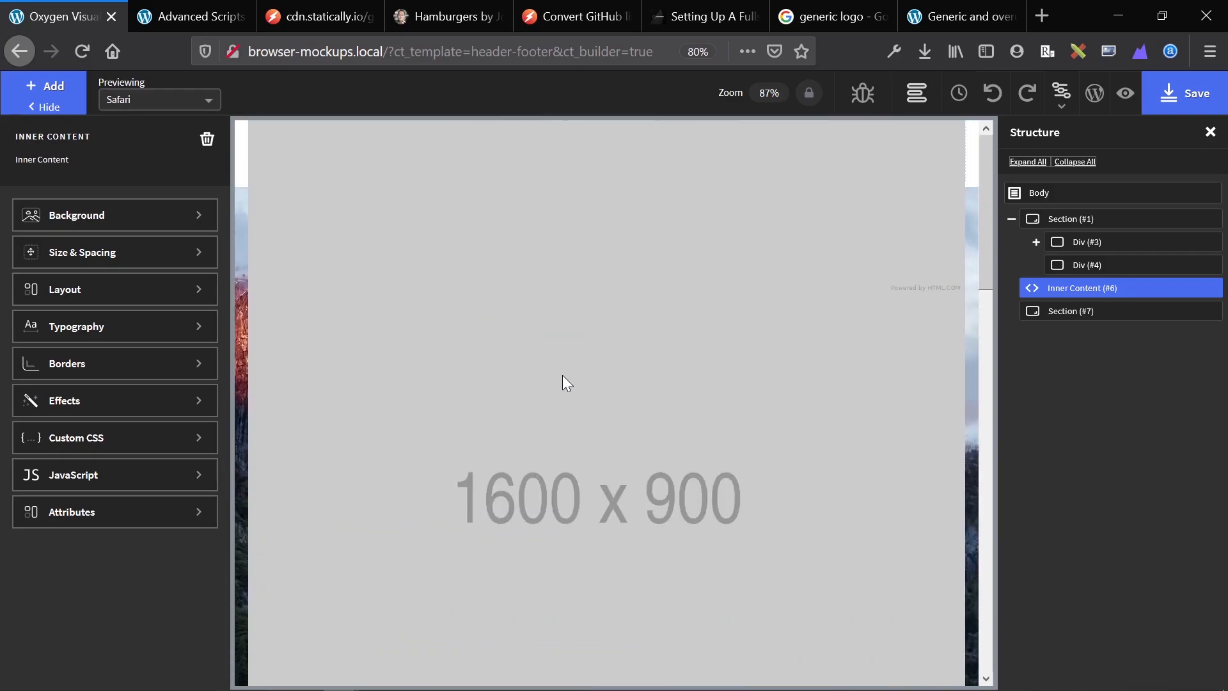
Check the Safari page beneath the header at a reduced browser zoom, show the Isotropic Blog tab of its mockup, and reset the zoom
key(ctrl+minus)
key(ctrl+minus)
key(ctrl+minus)
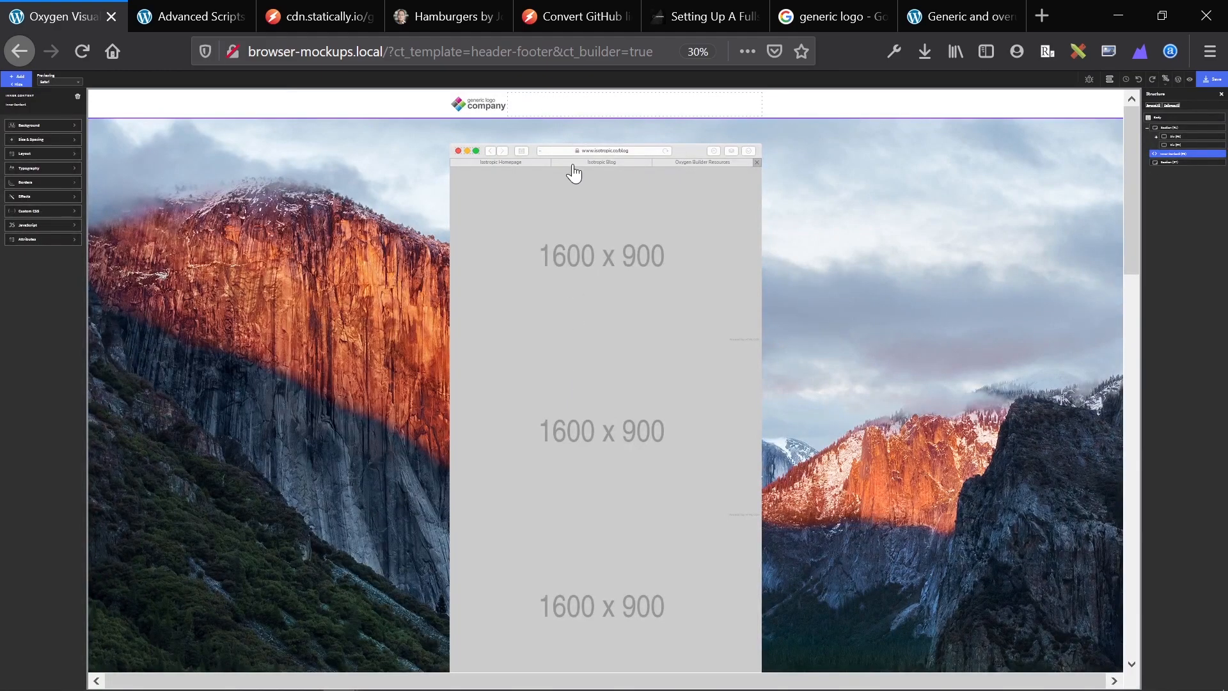
click(572, 164)
click(694, 50)
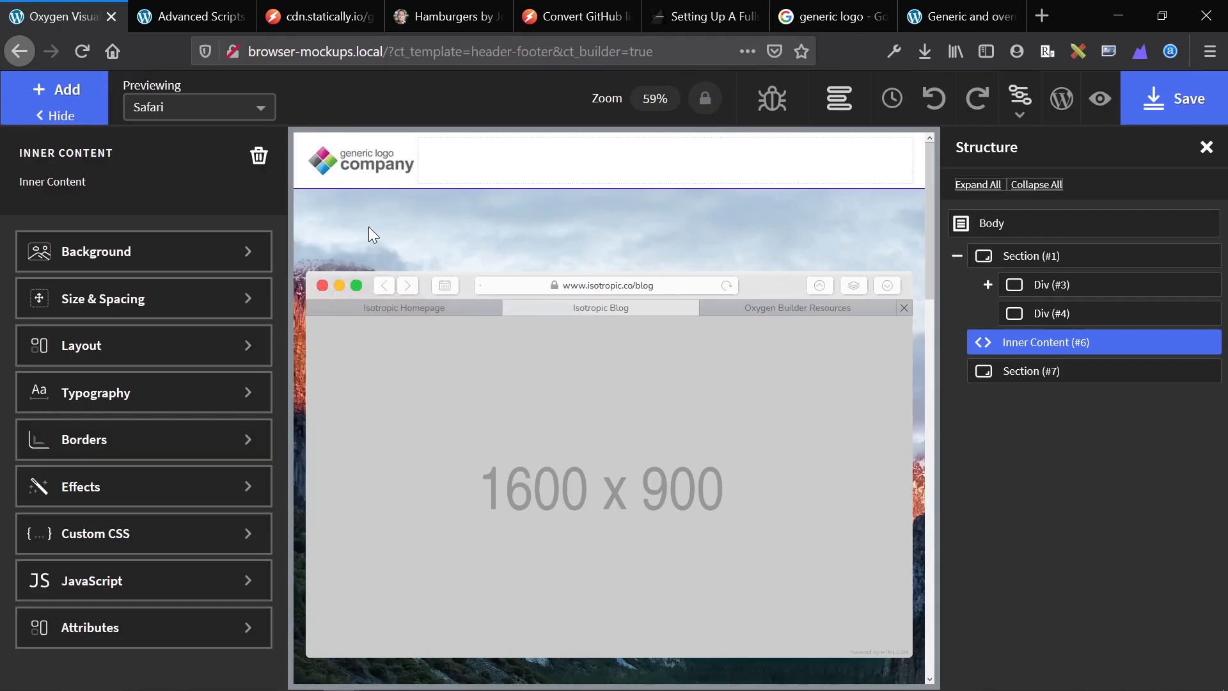
scroll(405, 308, down, 3)
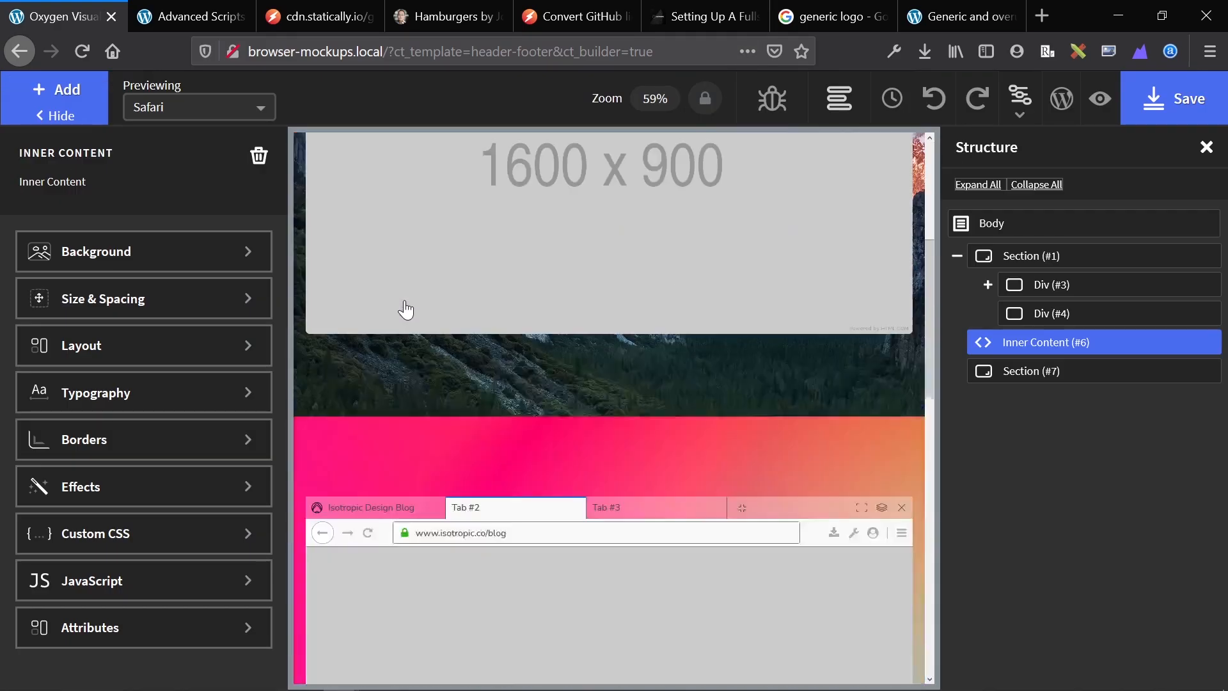
scroll(404, 301, up, 3)
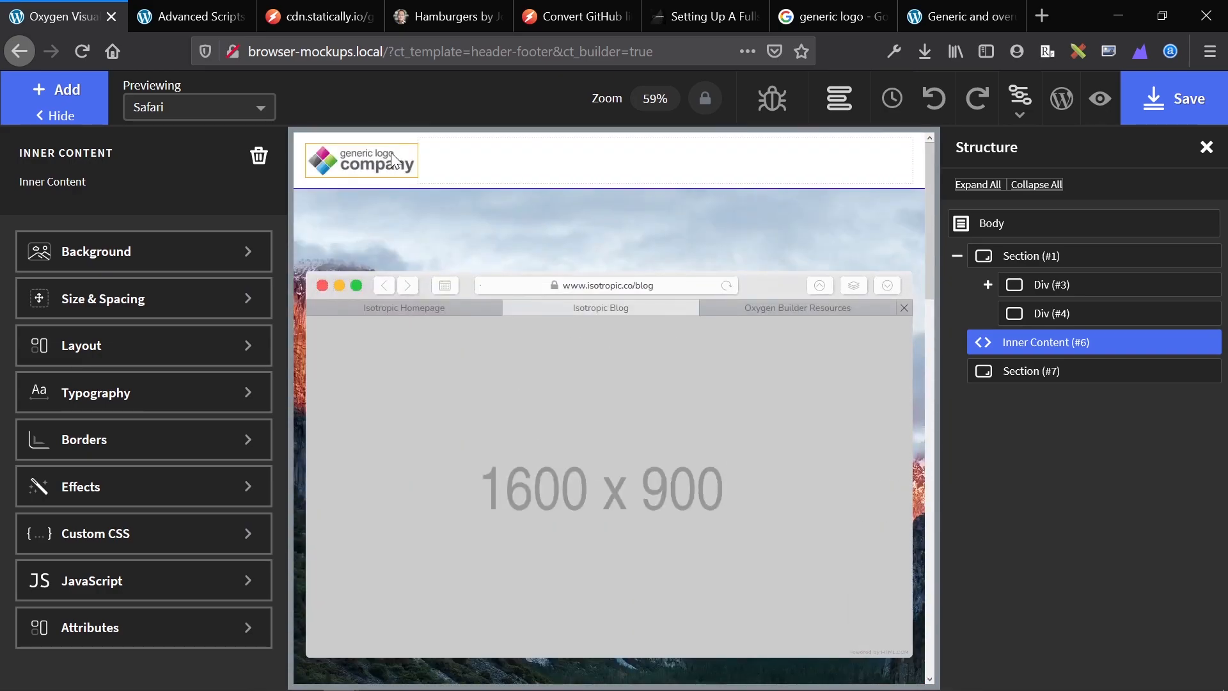
Set the footer section's child element layout to a grid with 4 columns
click(524, 159)
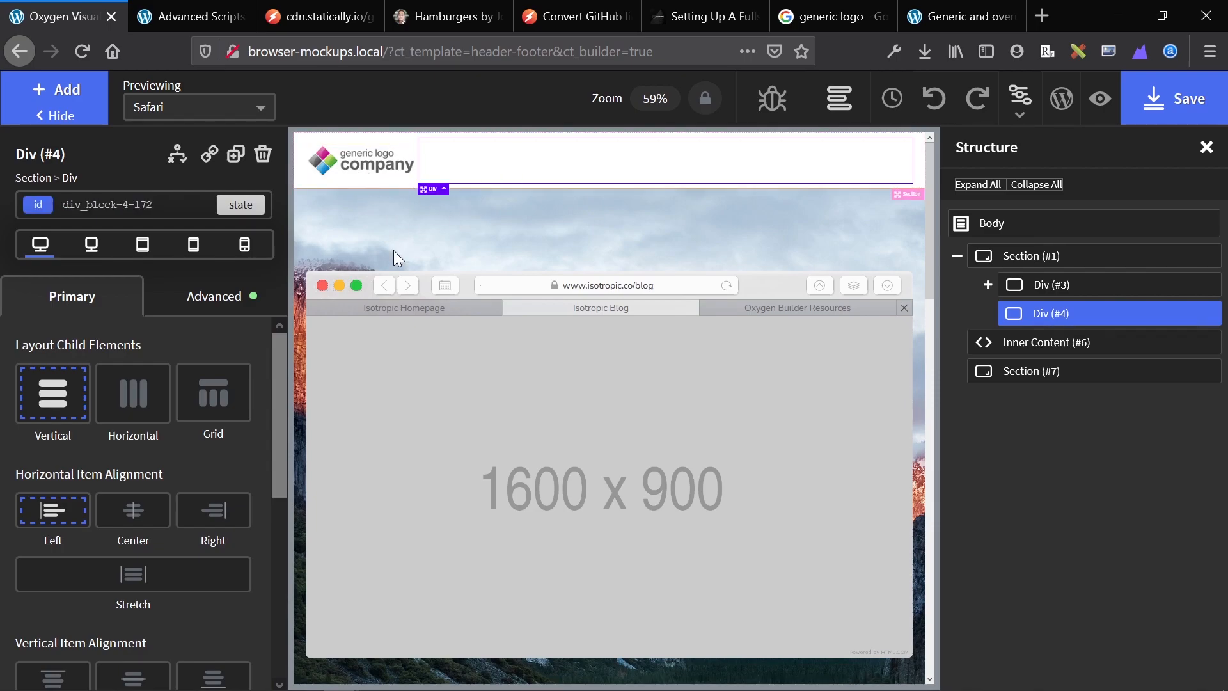
scroll(554, 363, down, 3)
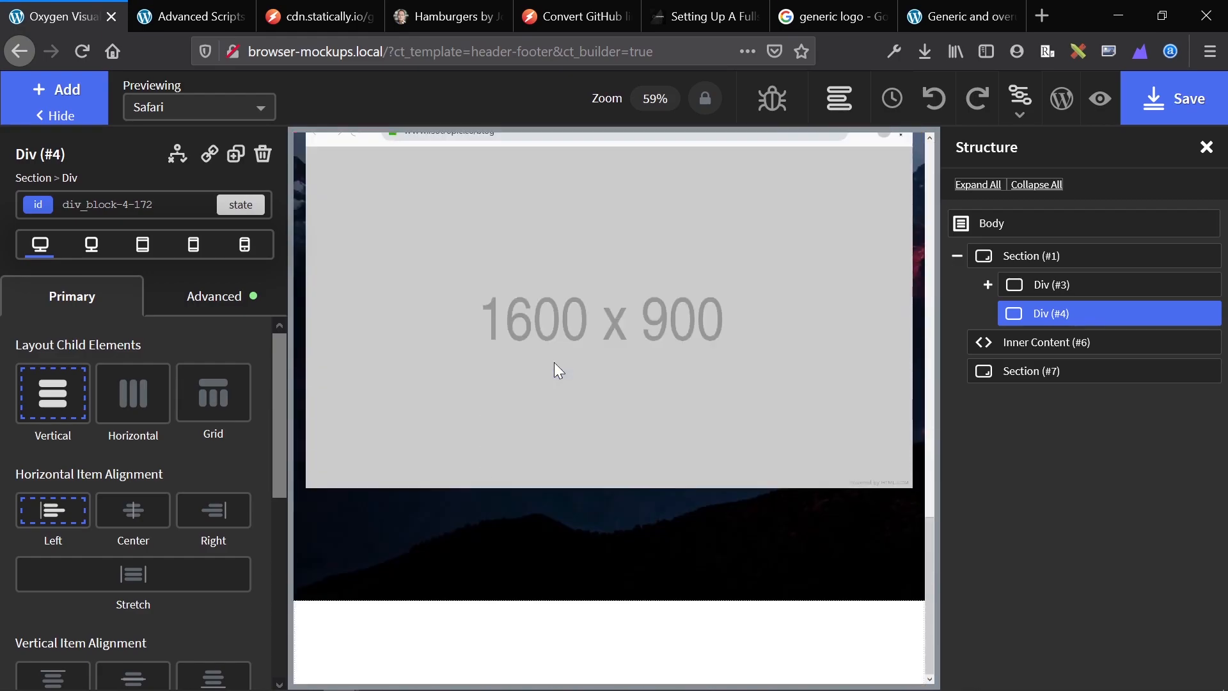
click(505, 646)
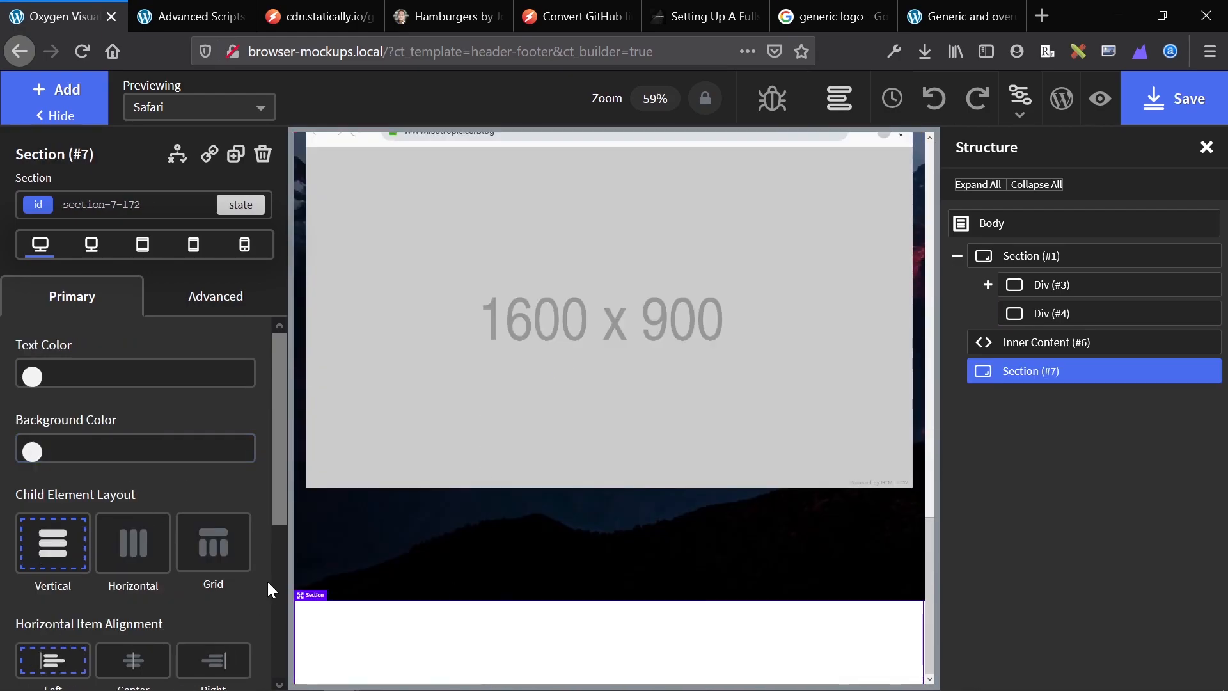
click(198, 567)
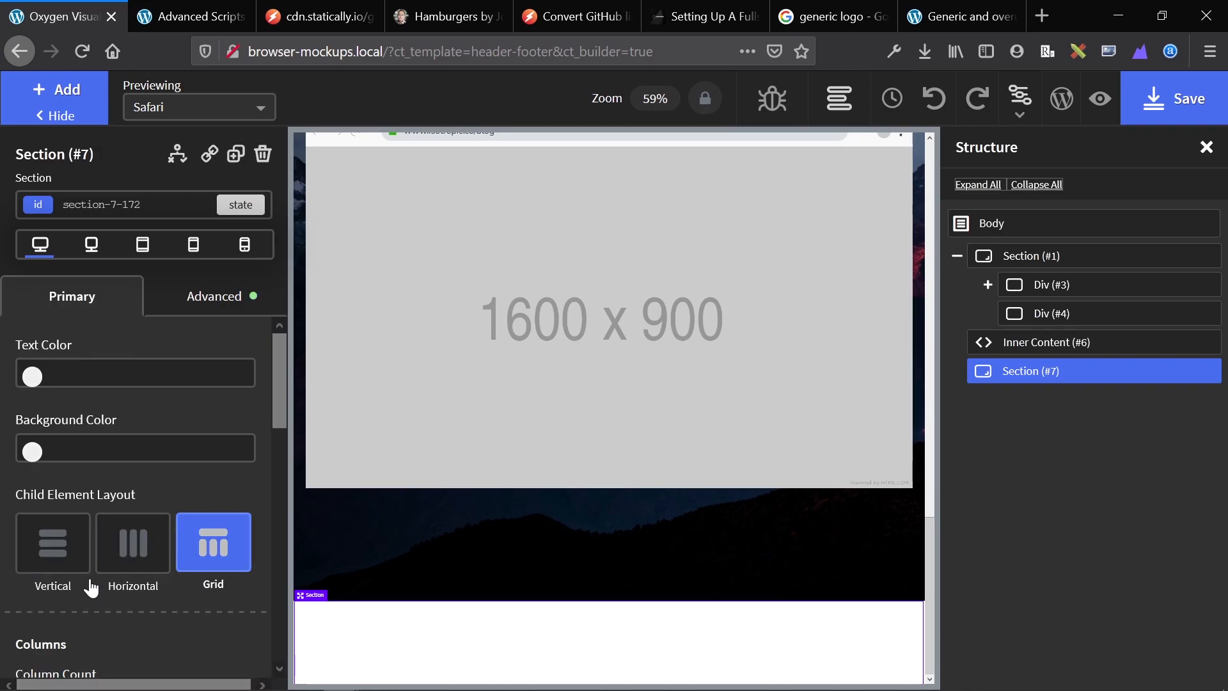
scroll(91, 581, down, 2)
click(39, 572)
text(2)
key(BackSpace)
text(4)
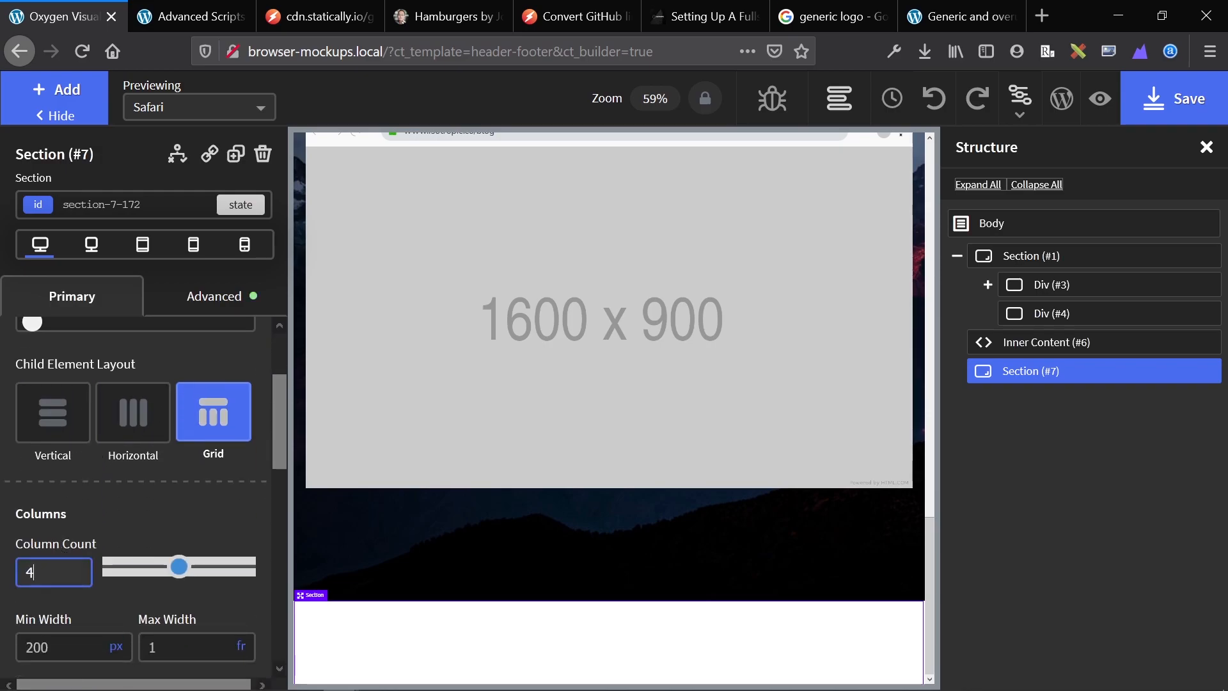
Add a div to the footer grid and duplicate it three times to fill the four columns
click(73, 100)
click(192, 282)
scroll(351, 658, down, 1)
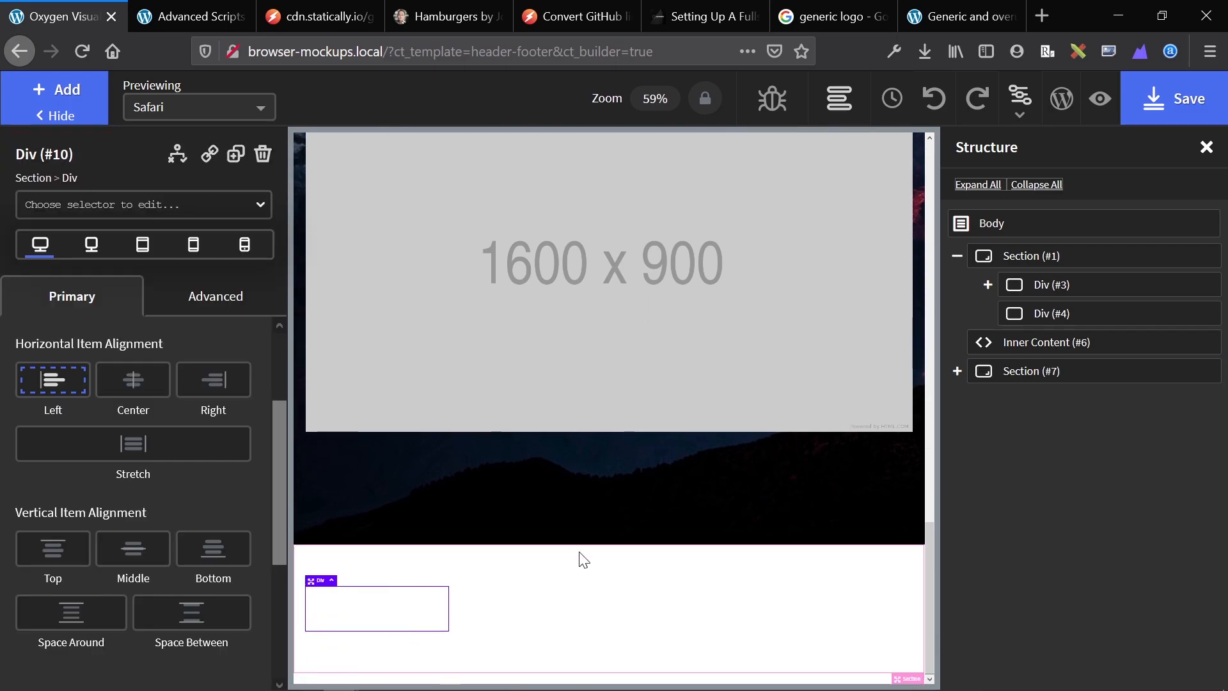
key(ctrl+d)
key(ctrl+d)
key(ctrl+d)
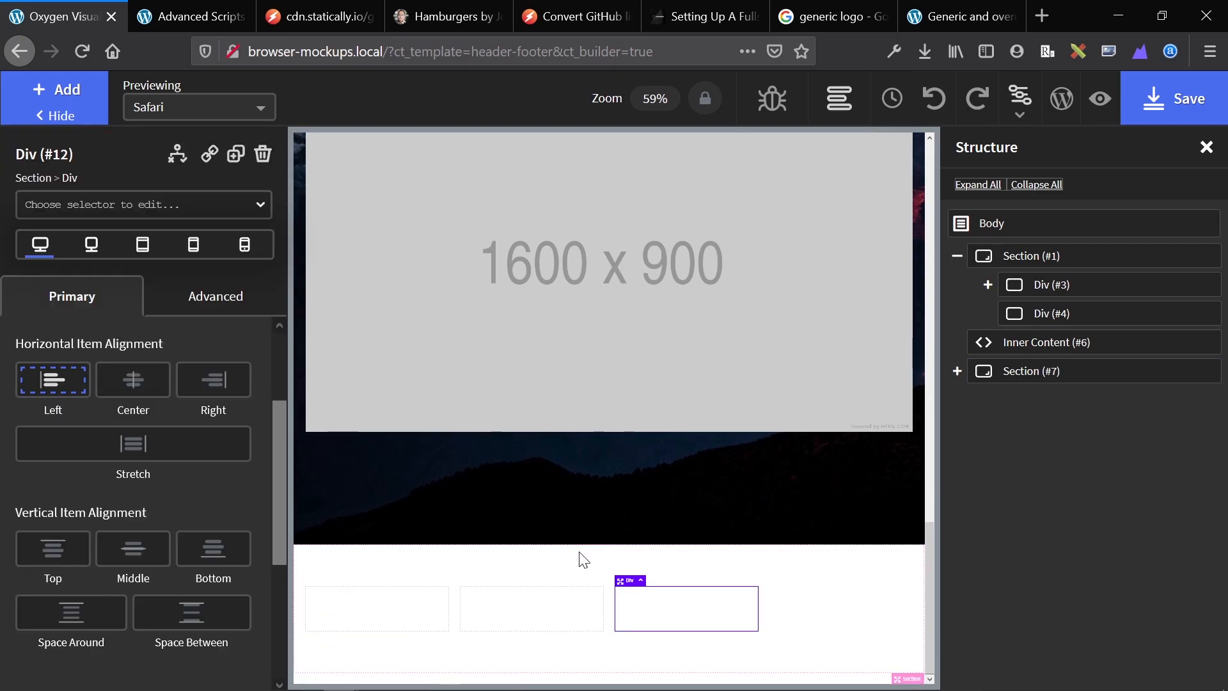
Select the empty div beside the header logo, and try the Elastic hamburger example in Step 1 of the Isotropic fullscreen menu article
scroll(502, 611, up, 4)
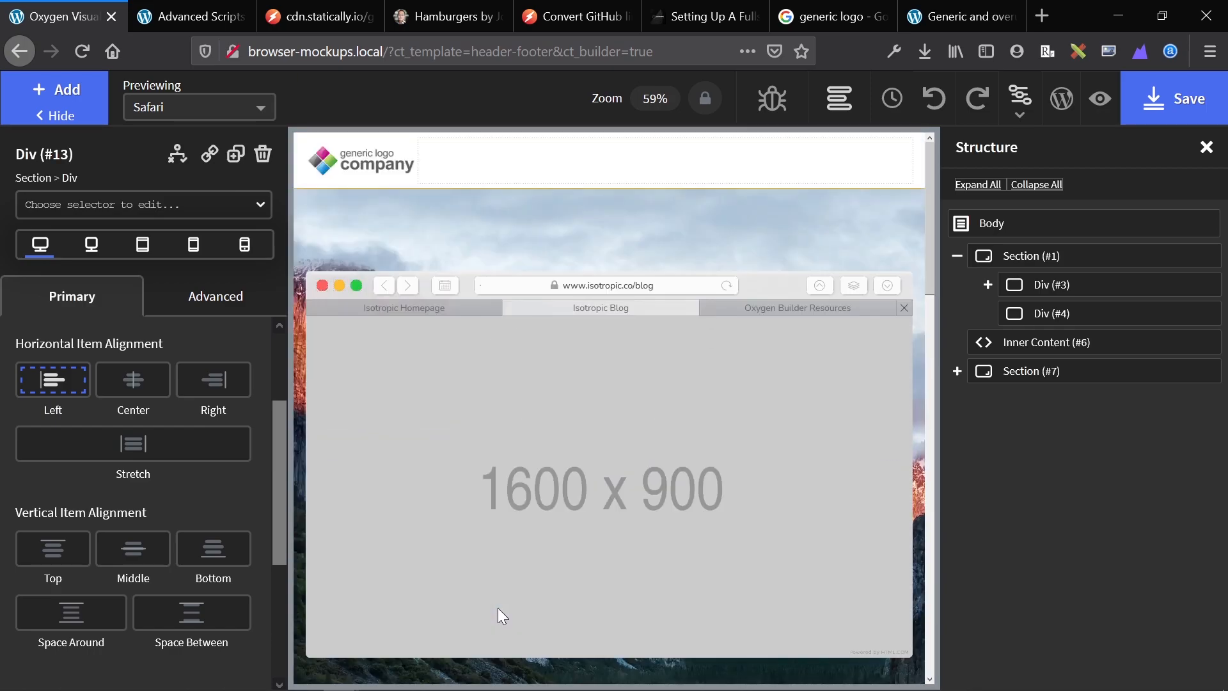
click(528, 164)
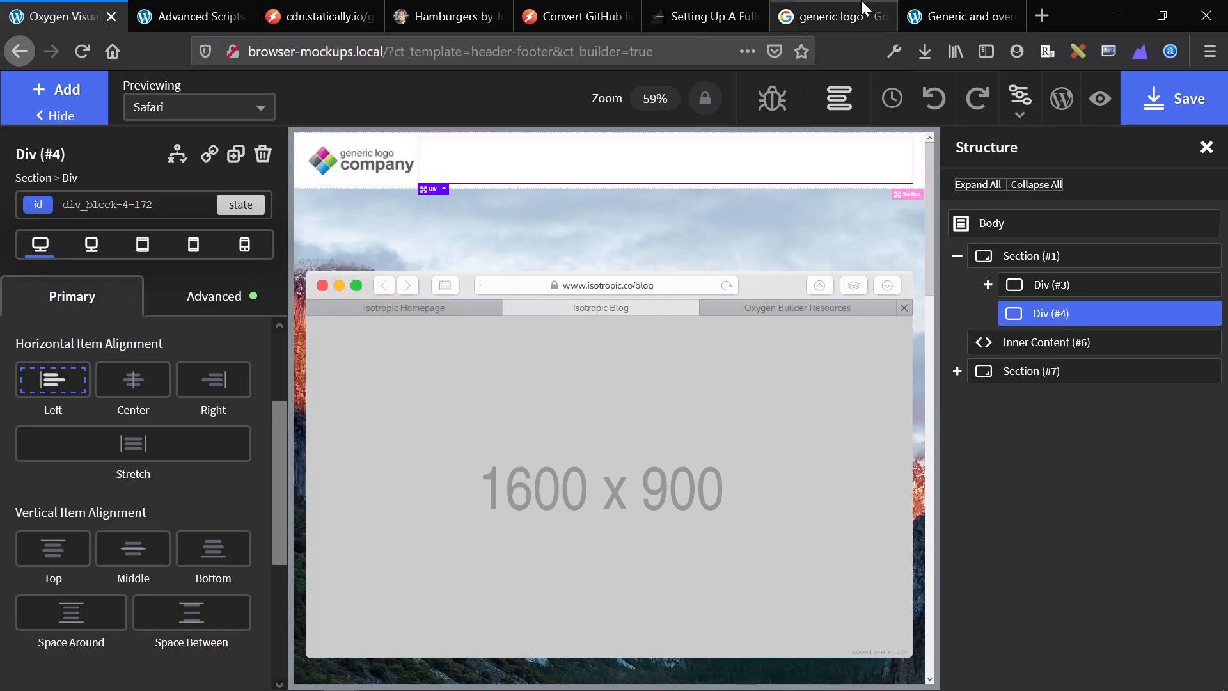
click(710, 16)
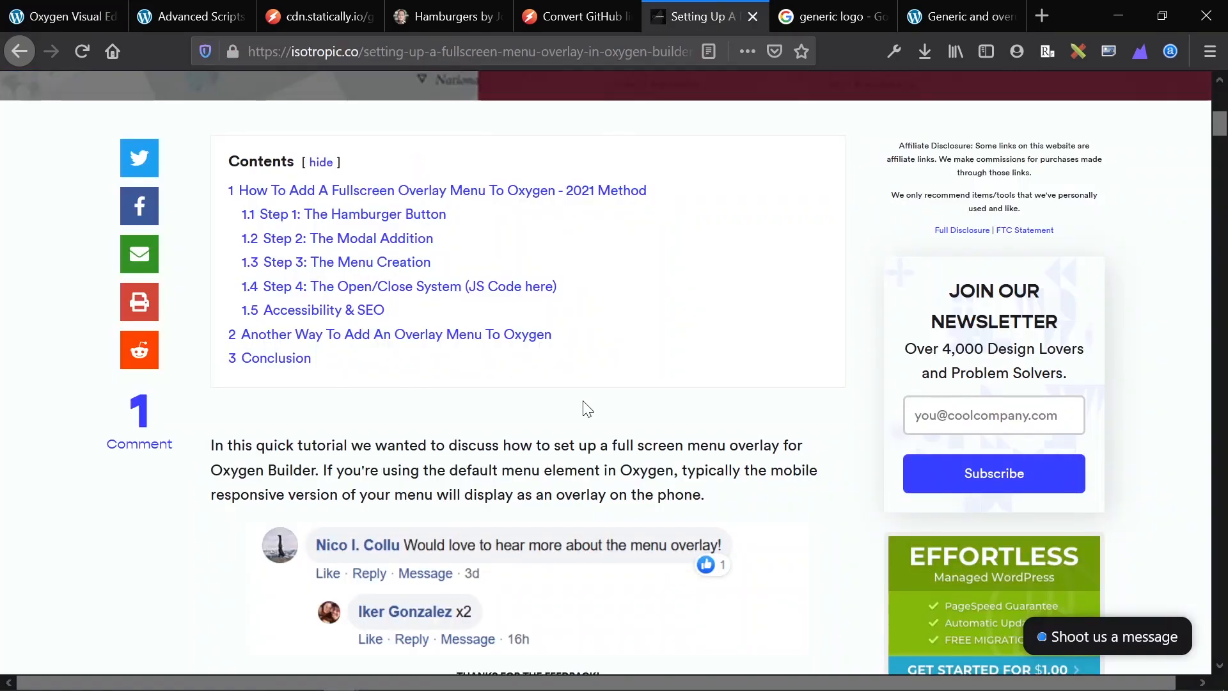
click(276, 213)
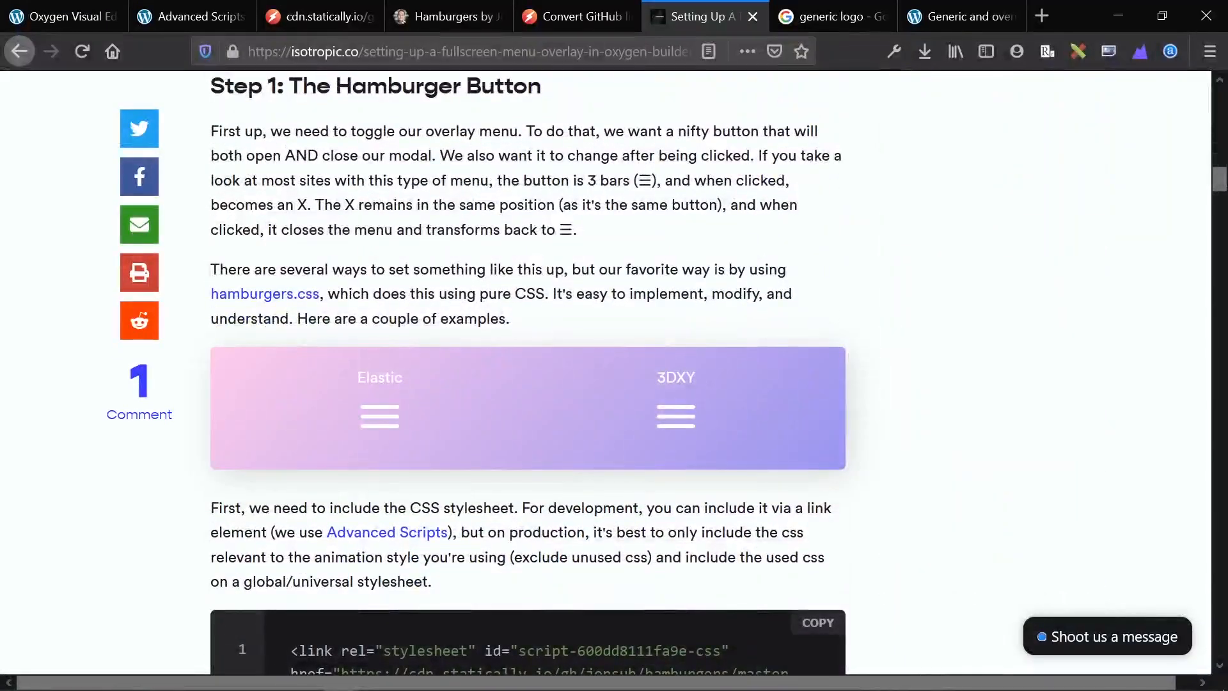
click(382, 427)
click(389, 439)
click(384, 421)
click(382, 425)
Switch to the Hamburgers page and preview the Squeeze, Slider, Spin and Elastic button animations
click(439, 17)
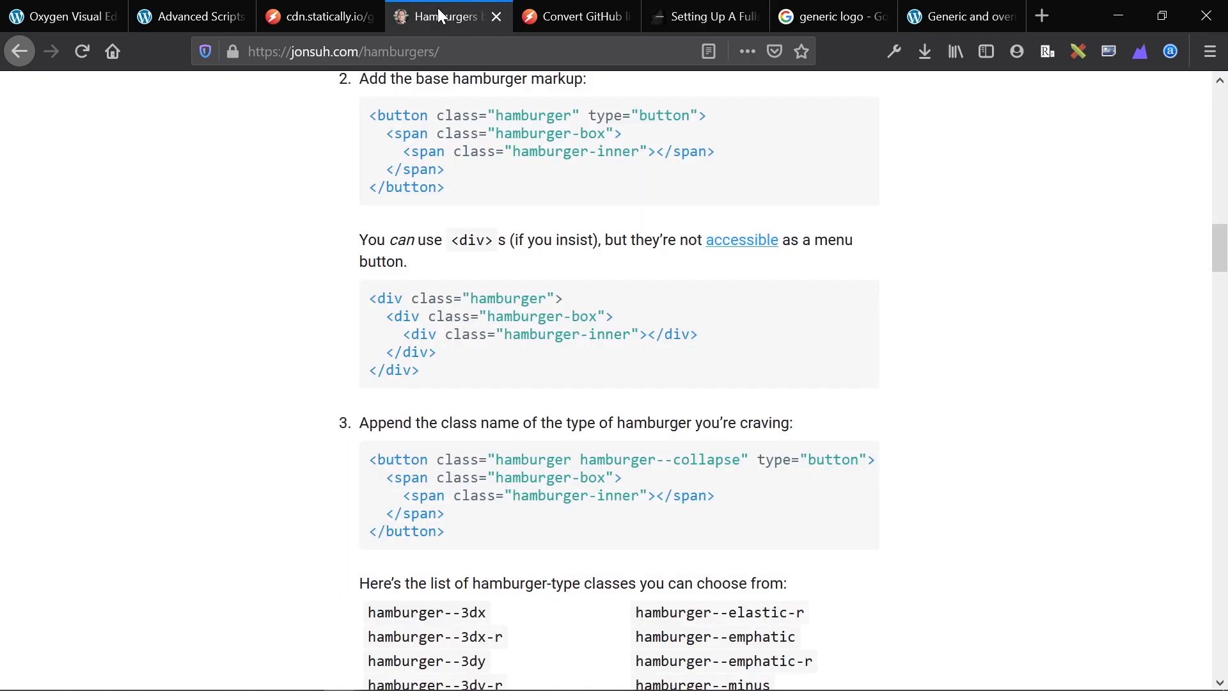
scroll(614, 384, up, 2)
scroll(421, 231, up, 20)
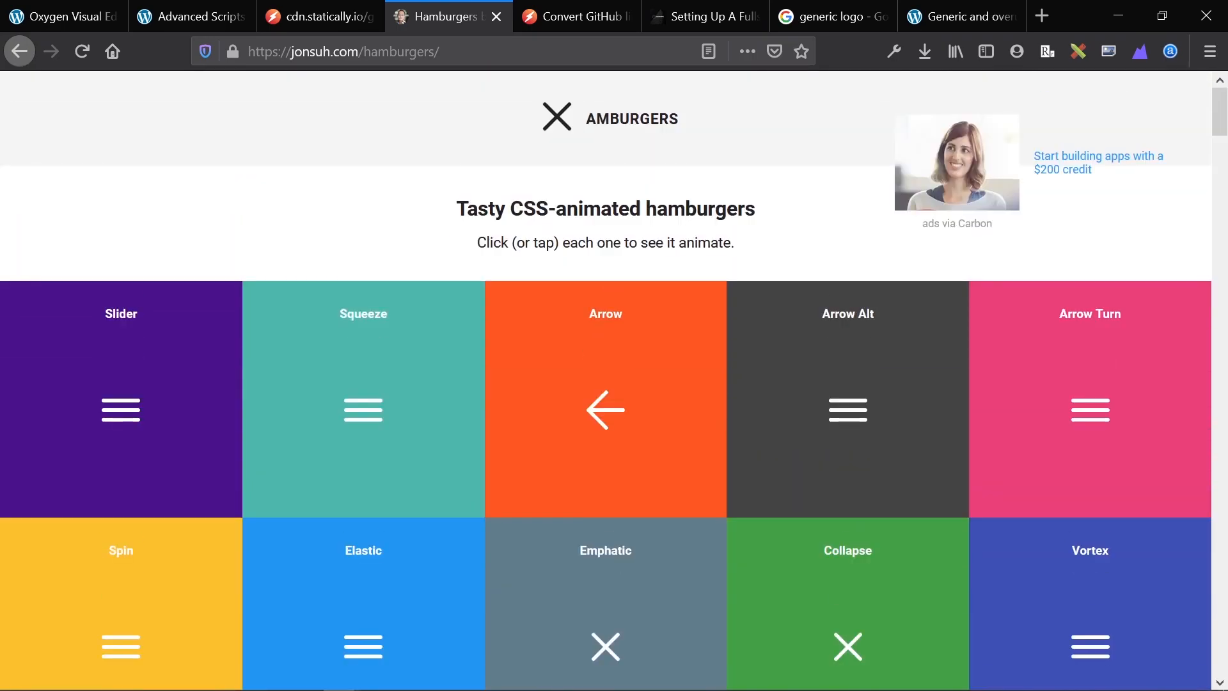
scroll(445, 237, down, 1)
scroll(445, 237, up, 1)
click(360, 421)
click(358, 420)
click(118, 413)
click(120, 645)
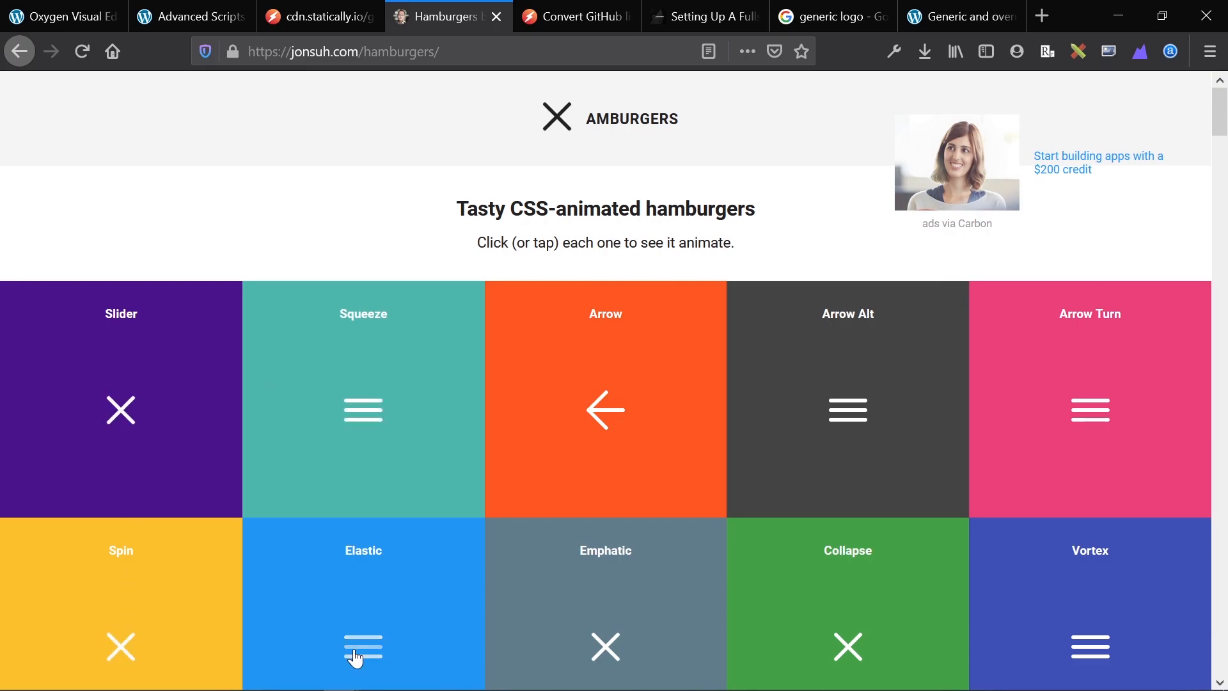
click(356, 659)
scroll(355, 634, down, 5)
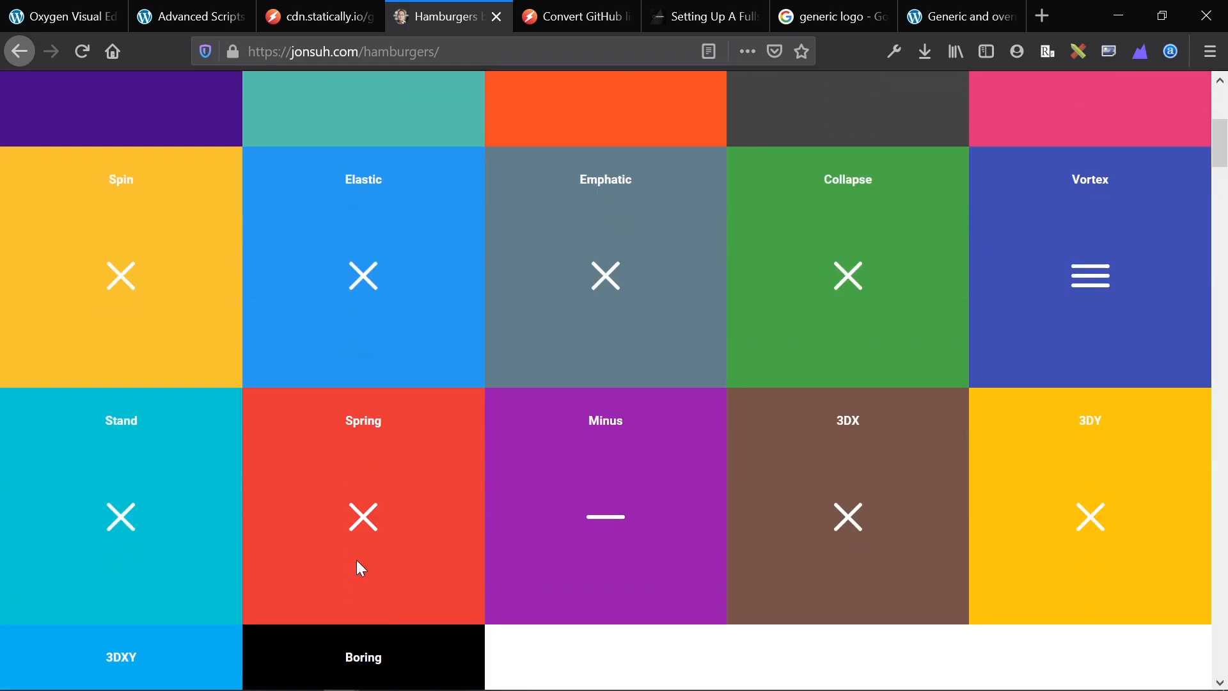
Preview the Spring, Emphatic, Collapse, Minus and Stand hamburger animations, and toggle Elastic again
click(357, 554)
click(373, 291)
click(611, 278)
click(850, 285)
click(598, 283)
click(599, 288)
click(606, 517)
click(399, 534)
click(123, 529)
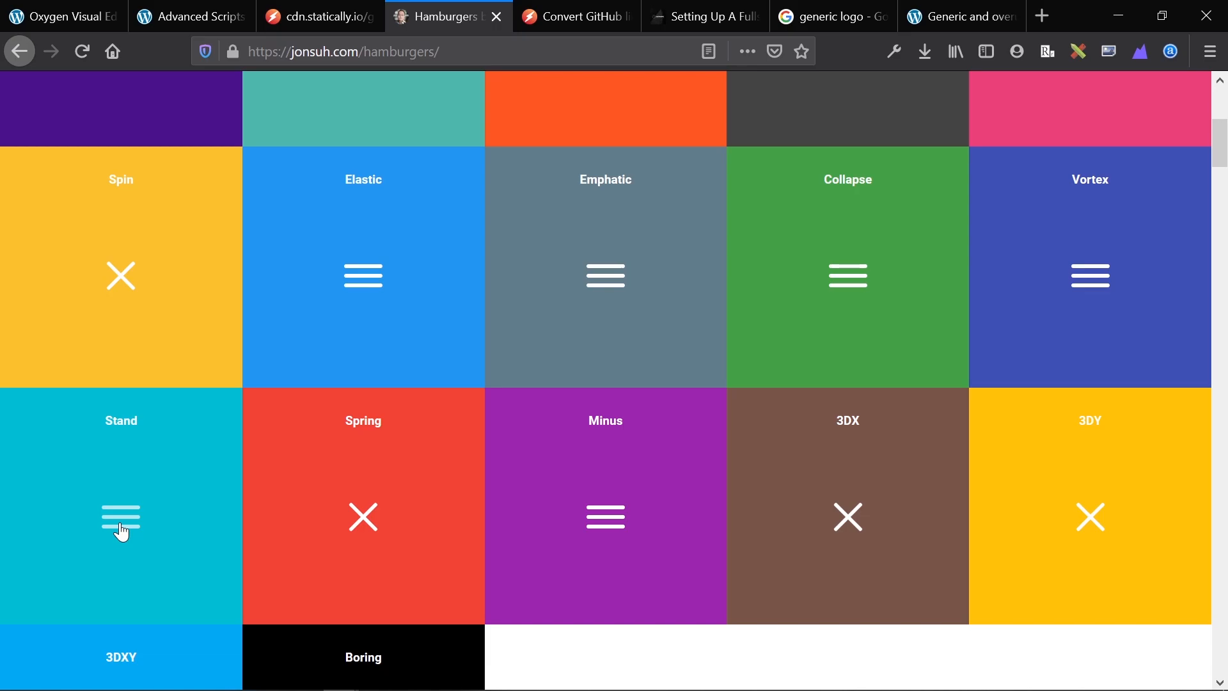
Copy the hamburgers.css stylesheet link tag from the Usage instructions
scroll(121, 531, down, 7)
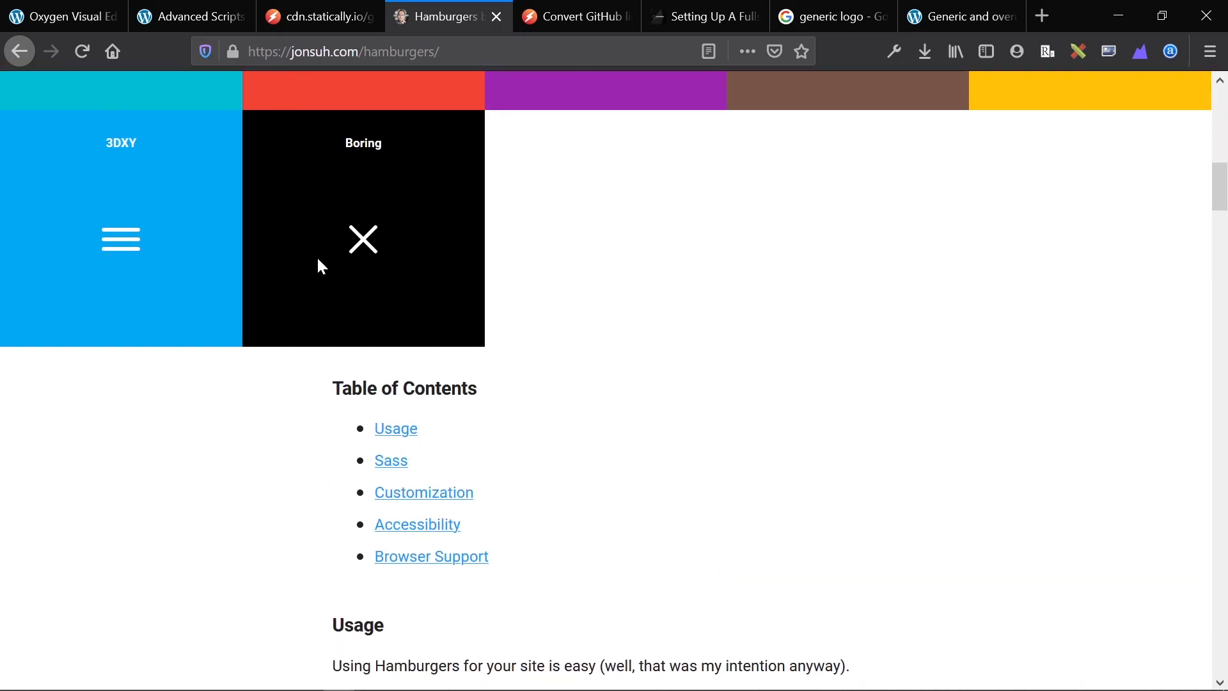
scroll(321, 326, down, 5)
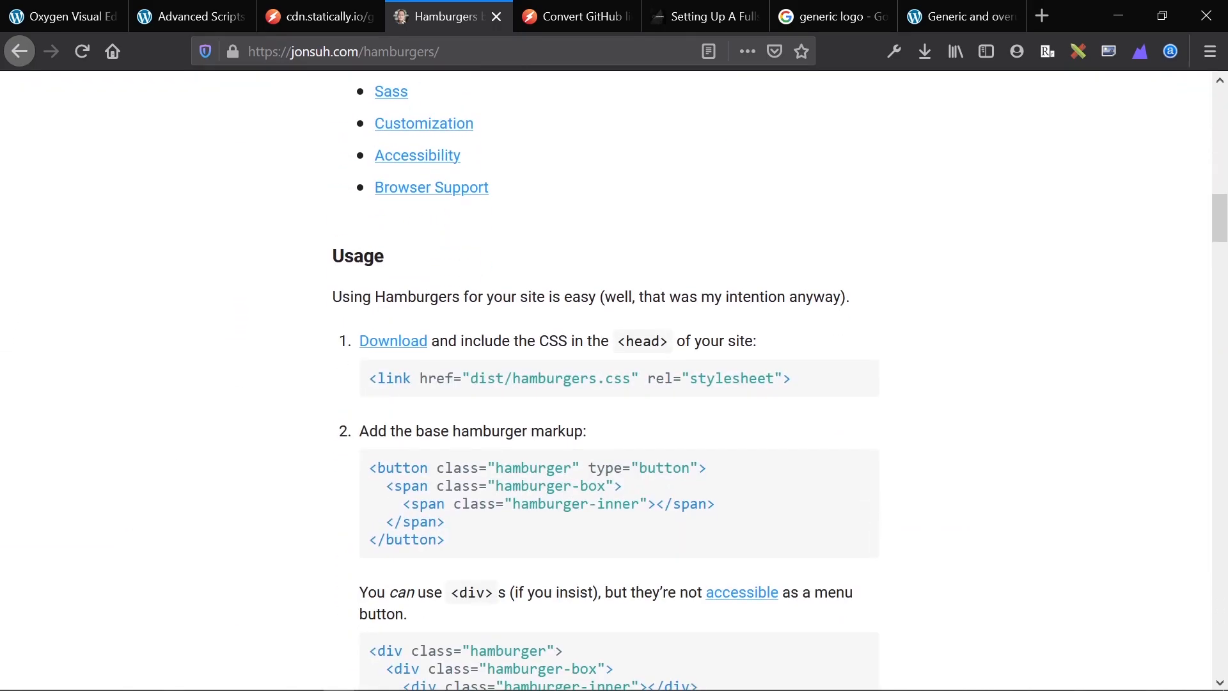
triple_click(580, 378)
key(ctrl+c)
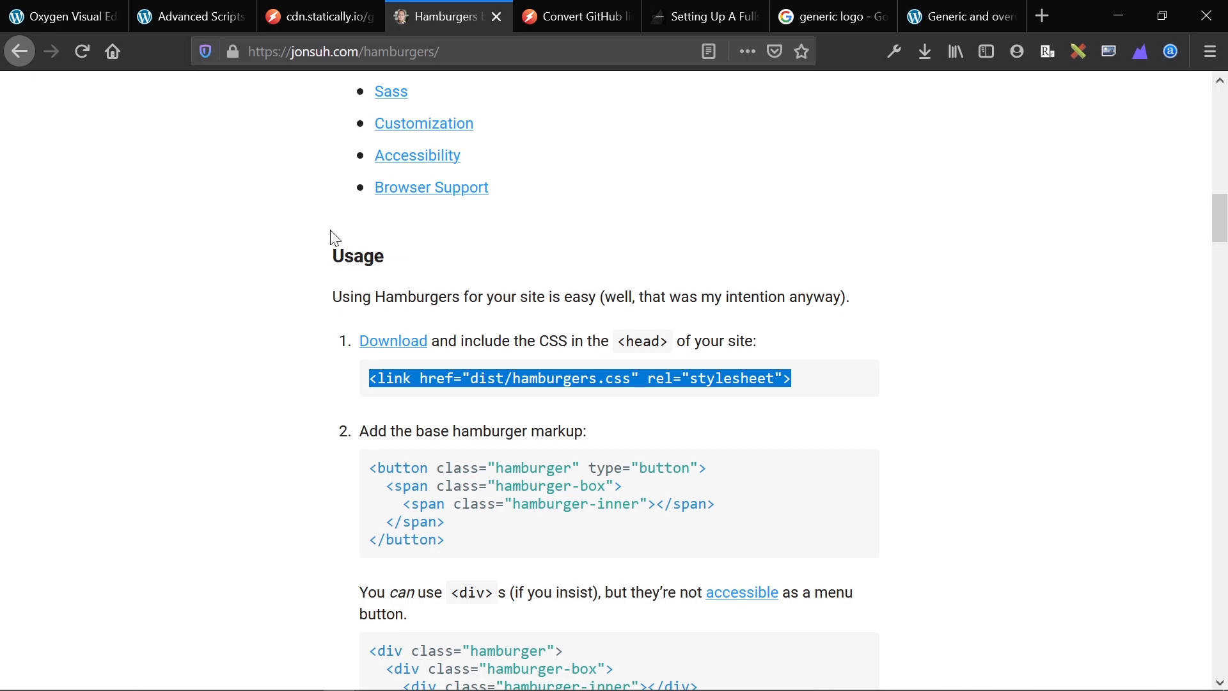
Add a Code Block to the Oxygen template and move it above the header section in the structure
click(78, 17)
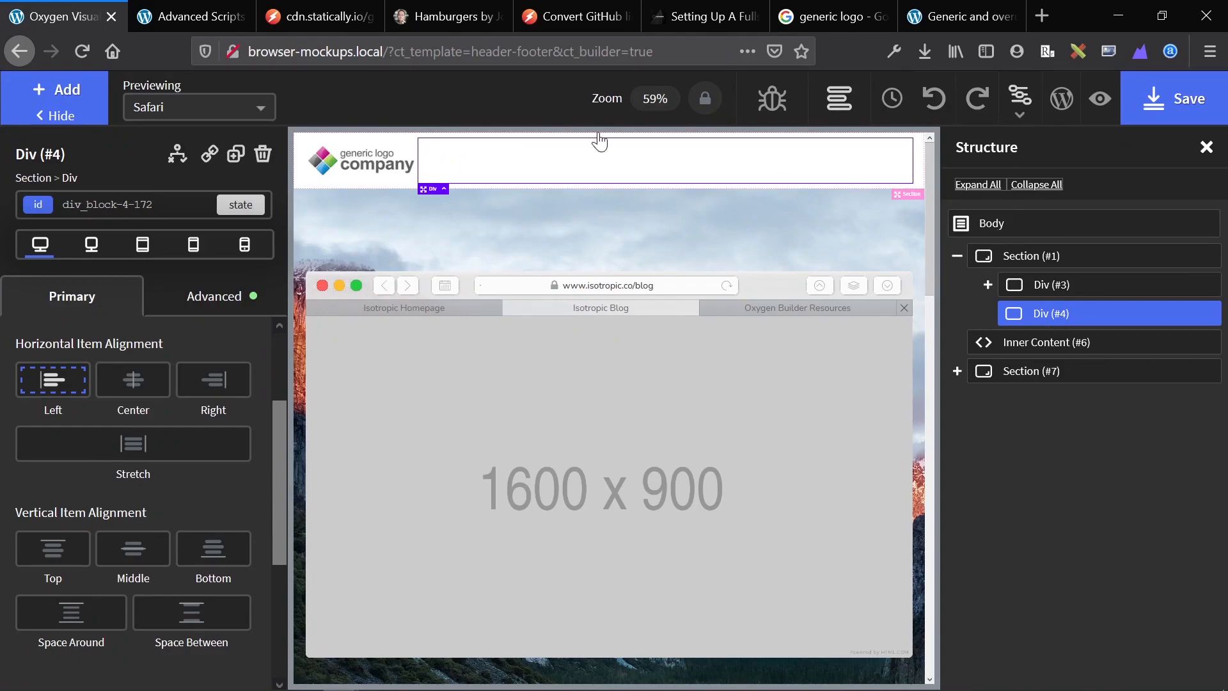
click(53, 88)
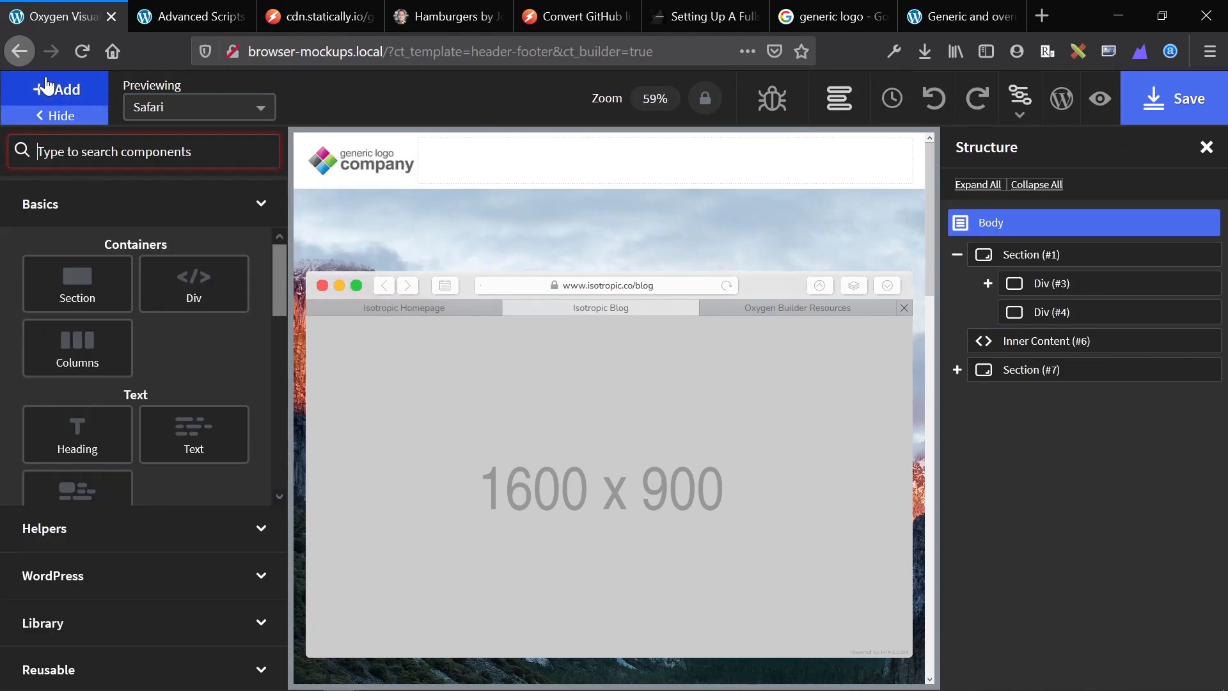
text(code)
click(71, 232)
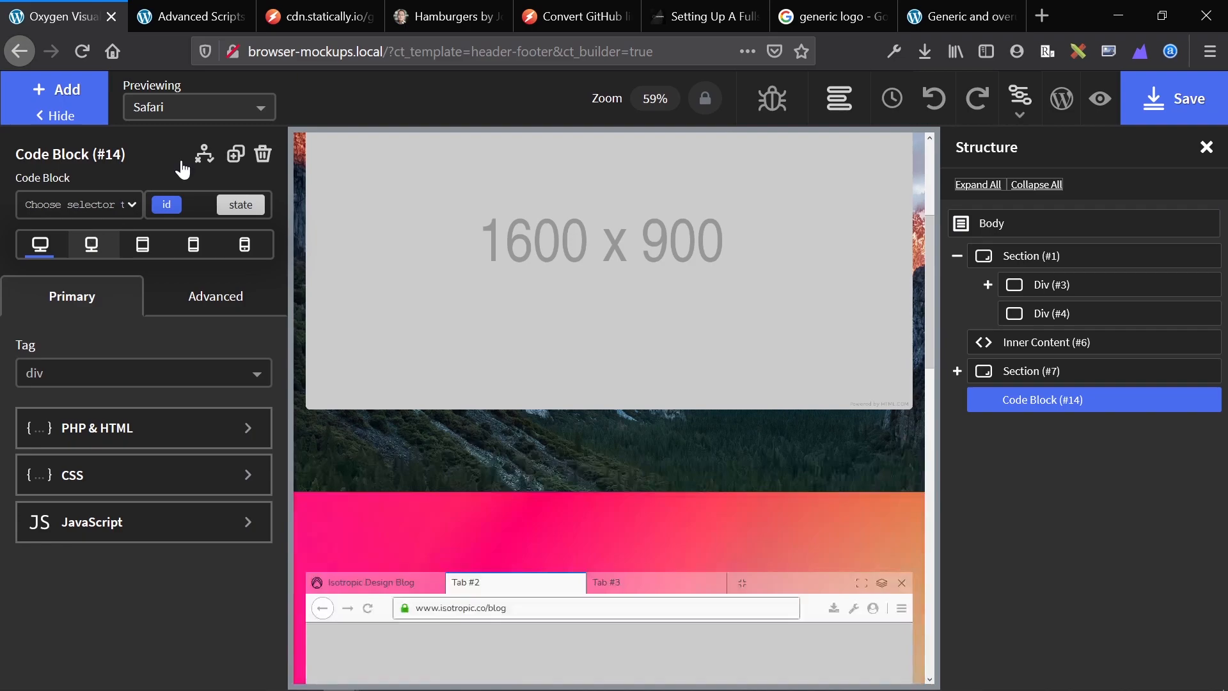
key(ctrl+Tab)
key(ctrl+Tab)
key(ctrl+Tab)
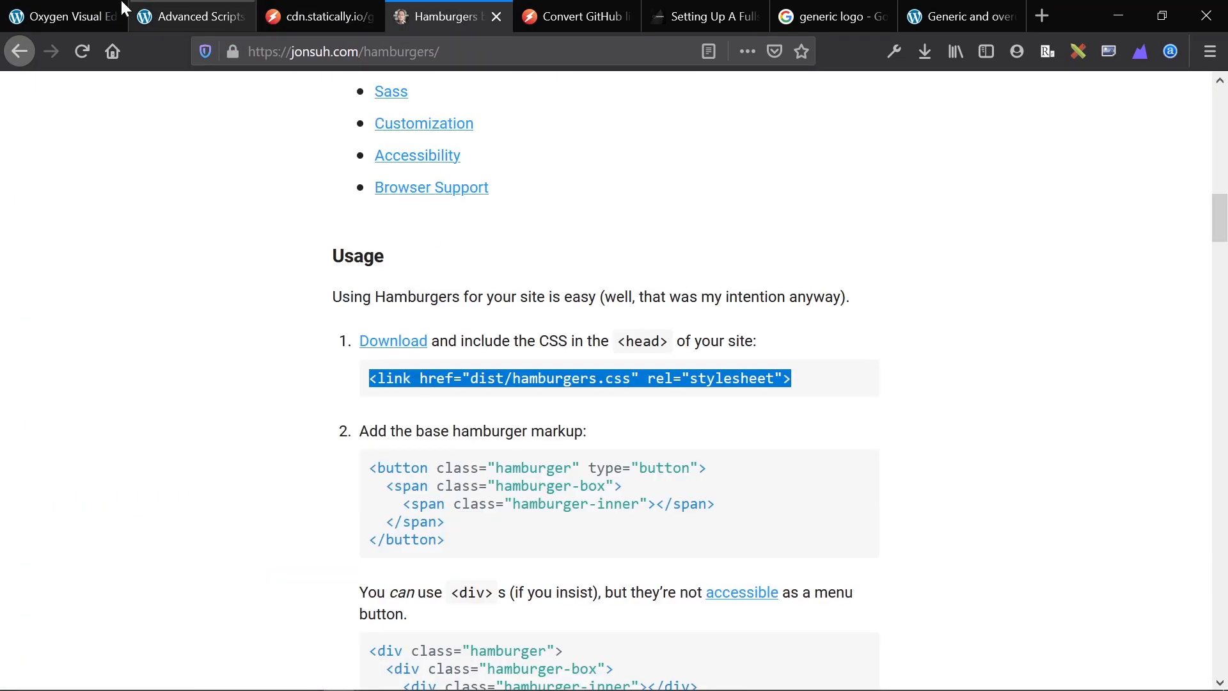
click(96, 16)
drag(1052, 333, 1034, 251)
Replace the code block's default PHP with the copied stylesheet link tag, using # as its href placeholder
click(48, 431)
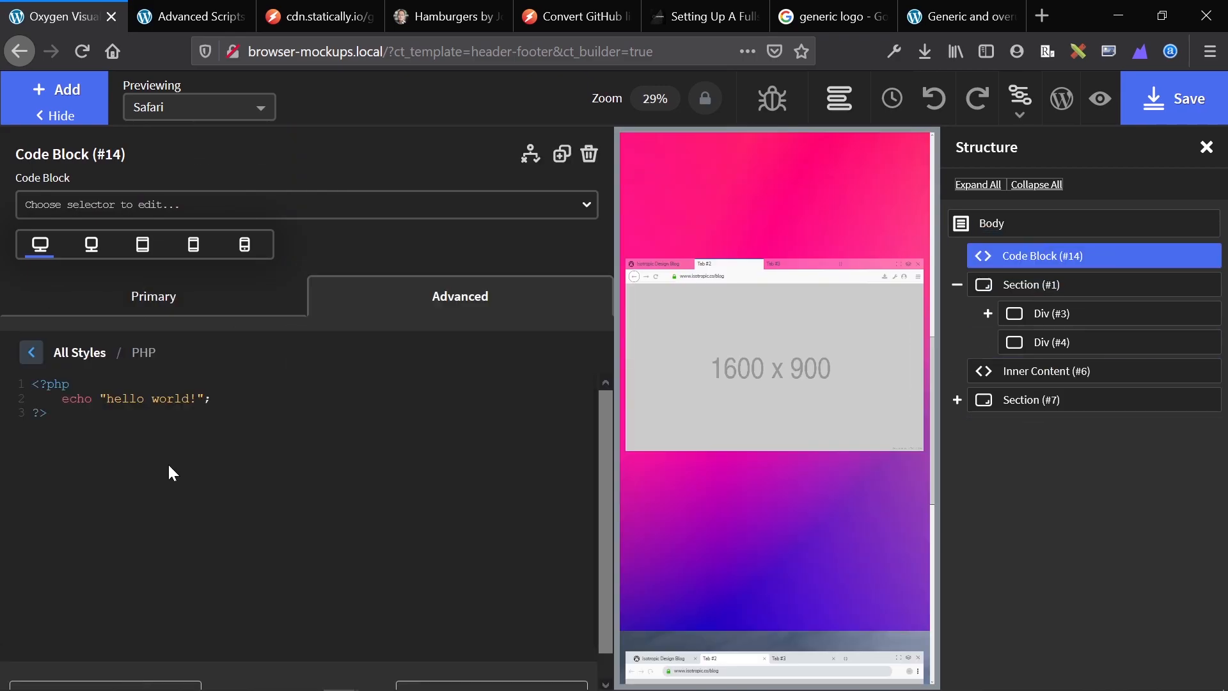
key(ctrl+a)
key(ctrl+v)
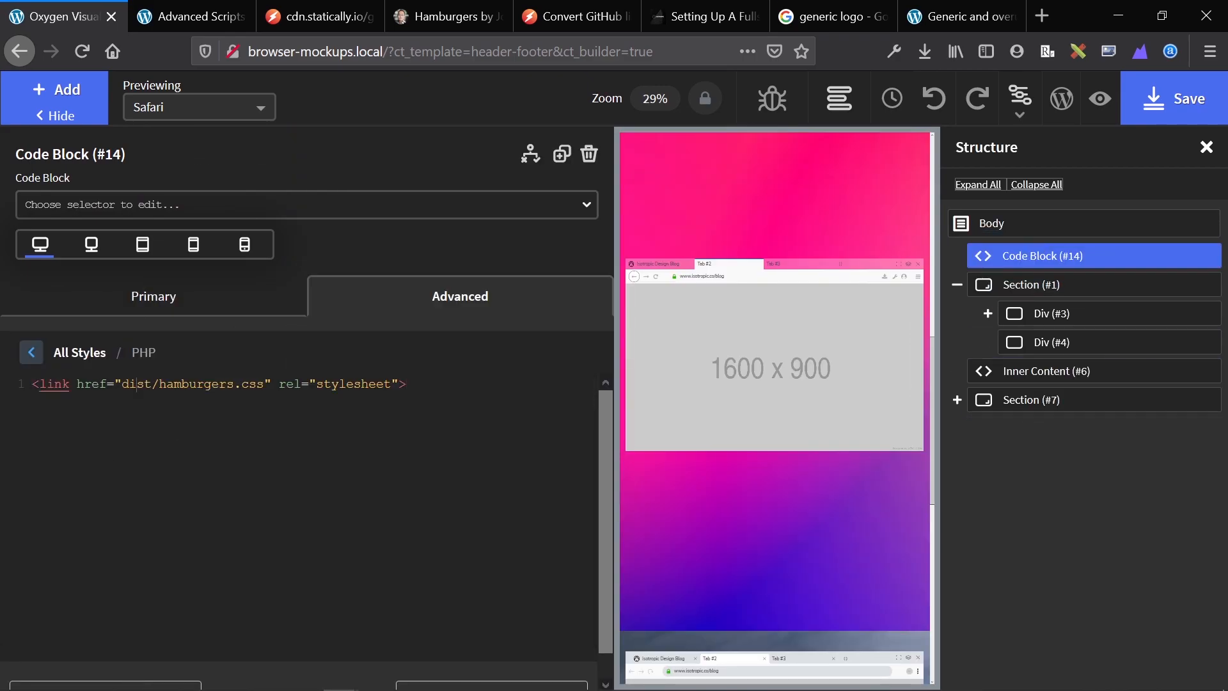
key(BackSpace)
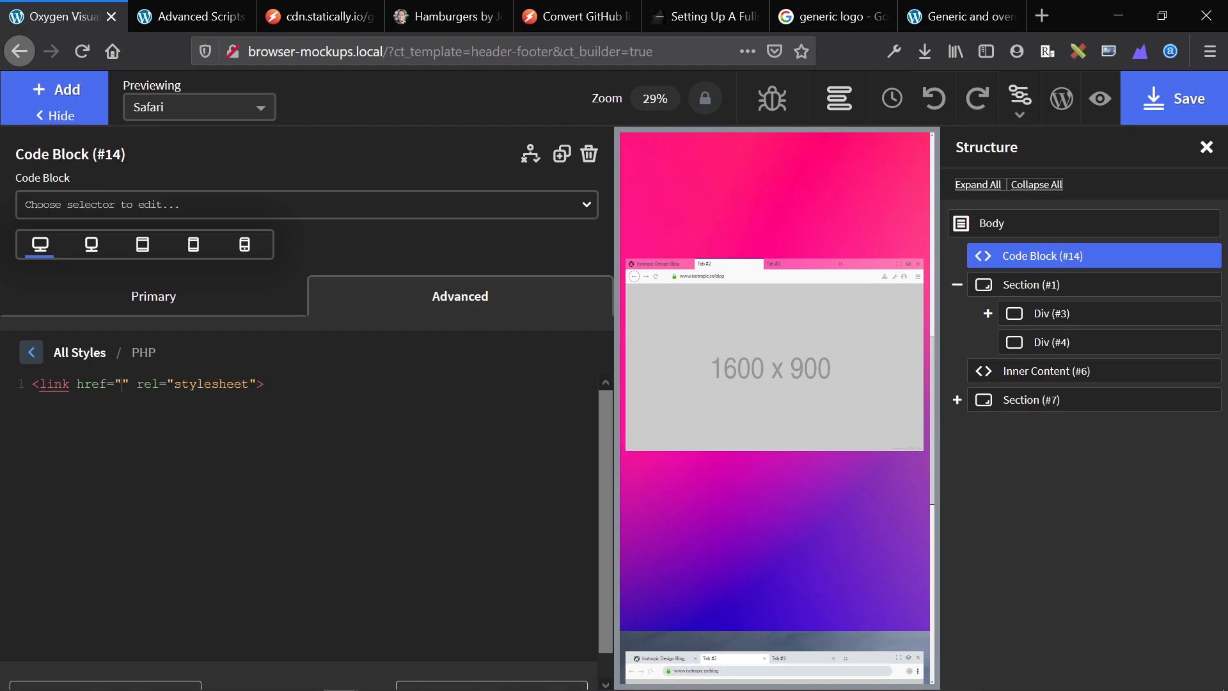
text(#)
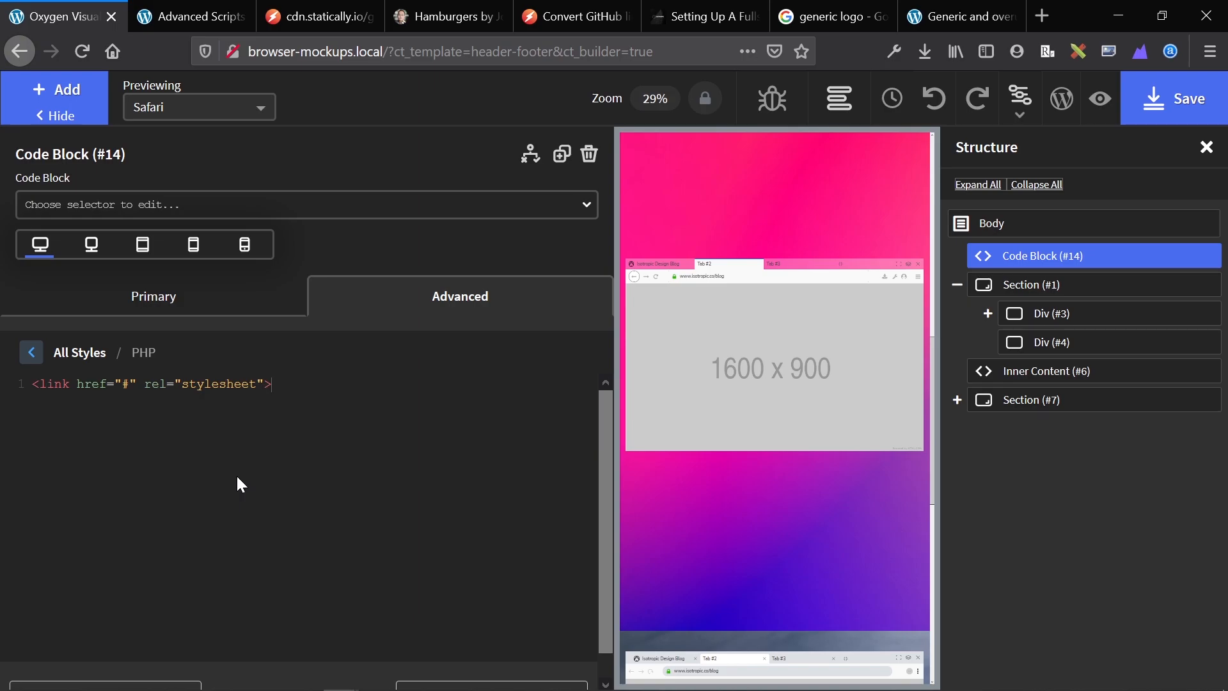
Check the Hamburgers entry in Advanced Scripts, then go back to the hamburgers.css file on GitHub and look over its page
key(ctrl+Tab)
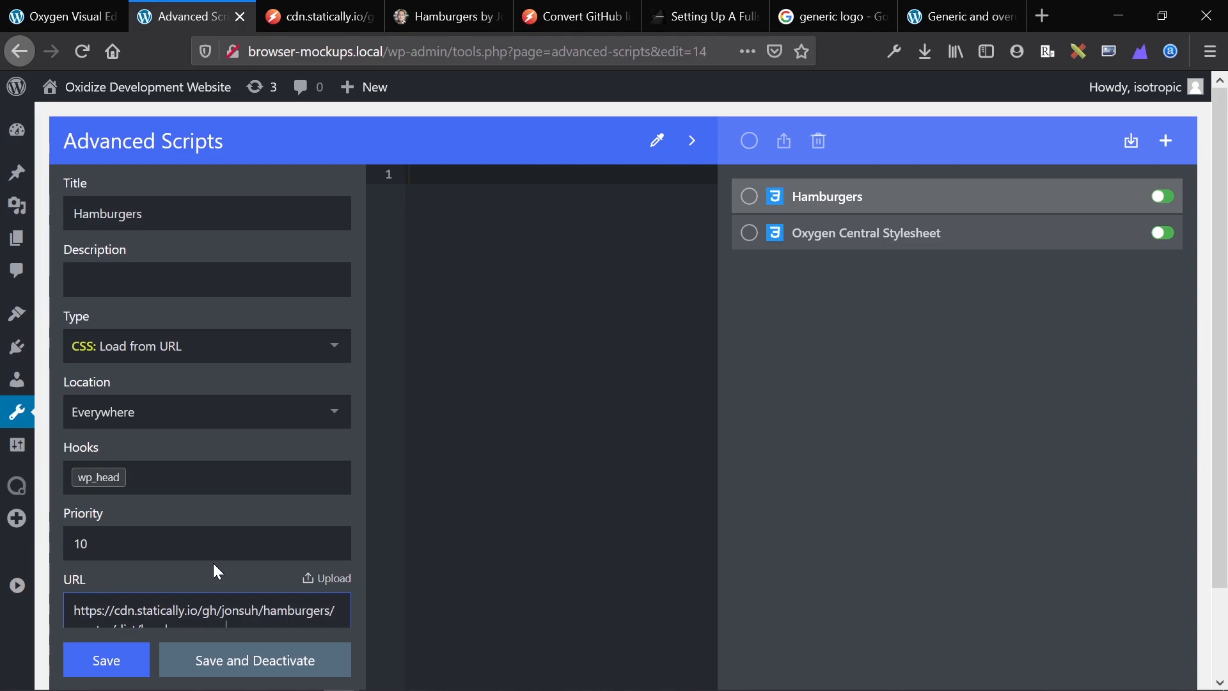
key(ctrl+Tab)
click(20, 52)
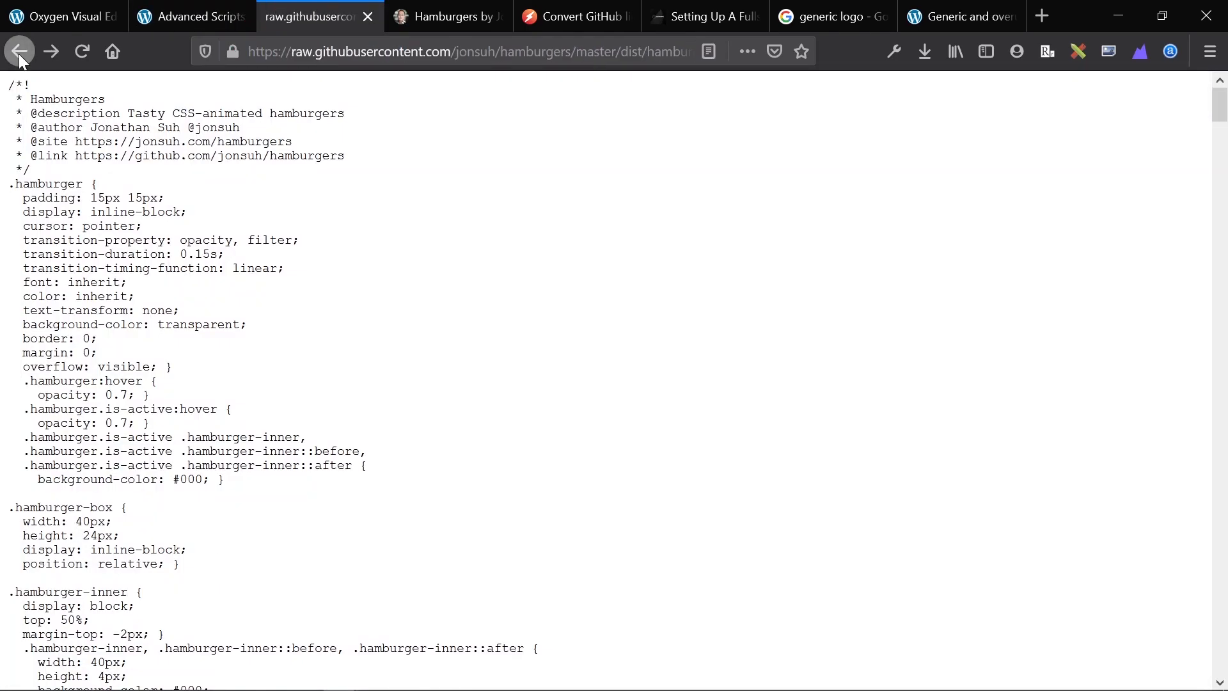
click(19, 52)
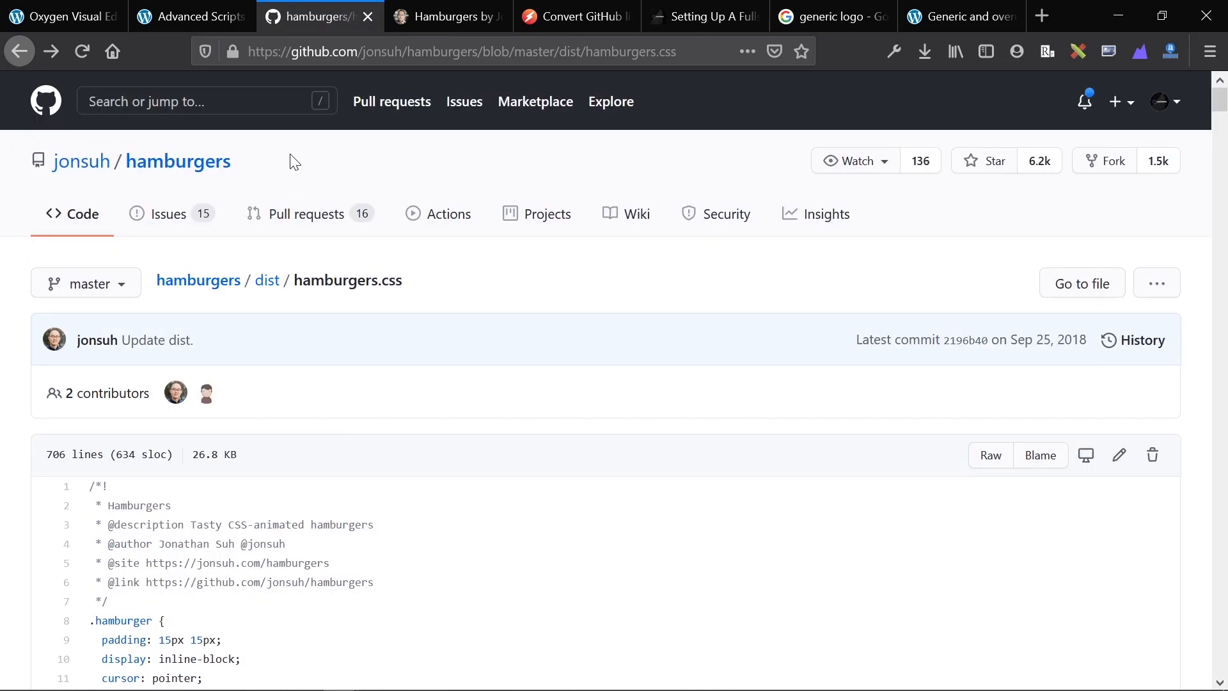
scroll(439, 260, down, 1)
scroll(435, 258, up, 1)
scroll(185, 188, down, 3)
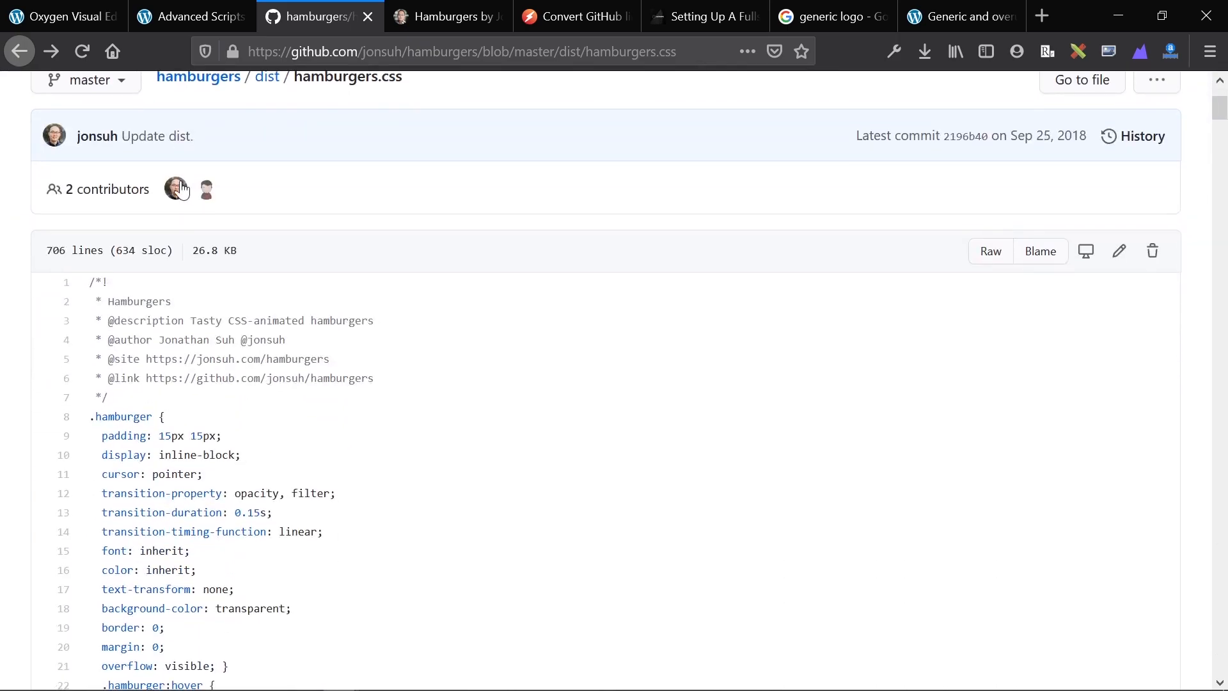
scroll(159, 251, up, 2)
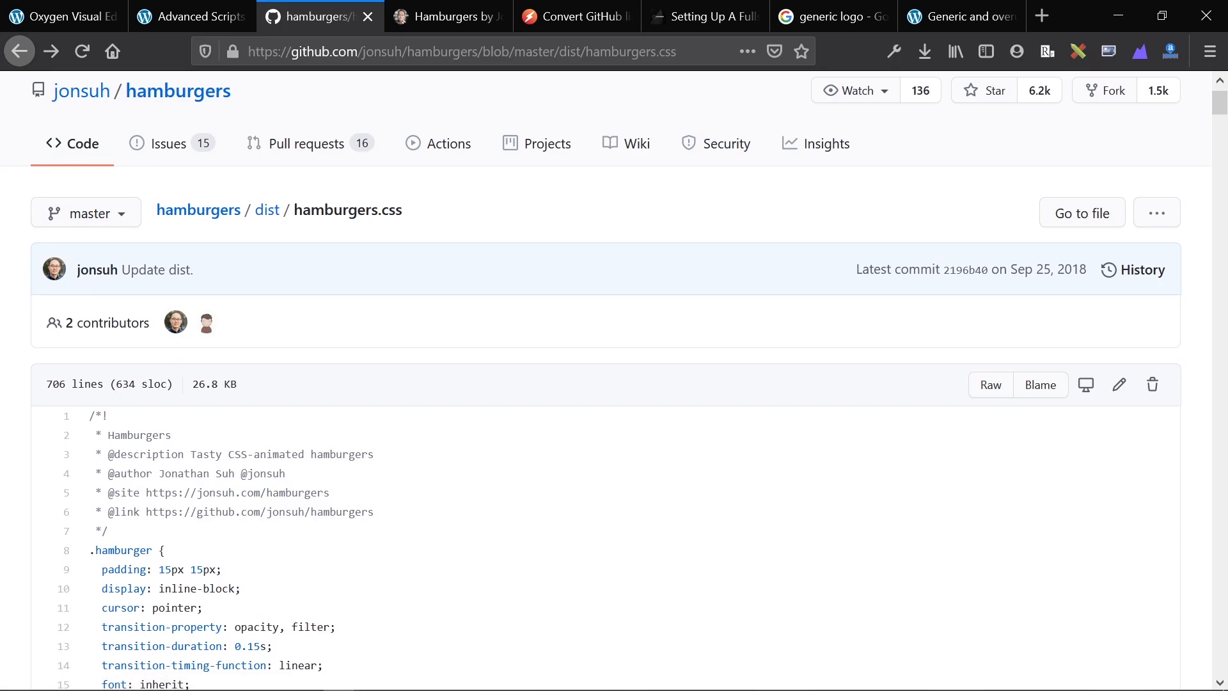
scroll(708, 340, down, 2)
Open the raw version of hamburgers.css and skim through the whole stylesheet
click(988, 260)
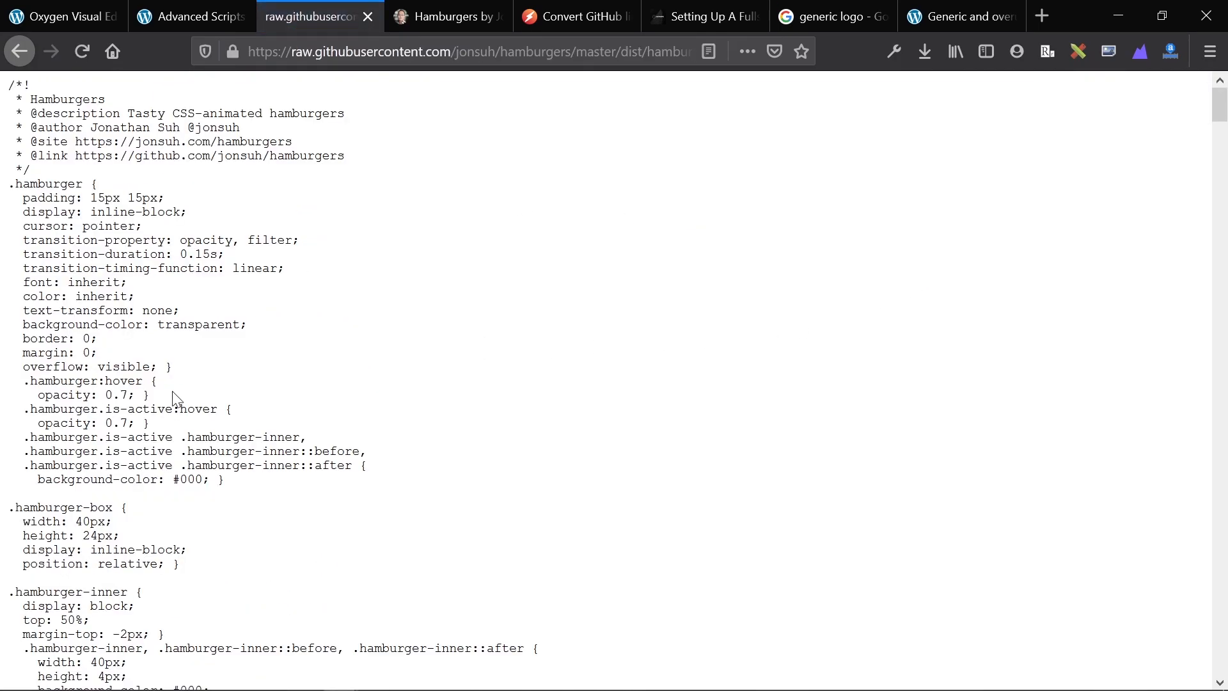
scroll(173, 383, down, 15)
scroll(174, 371, down, 20)
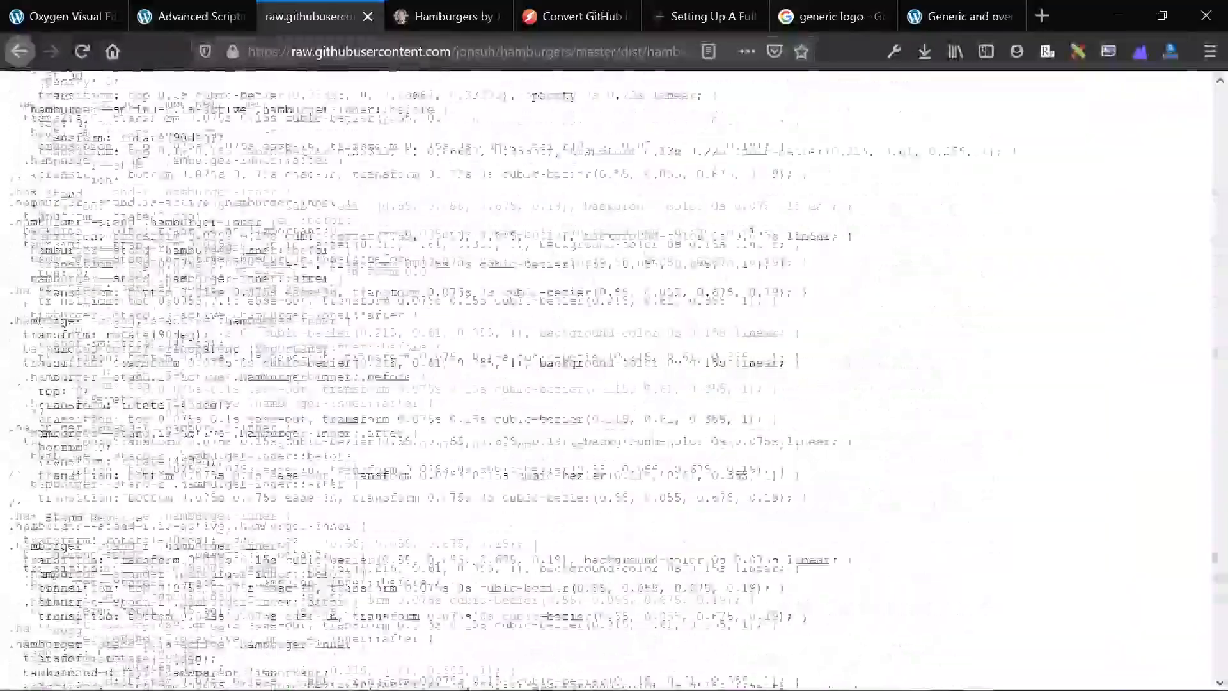
scroll(174, 370, up, 20)
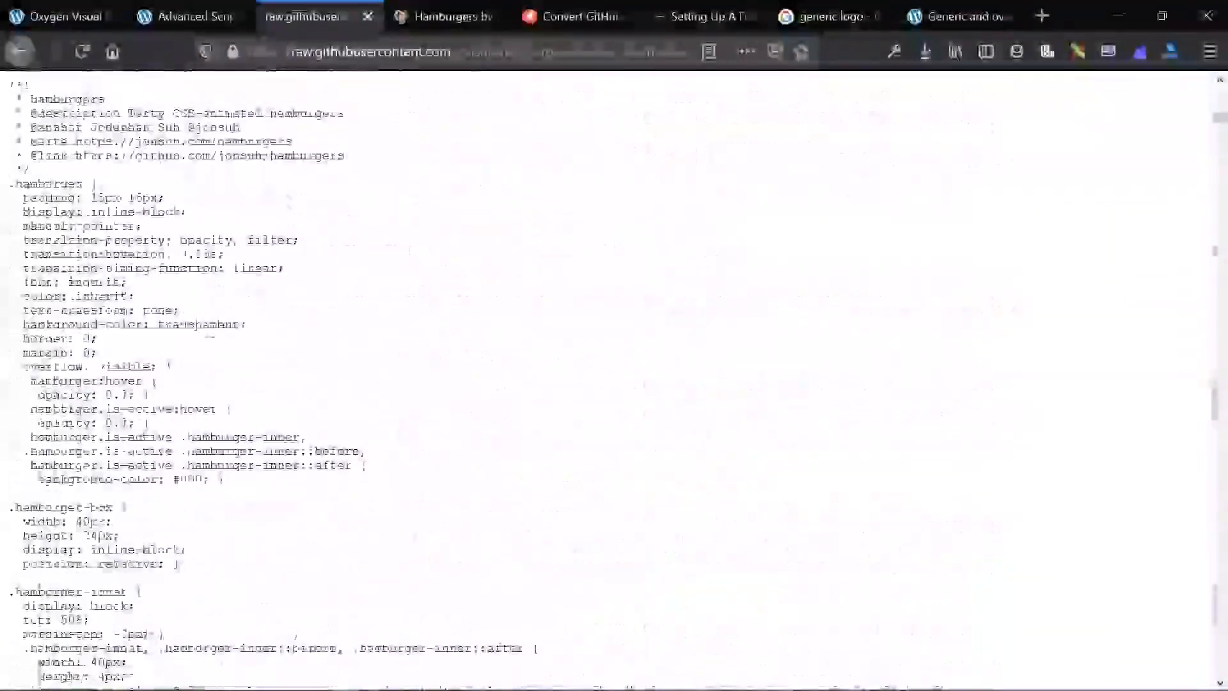
Copy the raw hamburgers.css URL and open a cleared Statically converter page for GitHub links
click(493, 52)
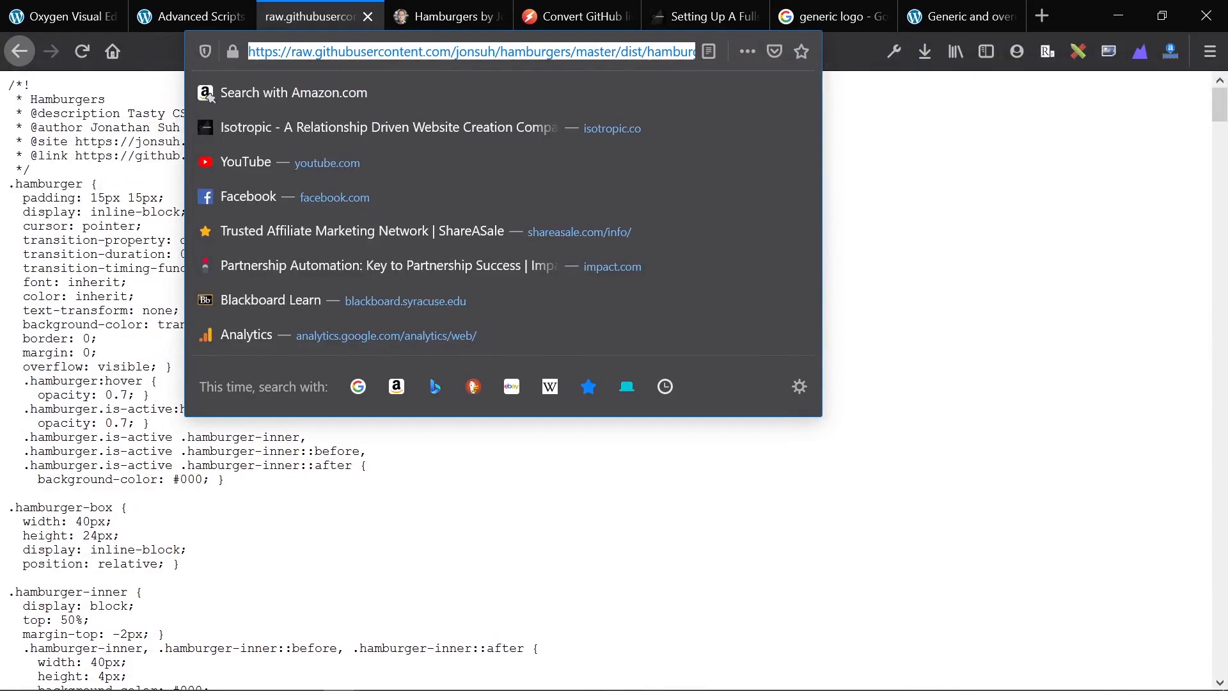
click(575, 16)
scroll(332, 266, up, 6)
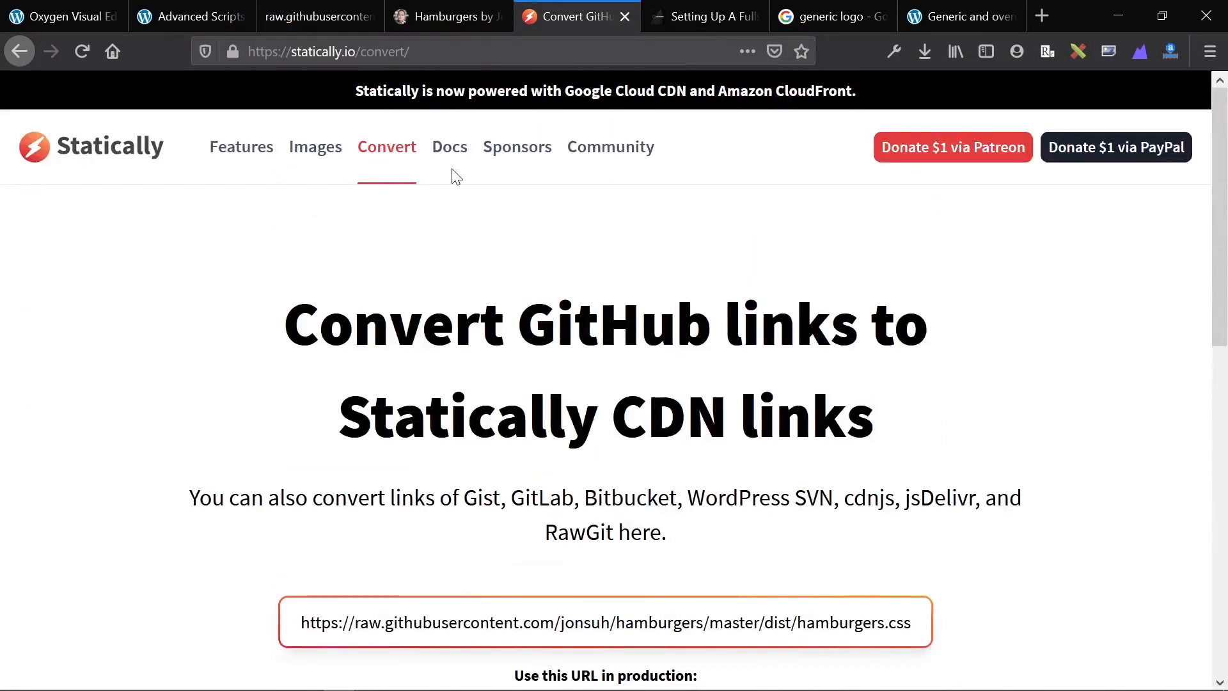
click(122, 154)
scroll(286, 441, down, 7)
scroll(286, 442, down, 1)
click(262, 462)
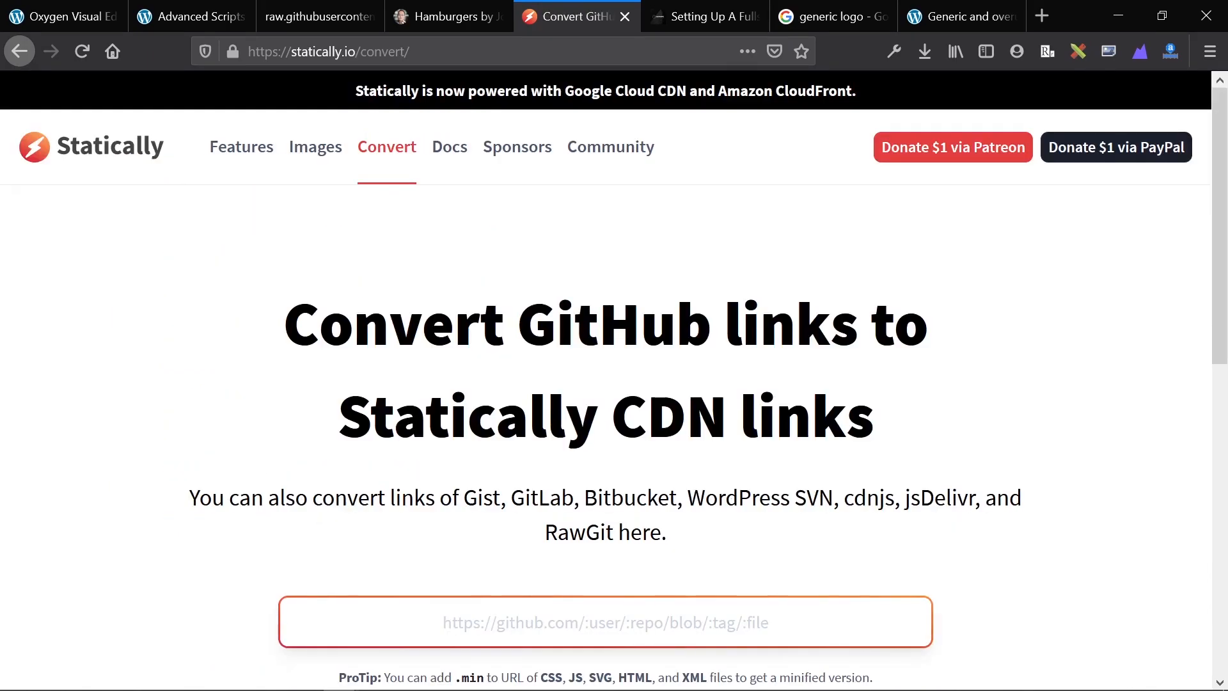
scroll(301, 499, down, 5)
scroll(307, 499, up, 3)
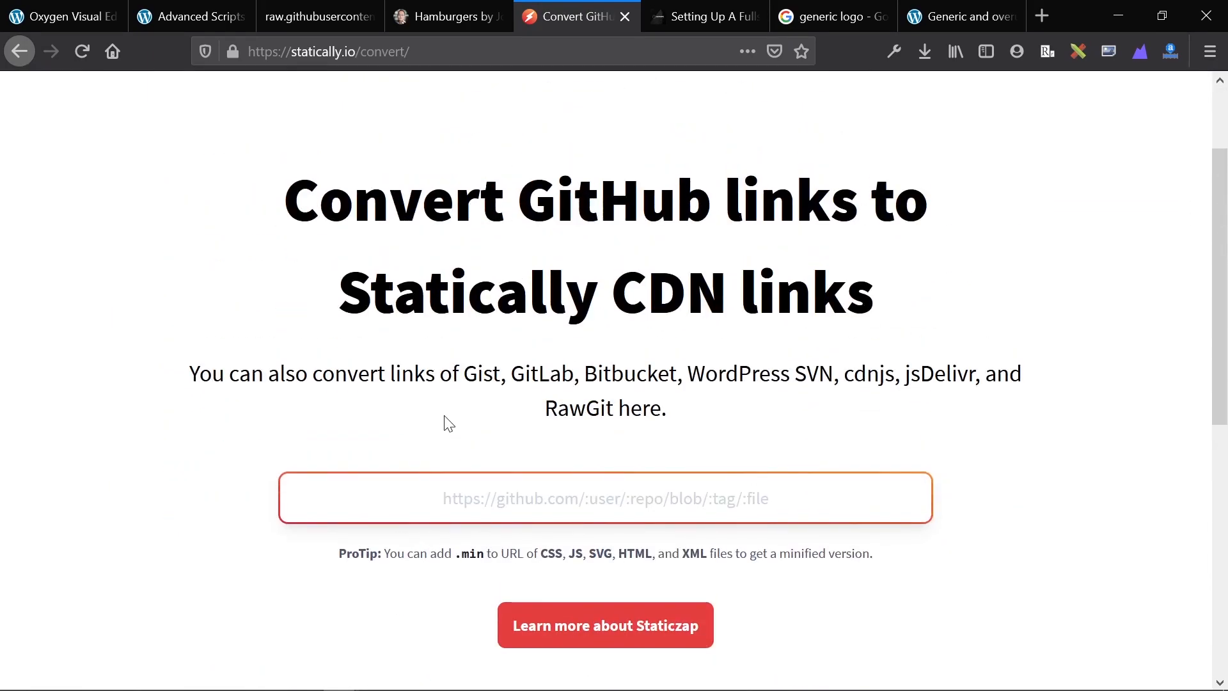
drag(425, 373, 669, 373)
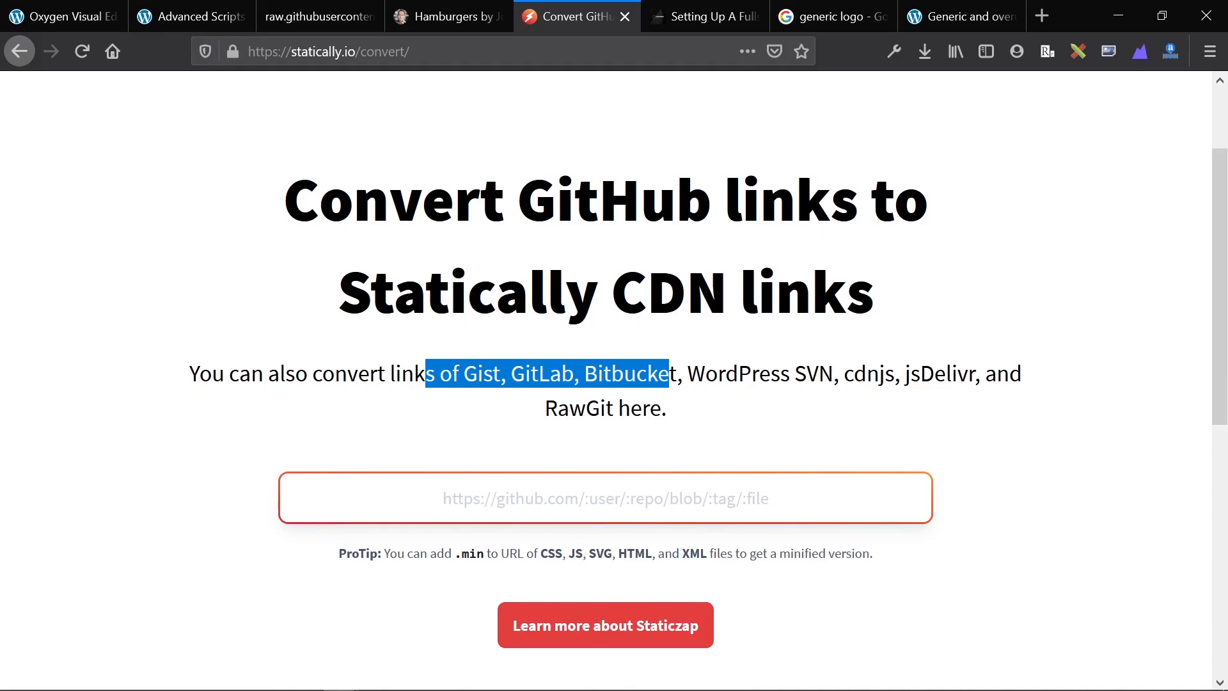
click(567, 499)
text(https://raw.githubusercontent.com/jonsuh/hamburgers/master/dist/hamburgers.css)
scroll(568, 499, down, 4)
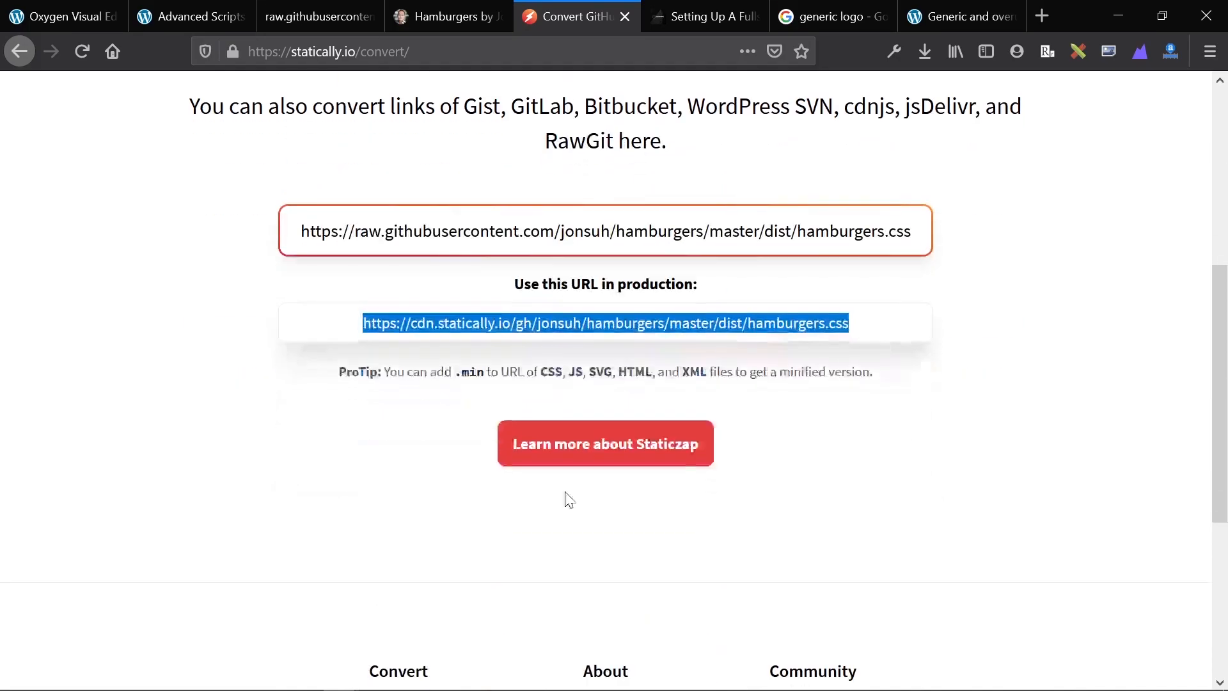
right_click(529, 323)
click(605, 463)
In the Oxygen code block, replace the link tag's # href with the copied Statically URL and apply the code
click(196, 8)
scroll(172, 309, down, 2)
scroll(172, 318, up, 2)
click(55, 9)
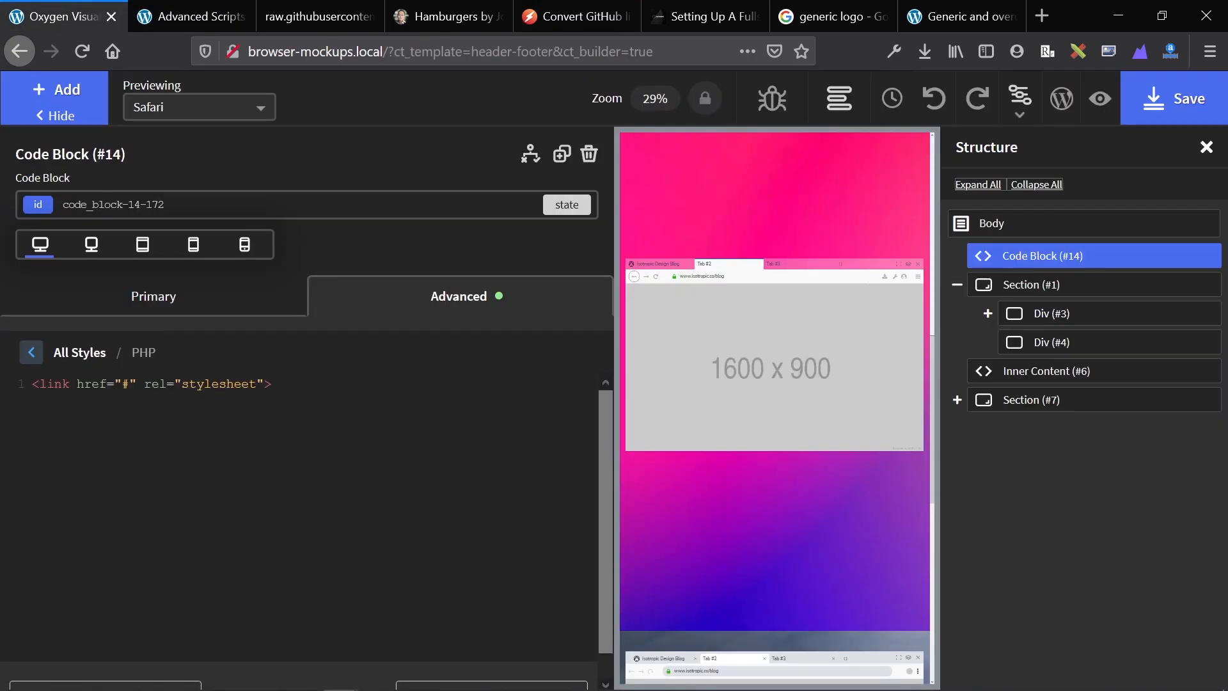
key(ctrl+a)
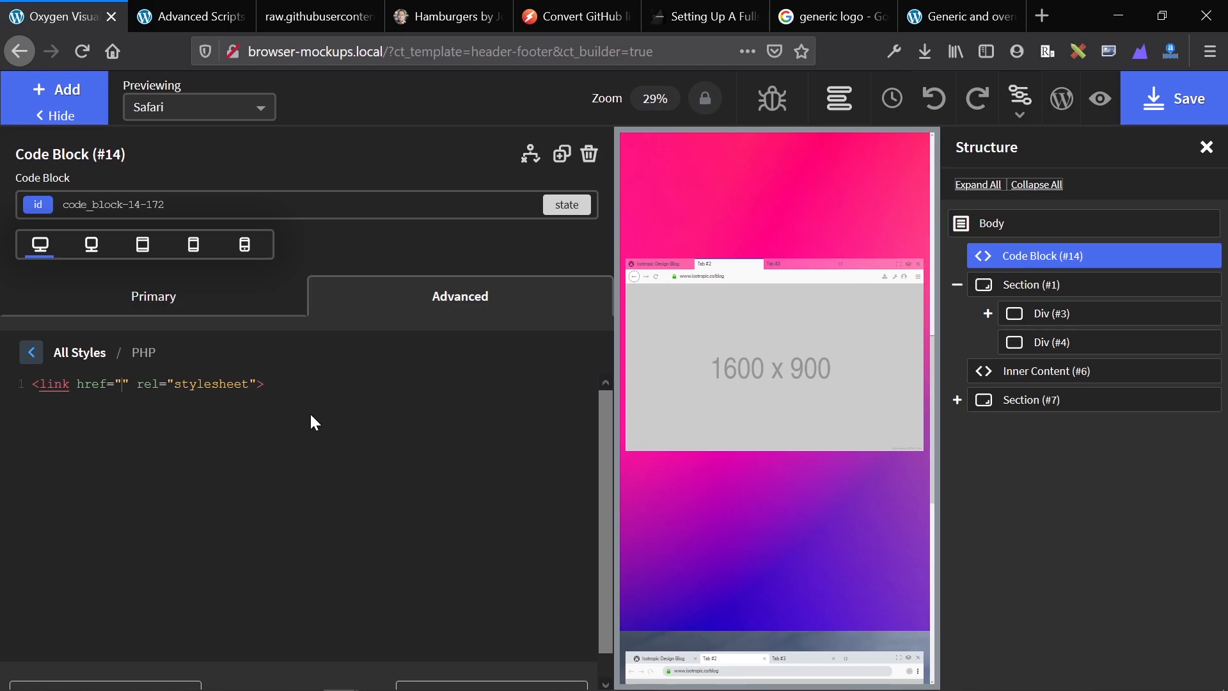
key(ctrl+v)
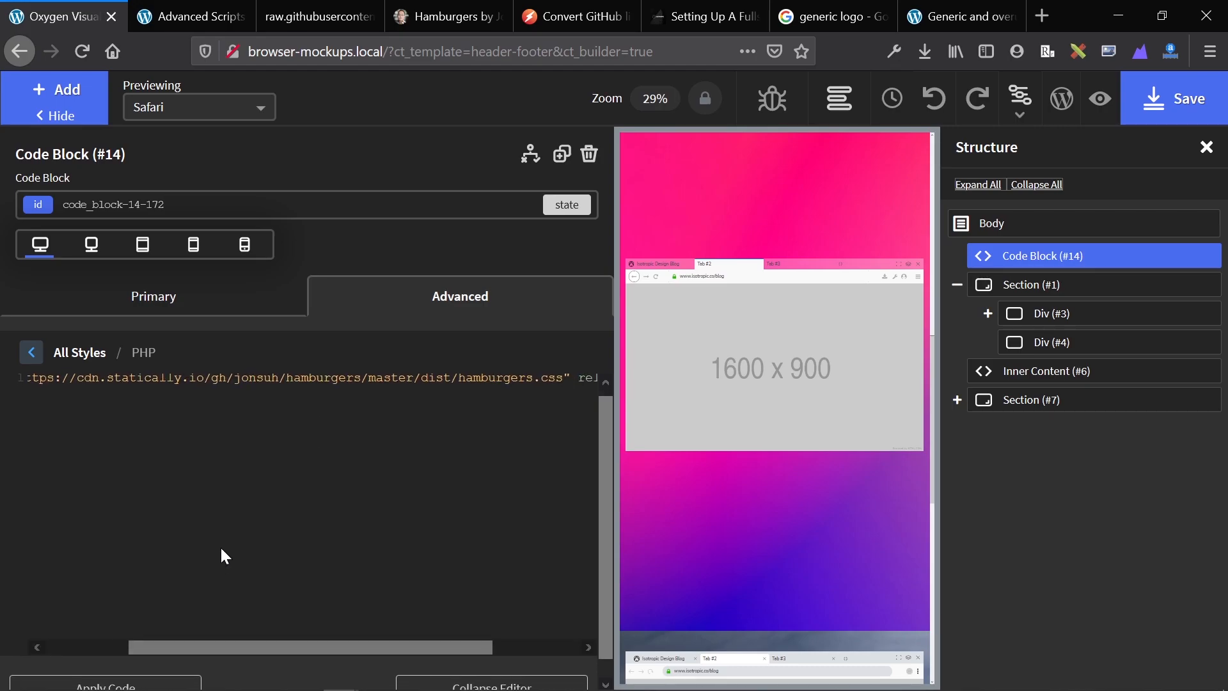
click(122, 683)
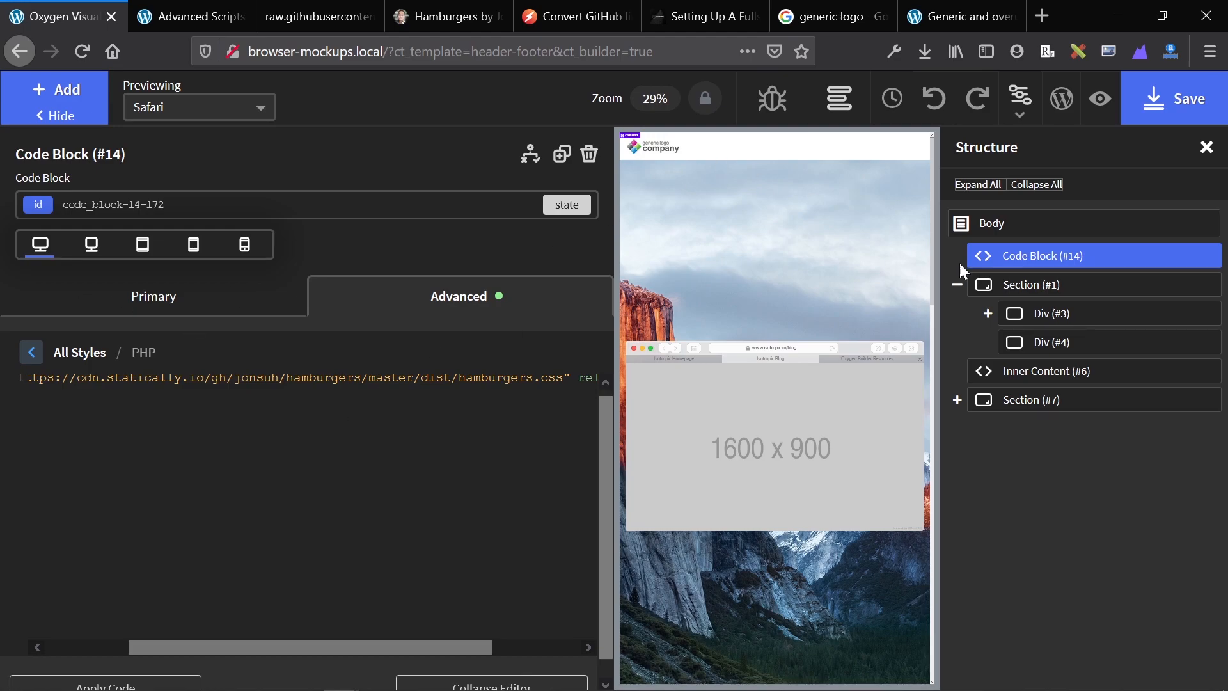
Select the empty header div beside the logo and highlight the base hamburger markup in the Hamburgers usage instructions
click(857, 148)
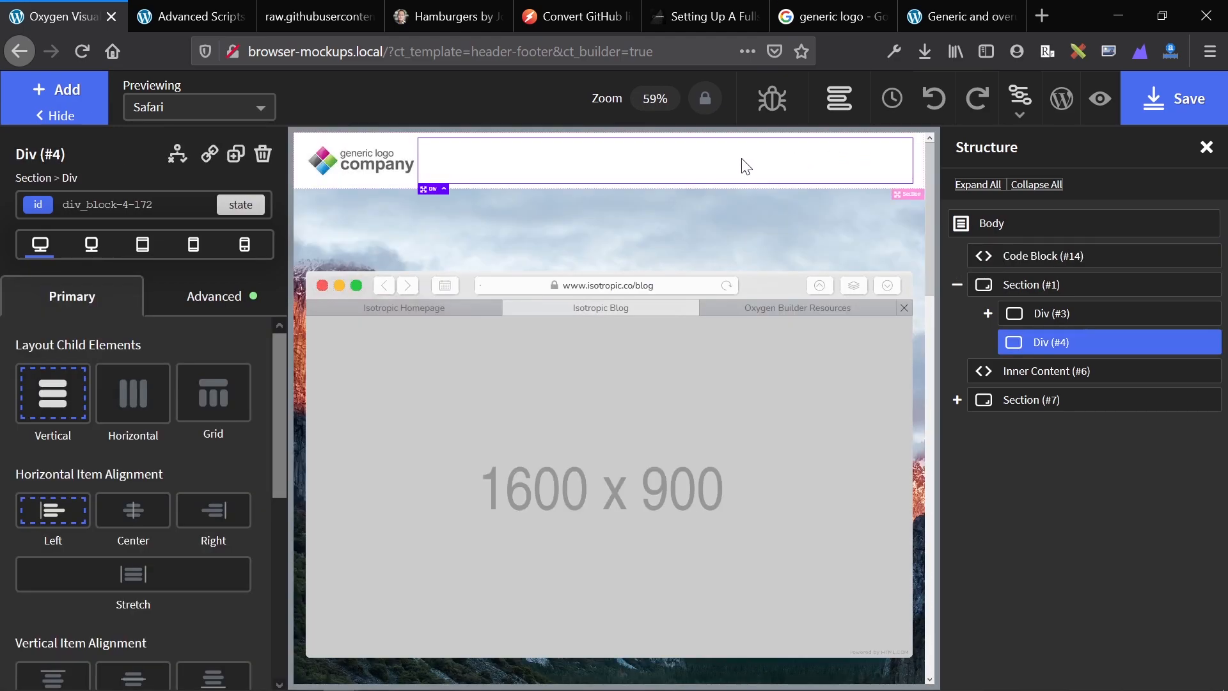
key(ctrl+Tab)
key(ctrl+Tab)
key(ctrl+Tab)
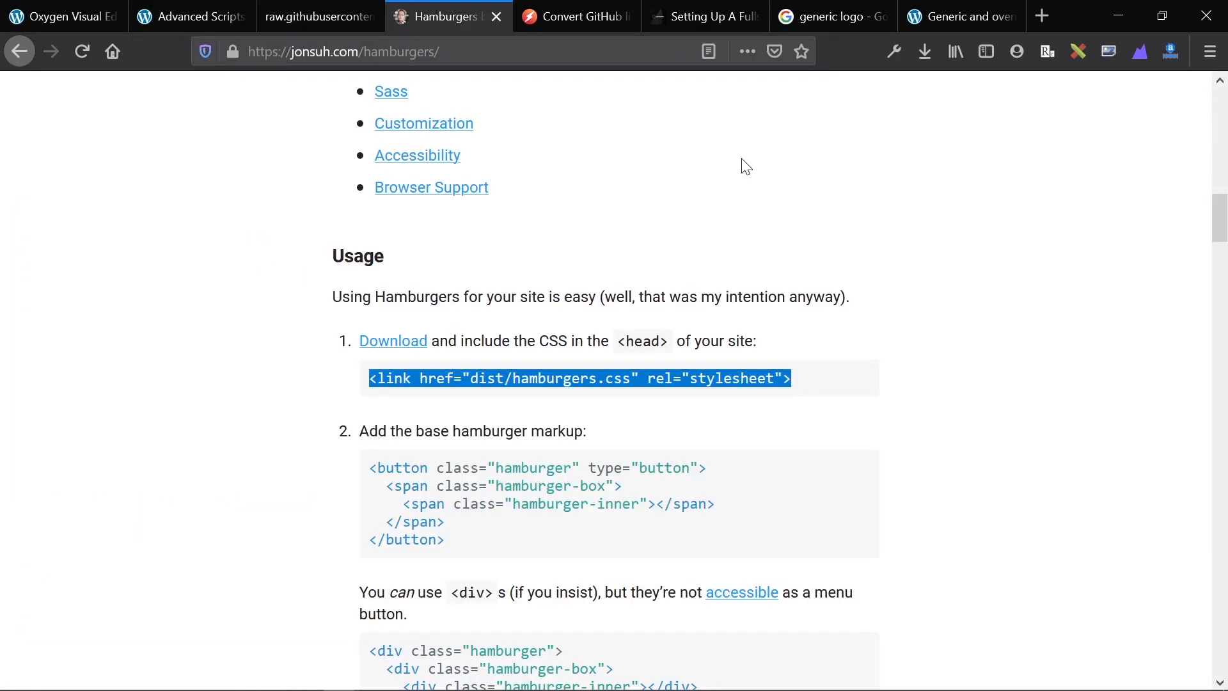
scroll(746, 166, down, 2)
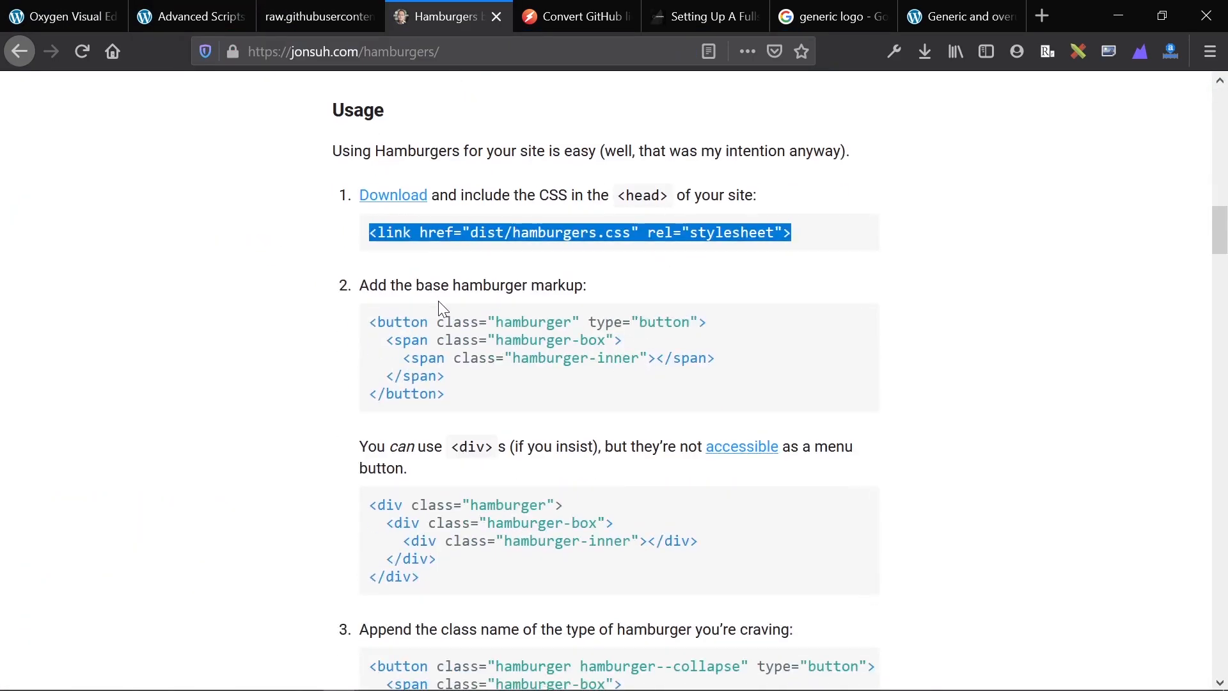
drag(359, 286, 547, 392)
Copy the hamburger--squeeze button markup from the Isotropic article on setting up a fullscreen menu overlay
key(ctrl+Tab)
key(ctrl+Tab)
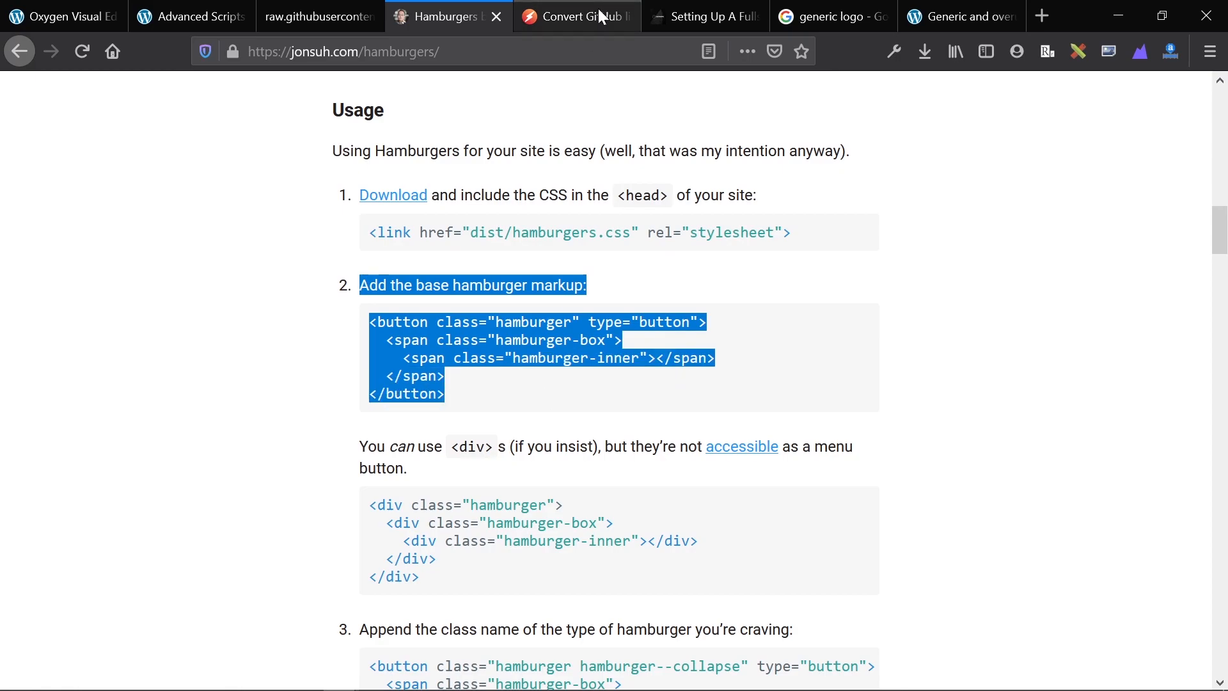
scroll(524, 367, down, 6)
scroll(524, 367, down, 10)
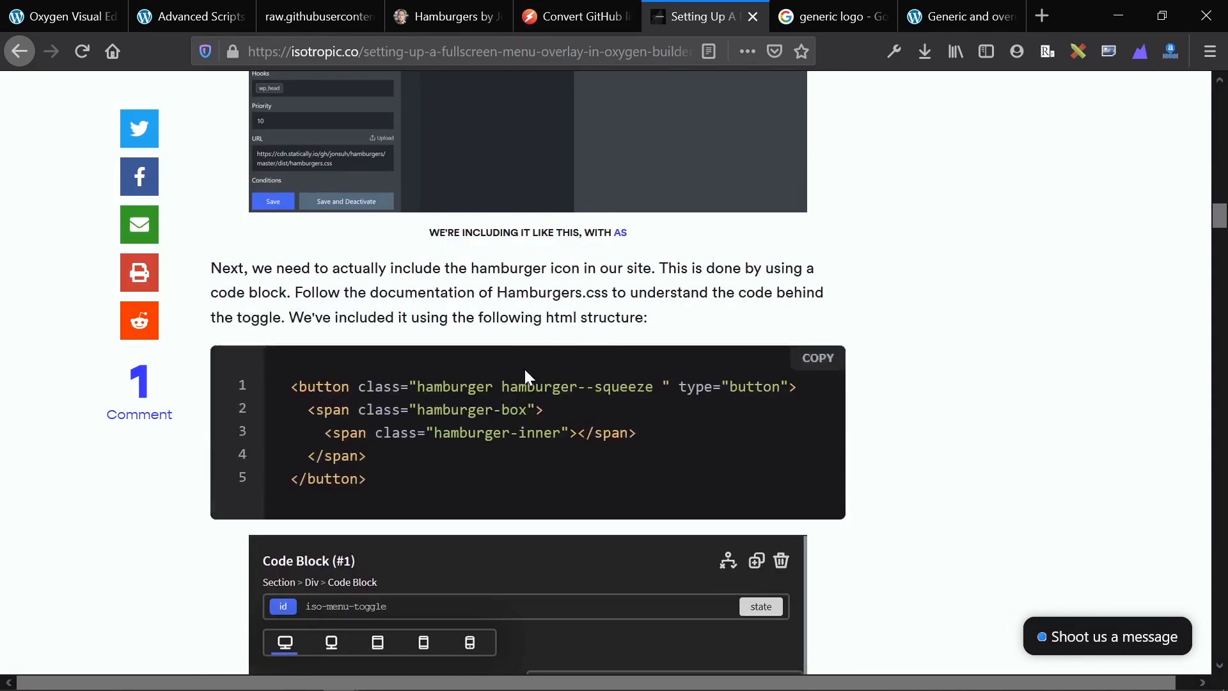
scroll(524, 367, up, 5)
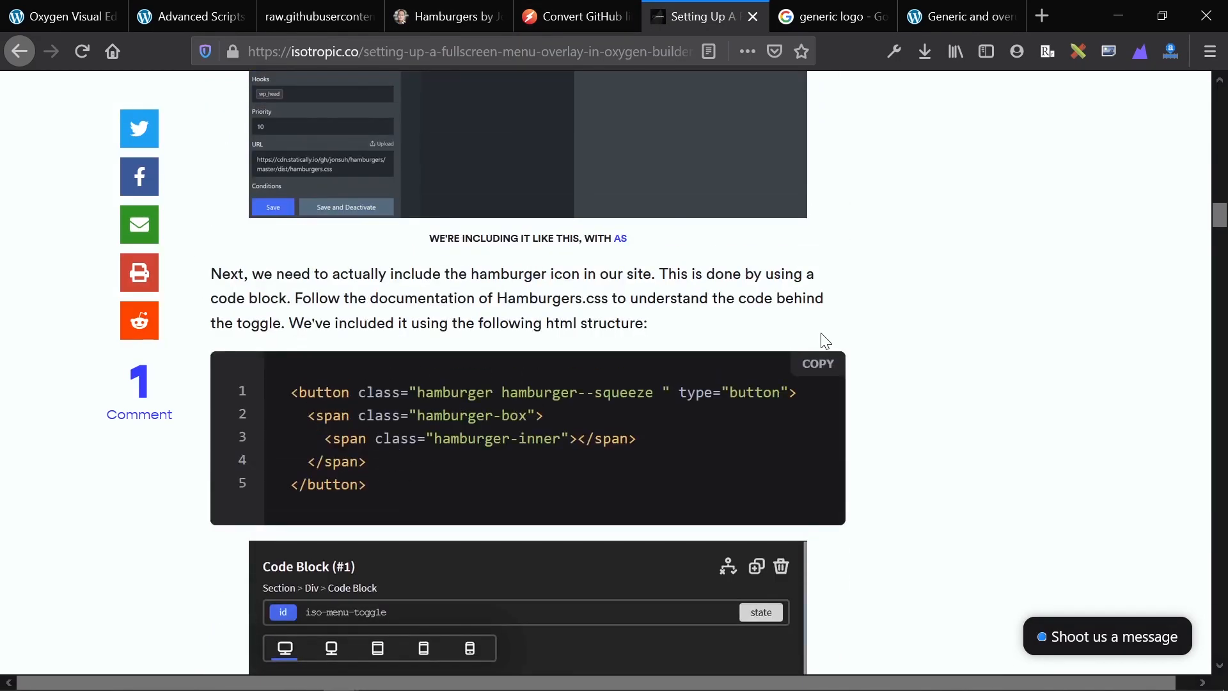
click(822, 369)
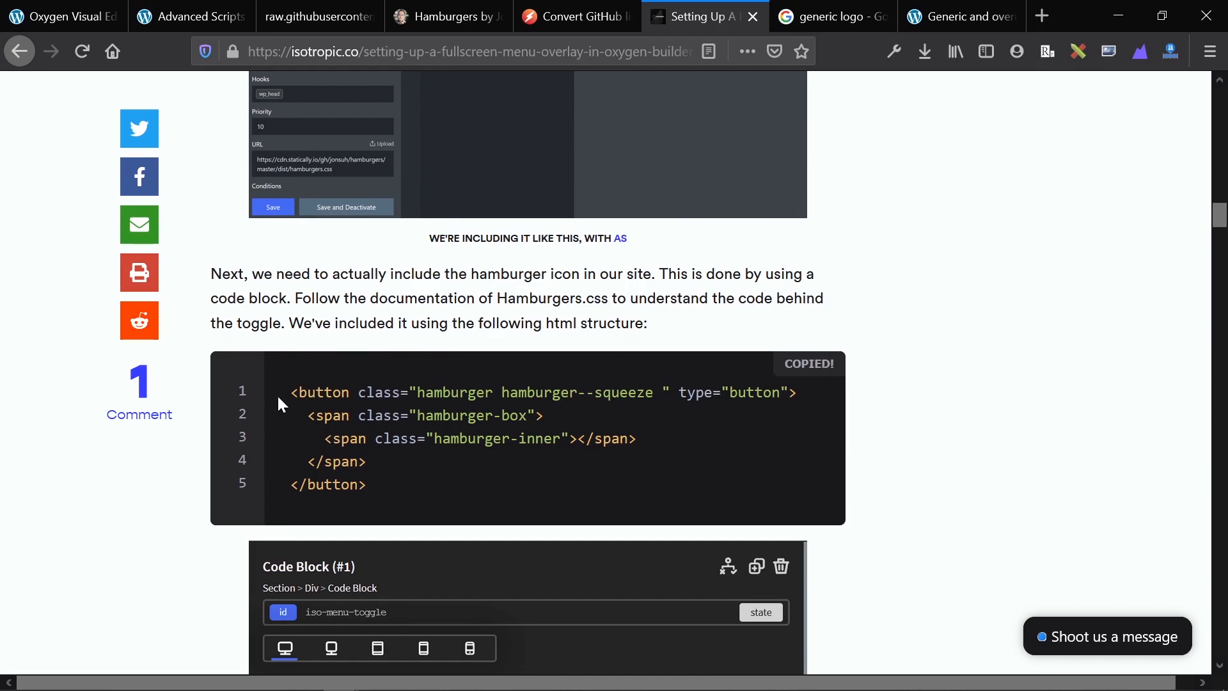
Return to the Oxygen template and add a Code Block inside the empty header div beside the logo
click(64, 16)
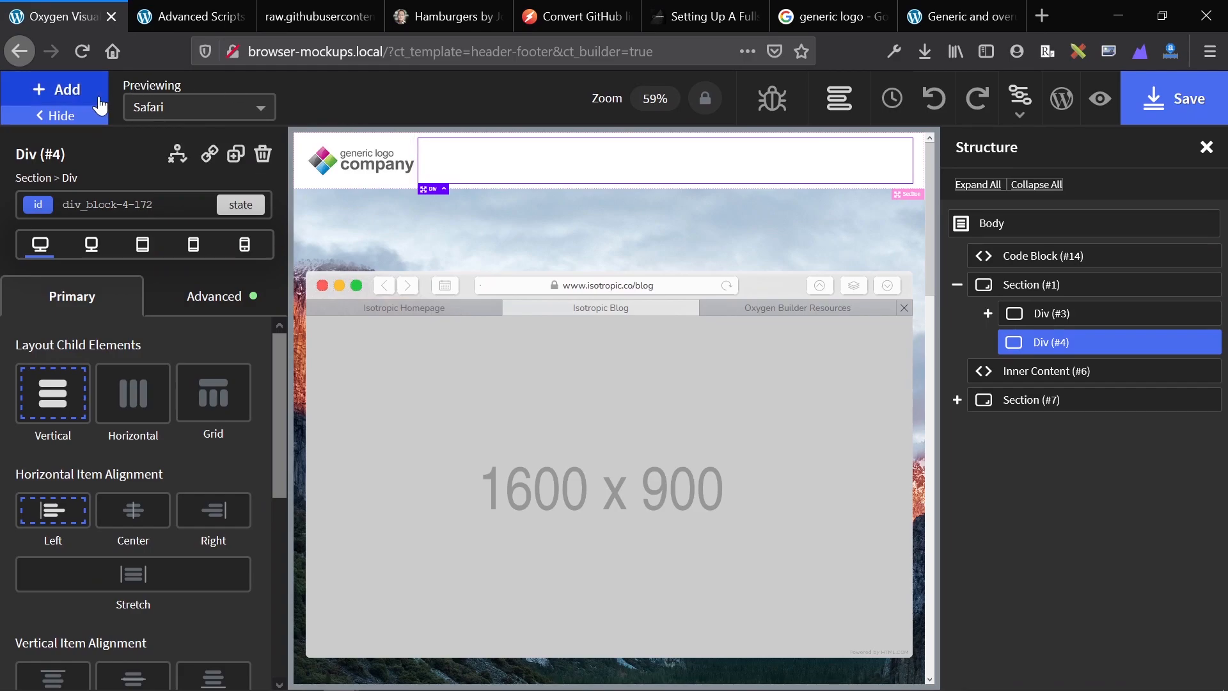
click(77, 100)
text(co)
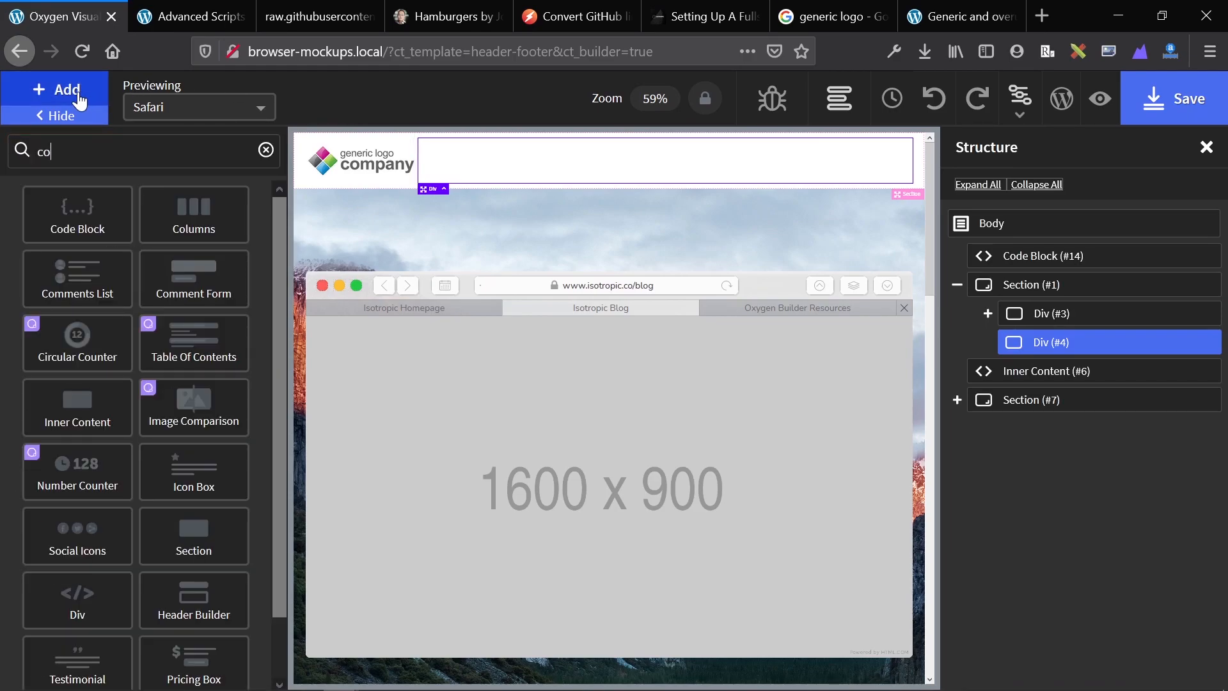
text(de)
click(77, 207)
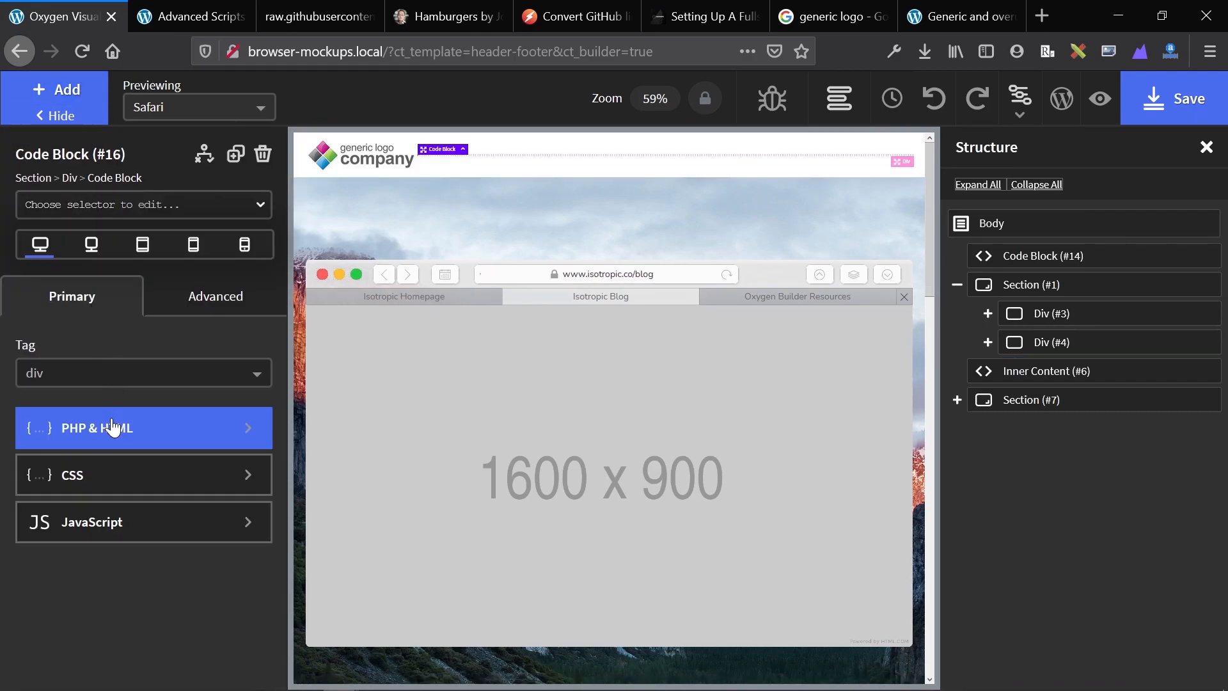
Replace the new code block's default PHP with the copied hamburger button markup and apply the code
click(118, 439)
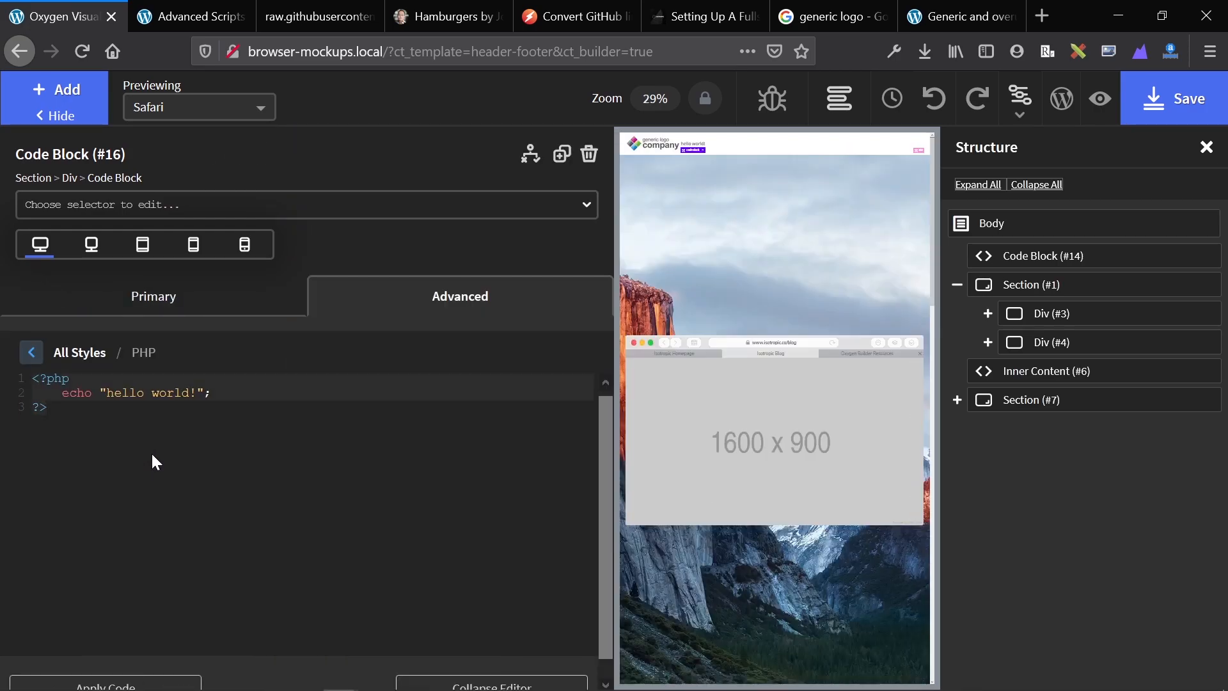
key(ctrl+a)
key(ctrl+v)
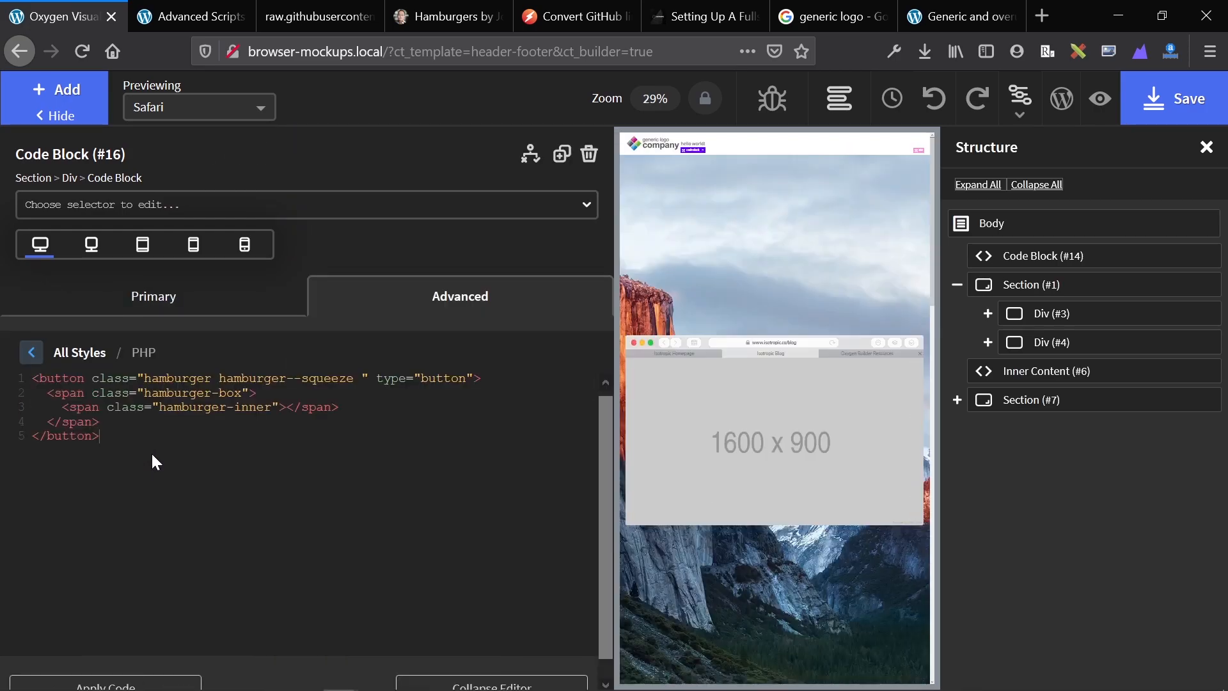
click(105, 683)
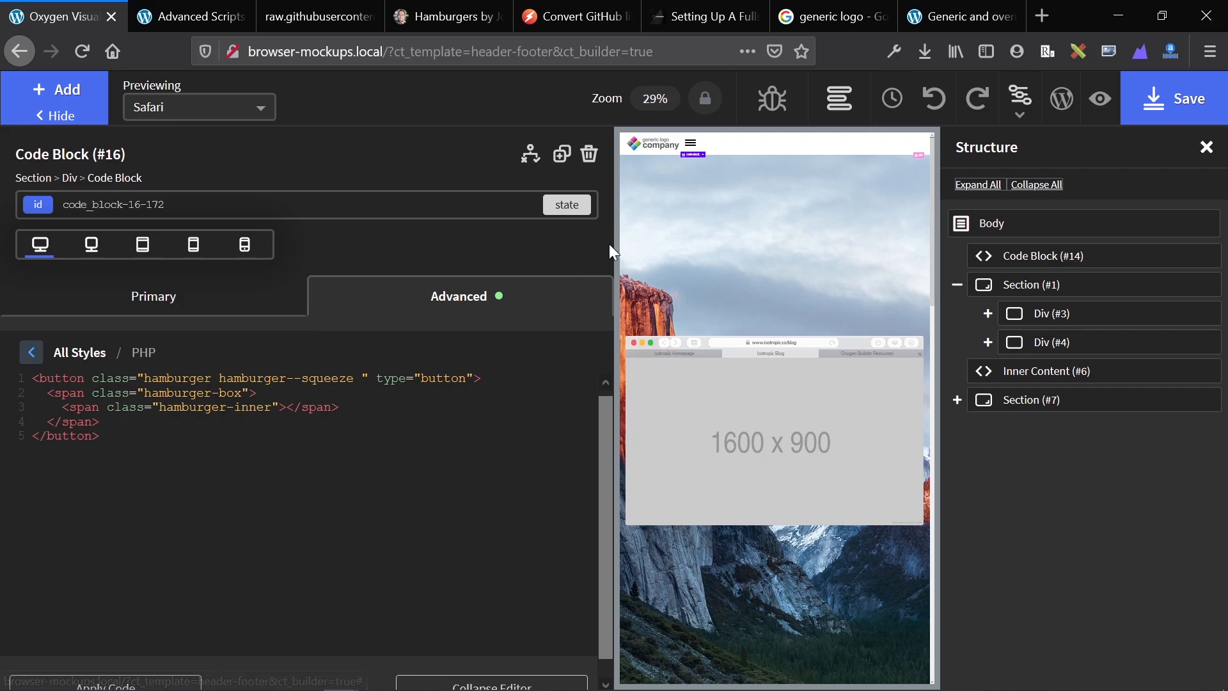
Set the hamburger's parent div to Right horizontal item alignment and select the hamburger code block
click(791, 144)
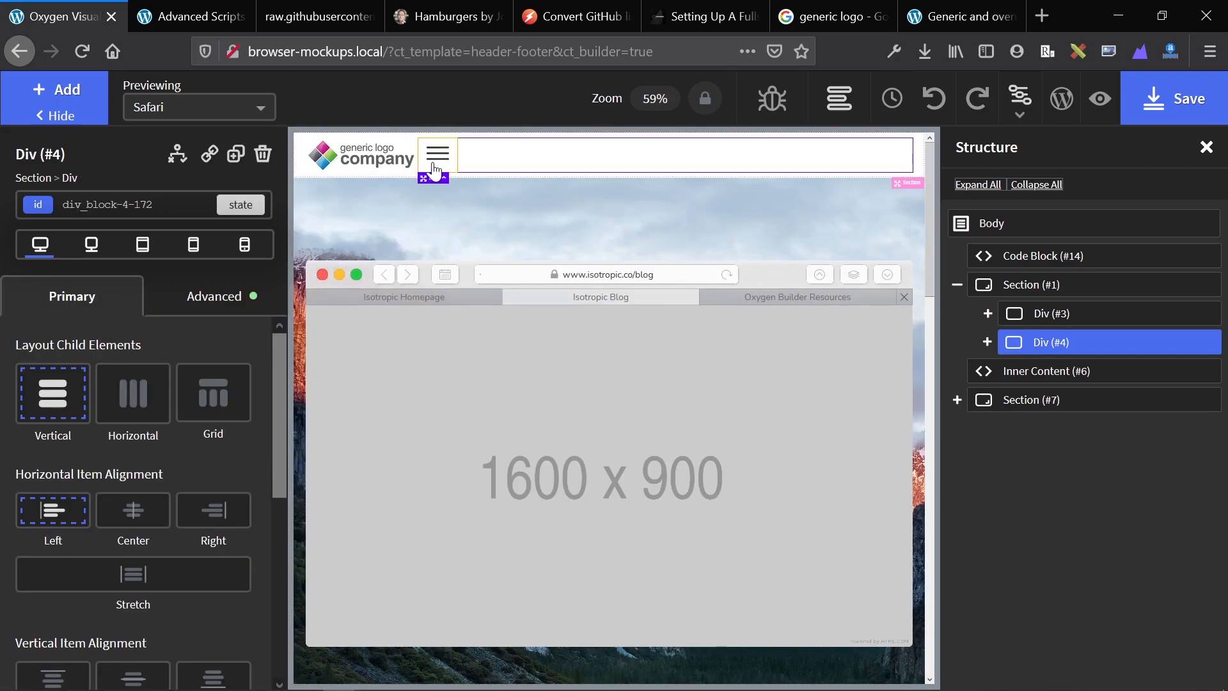
click(218, 508)
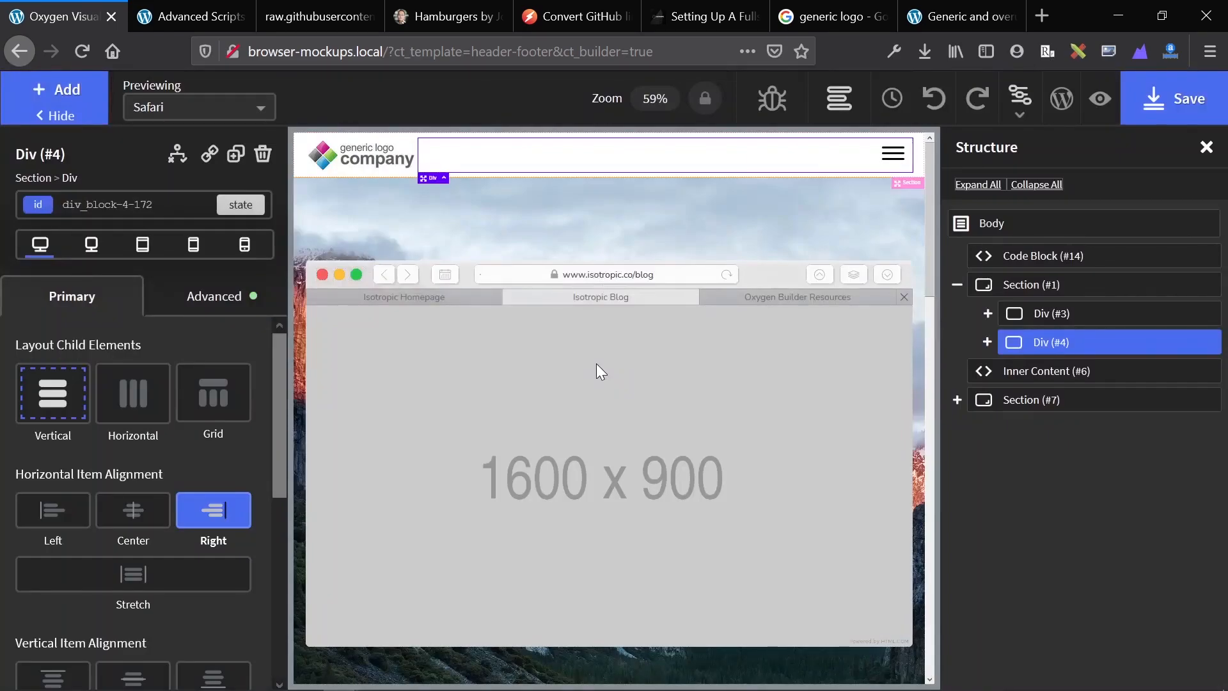
click(891, 156)
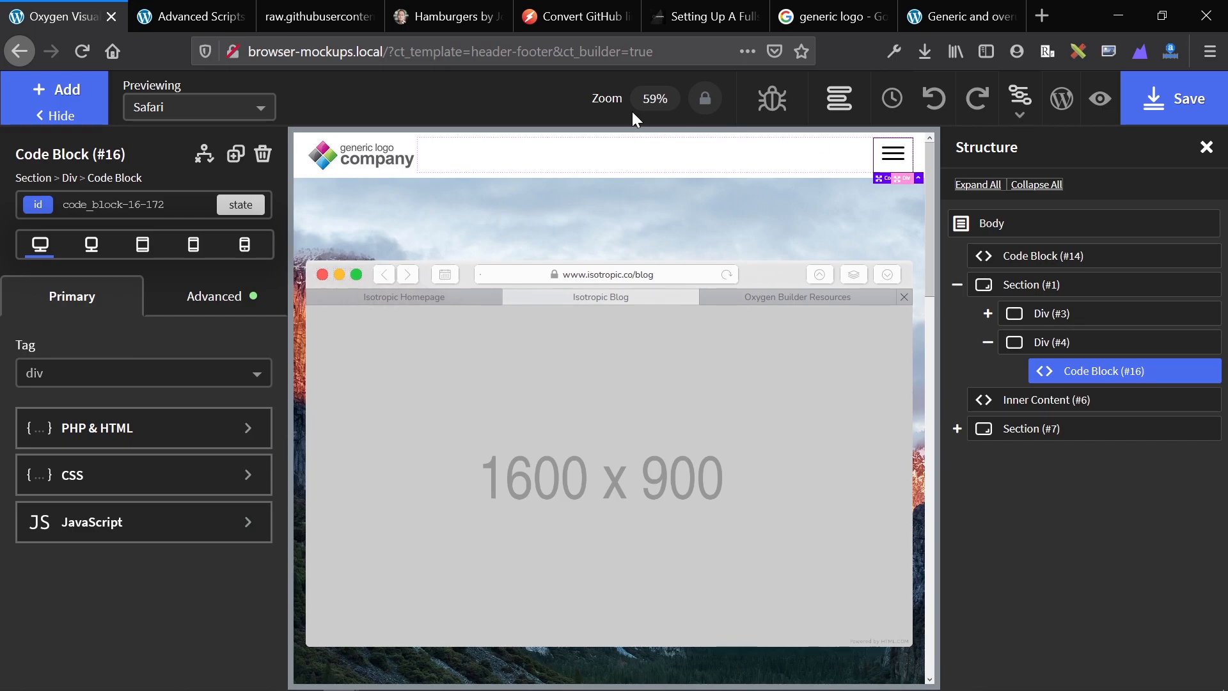
Find the alternative animation classes in the Isotropic article and copy hamburger--elastic
click(684, 17)
scroll(622, 357, up, 3)
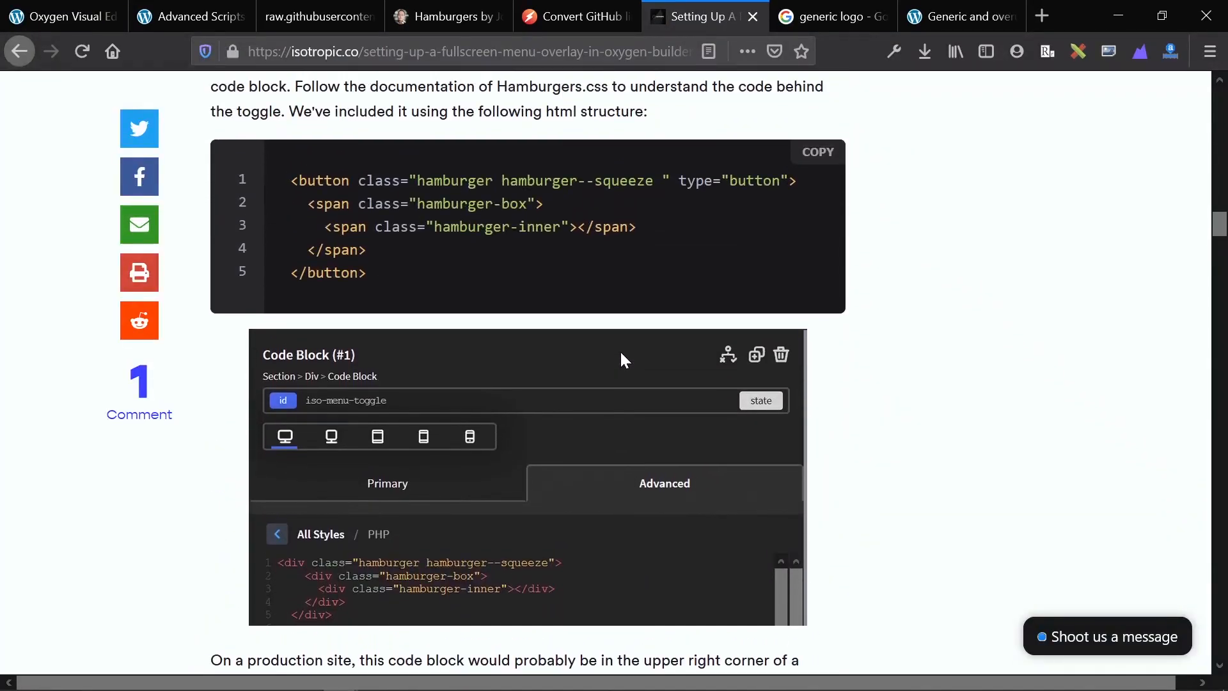
scroll(621, 353, down, 2)
scroll(622, 353, down, 3)
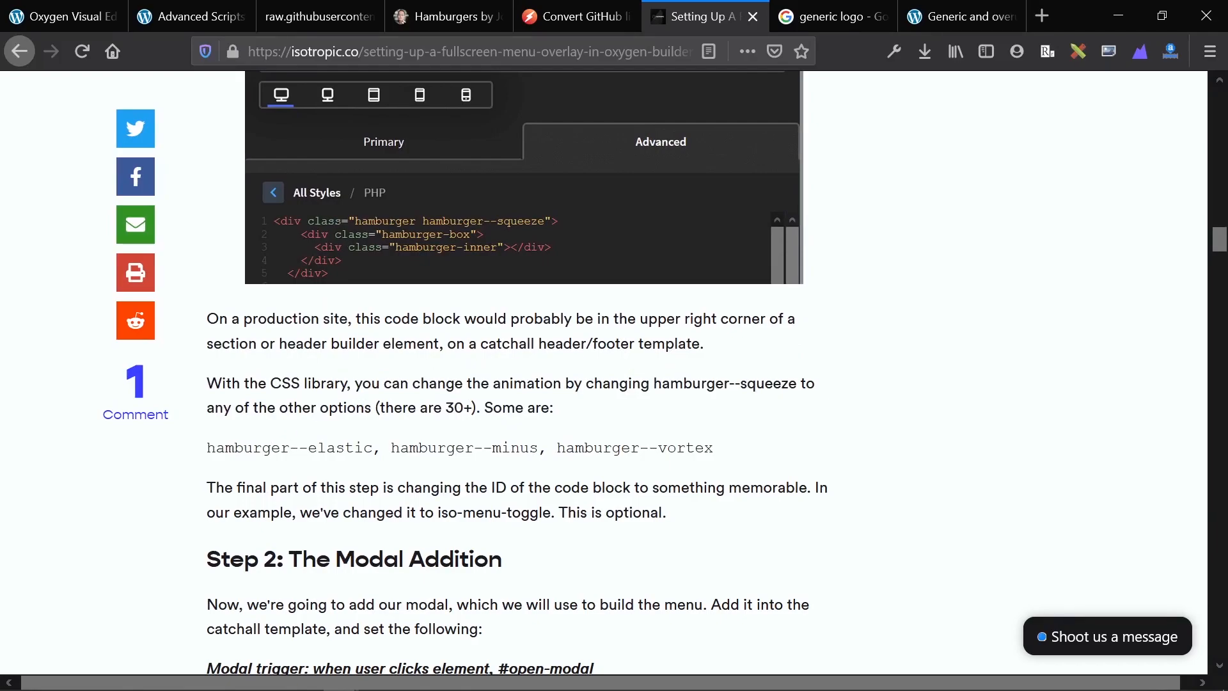
double_click(250, 448)
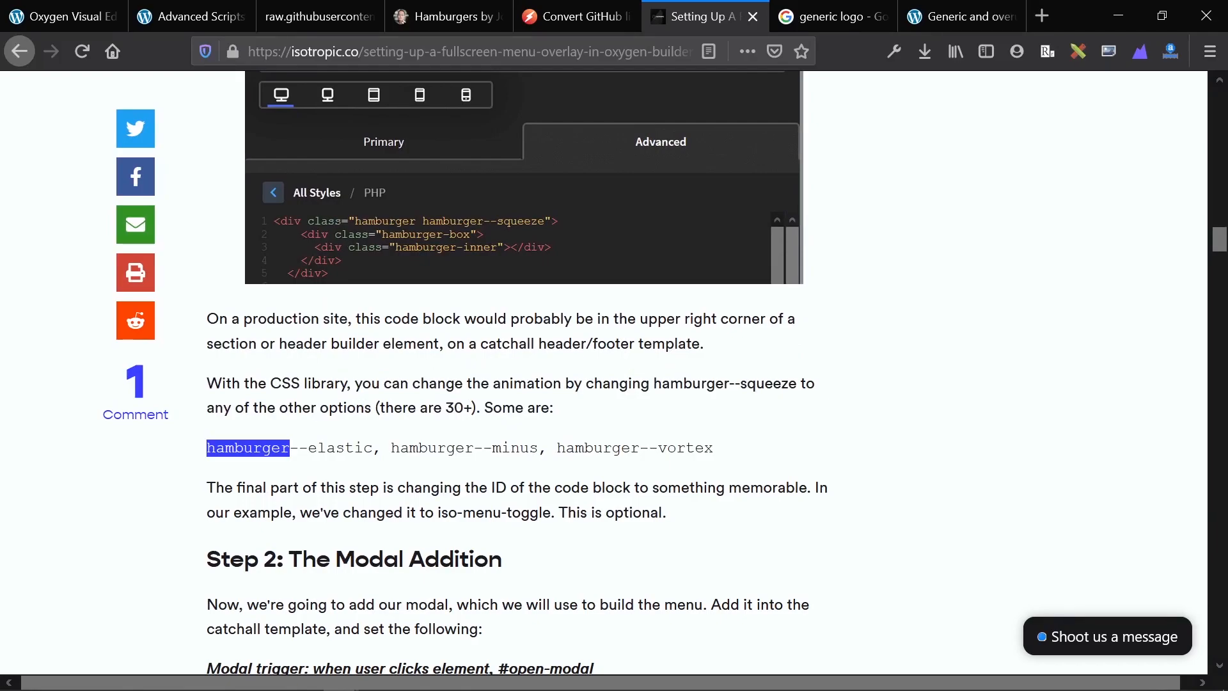
drag(249, 448, 365, 448)
key(ctrl+c)
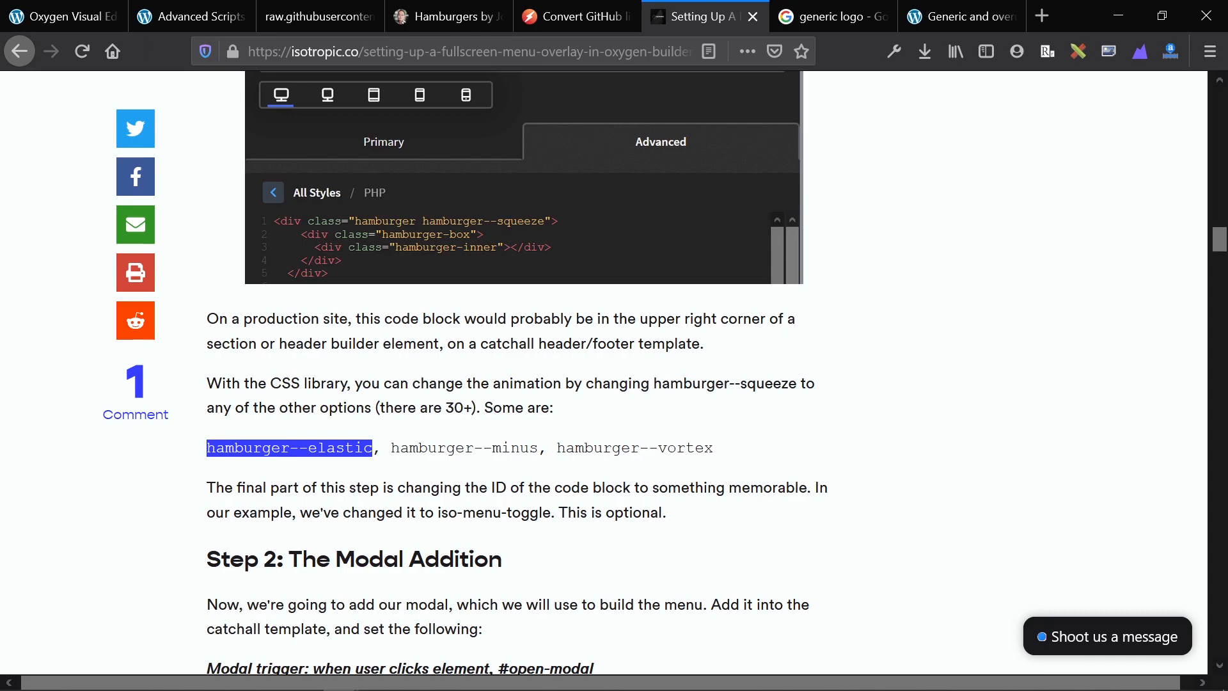
Replace the hamburger--squeeze class with hamburger--elastic in the header code block's button markup
click(61, 16)
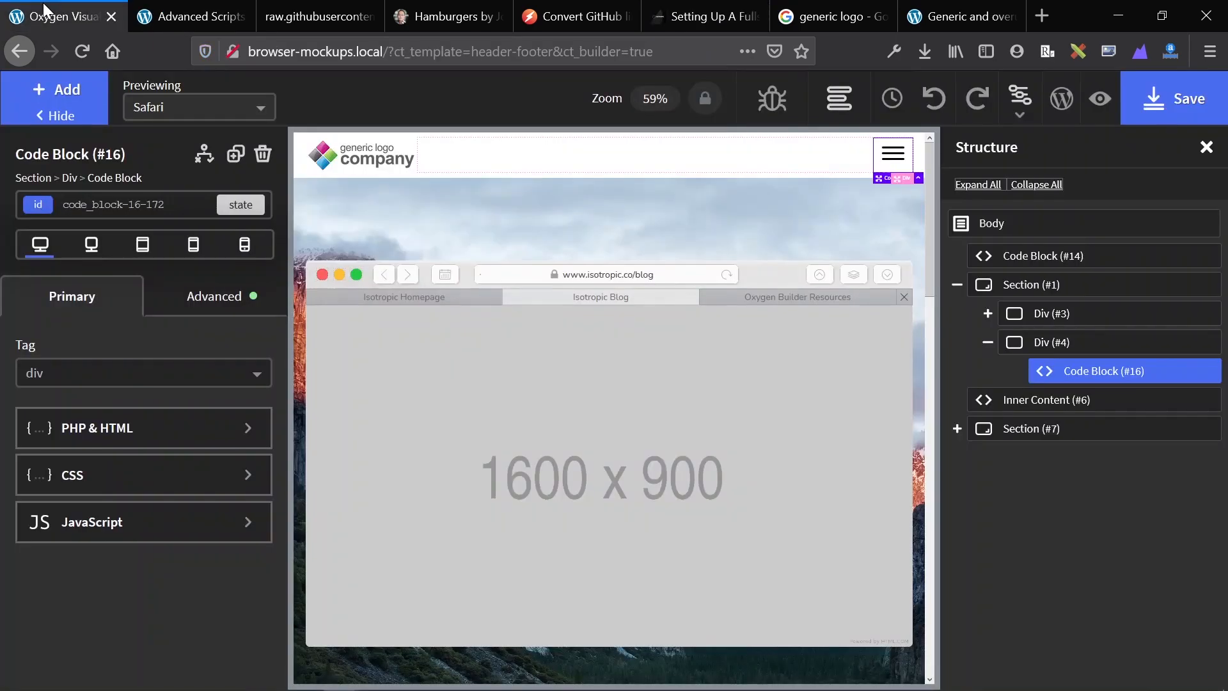
click(147, 428)
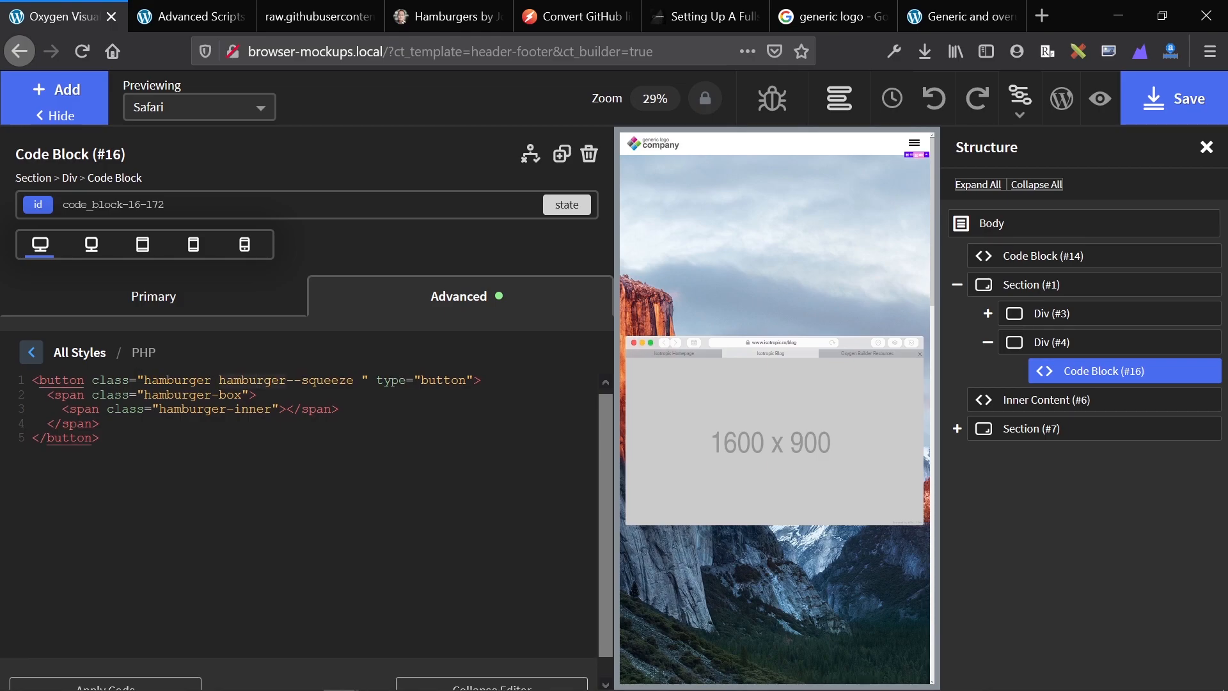
key(BackSpace)
key(ctrl+v)
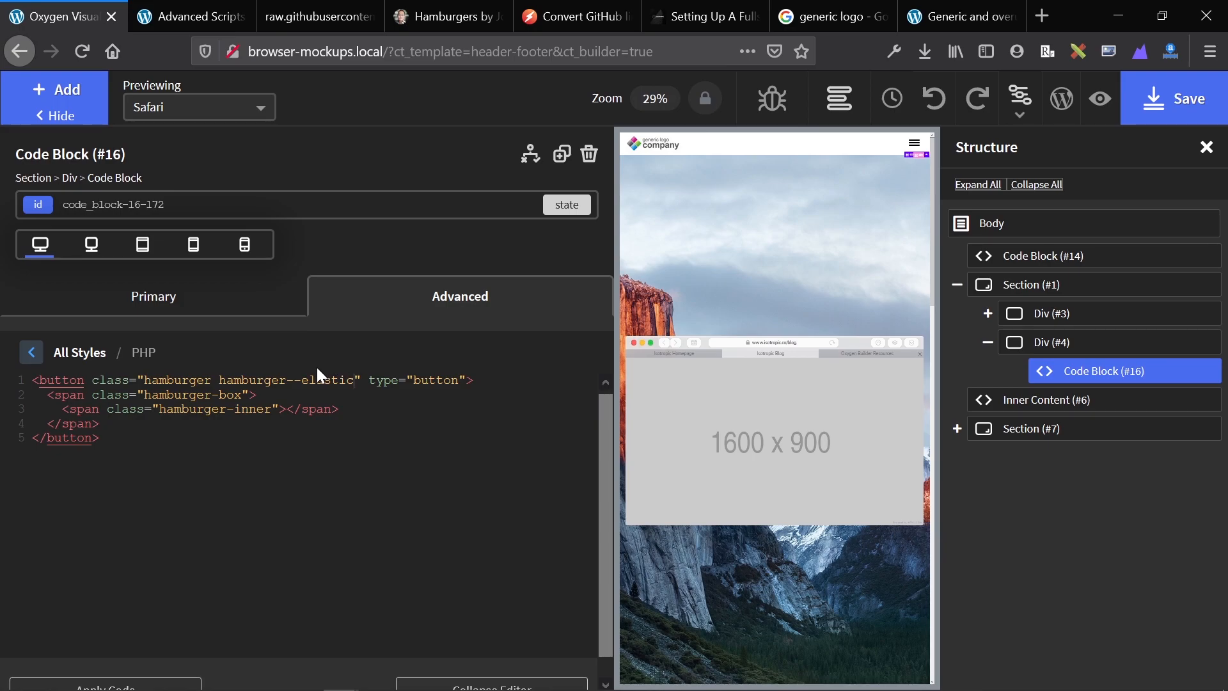
key(ctrl+s)
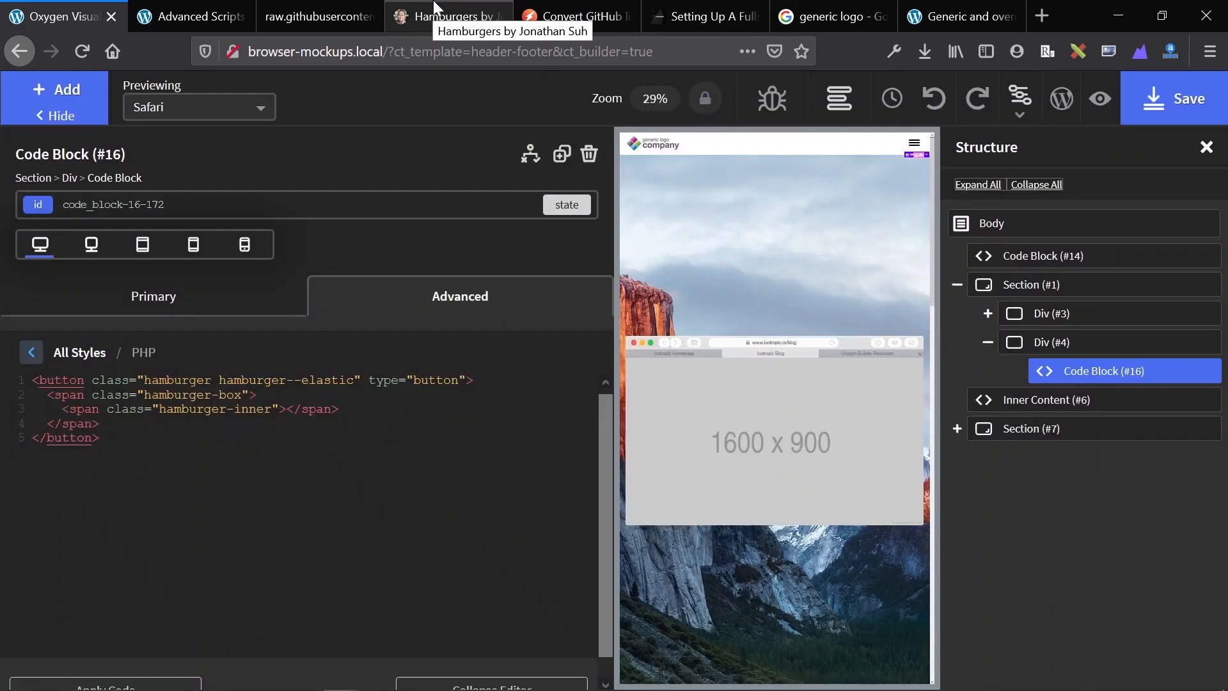
Close the browser page the generic logo image came from
click(953, 16)
click(601, 9)
click(912, 9)
key(ctrl+w)
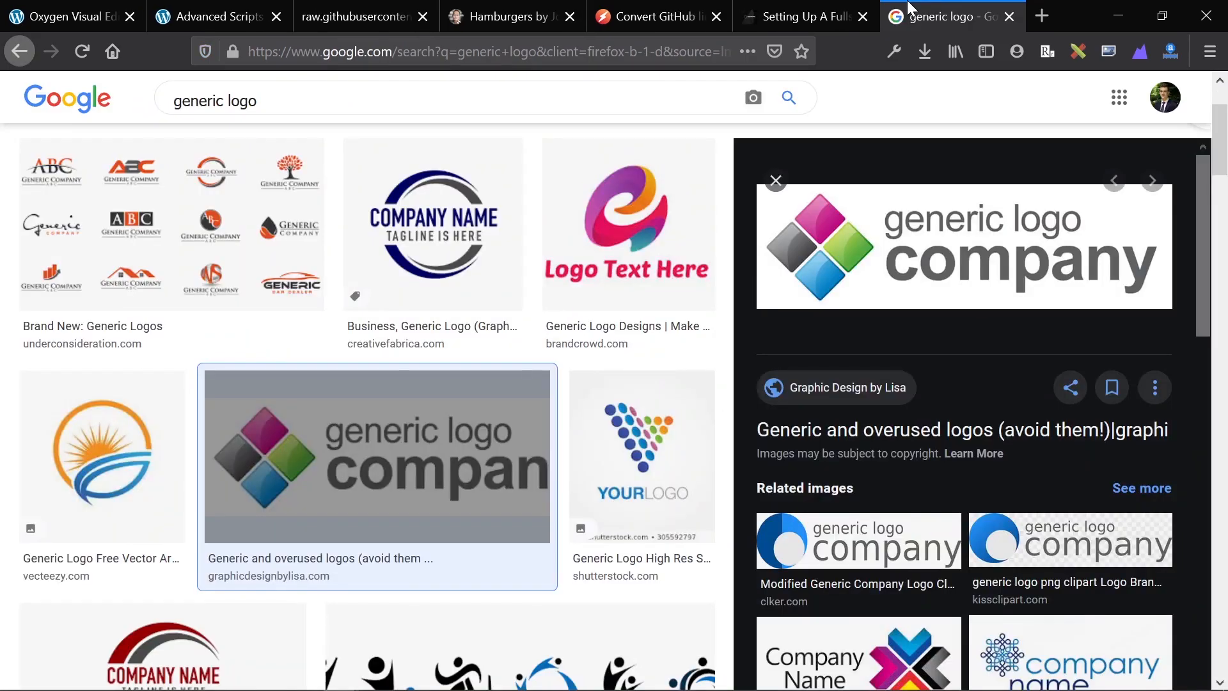
Close the generic logo image search and return to the Isotropic fullscreen menu article
key(ctrl+w)
key(ctrl+shift+Tab)
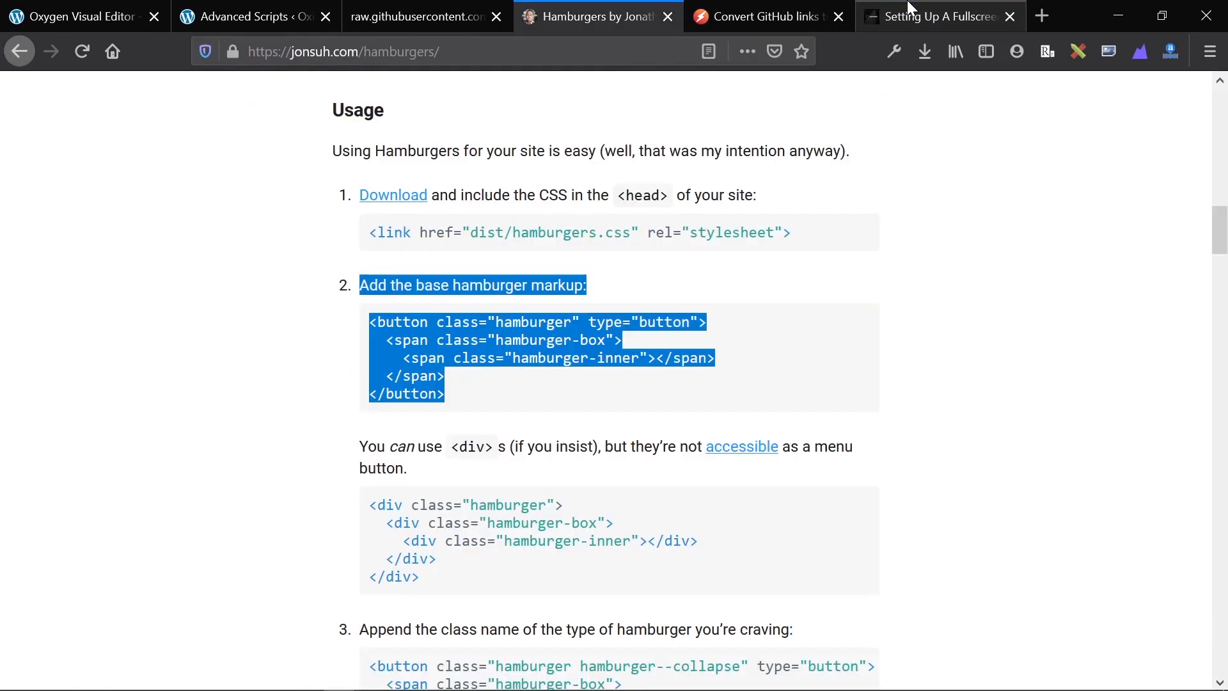
key(ctrl+shift+Tab)
key(ctrl+Tab)
key(ctrl+Tab)
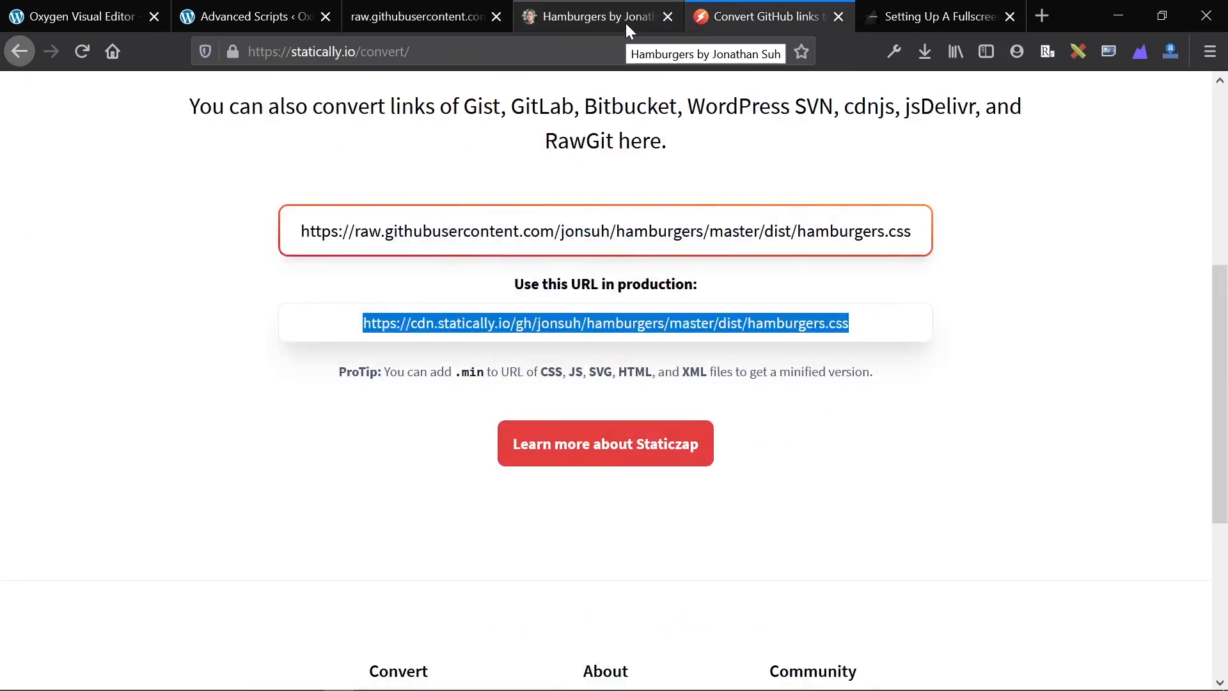
key(ctrl+Tab)
Copy the suggested code block ID iso-menu-toggle from the end of Step 1 in the article
scroll(403, 499, down, 1)
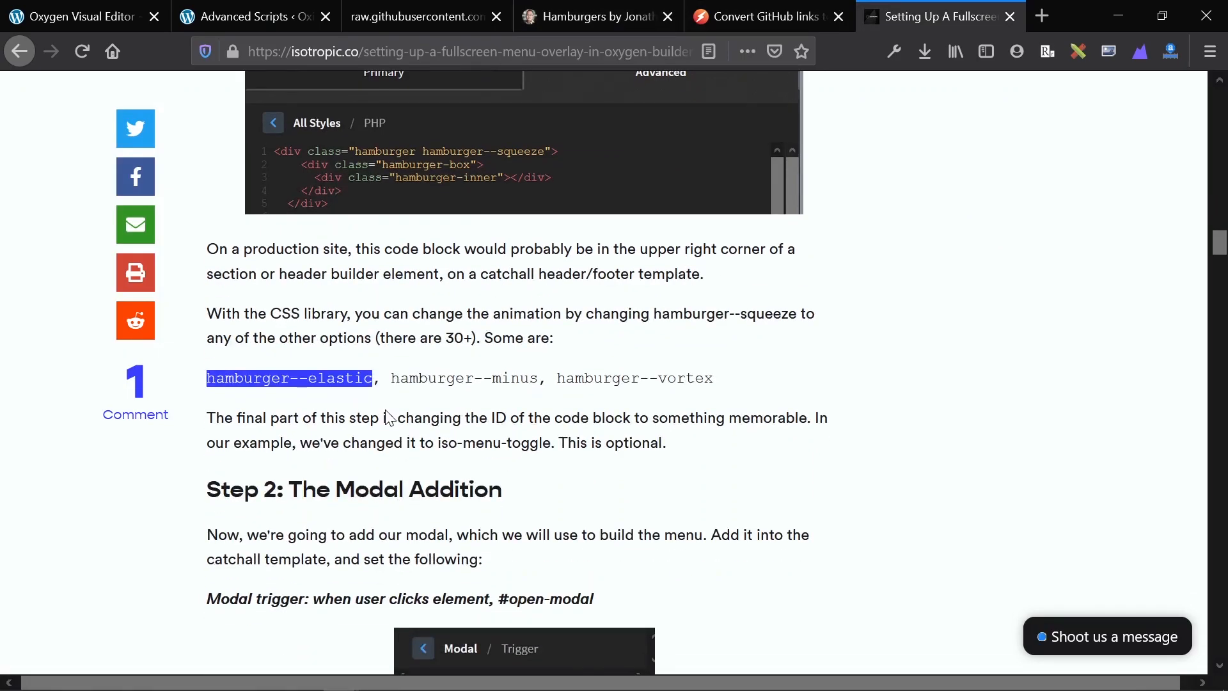
click(392, 413)
scroll(391, 419, up, 1)
double_click(448, 503)
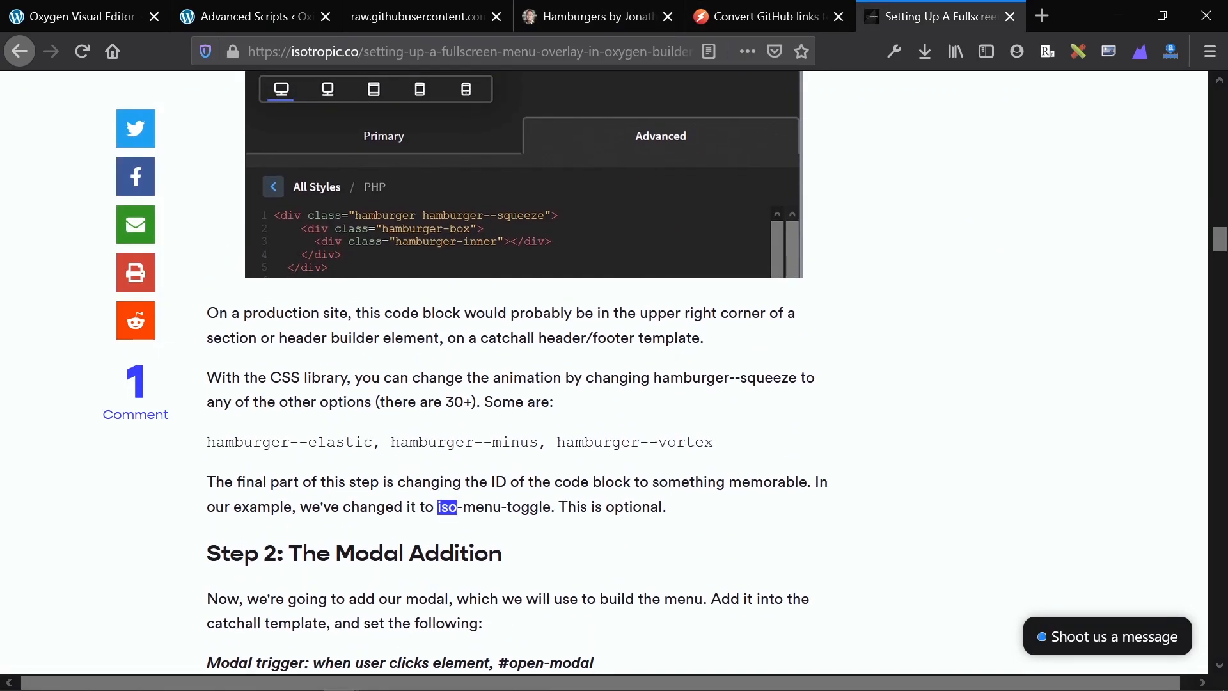
drag(448, 505, 549, 507)
key(ctrl+c)
In the Oxygen editor, set the hamburger code block's ID to iso-menu-toggle and select its parent div in the header
click(9, 9)
click(131, 204)
key(ctrl+a)
key(ctrl+v)
click(228, 450)
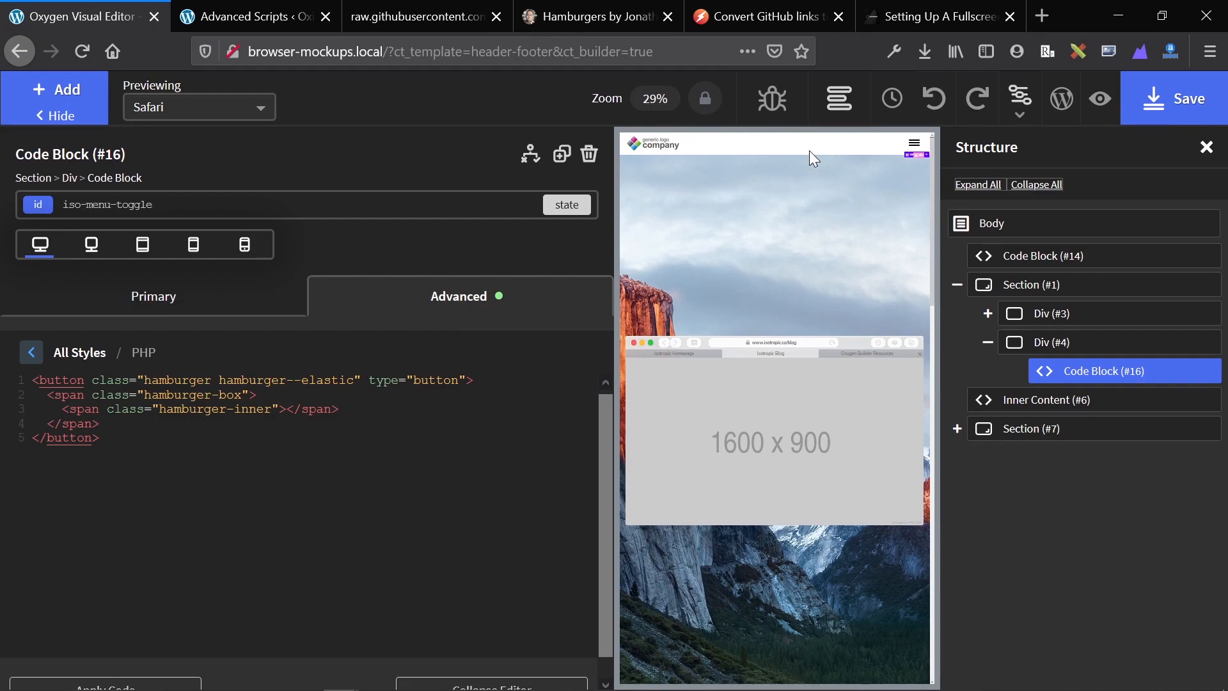
click(808, 151)
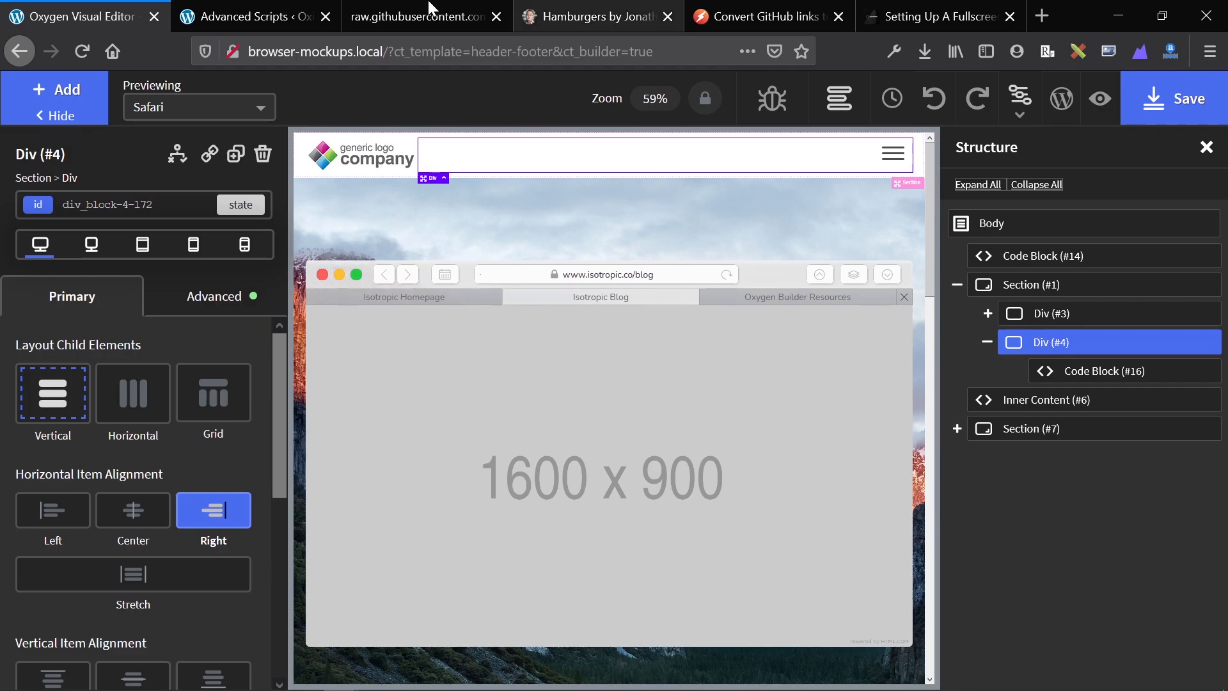
Find the Step 2 modal instructions in the Isotropic fullscreen menu article
click(204, 14)
click(410, 8)
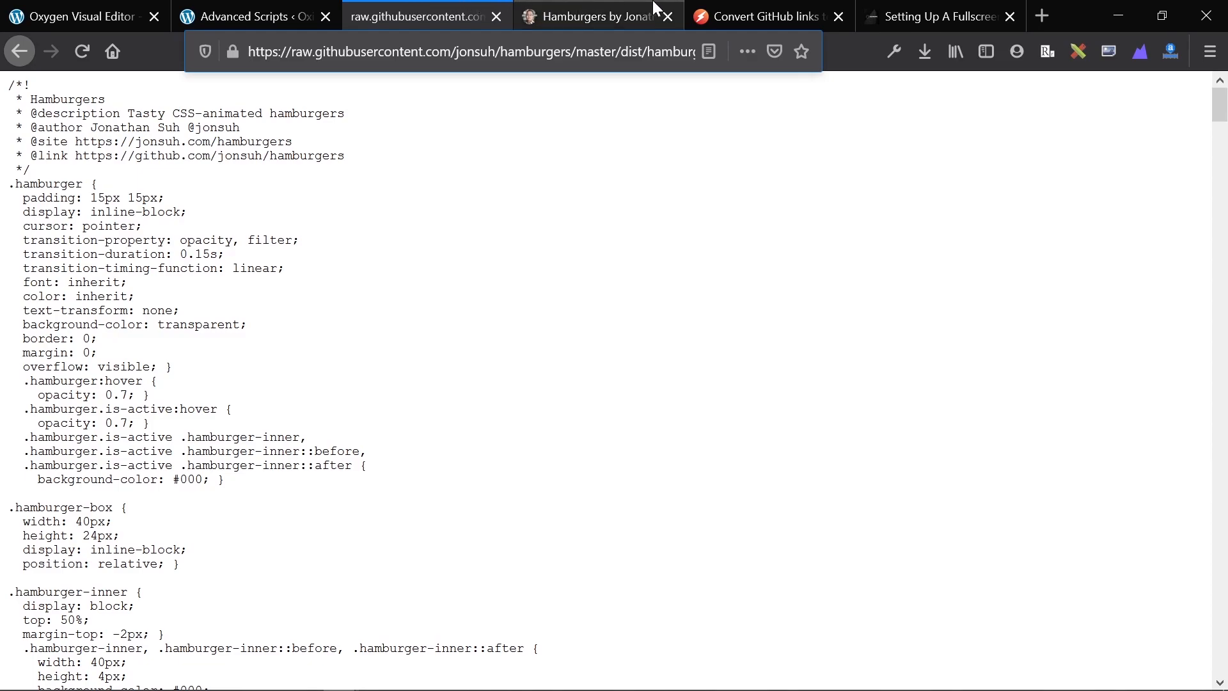
click(595, 9)
click(765, 9)
click(865, 8)
scroll(512, 371, down, 5)
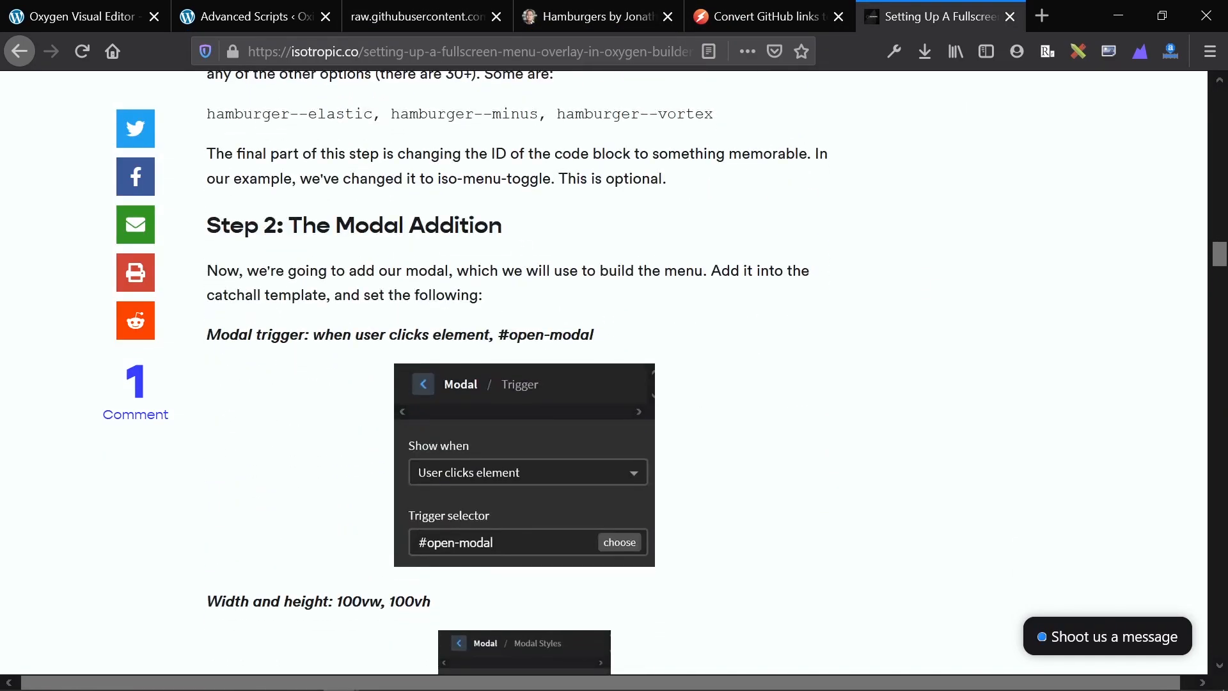
Back in the Oxygen editor, add a Modal element to the header-footer template
click(83, 15)
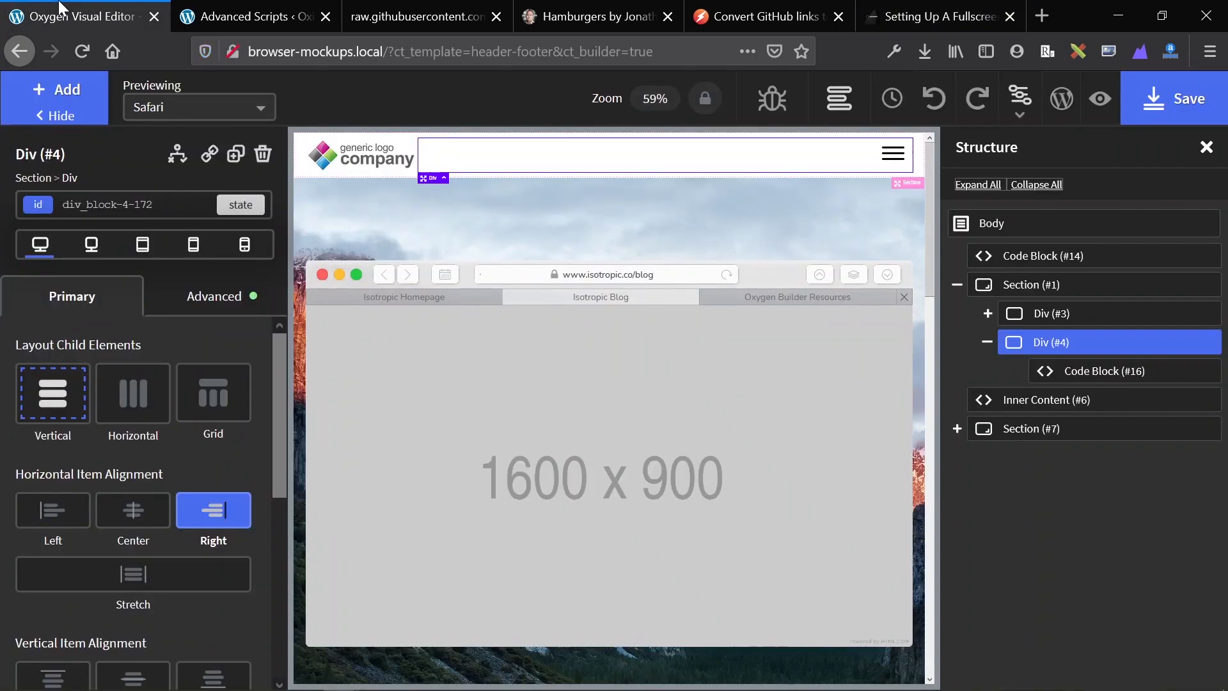
click(104, 99)
text(mo)
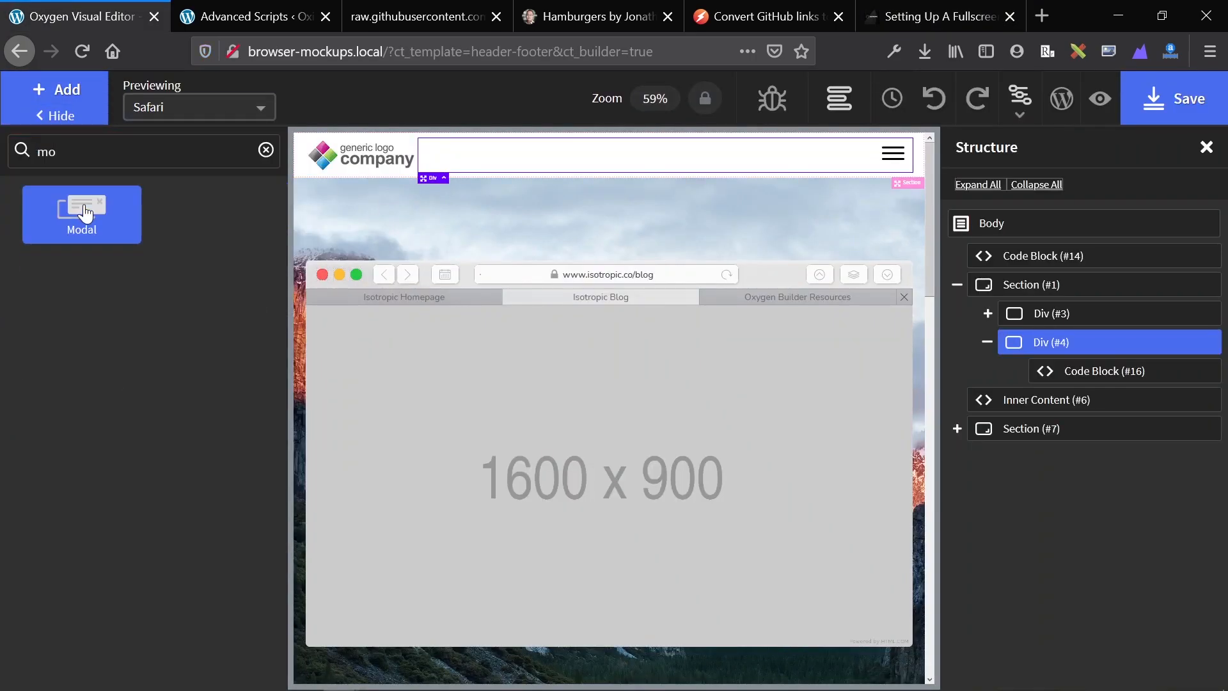
click(86, 213)
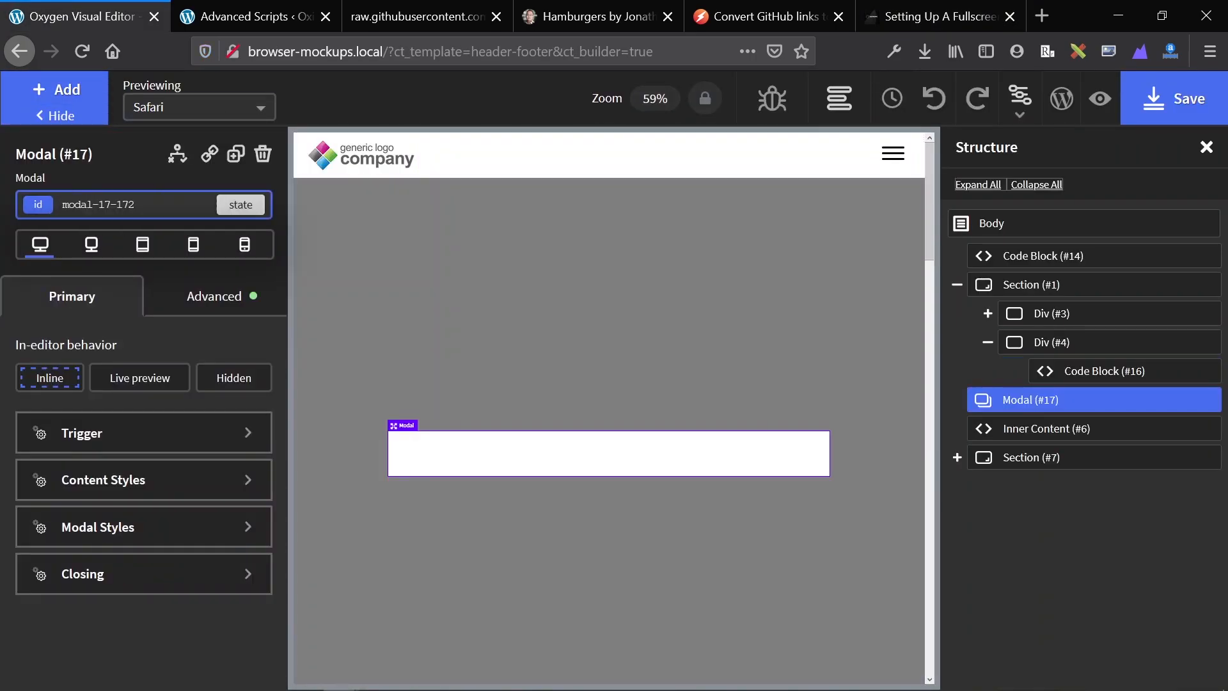
Examine the modal's Content Styles layout and alignment options
click(160, 497)
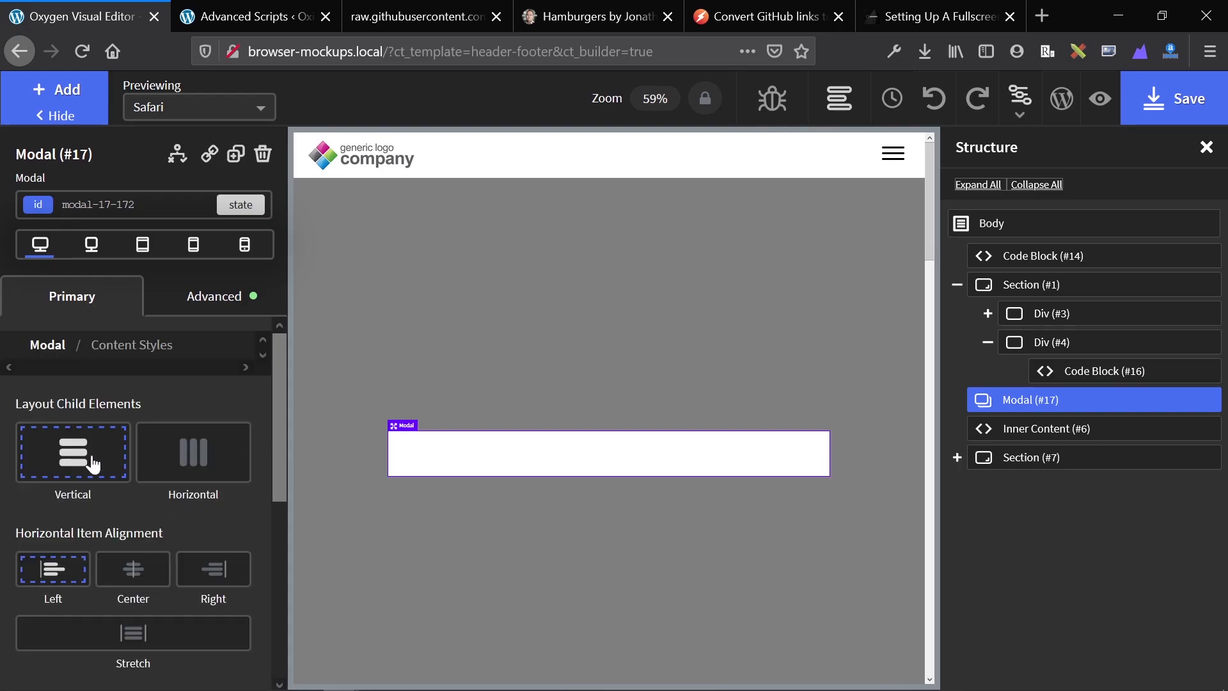
scroll(68, 541, down, 5)
scroll(68, 542, up, 5)
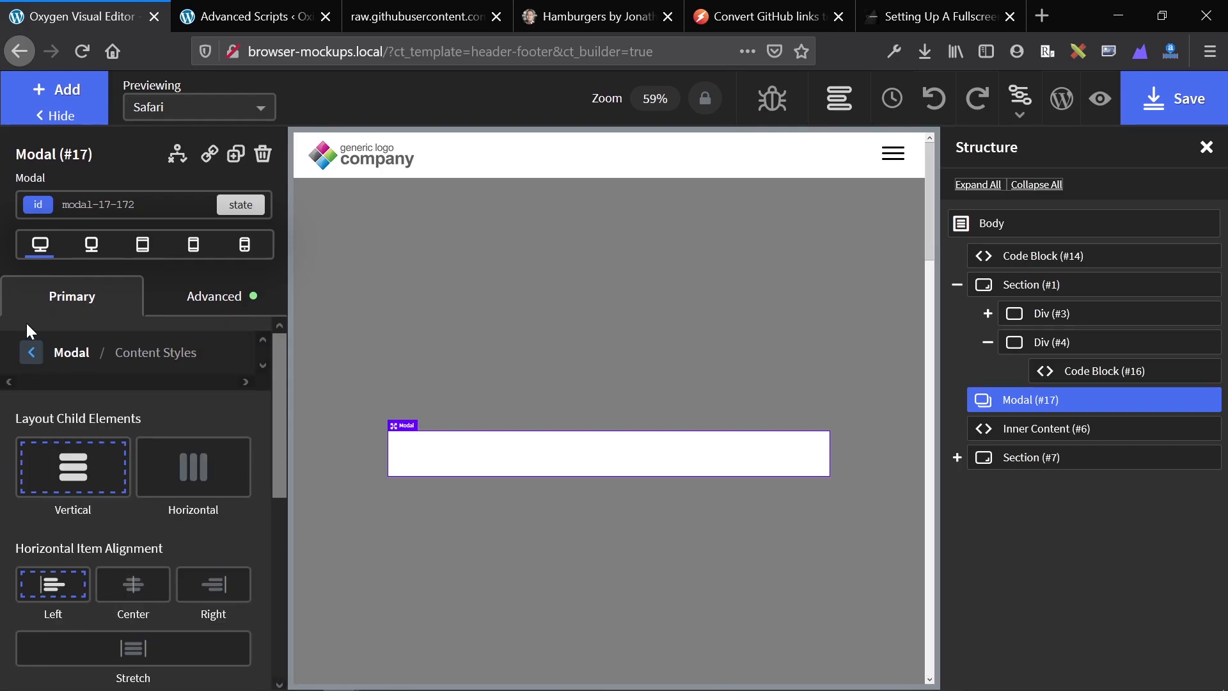
click(27, 349)
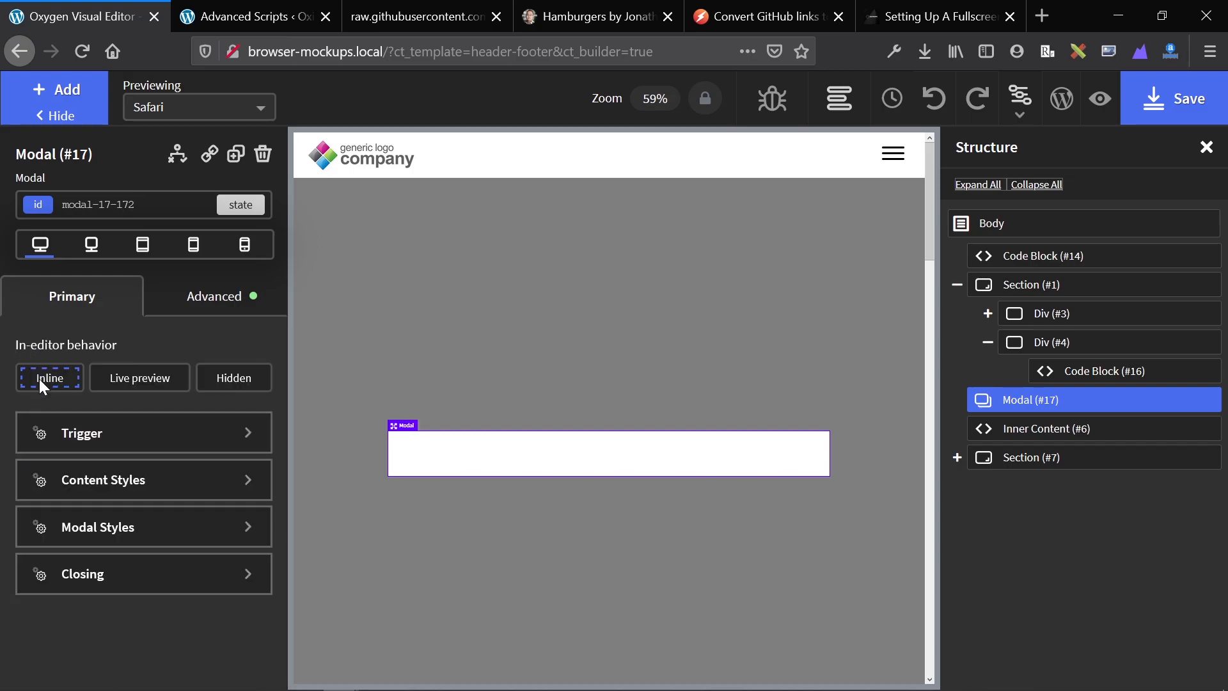
click(132, 480)
scroll(21, 384, down, 1)
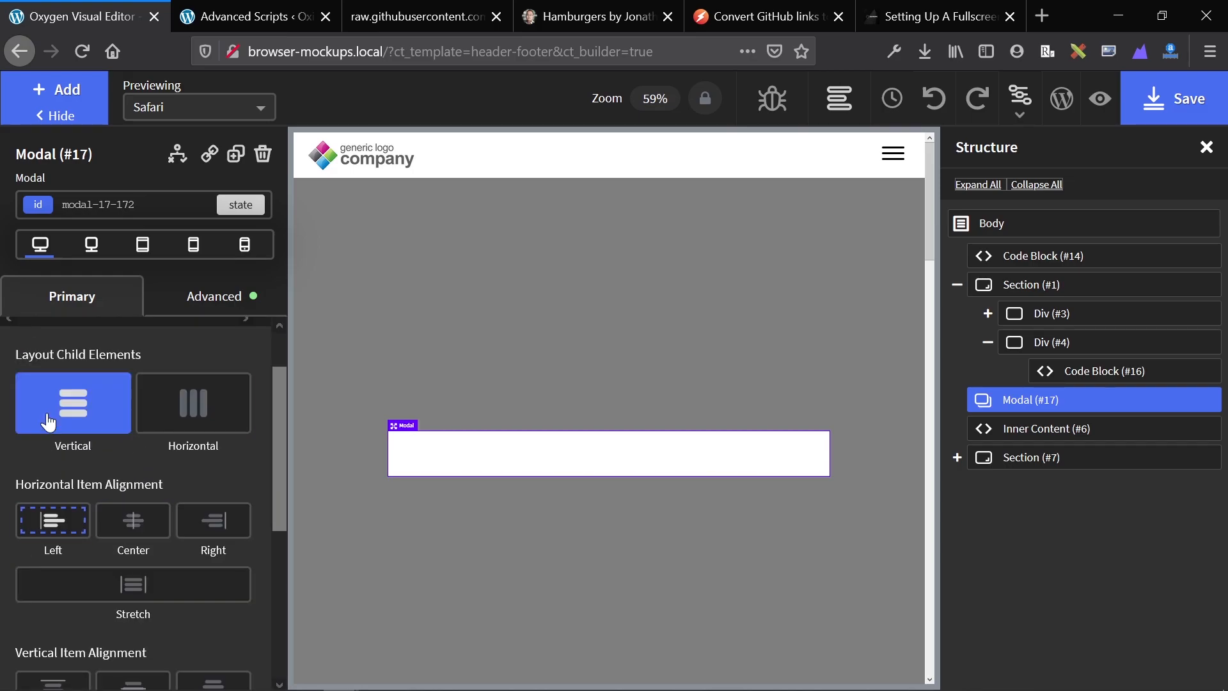
scroll(21, 384, up, 1)
click(27, 349)
Set the modal's width and height both to 100%
click(104, 528)
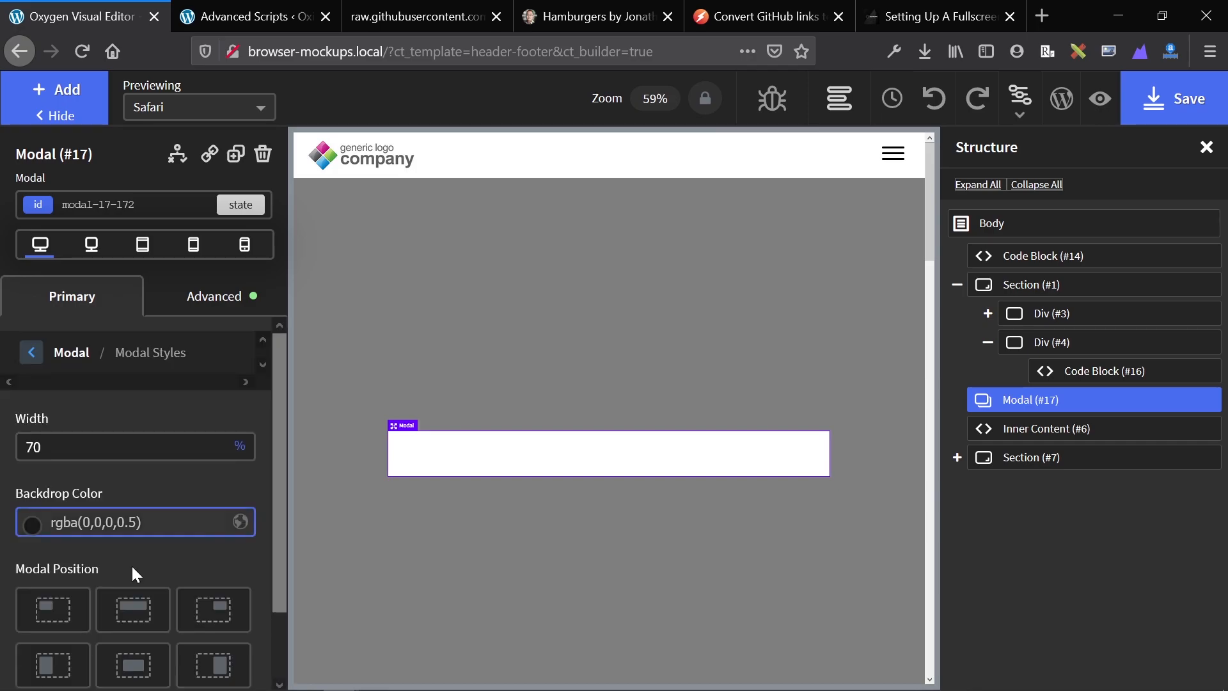
double_click(34, 447)
text(100)
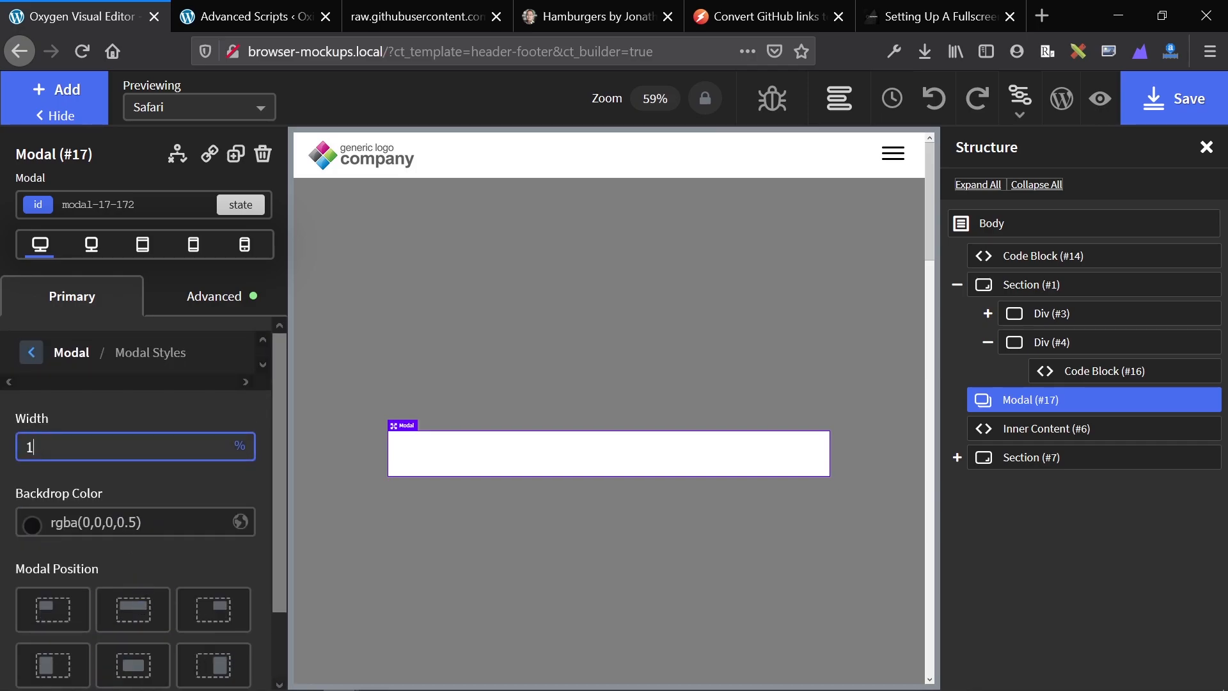
click(200, 294)
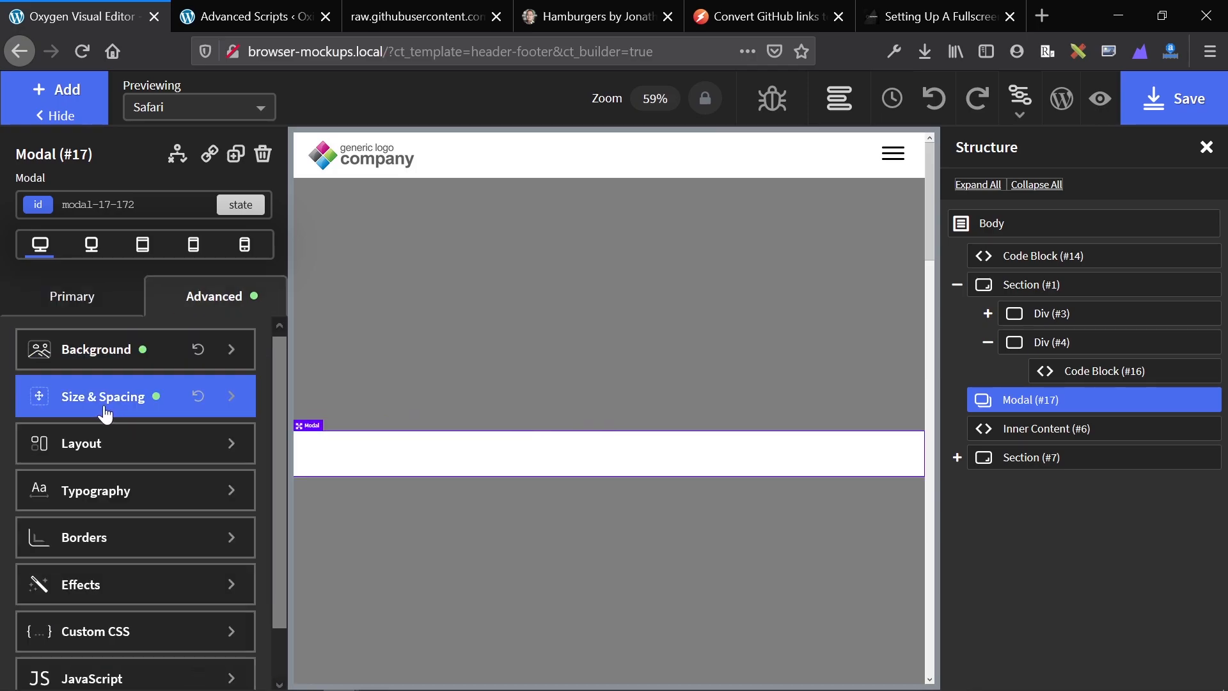
click(29, 402)
click(42, 654)
text(100)
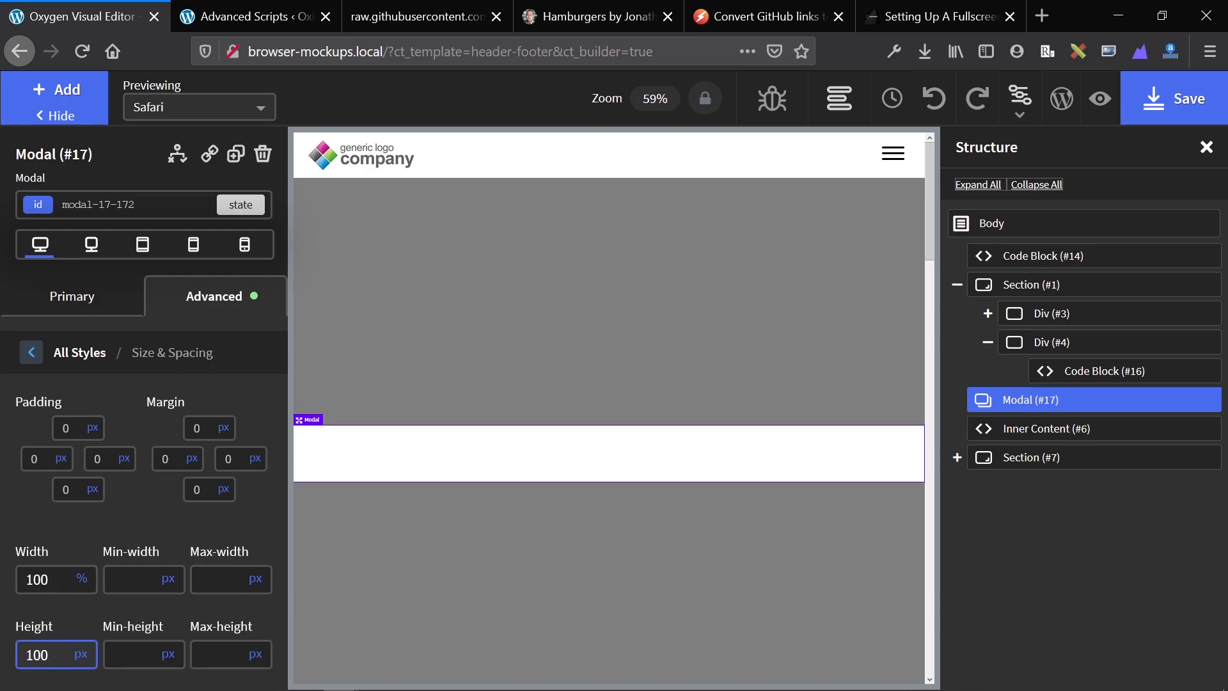
click(81, 653)
click(80, 648)
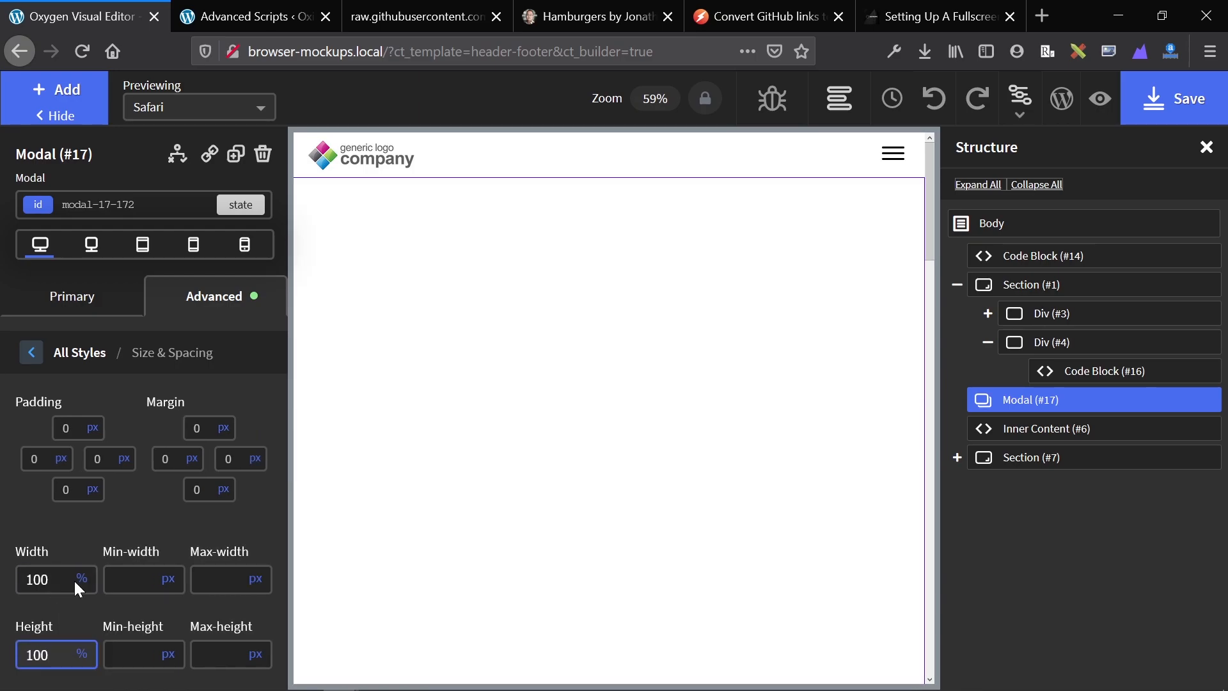
Switch the modal's in-editor behavior to Live preview
click(25, 358)
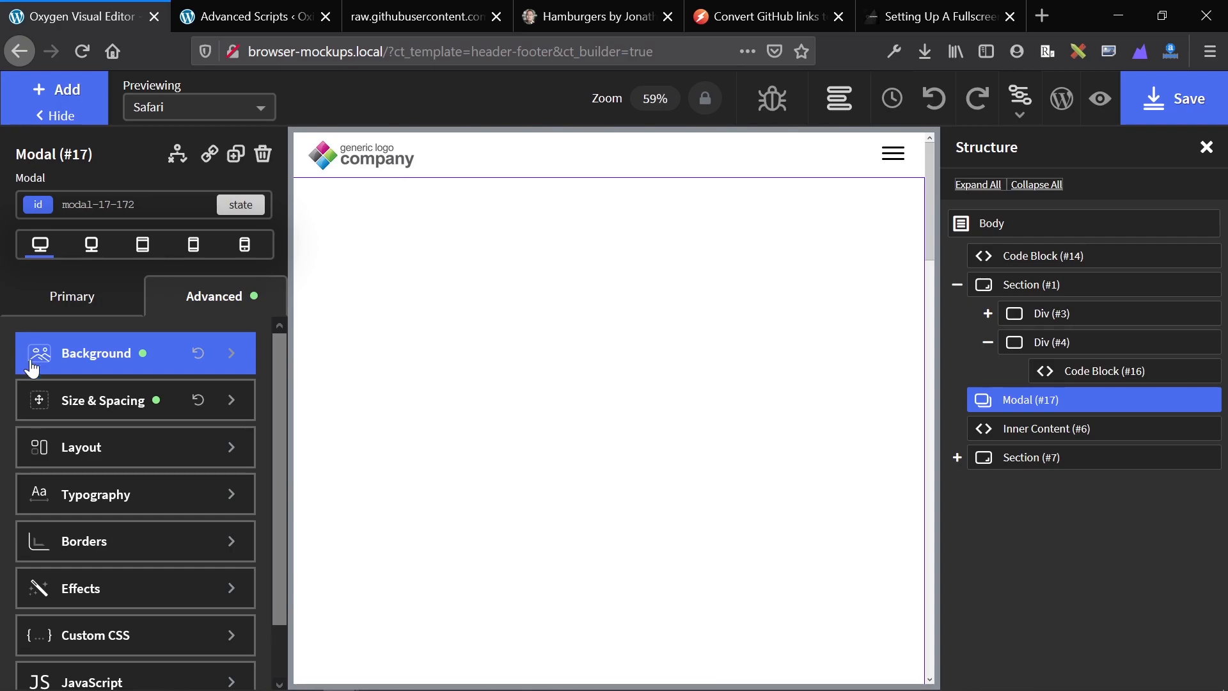
click(83, 297)
click(153, 379)
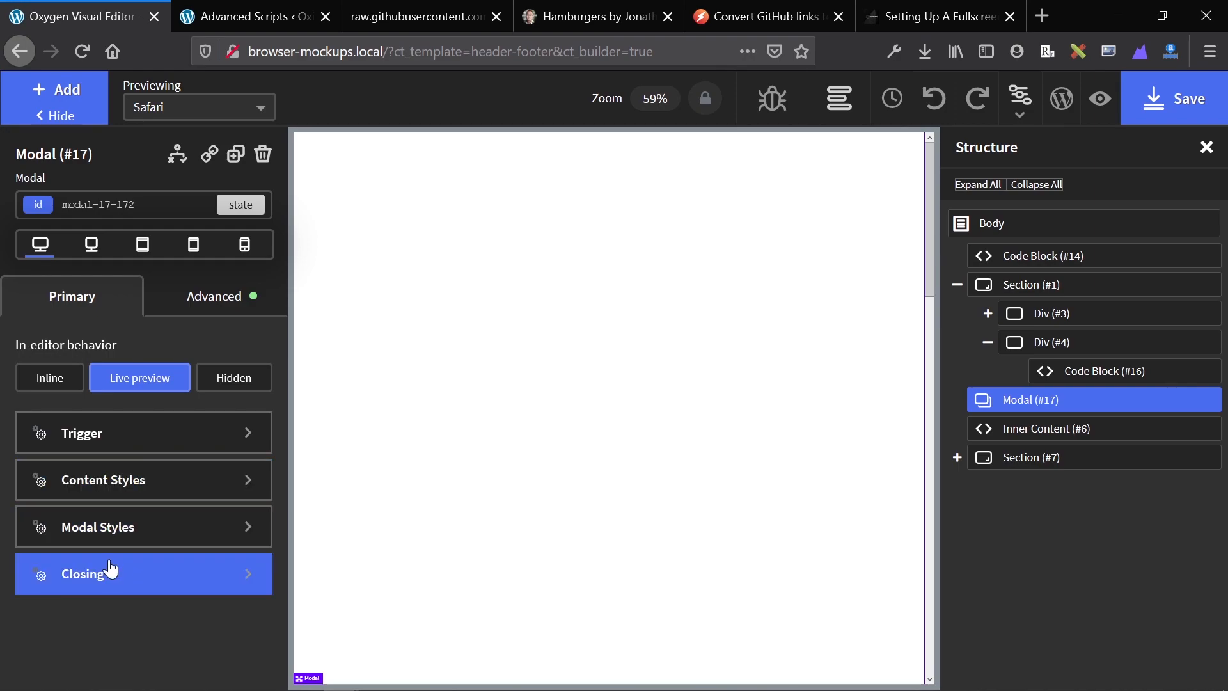
Set the modal's trigger so that it shows when User clicks element
click(85, 431)
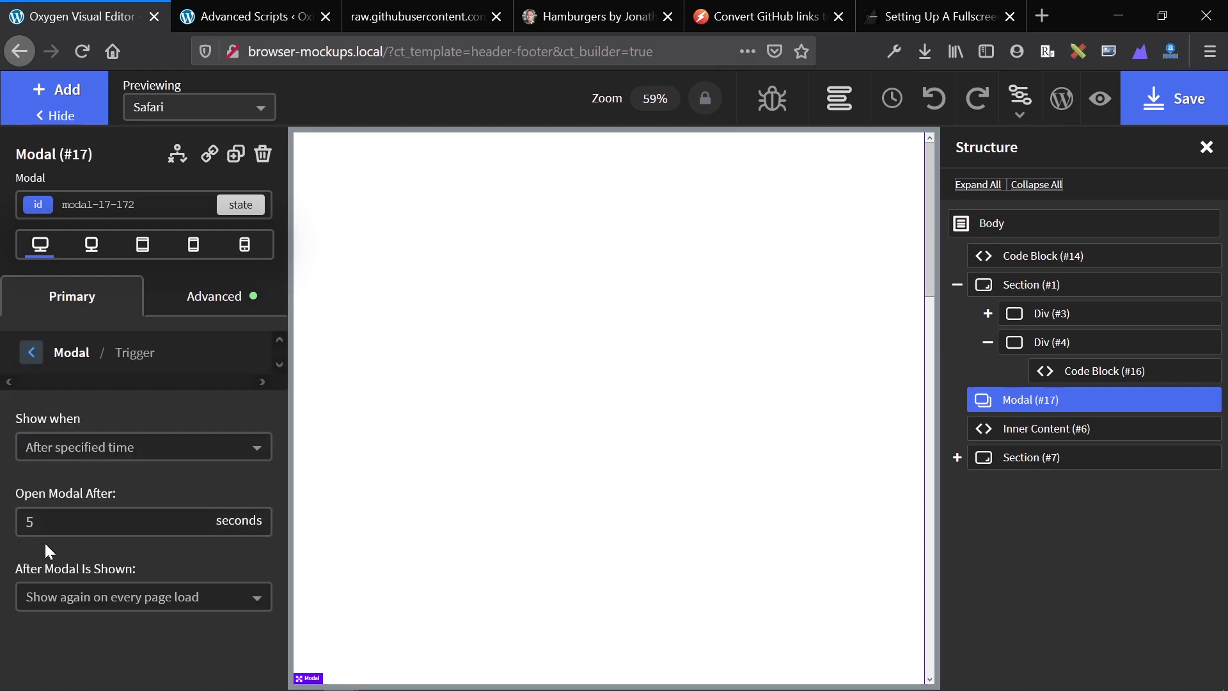
click(92, 448)
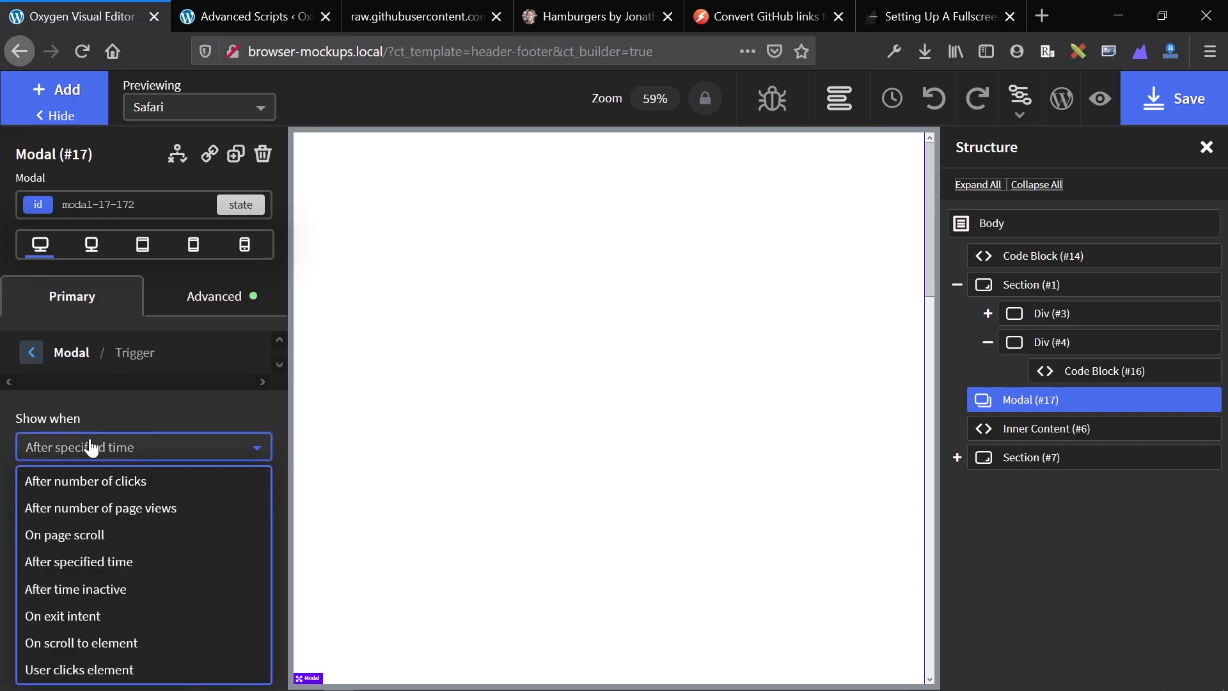
click(124, 669)
Copy the trigger name open-modal from the modal instructions in the Isotropic article
click(883, 12)
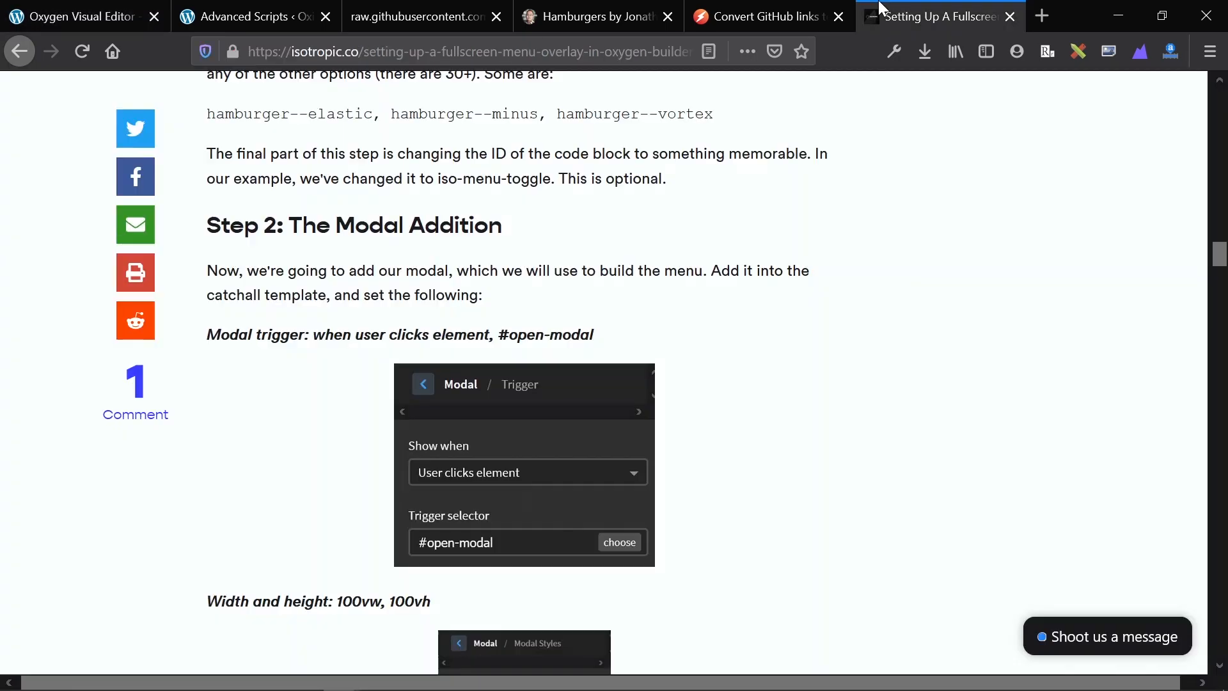
scroll(499, 417, down, 1)
double_click(525, 297)
drag(524, 296, 601, 304)
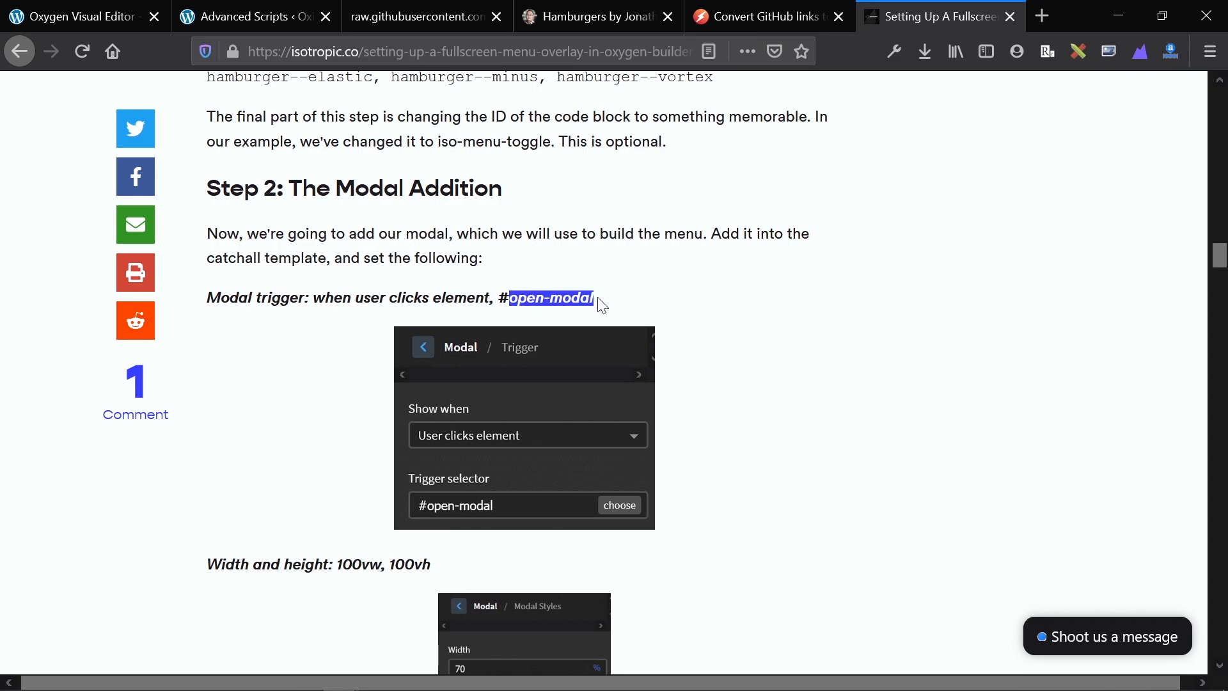
key(ctrl+c)
In the Oxygen editor, set the modal's trigger selector to #open-modal
click(83, 16)
click(115, 522)
key(ctrl+v)
key(ctrl+a)
text(#)
key(ctrl+v)
click(35, 583)
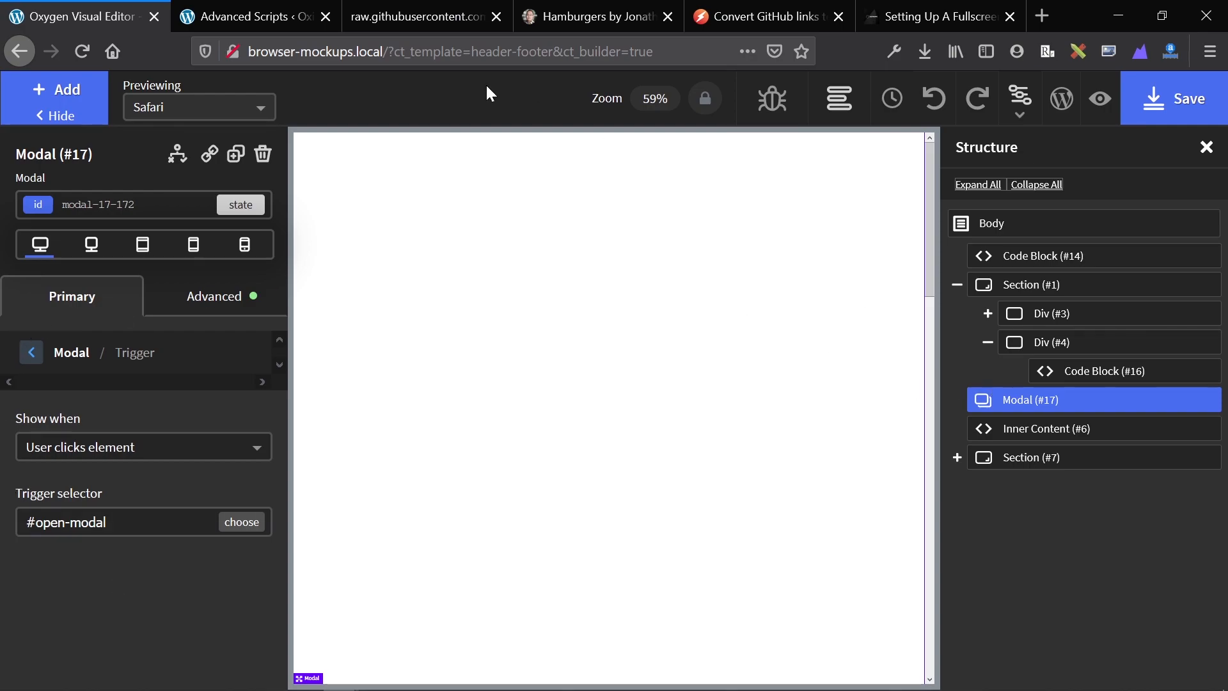
Set the Z-index of the hamburger's parent div to 1401
click(1050, 371)
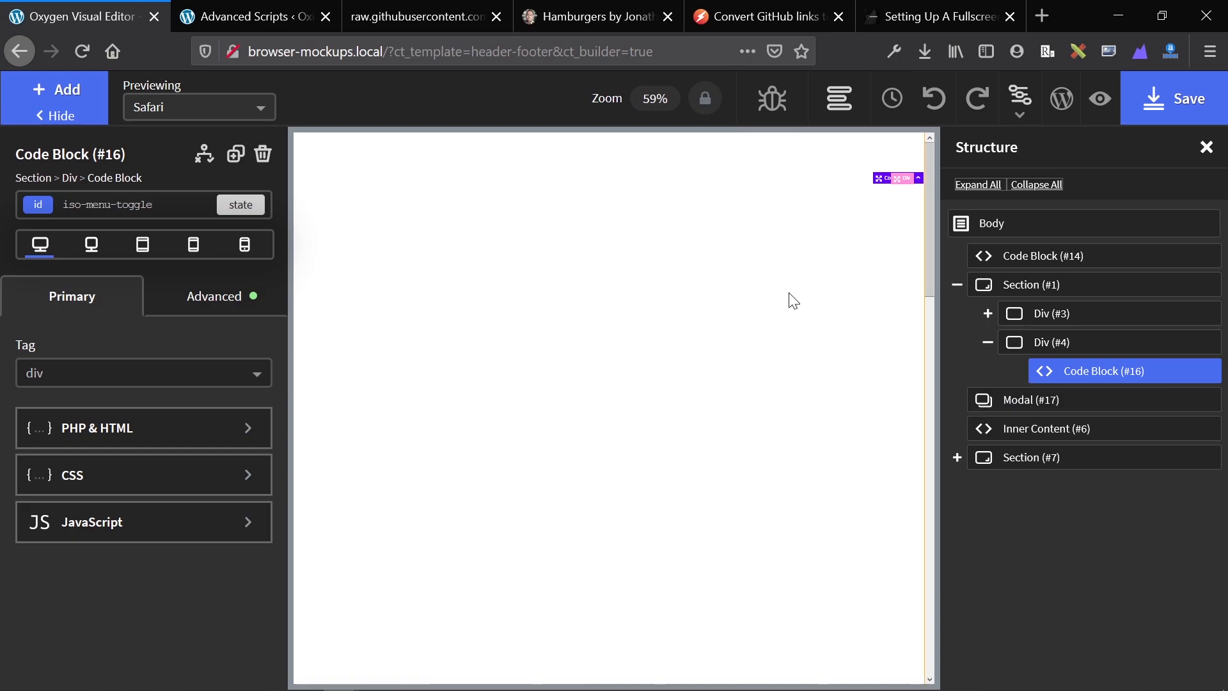
click(1032, 349)
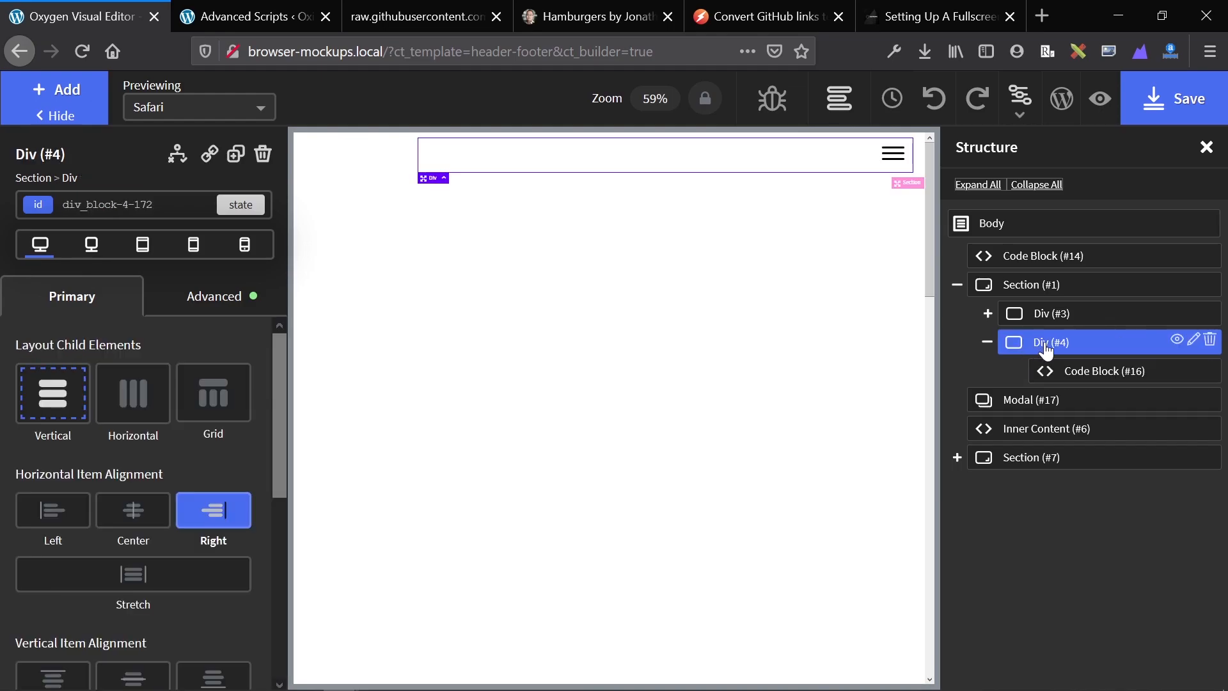
click(176, 300)
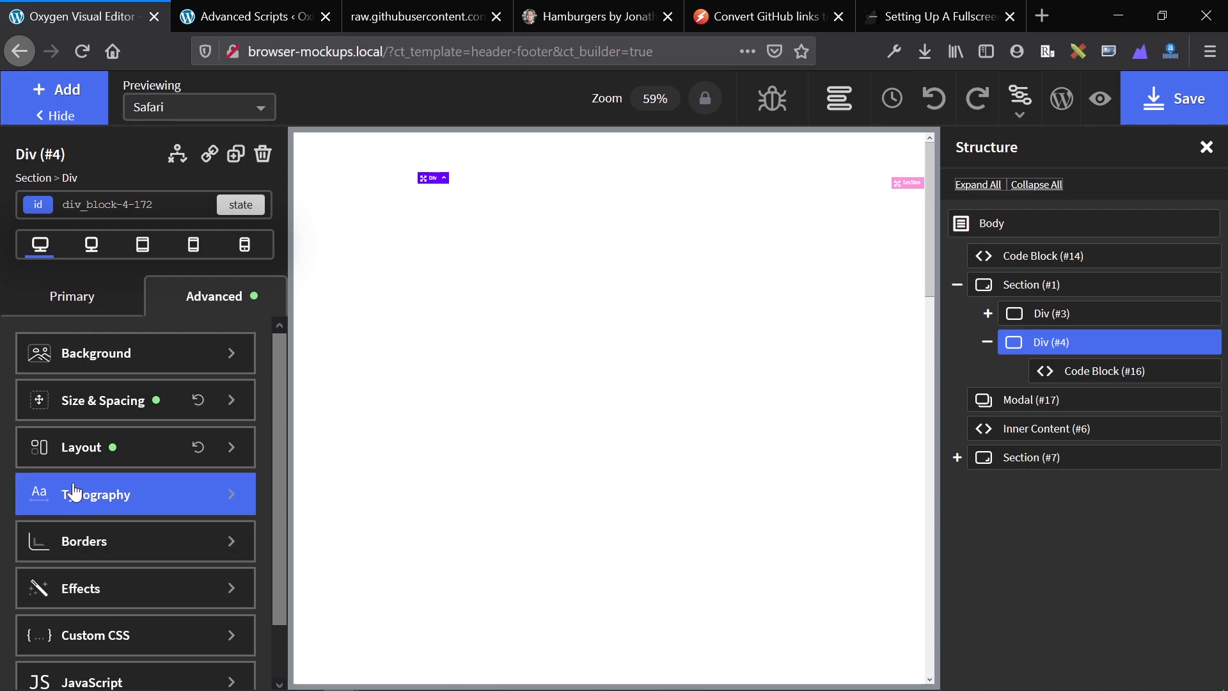
click(87, 452)
scroll(87, 454, down, 6)
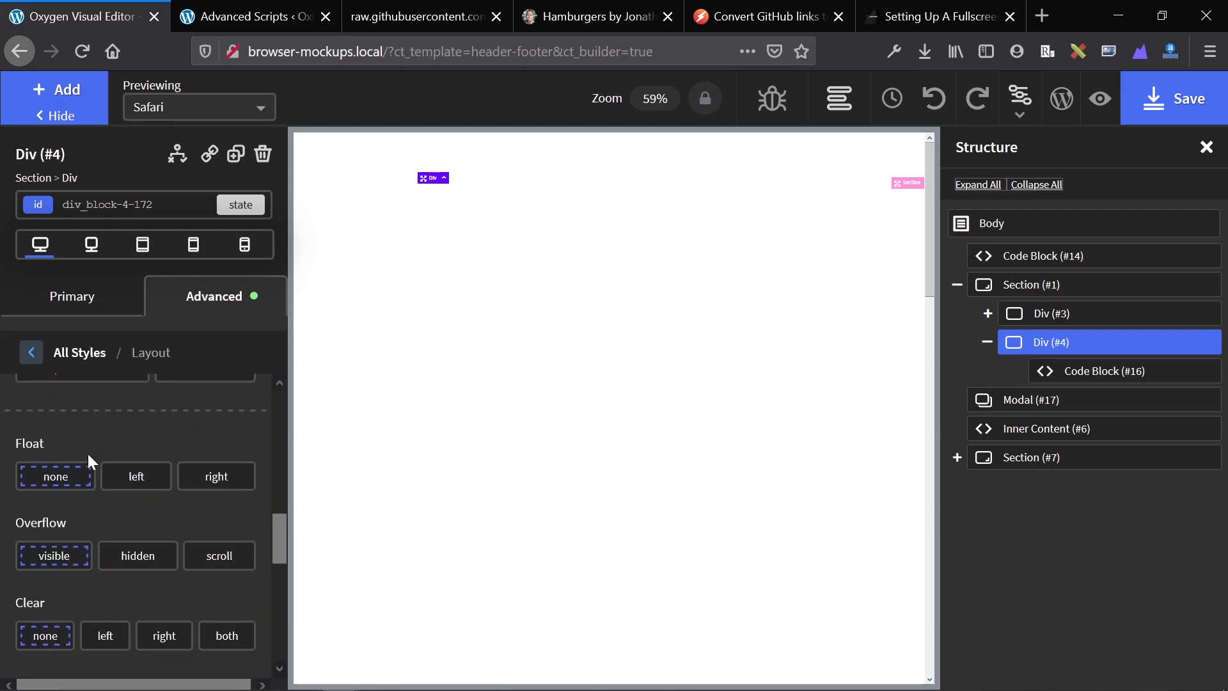
text(1401)
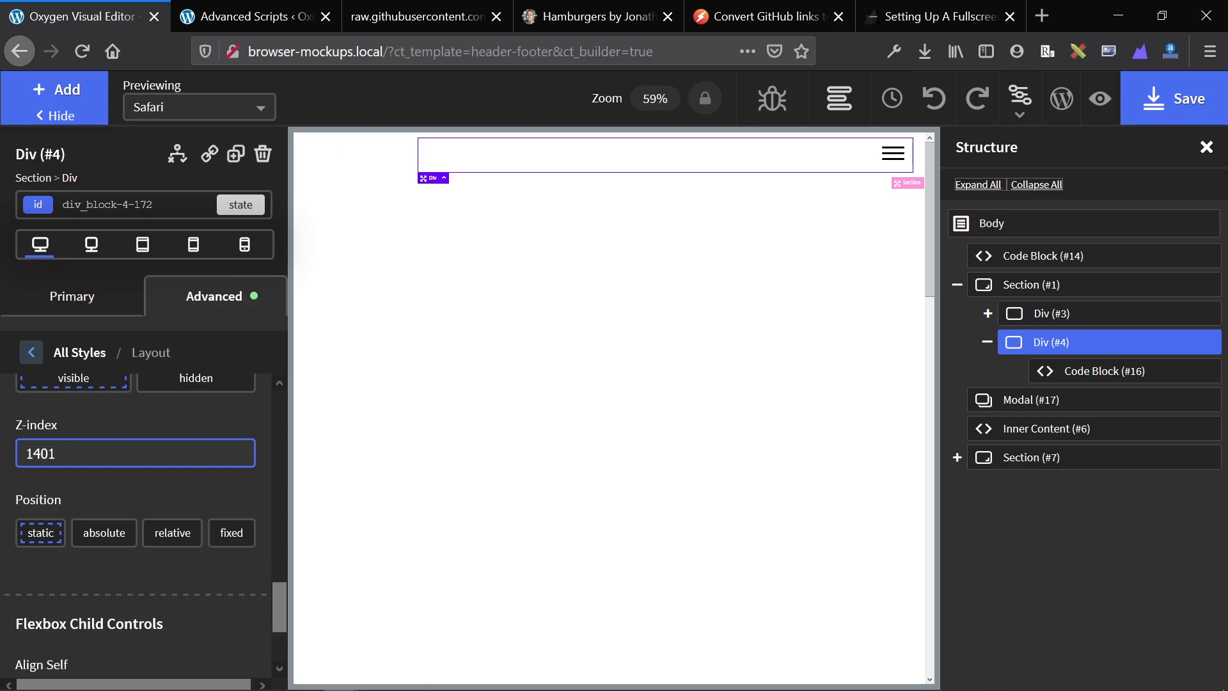
Set the modal's automatic closing, close on ESC key and close on backdrop click all to No, and save the template
click(459, 420)
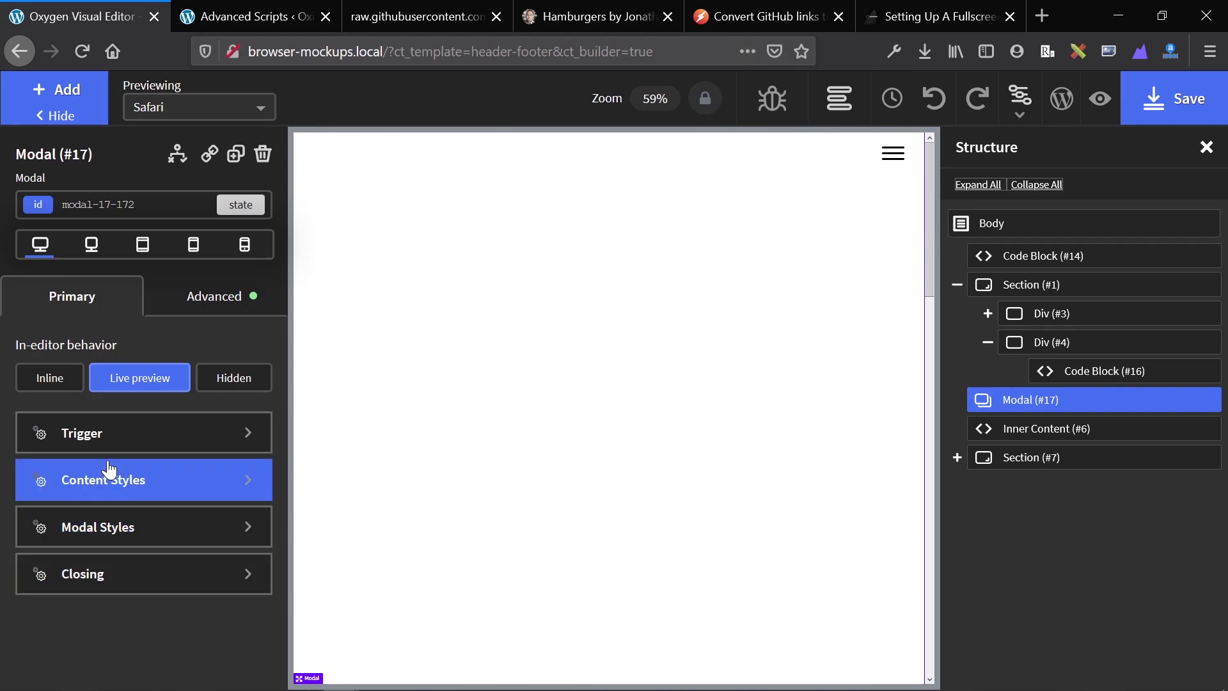
click(124, 584)
click(185, 469)
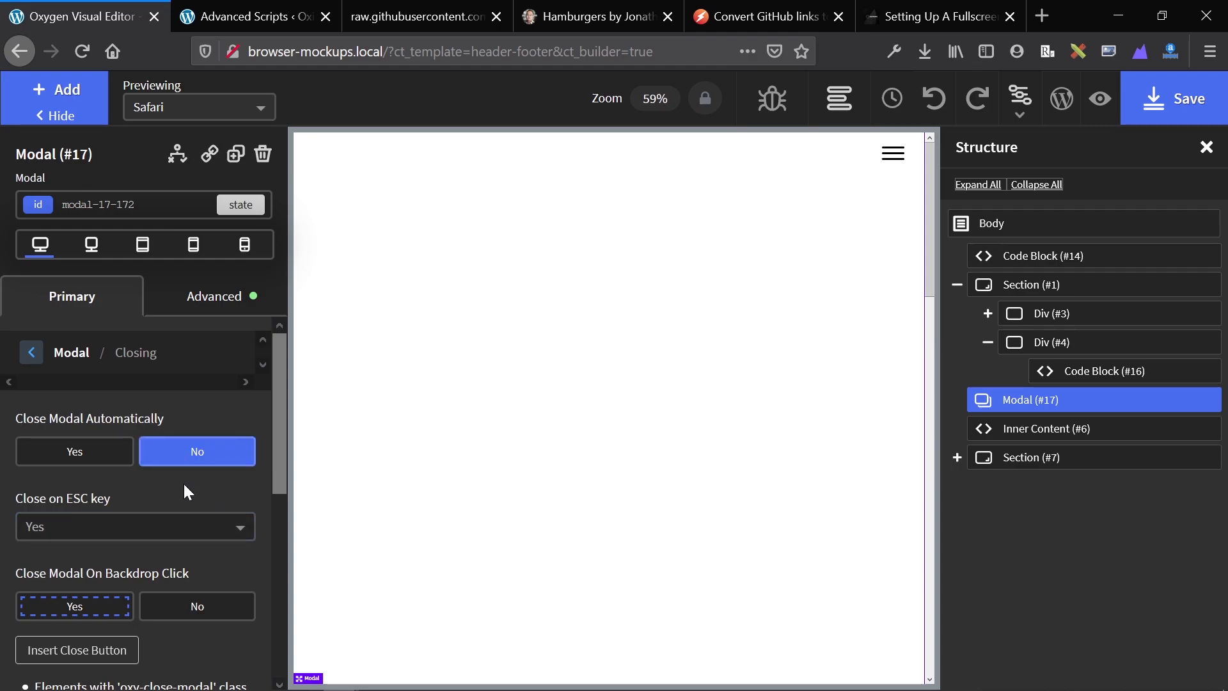
scroll(183, 483, down, 1)
click(187, 537)
click(170, 456)
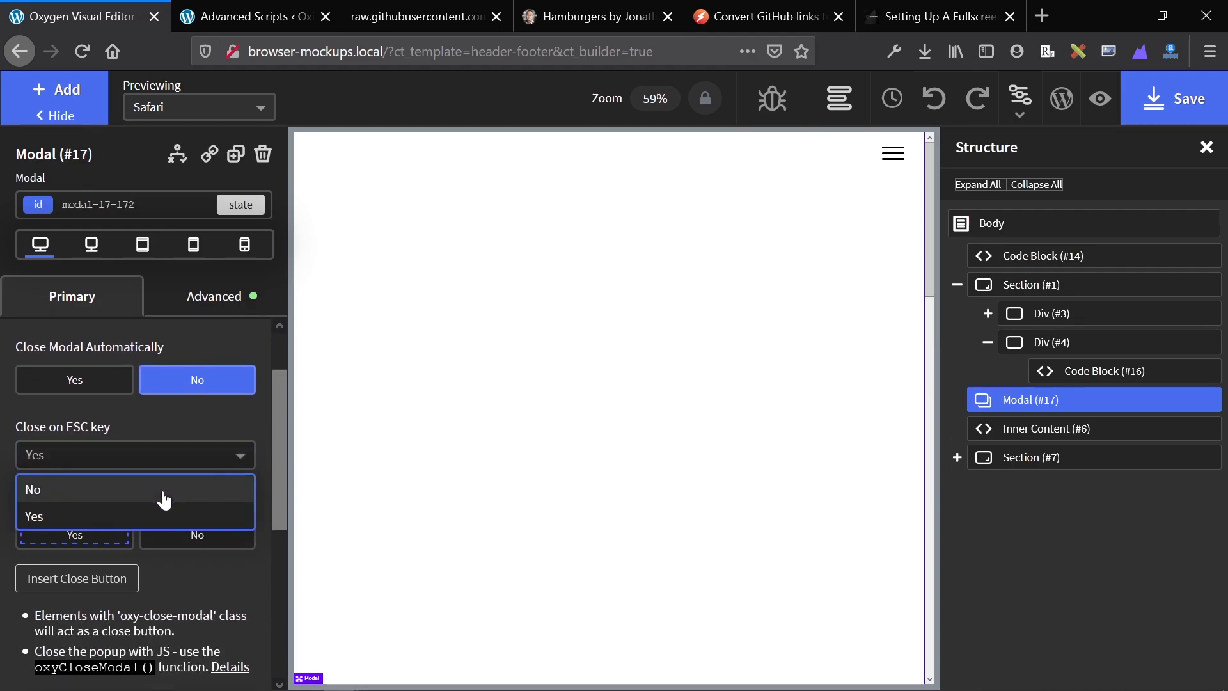
click(164, 489)
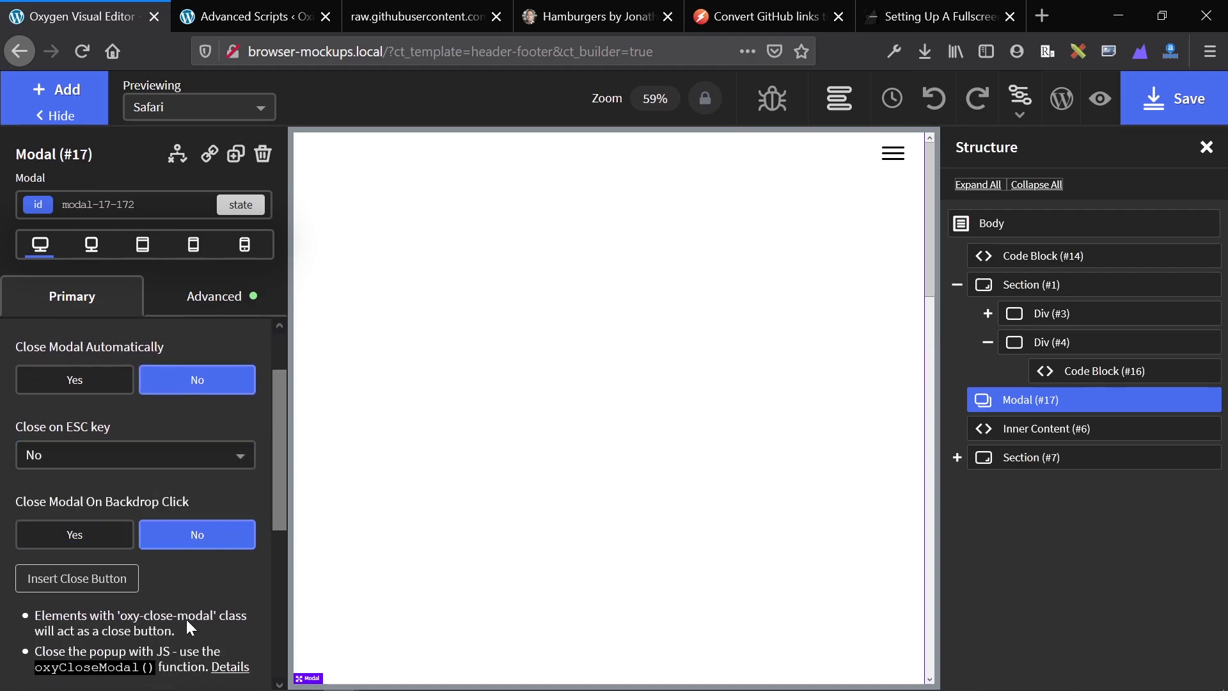
scroll(186, 619, down, 2)
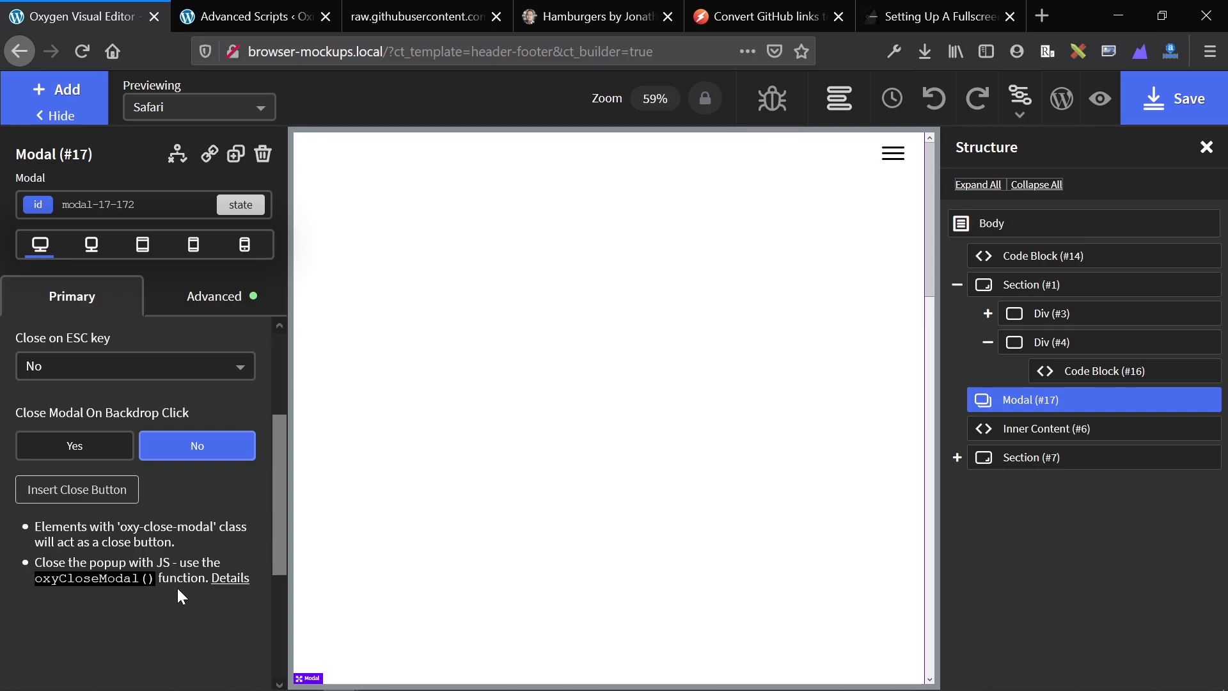
key(ctrl+s)
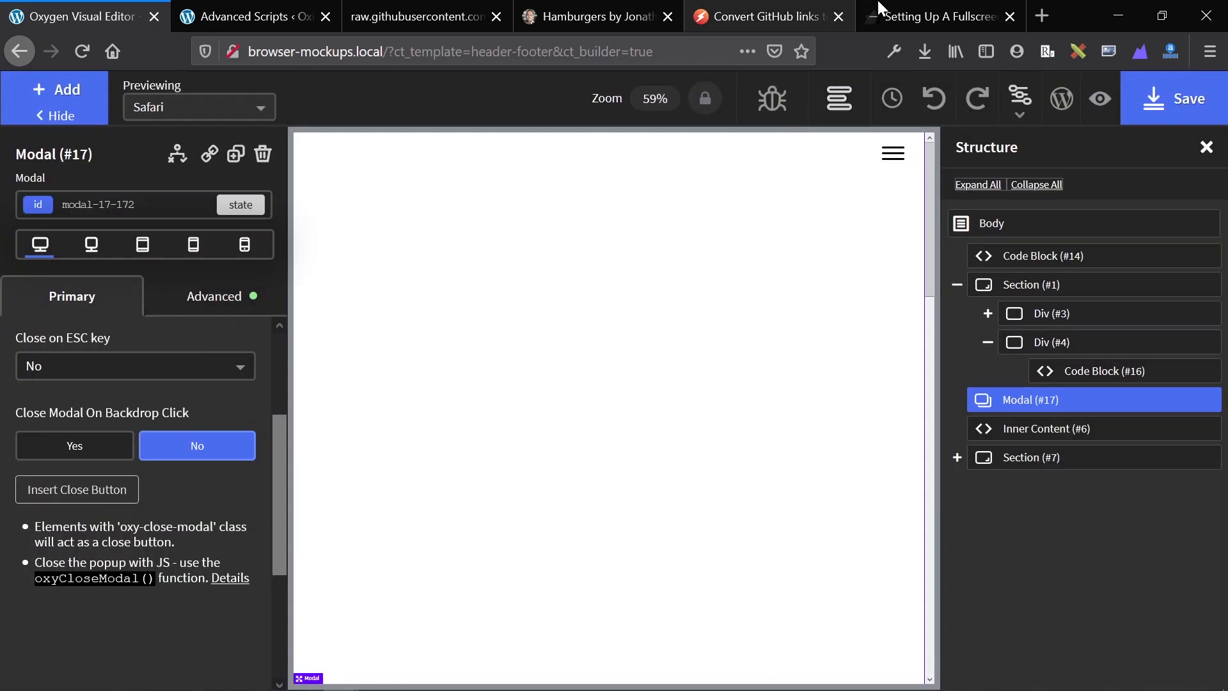
Check the modal close settings and the menu creation step in the Isotropic article, and return to the Oxygen editor
click(908, 9)
scroll(537, 448, down, 15)
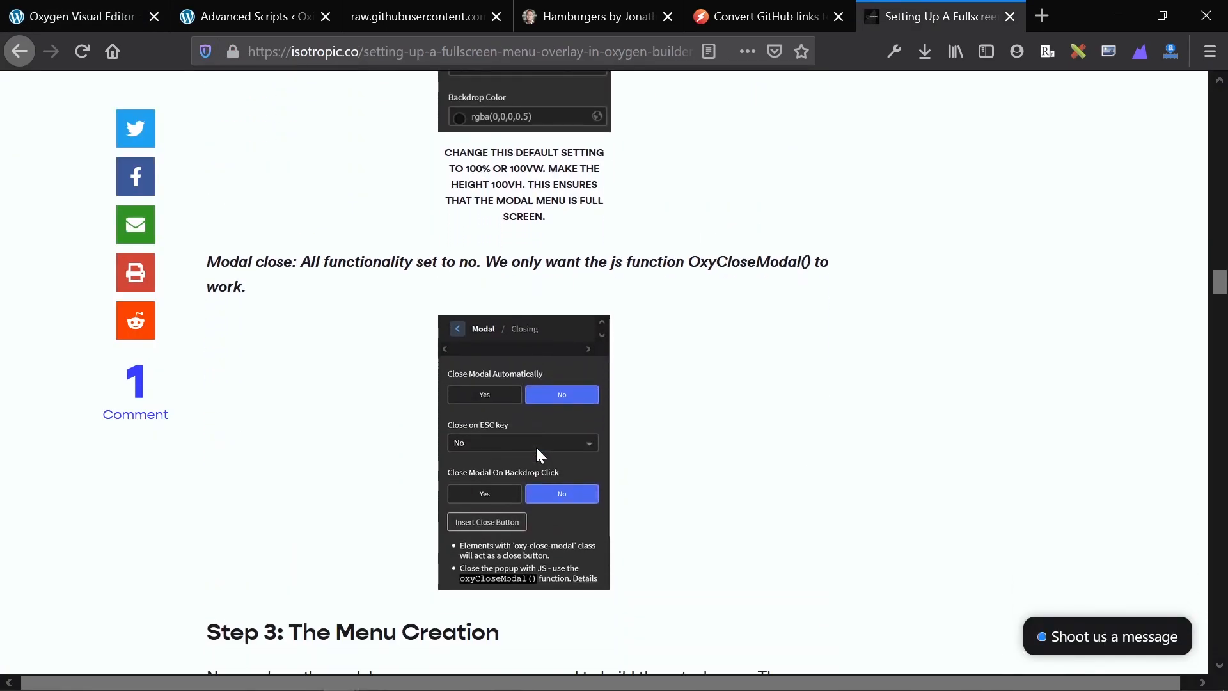
scroll(541, 455, down, 3)
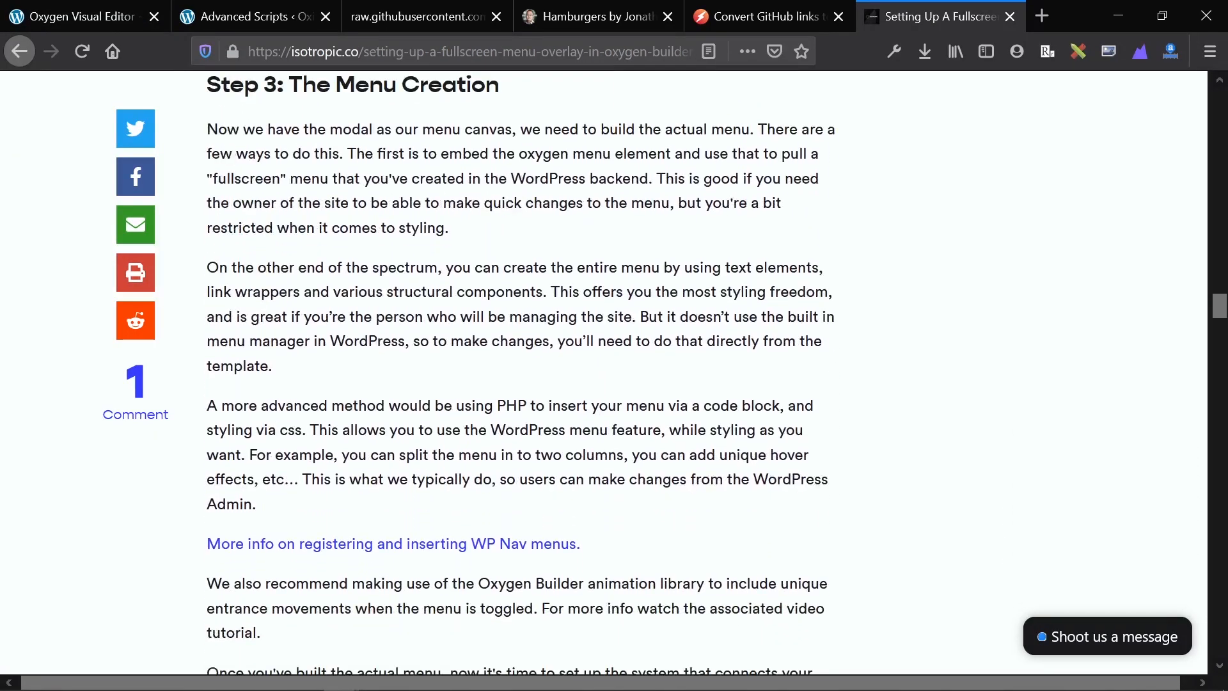
click(138, 9)
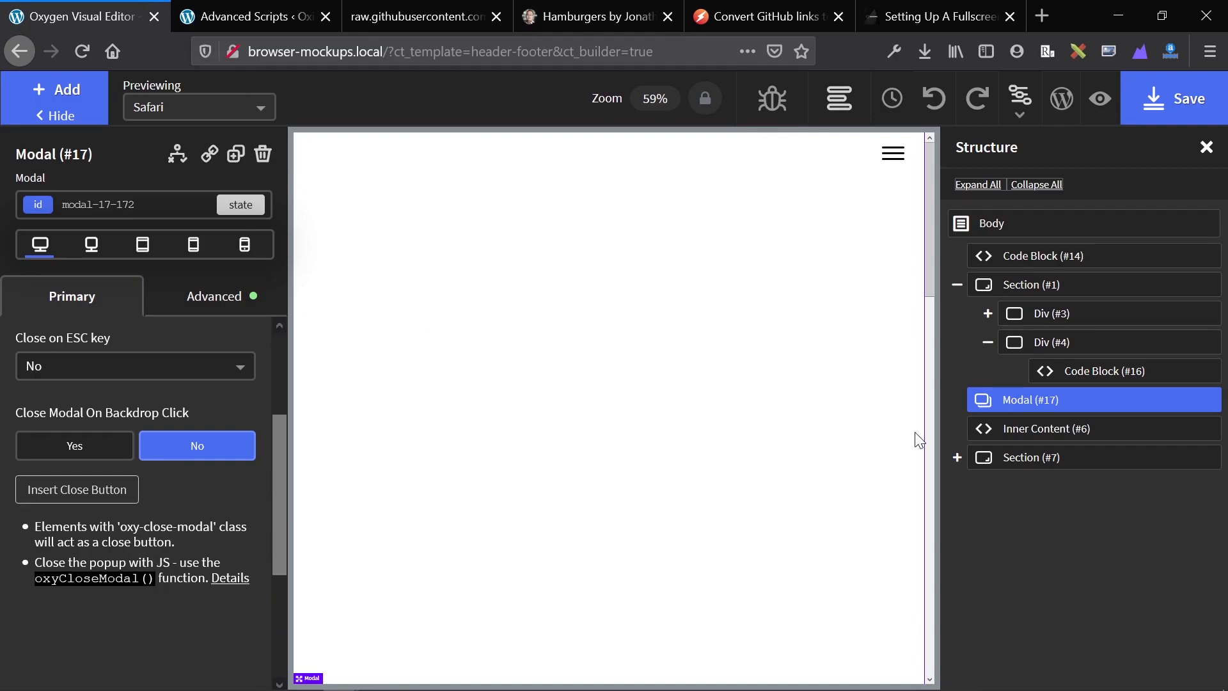
click(179, 298)
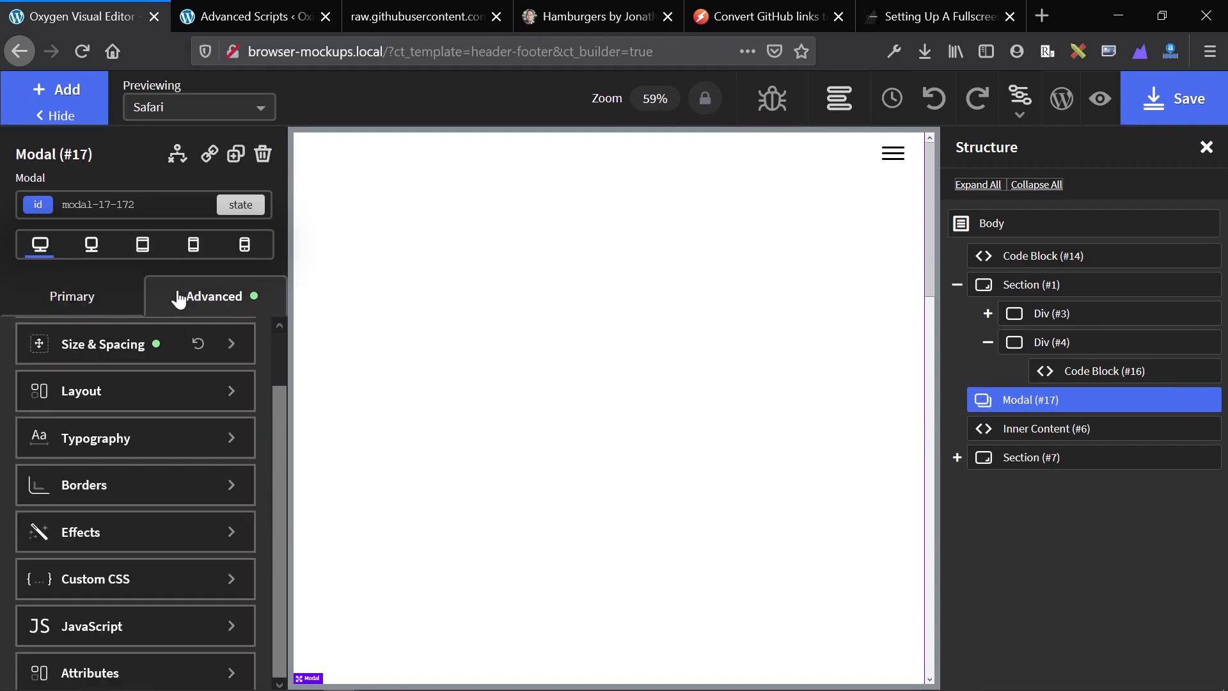
scroll(13, 505, up, 1)
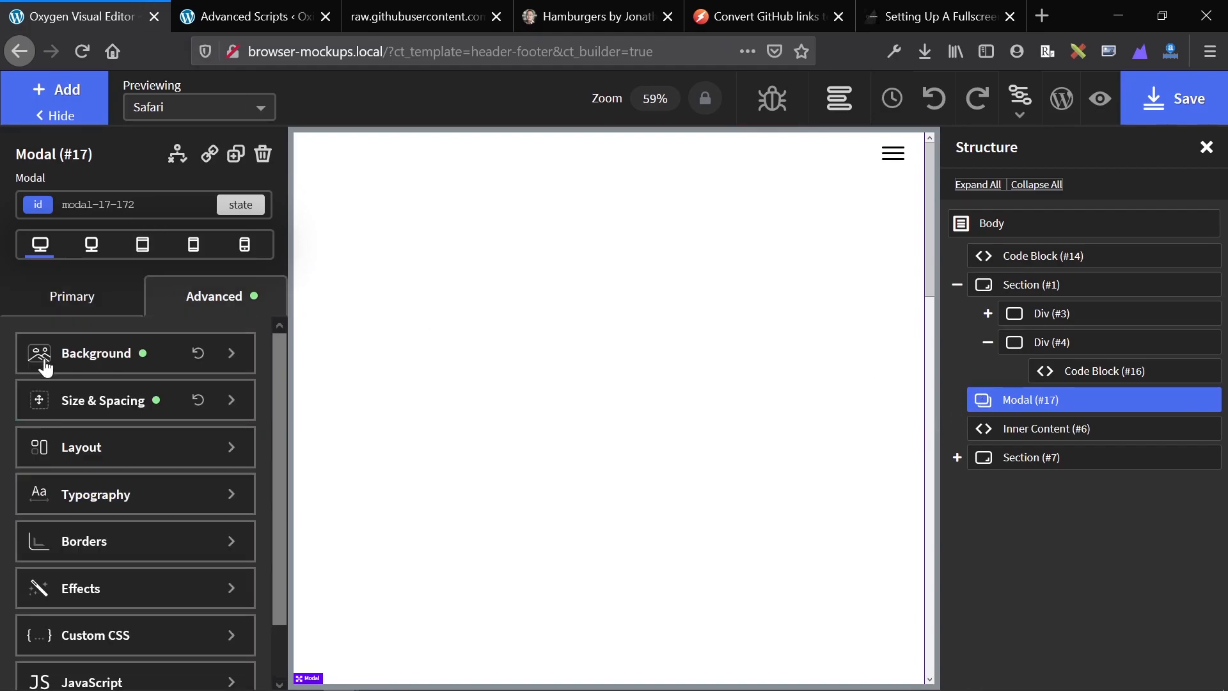
click(62, 304)
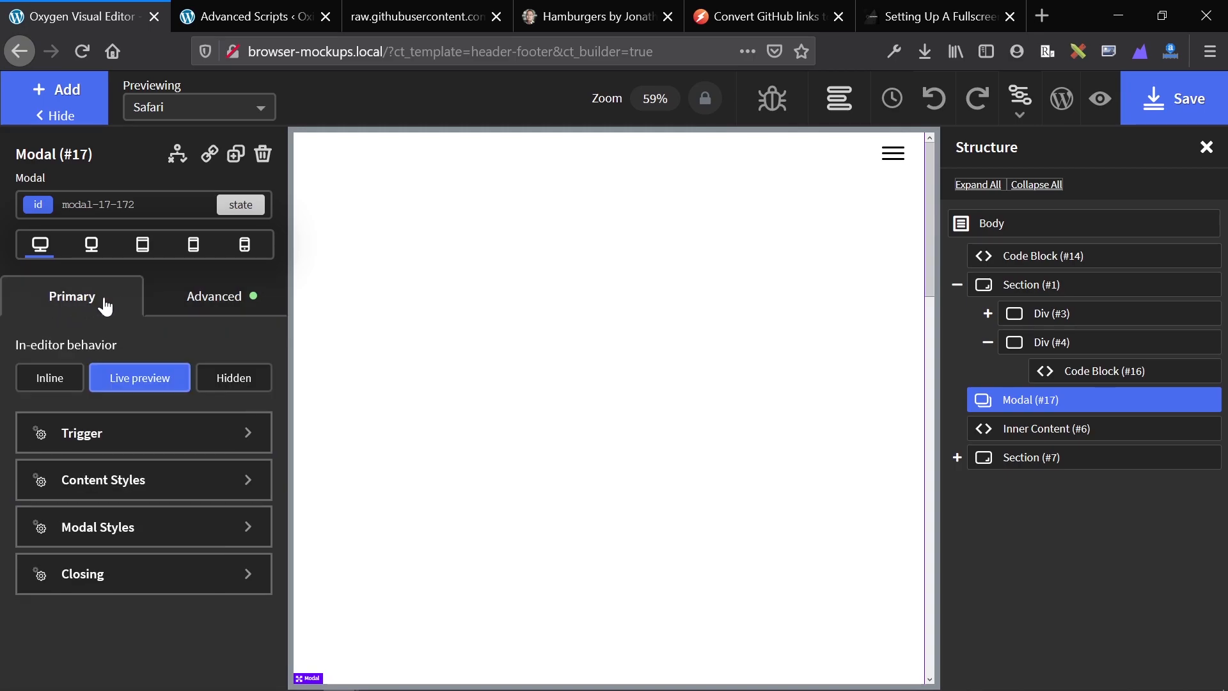
click(185, 295)
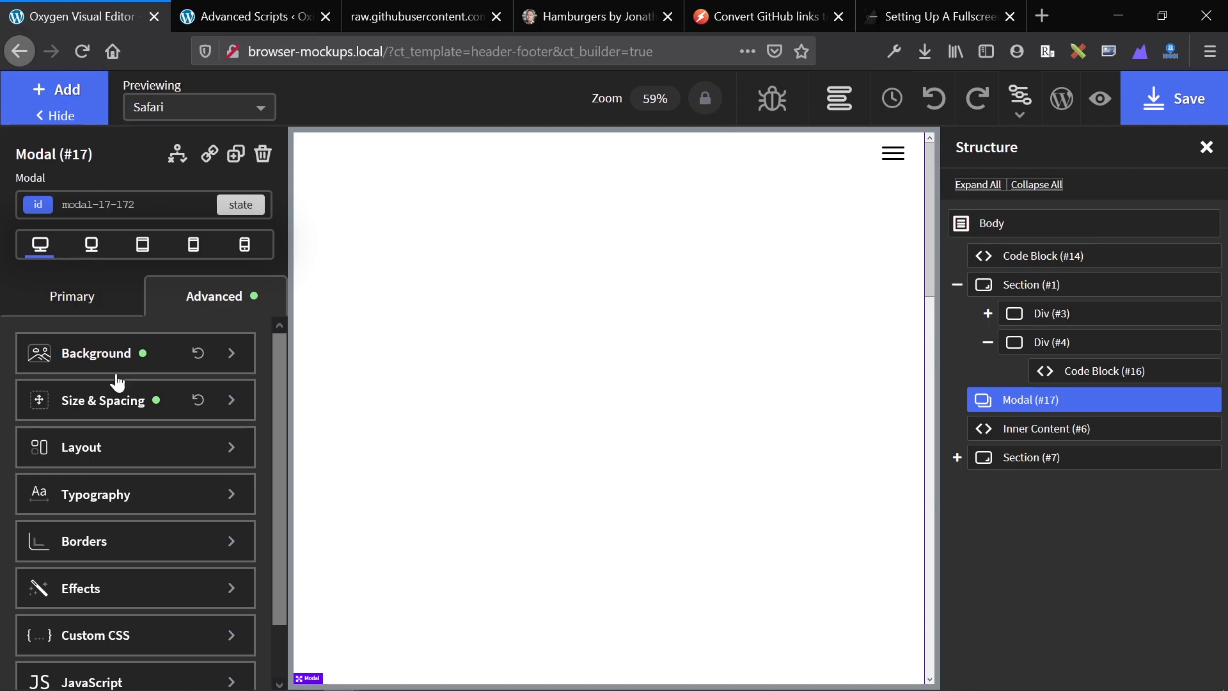
Add a Menu element inside the modal and set its layout to vertical
click(67, 114)
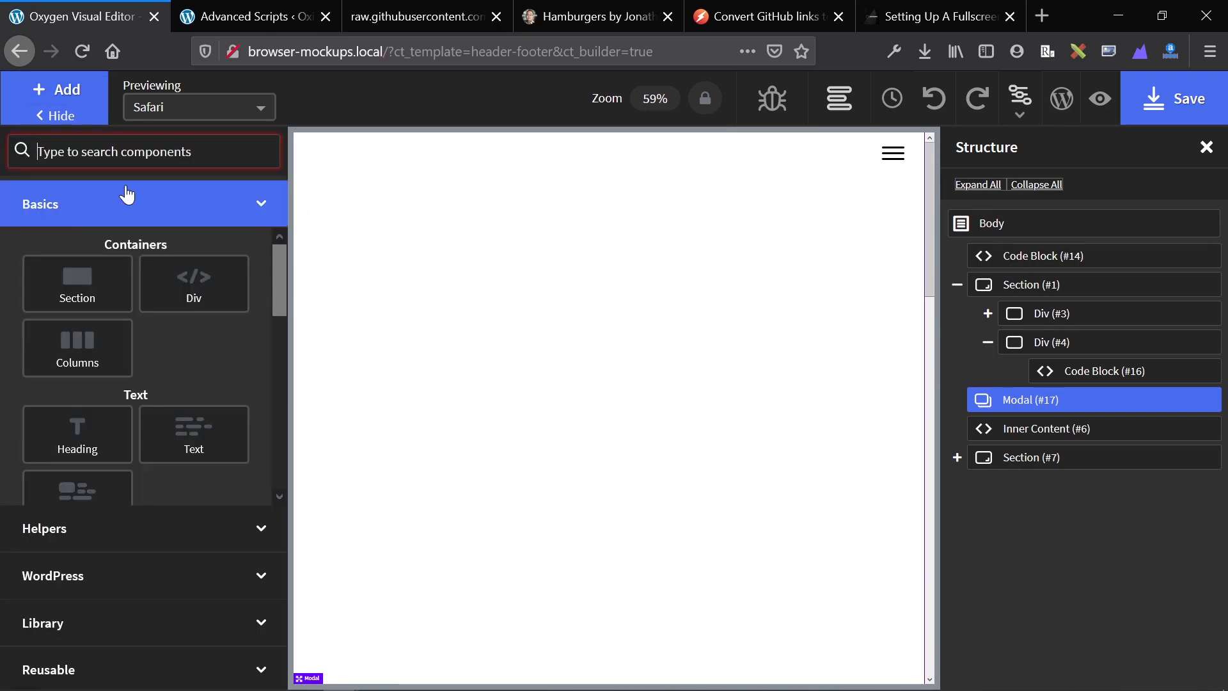
text(menu)
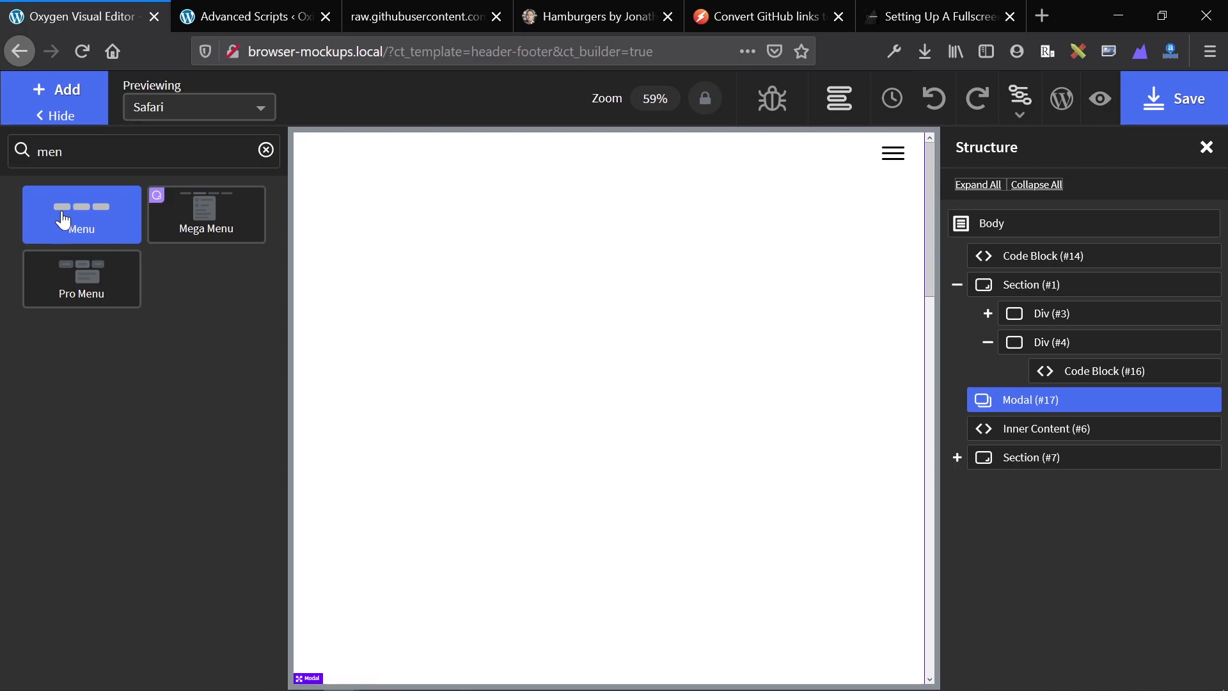
click(77, 217)
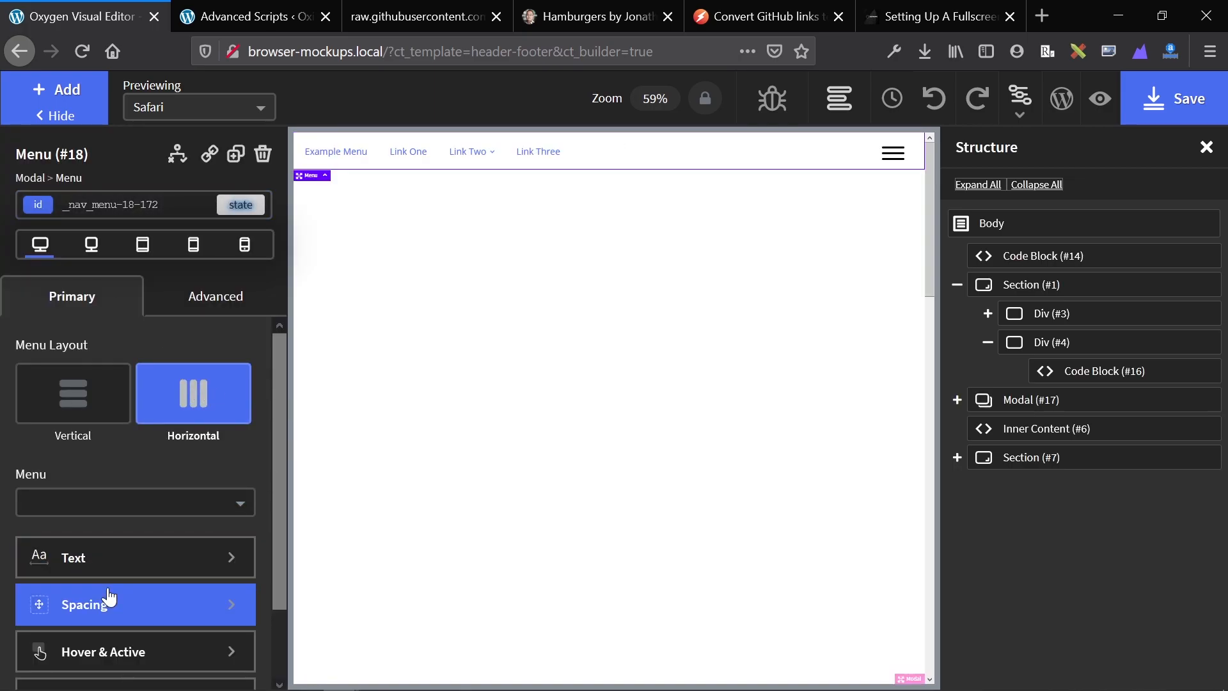
scroll(106, 592, down, 1)
click(73, 362)
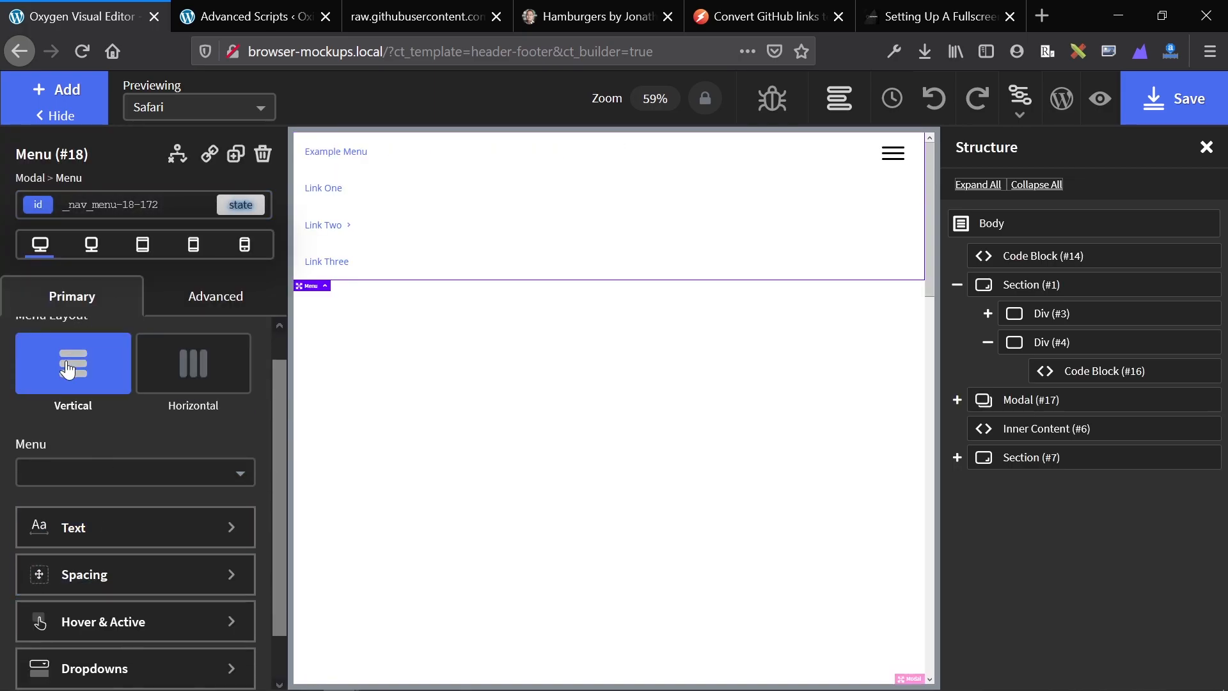
click(418, 440)
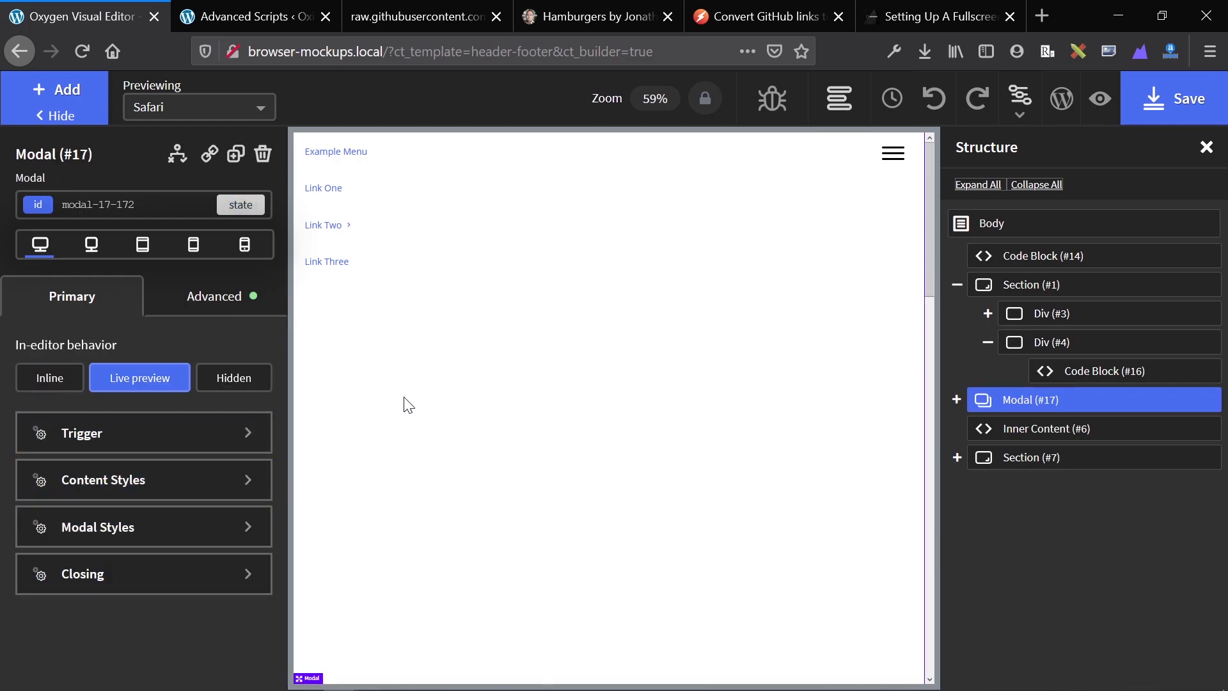
Wrap the modal's menu in a div and set the div's width to 100%
right_click(447, 248)
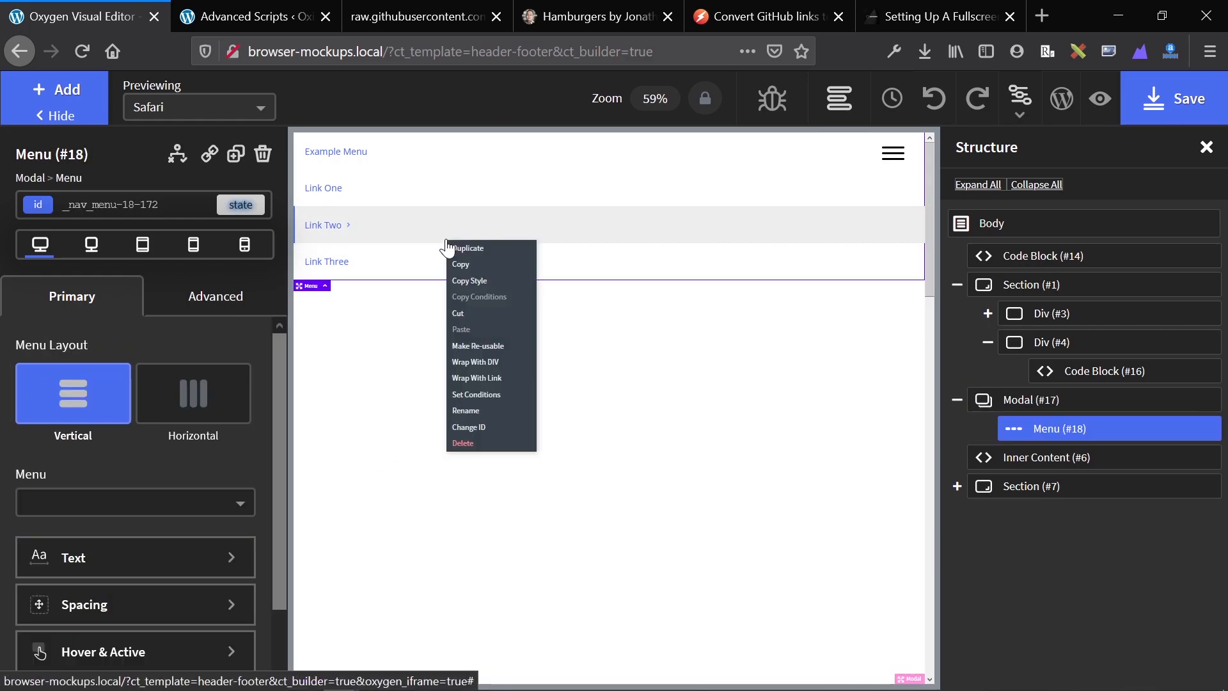
click(493, 377)
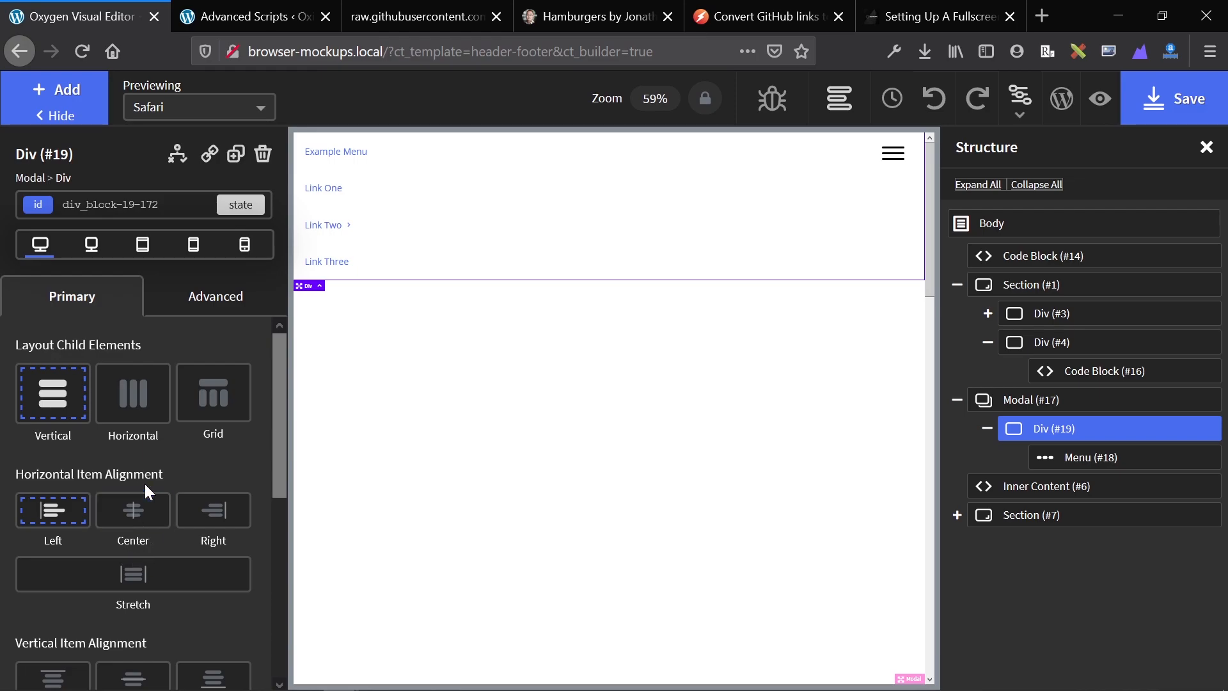
scroll(144, 482, down, 5)
click(128, 512)
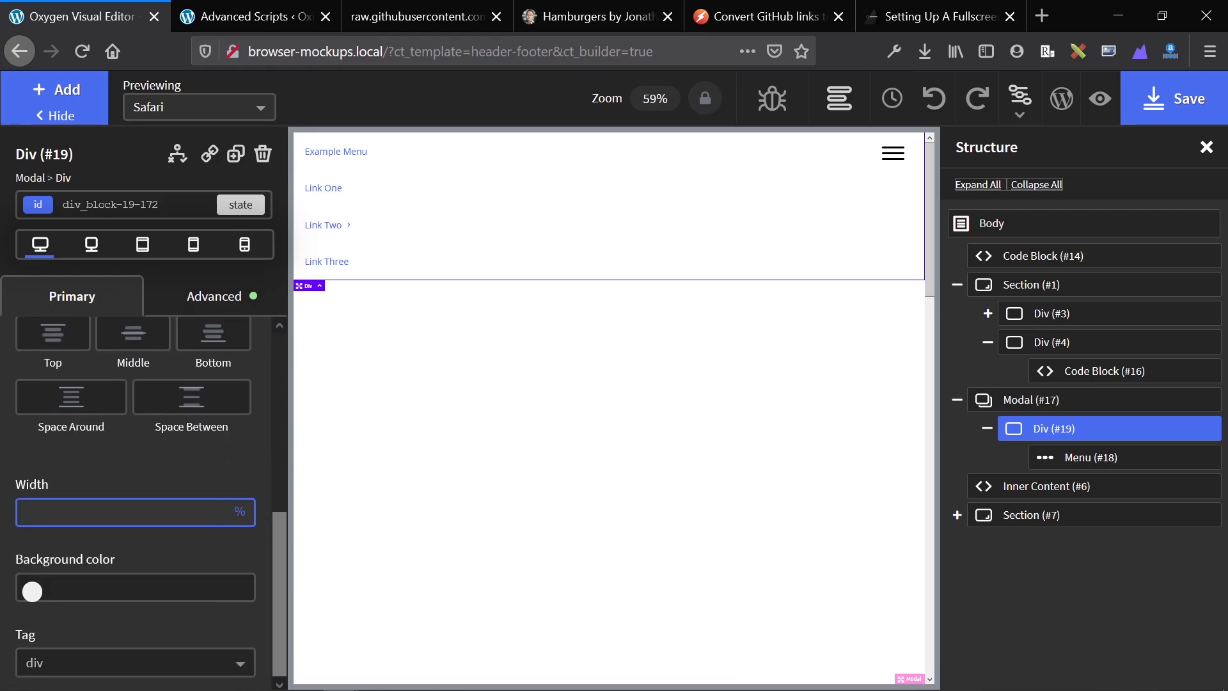
text(100)
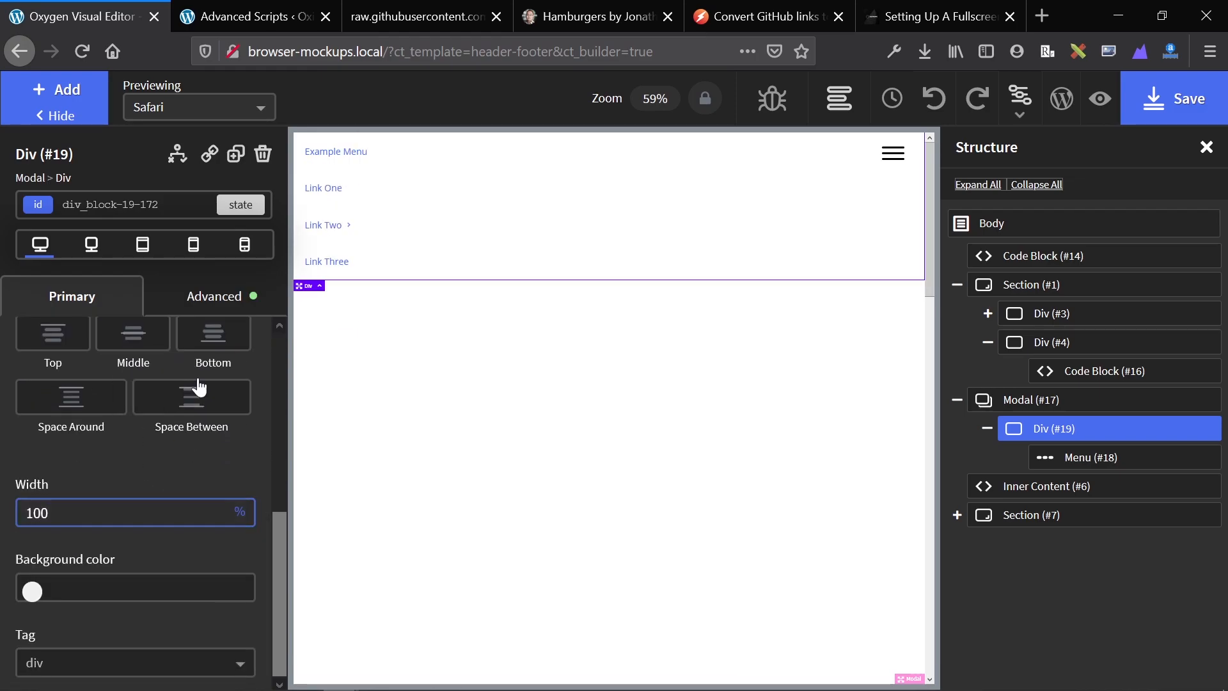
Set the menu wrapper div's height to 100% and its padding to 20 px on all sides
click(216, 295)
click(106, 400)
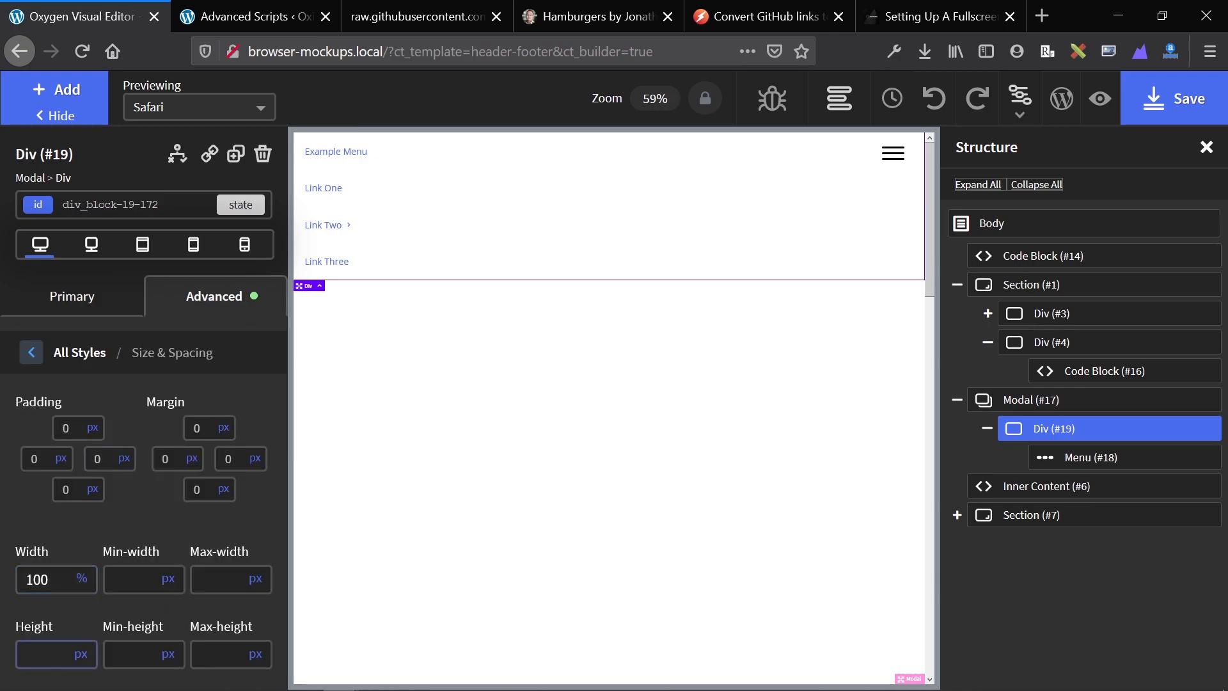
click(81, 654)
click(77, 680)
text(1)
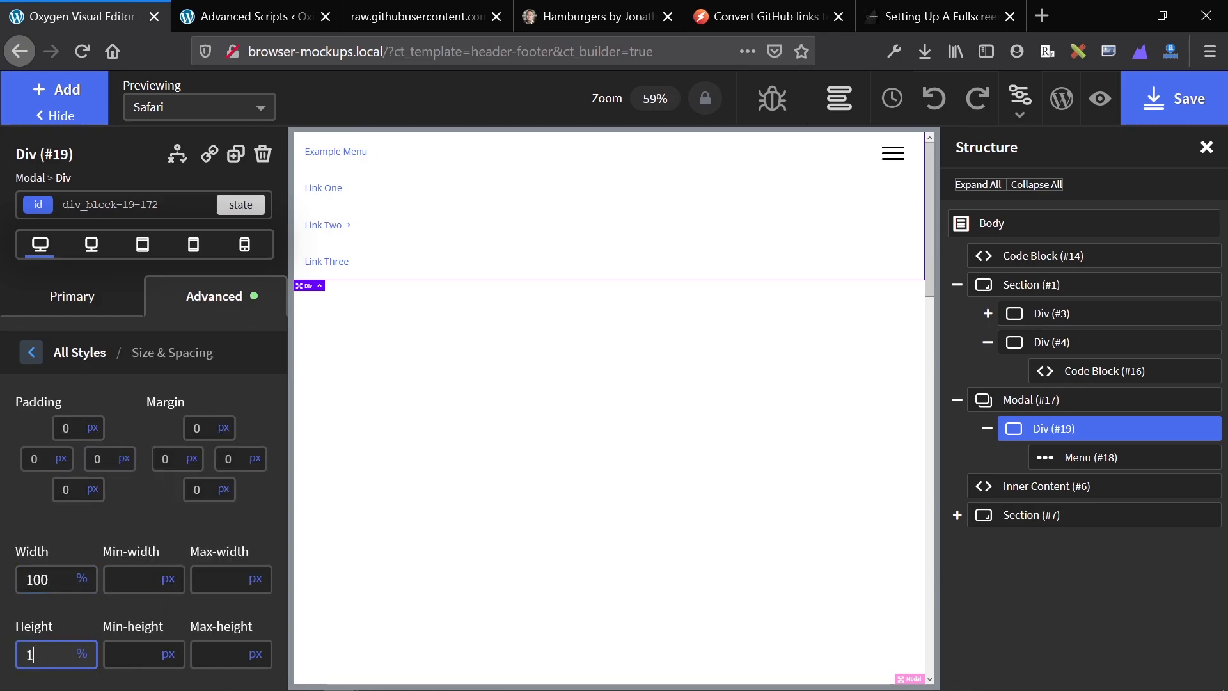
text(00)
click(67, 428)
text(20)
click(78, 516)
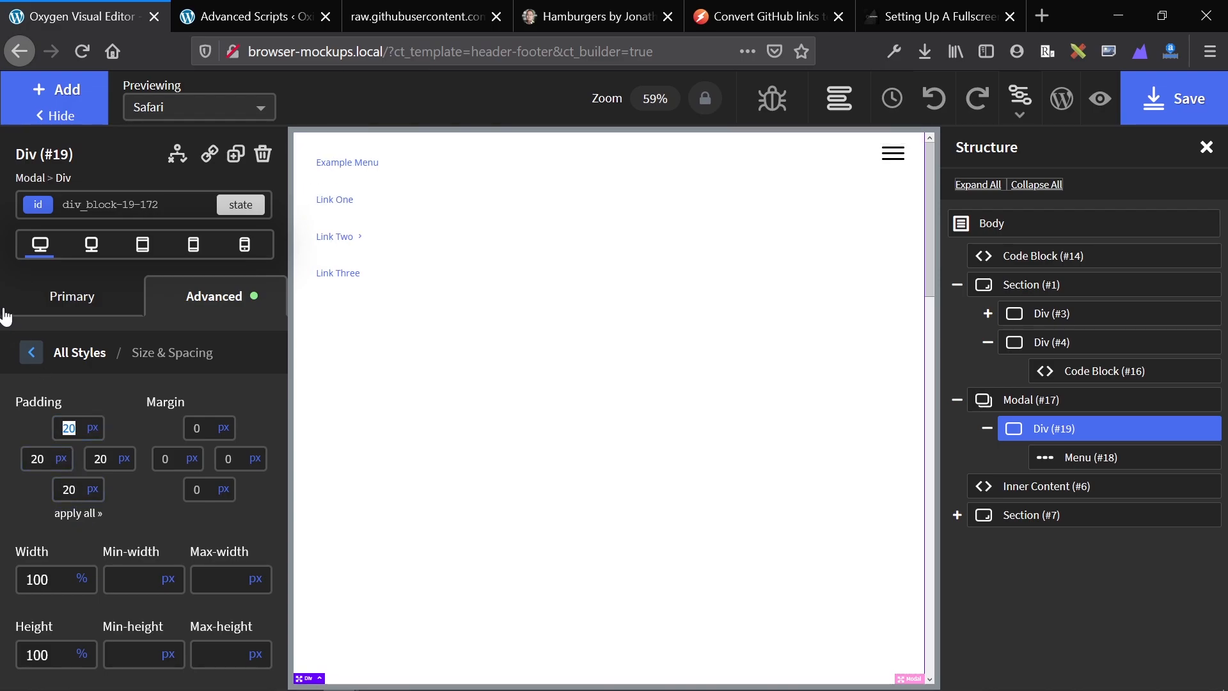
Align the wrapper div's items vertically to the middle and horizontally to the left
click(28, 354)
click(69, 296)
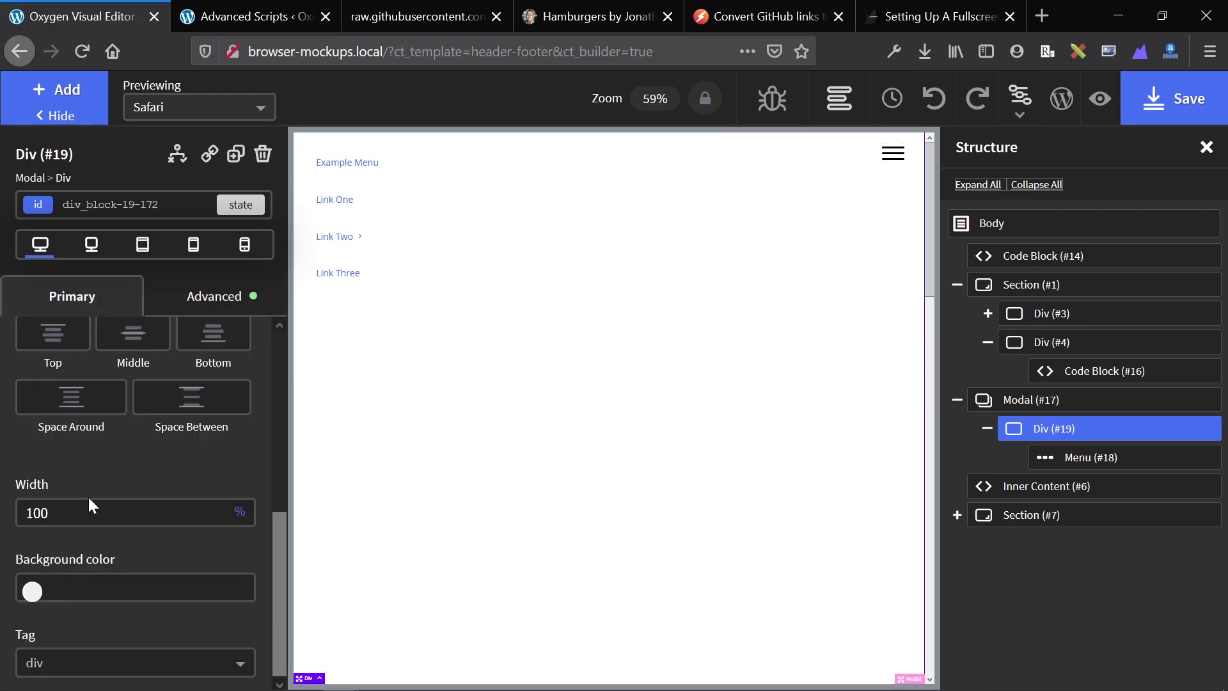
scroll(89, 448, up, 3)
click(133, 555)
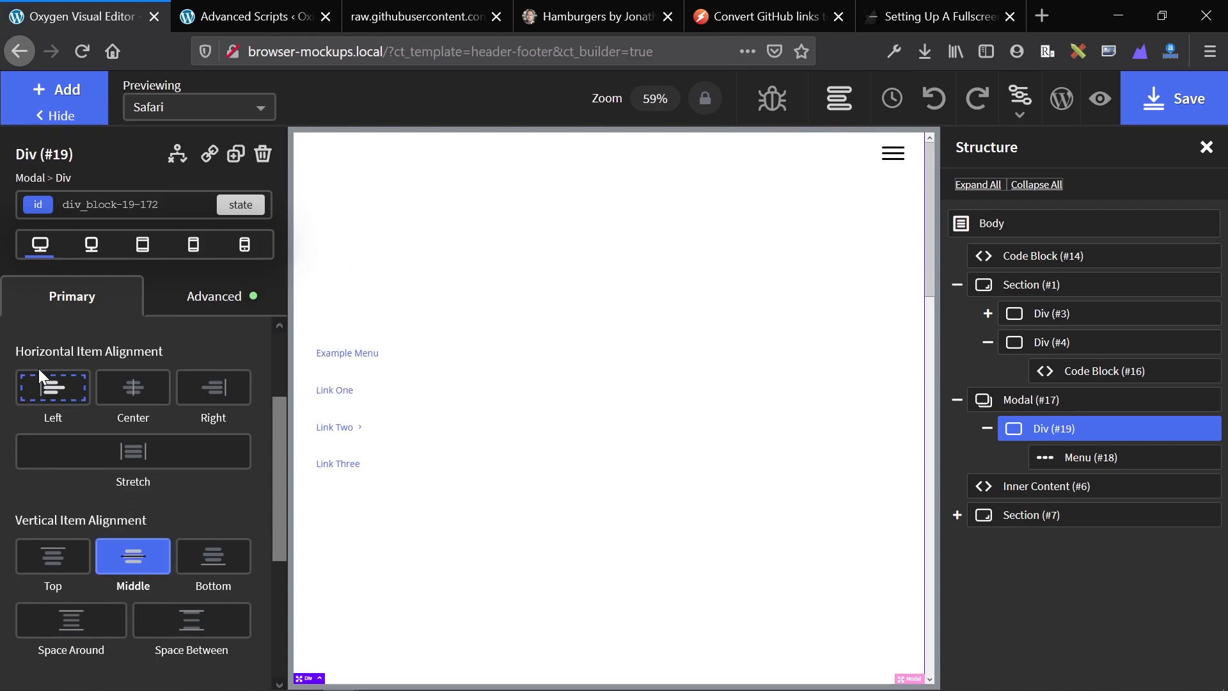
click(59, 398)
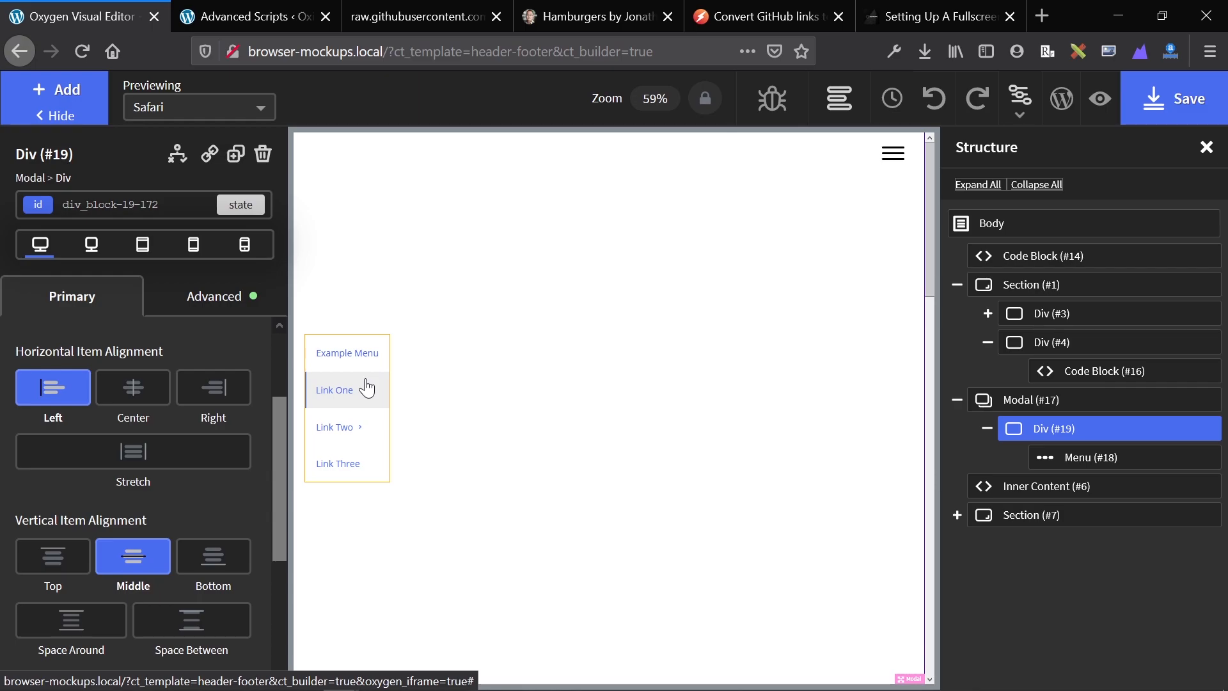
Replace the menu in the wrapper div with a Text element and center the div's items horizontally
click(376, 473)
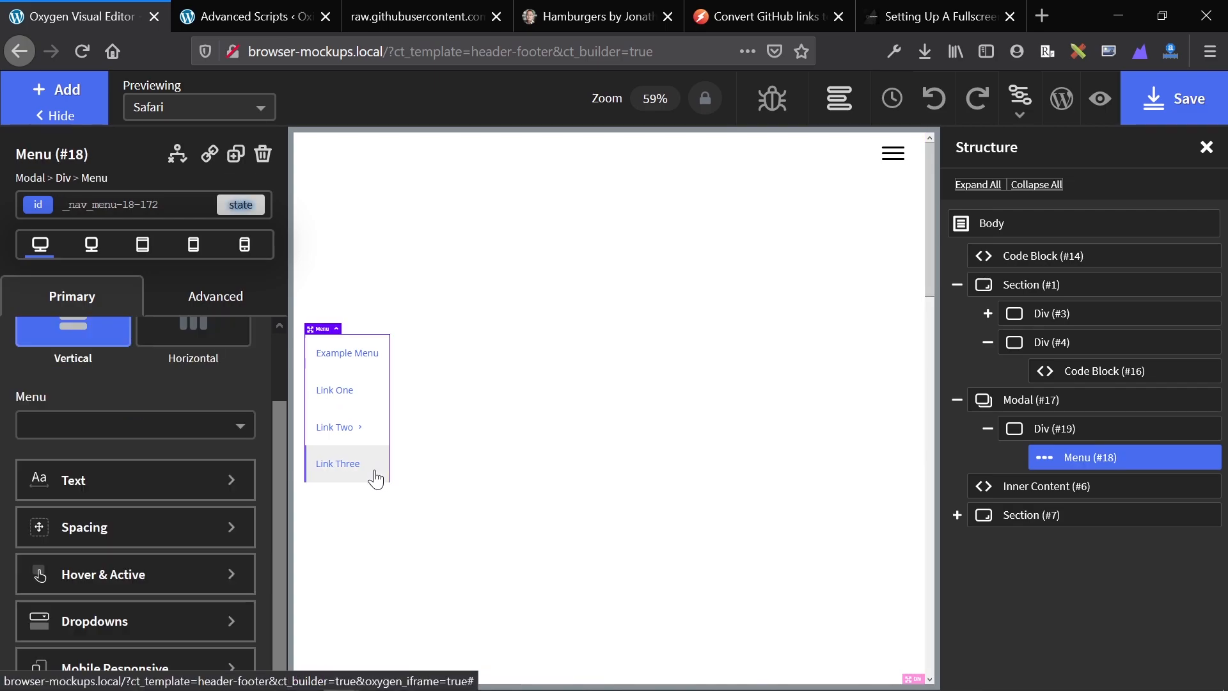
key(Delete)
click(55, 90)
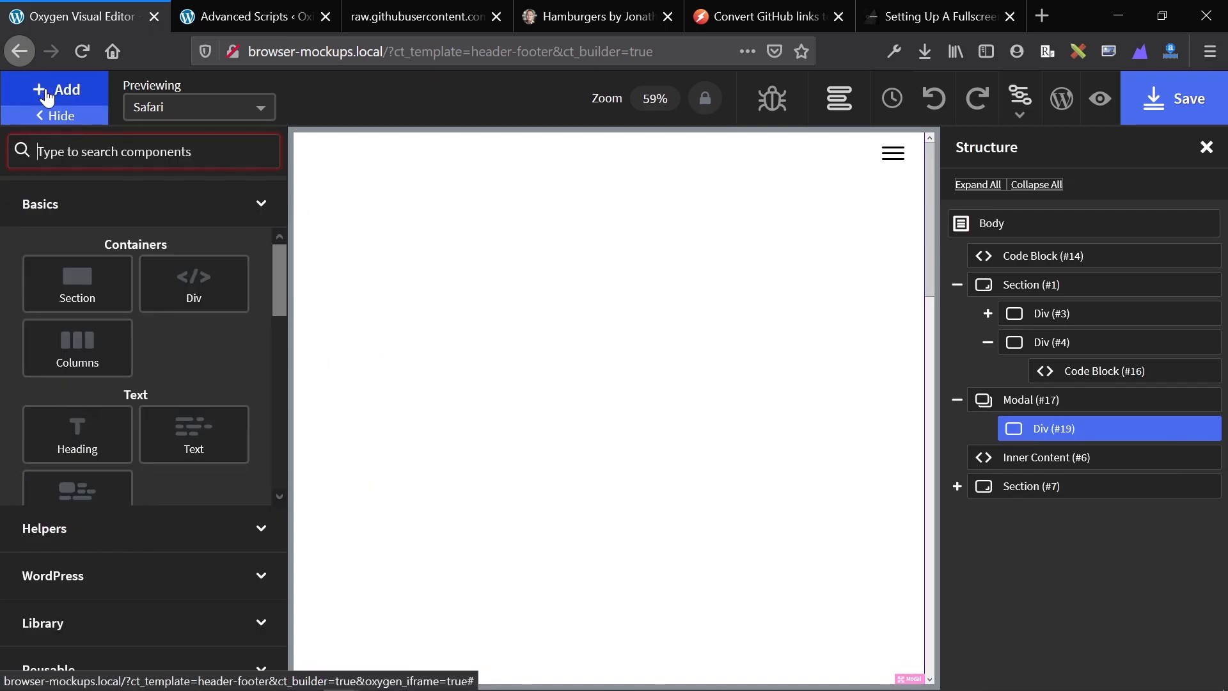
click(186, 425)
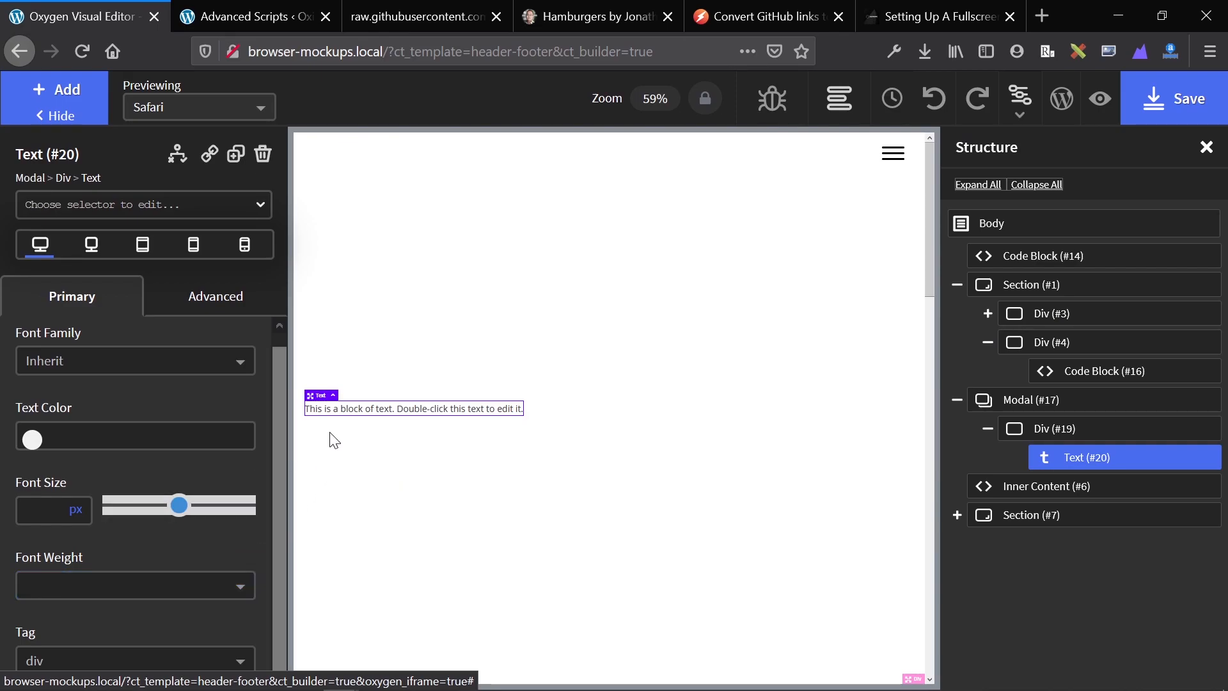
click(1050, 428)
click(121, 503)
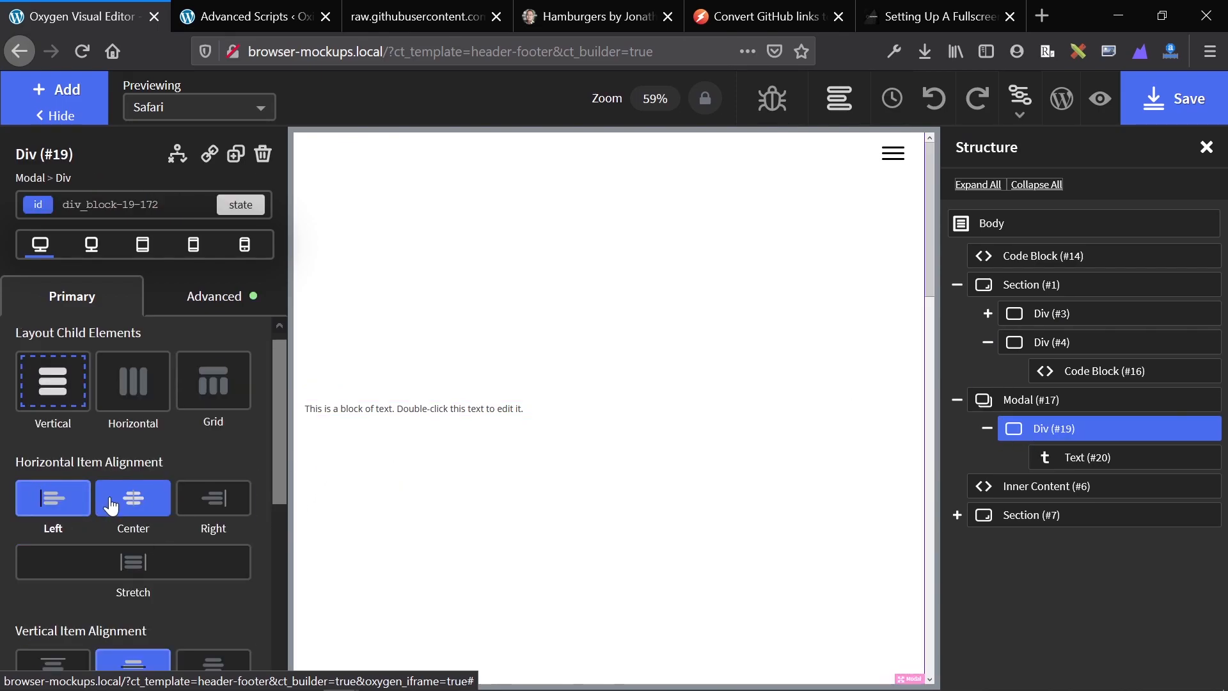
Set the text element's font size to 60 px and change its content to Home
click(552, 409)
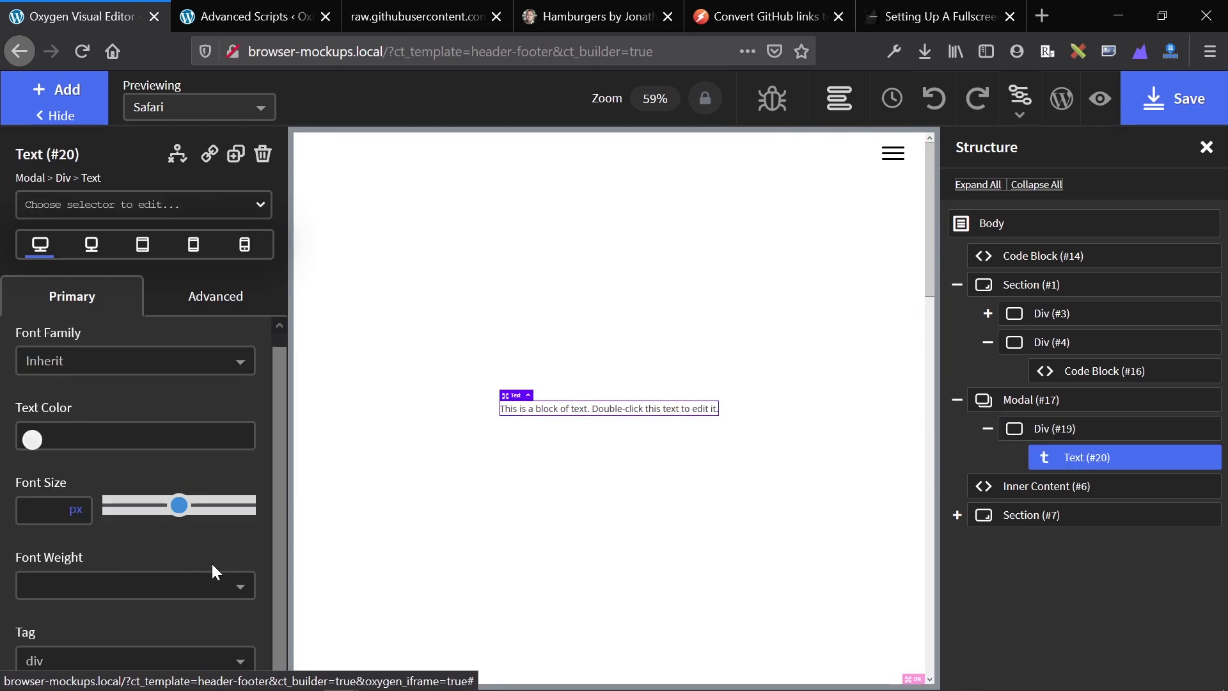
text(60)
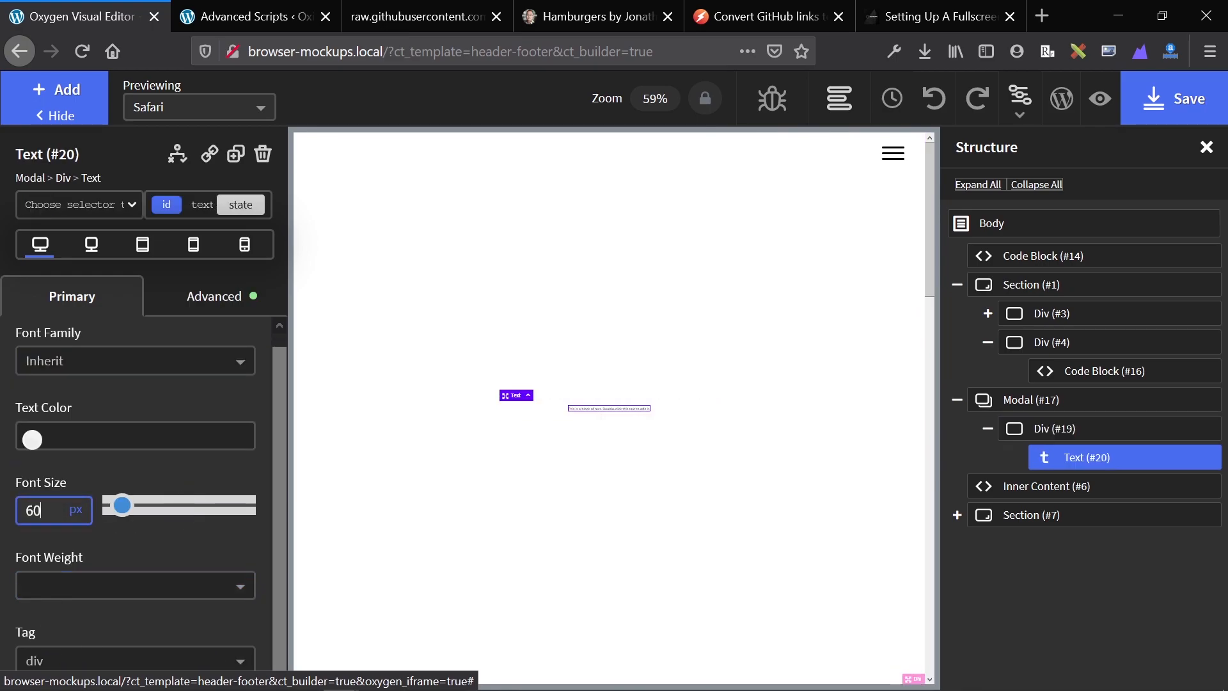
double_click(492, 440)
key(ctrl+a)
text(Home)
click(488, 433)
Duplicate the Home text element four times inside the modal's div
click(636, 395)
key(ctrl+d)
key(ctrl+d)
key(ctrl+d)
key(ctrl+d)
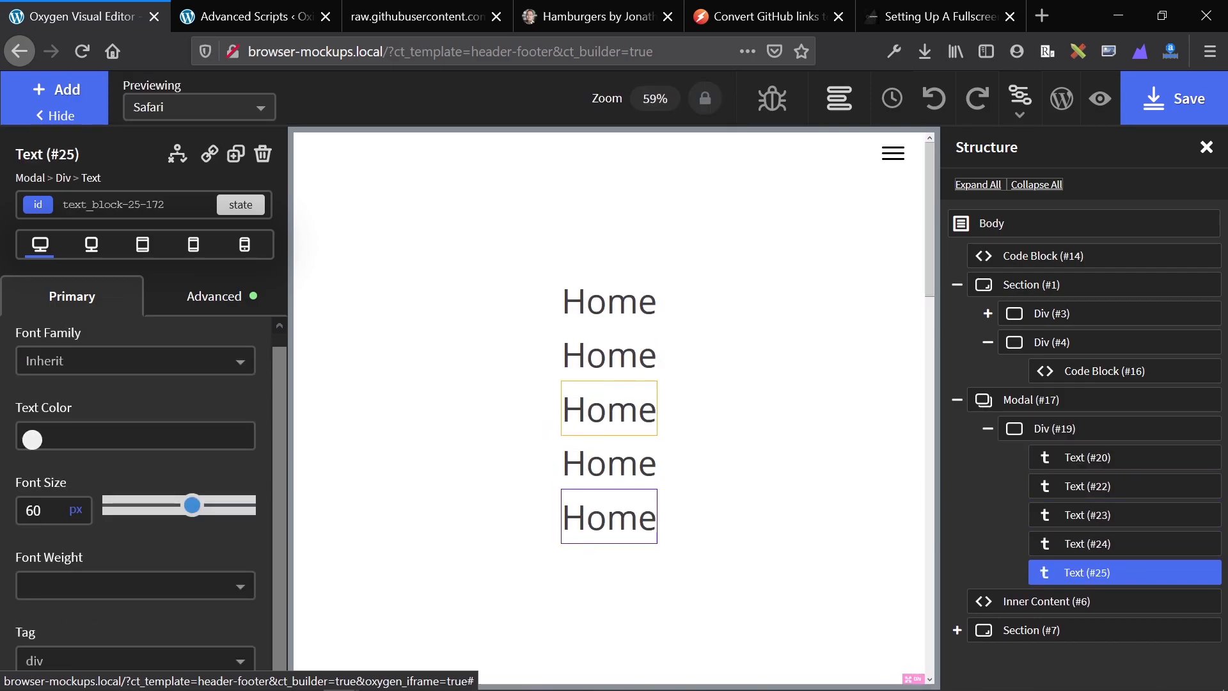
Change the second and third Home texts in the modal's div to About and Contact
double_click(610, 355)
text(About)
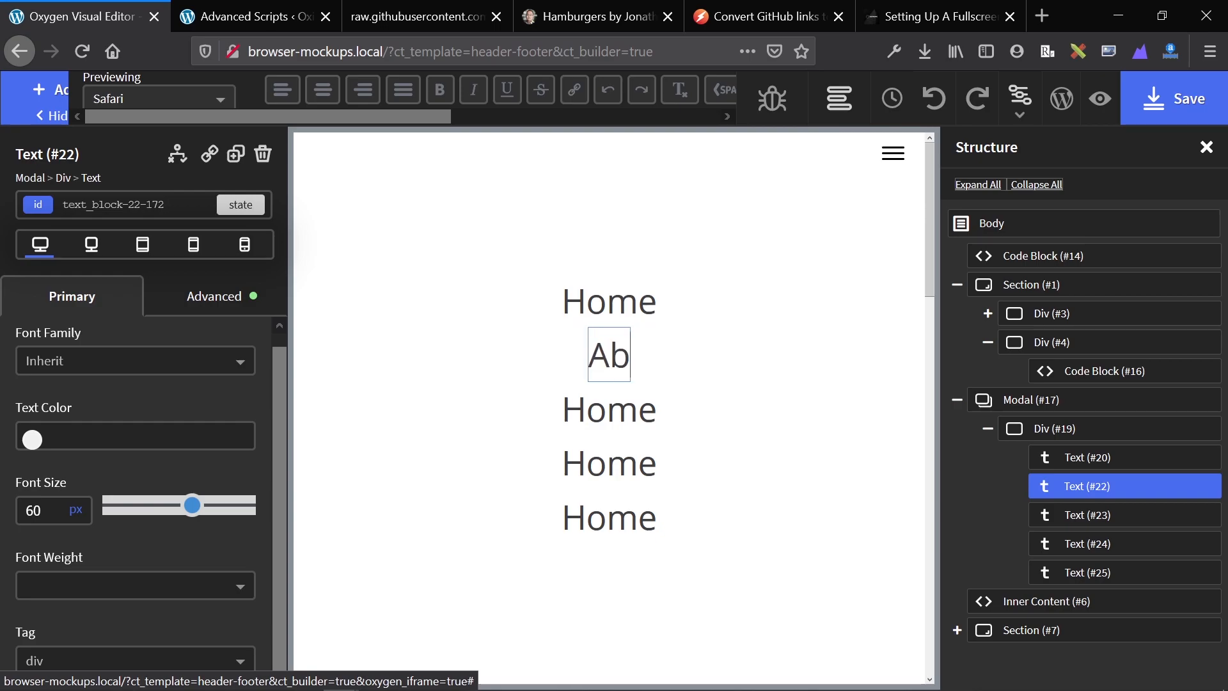
click(595, 439)
double_click(595, 439)
text(Cont)
key(BackSpace)
key(BackSpace)
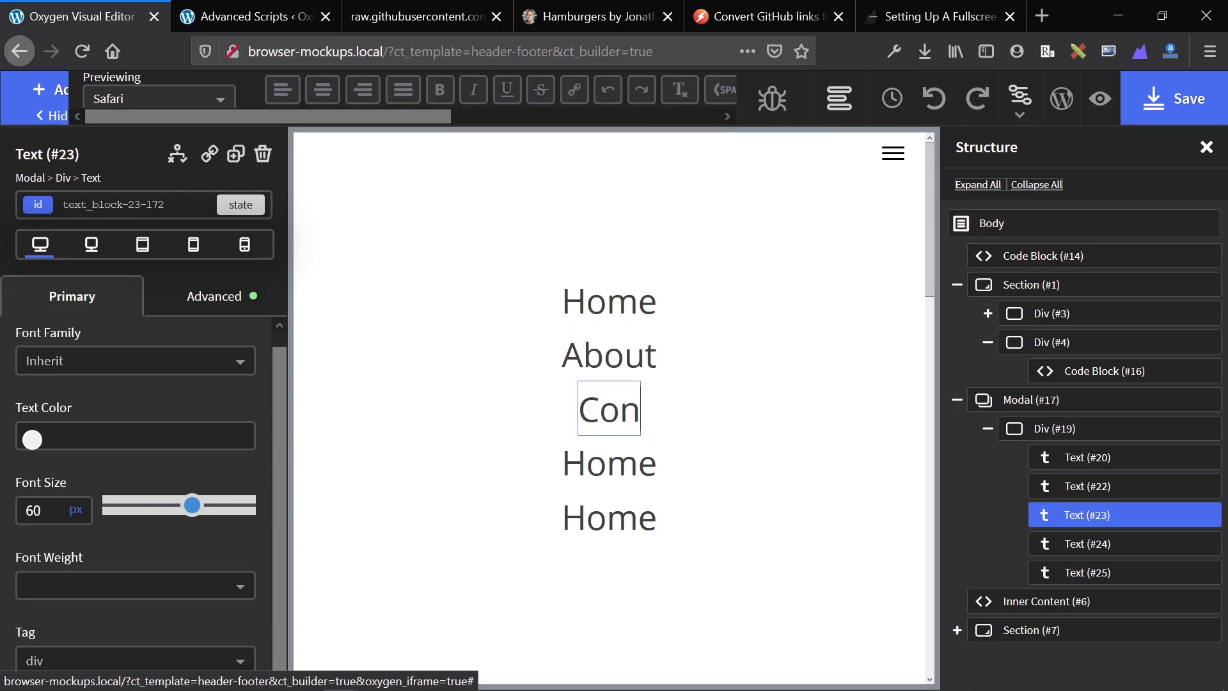
text(ntact)
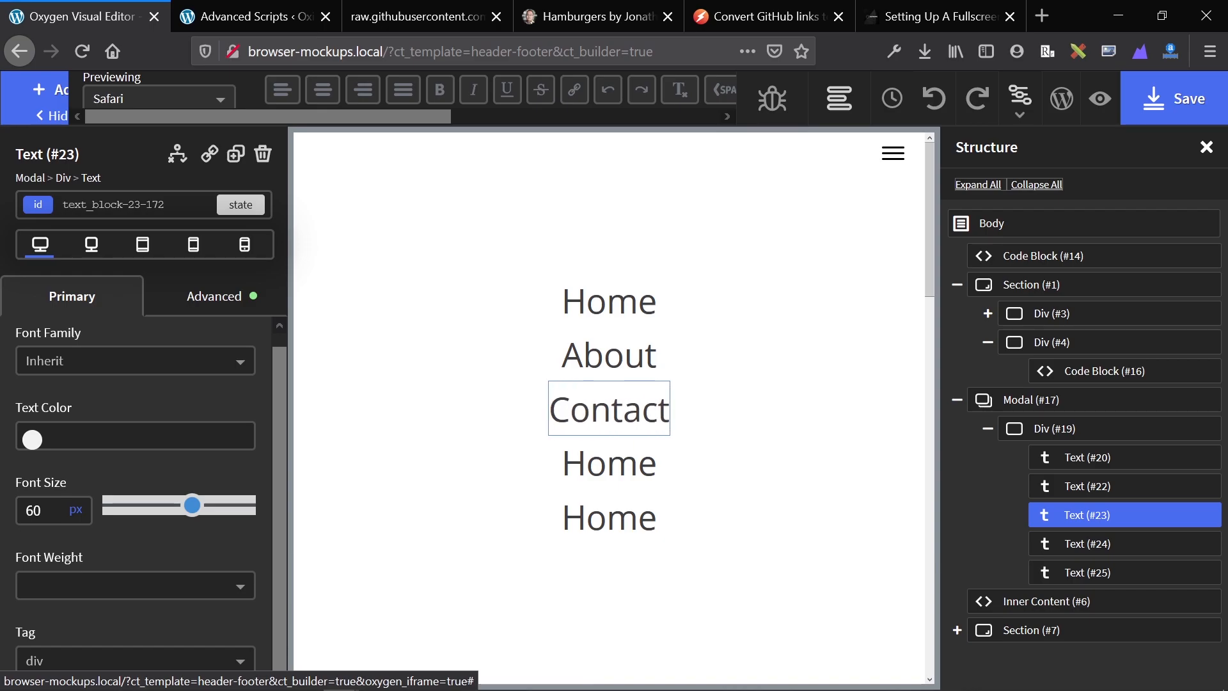
Turn the Contact text into a text link with the URL #
click(210, 154)
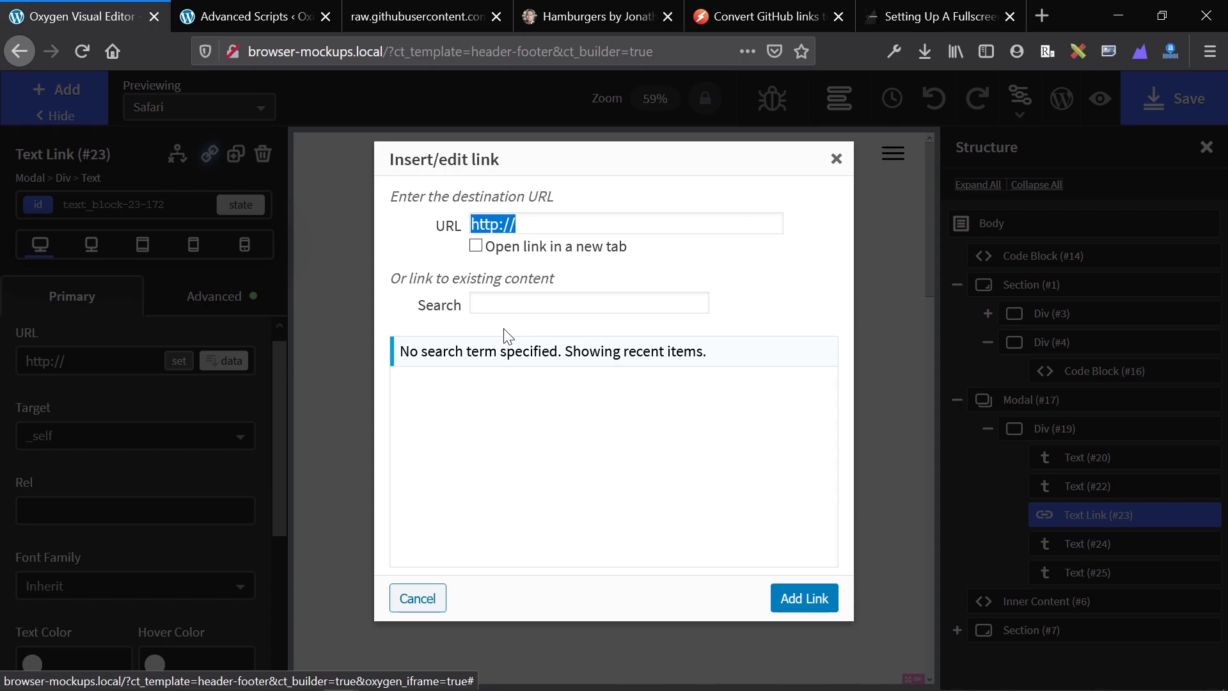
text(#)
key(Return)
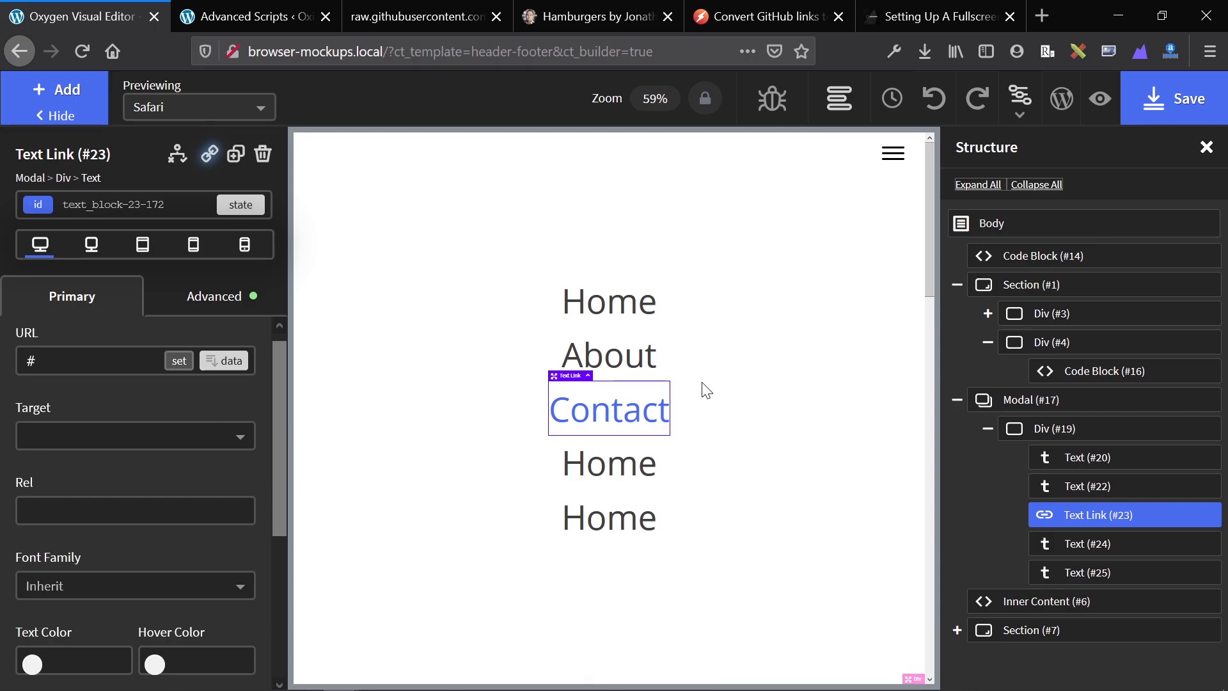
Align the items of the div inside the modal horizontally to the left and set the div's width to 50%
click(1052, 428)
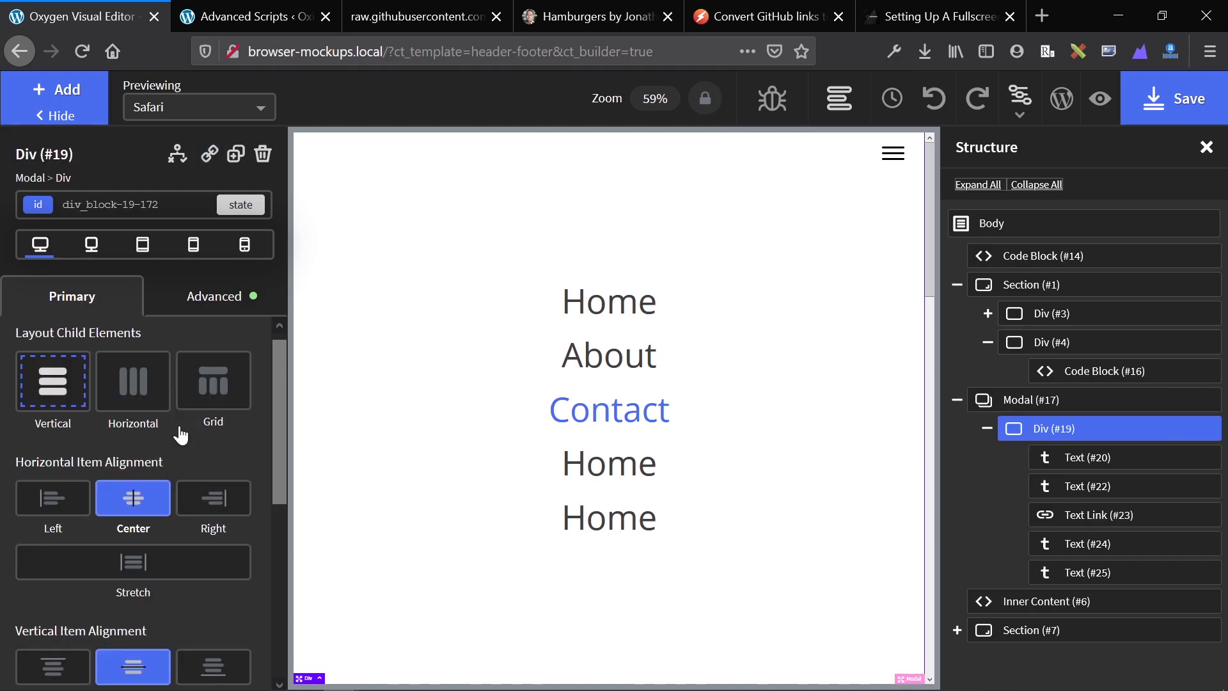
click(56, 503)
scroll(137, 537, down, 5)
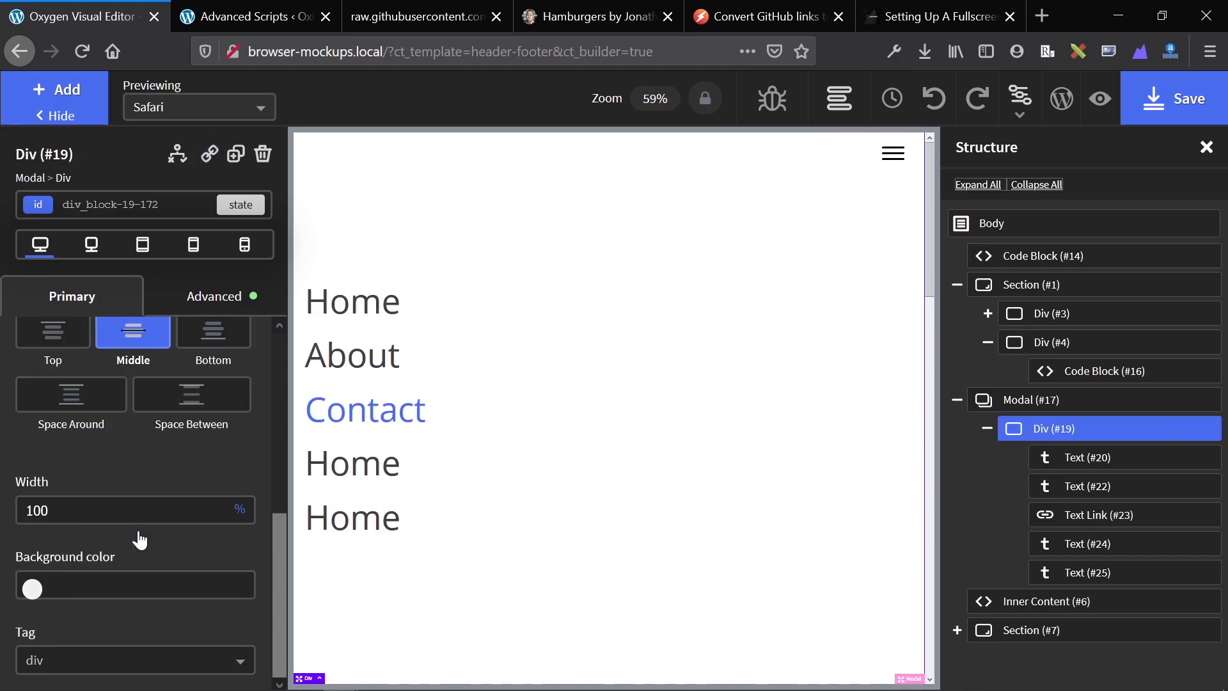
double_click(37, 510)
click(1026, 402)
click(1055, 427)
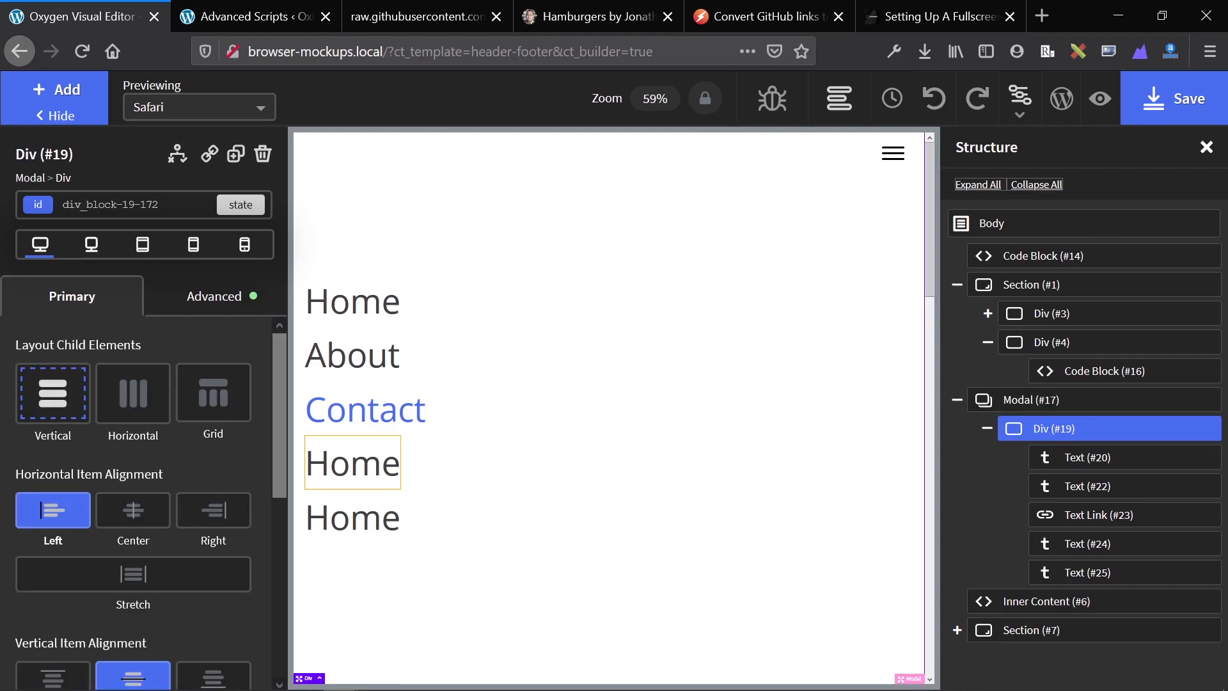
click(1049, 402)
click(1052, 429)
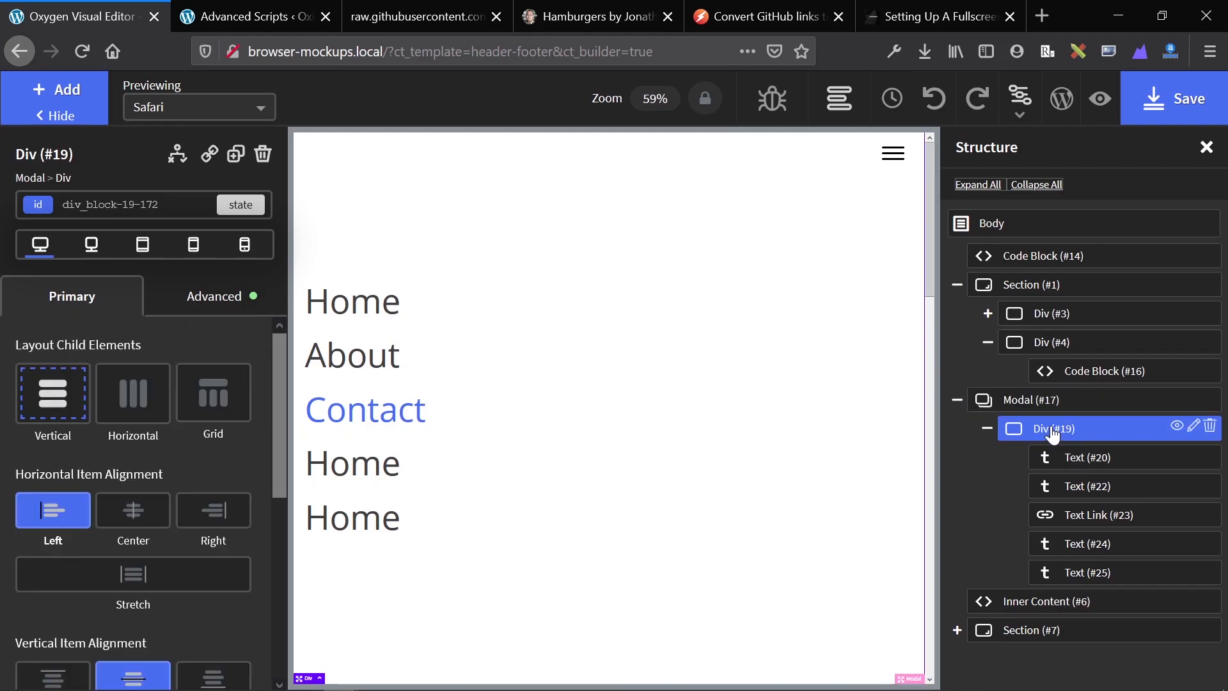
scroll(84, 603, down, 5)
double_click(37, 510)
text(50)
Set the modal's content styles to lay out its child elements horizontally
click(740, 466)
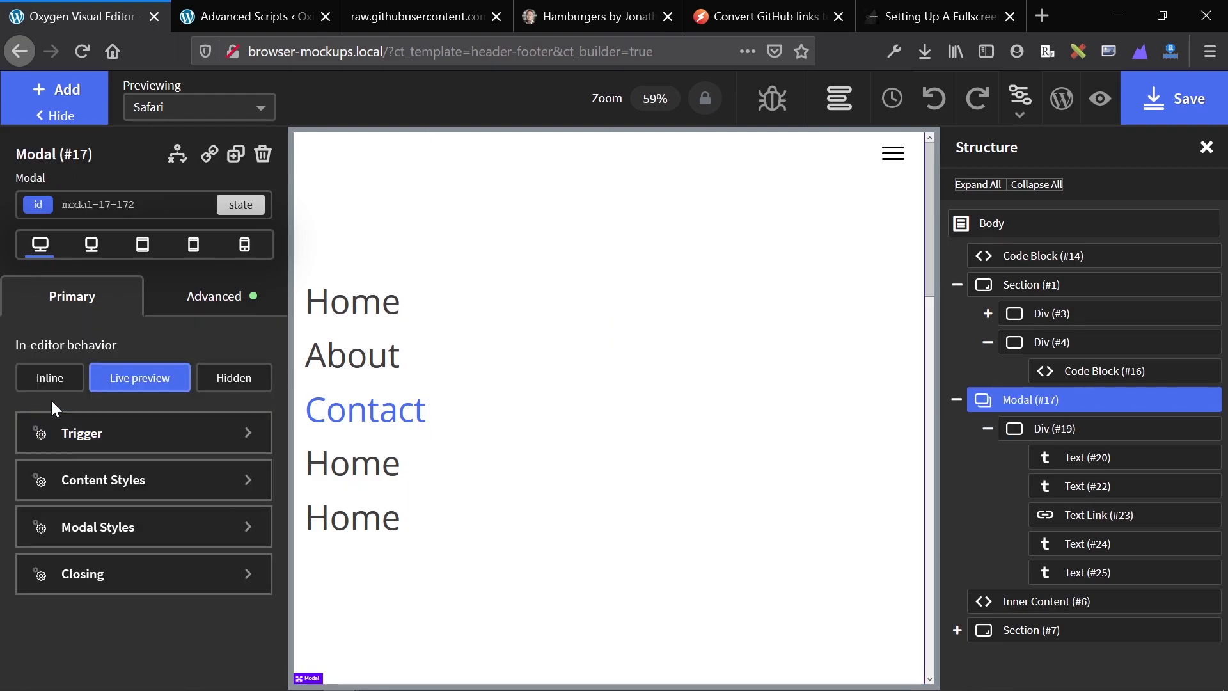
click(77, 480)
click(138, 494)
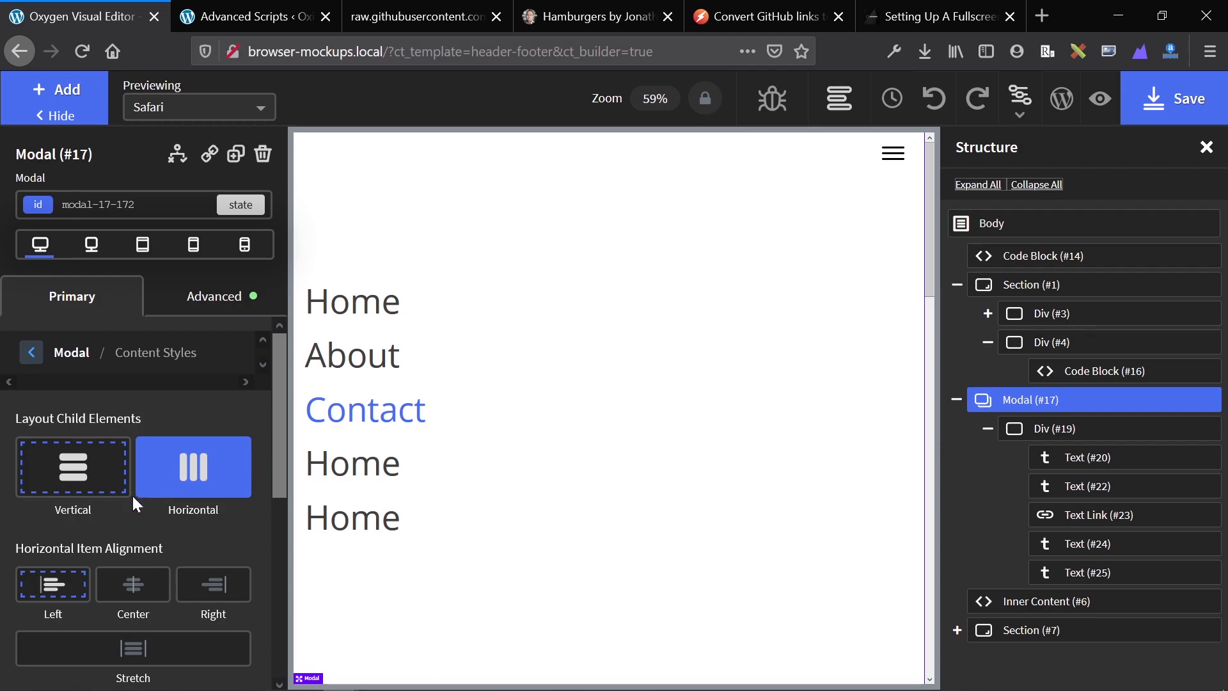
Duplicate the whole modal, and undo the duplication
key(ctrl+d)
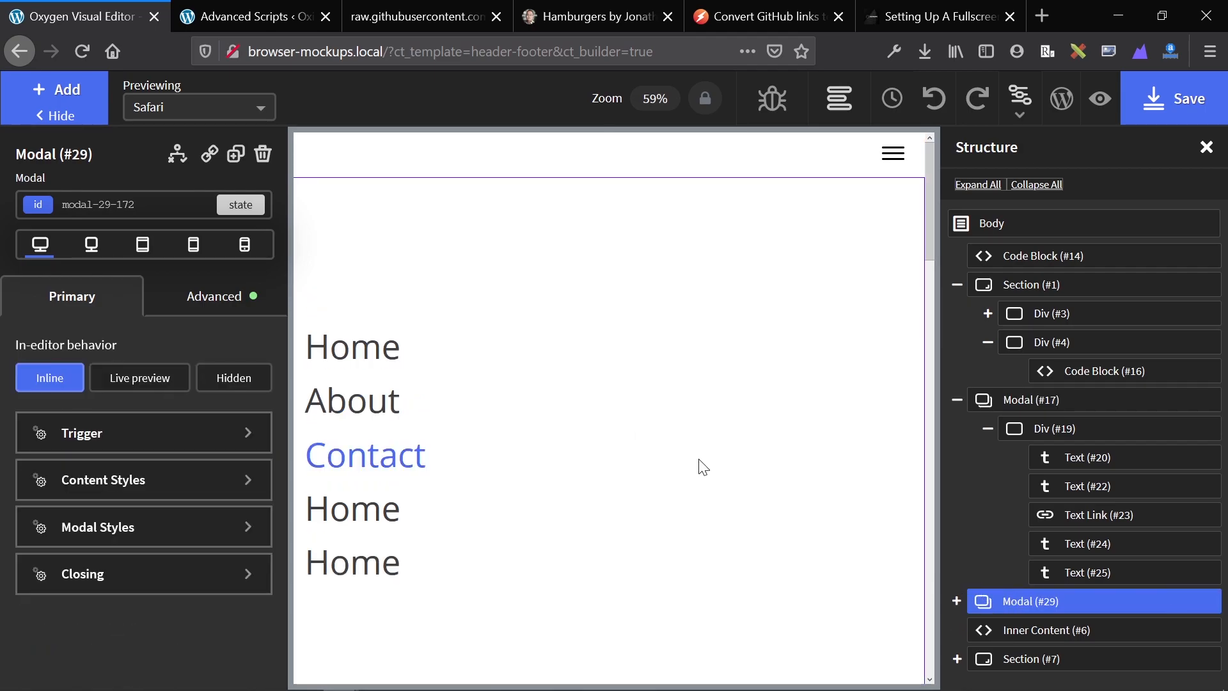
key(ctrl+z)
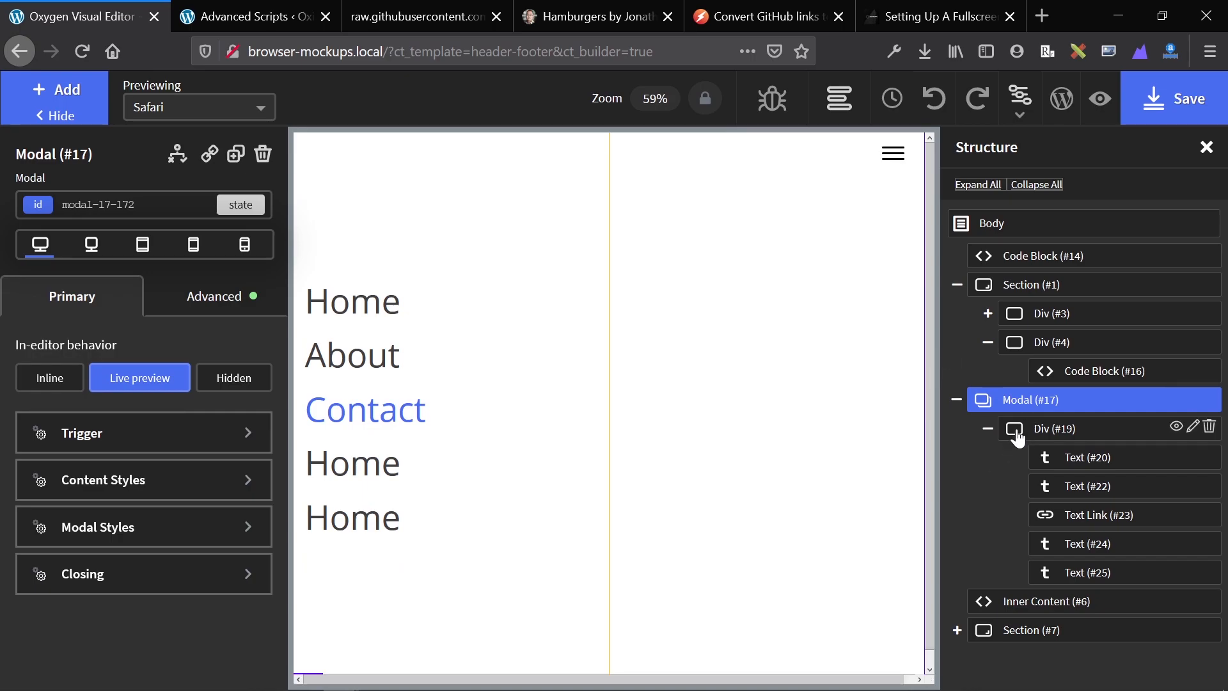
Add a new div inside the modal, placed directly after the div that holds the menu items
click(1017, 433)
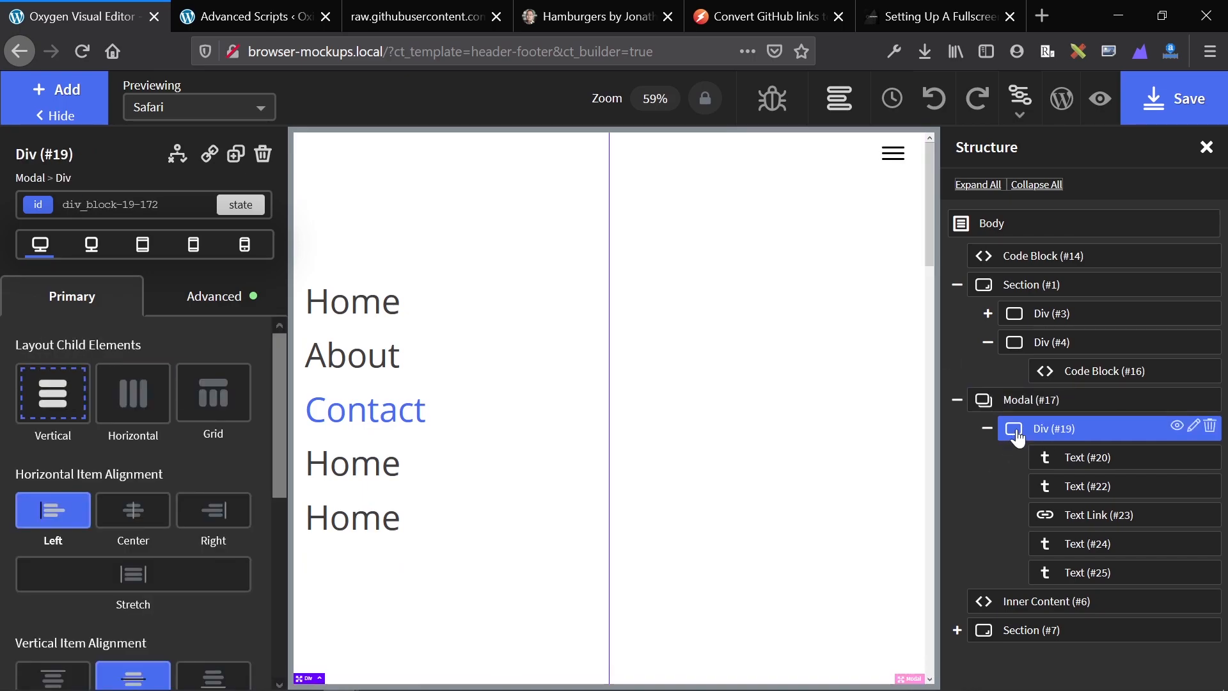
key(ctrl+alt+d)
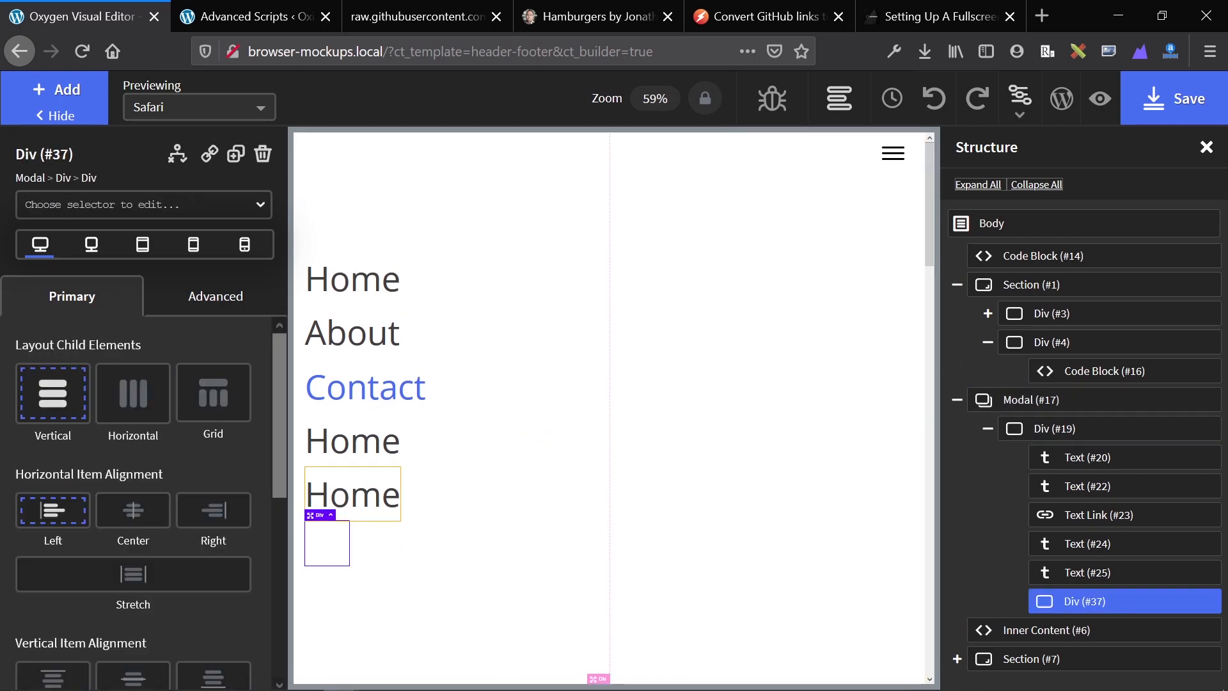
drag(310, 515, 697, 491)
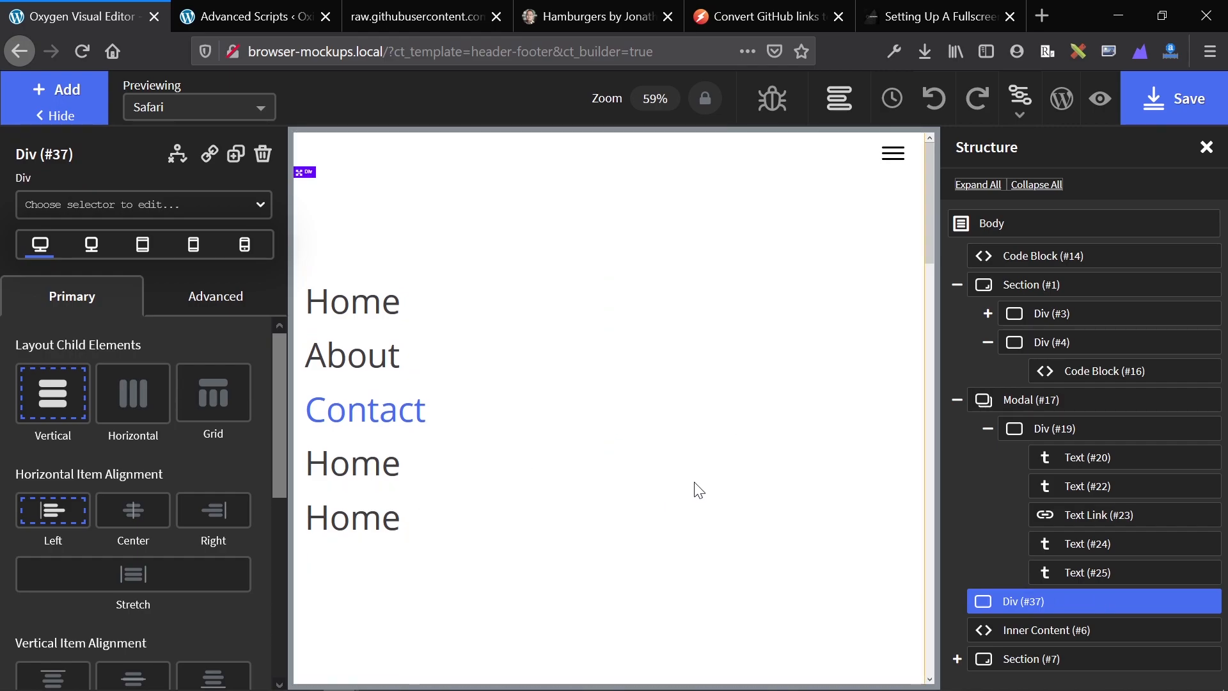
click(726, 522)
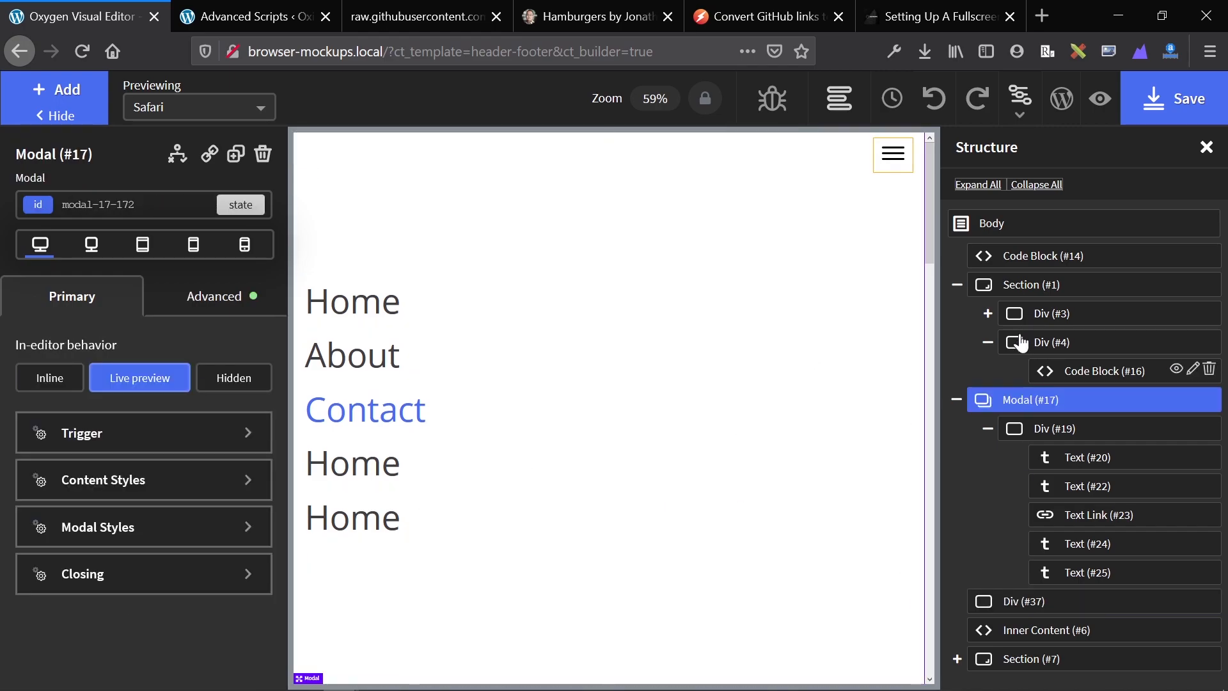
drag(992, 602, 1030, 475)
click(988, 458)
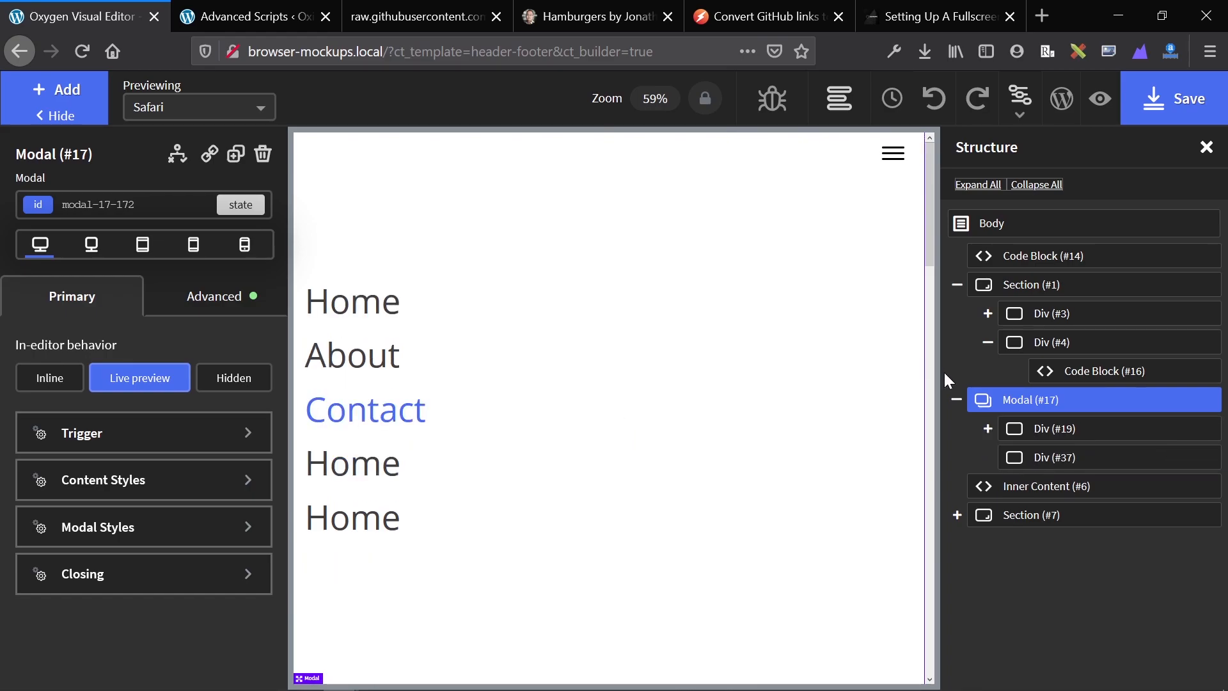
Set the new div's width to 50% and its height to 100%
click(1034, 458)
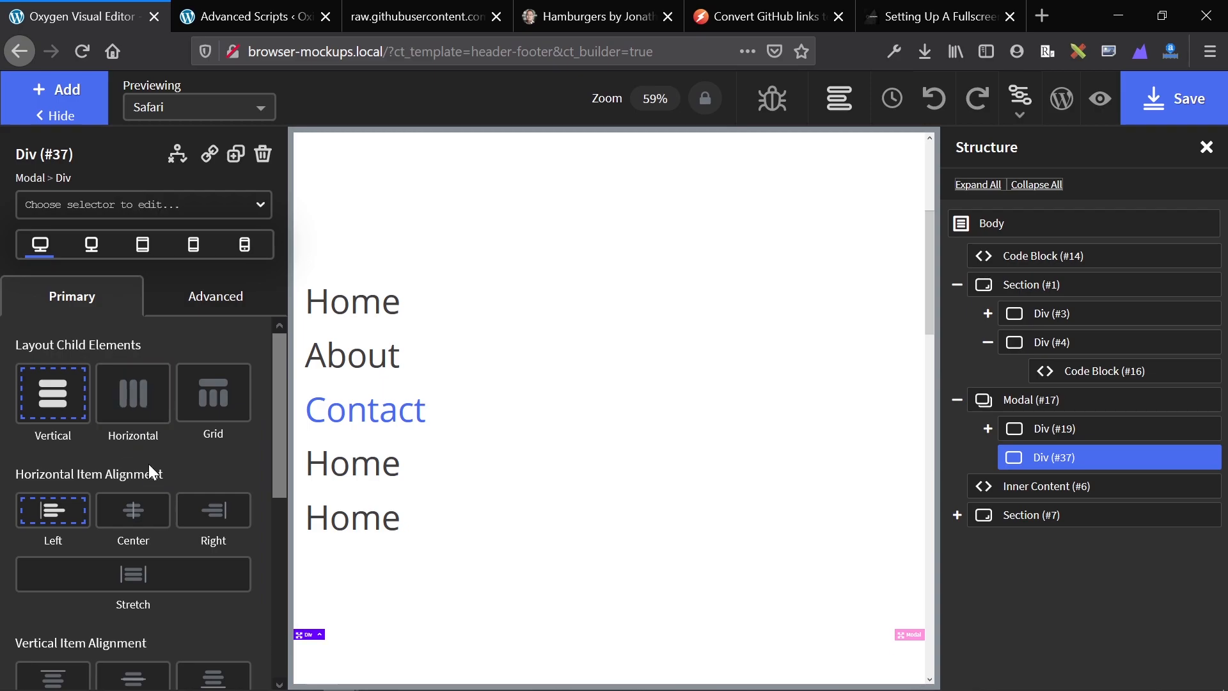
scroll(148, 466, down, 5)
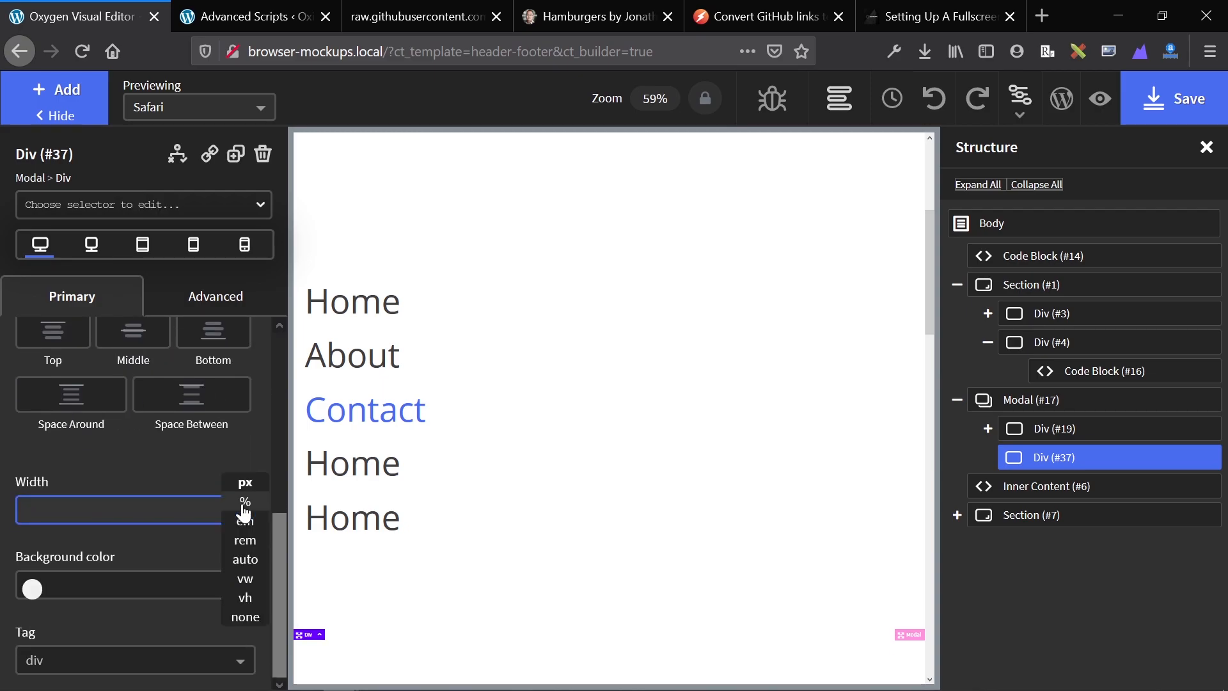
click(245, 502)
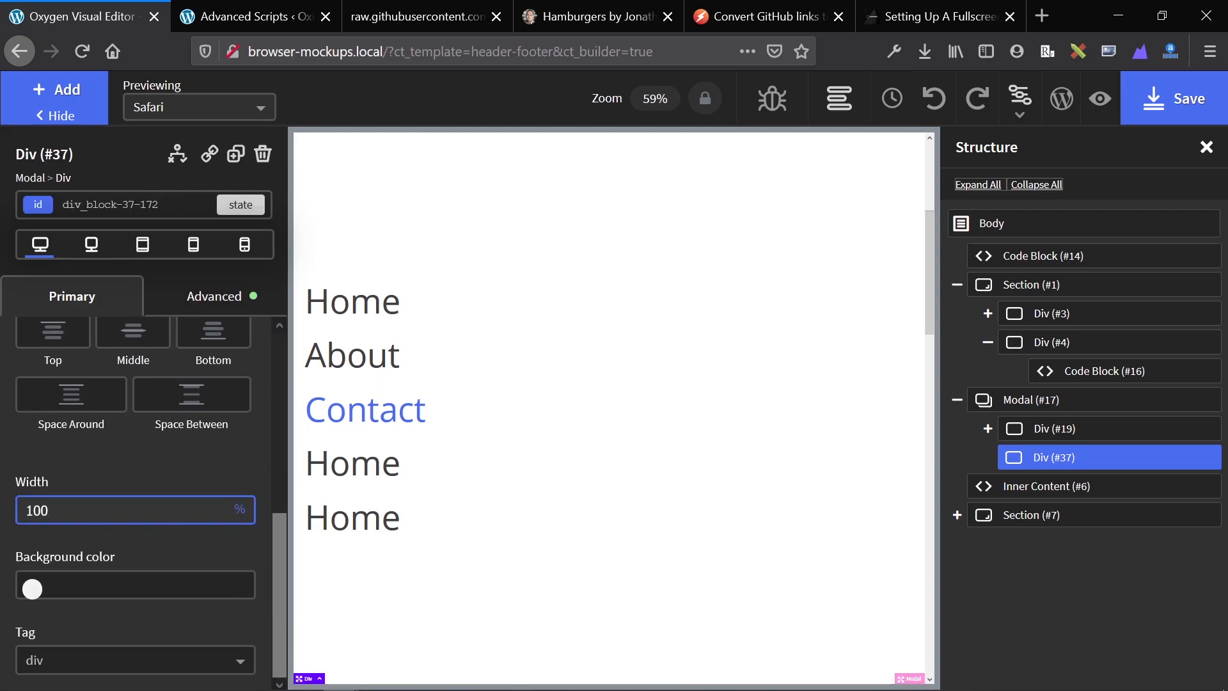
click(213, 297)
click(77, 402)
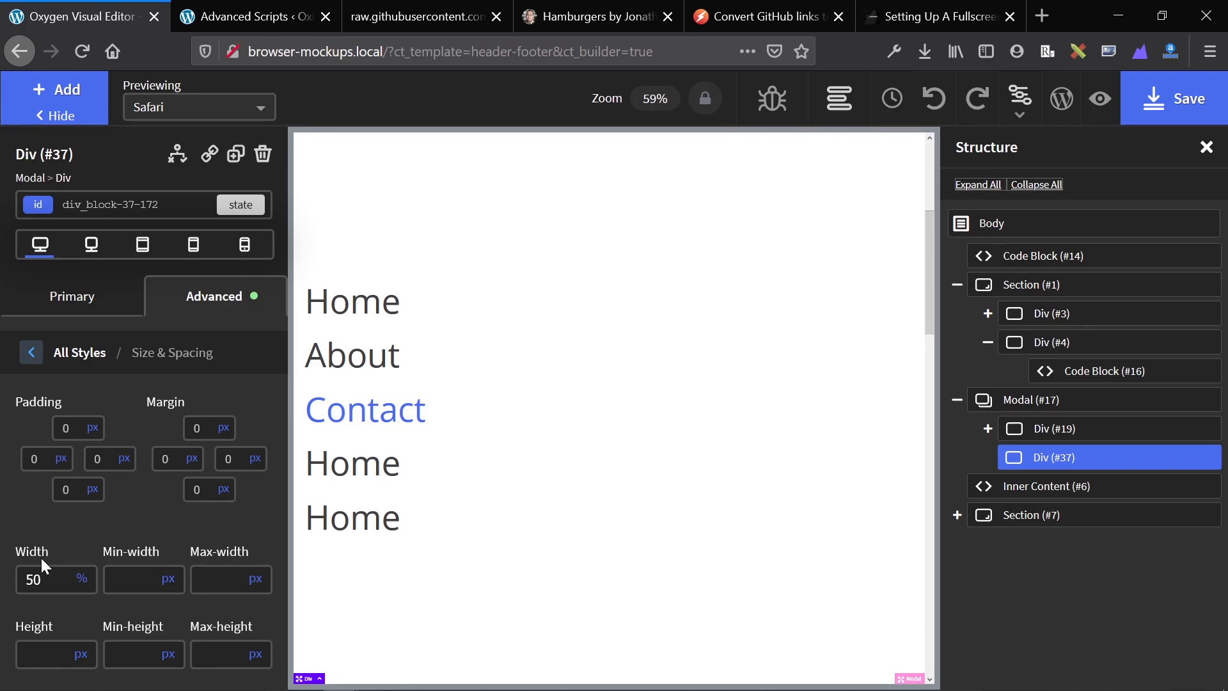
click(48, 653)
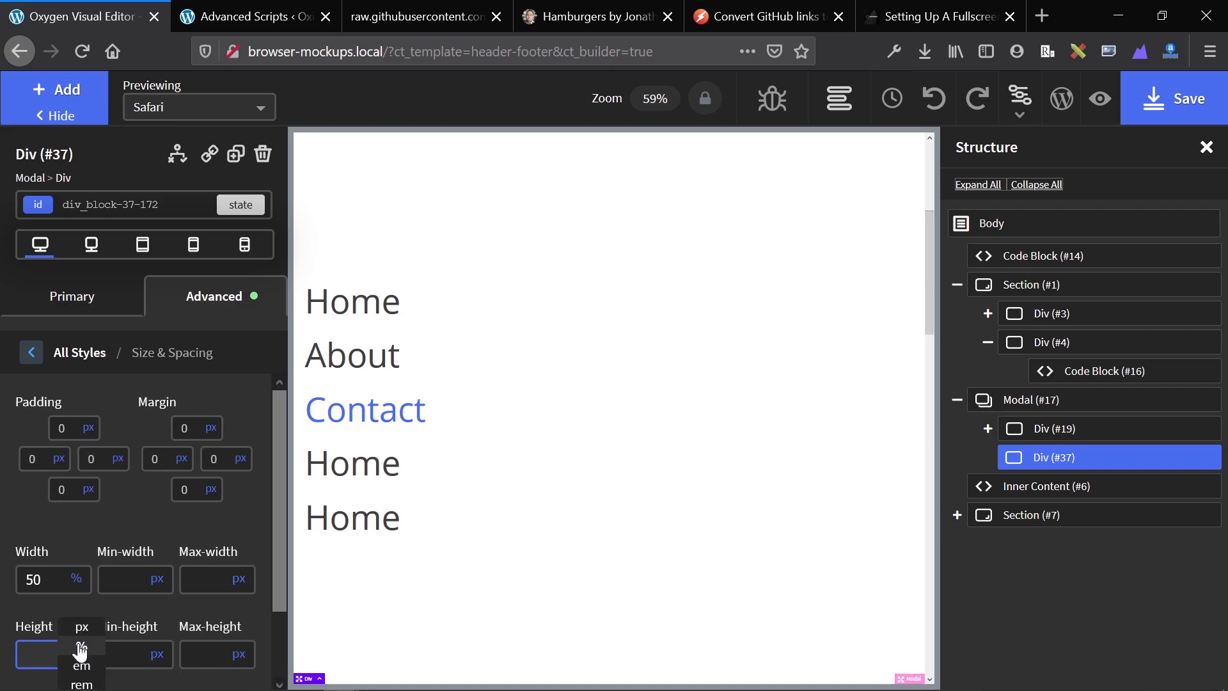
click(80, 649)
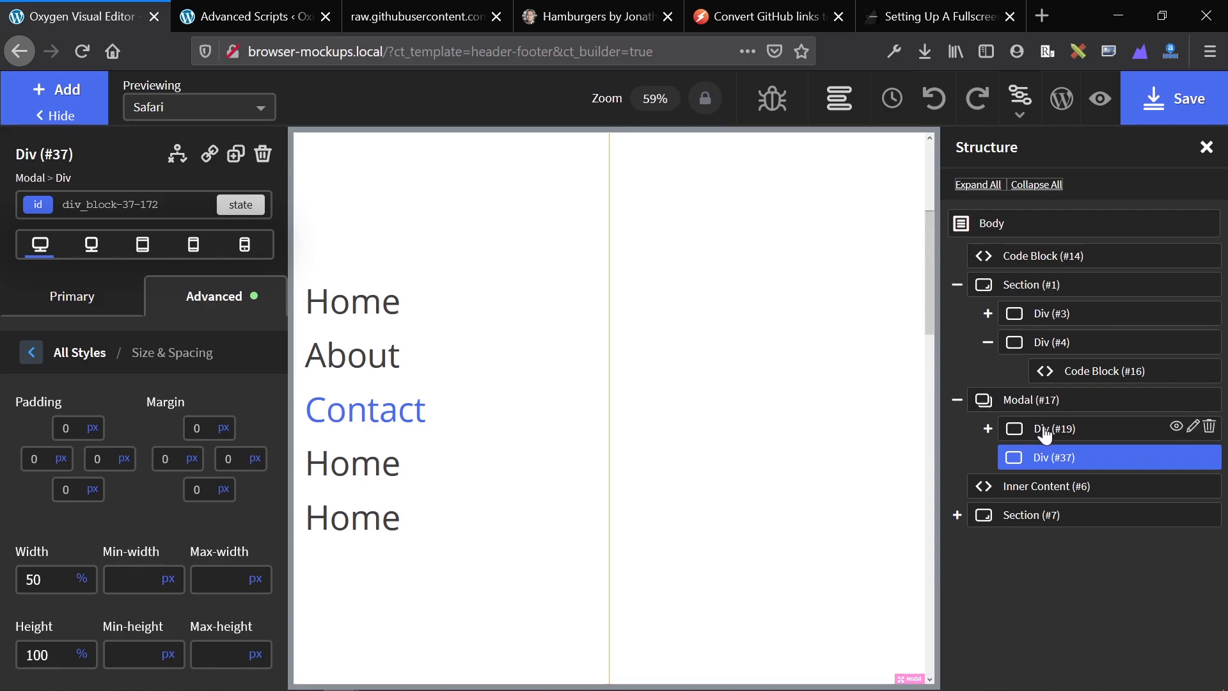
Give the new div the light blue global color as its background
click(32, 351)
click(93, 366)
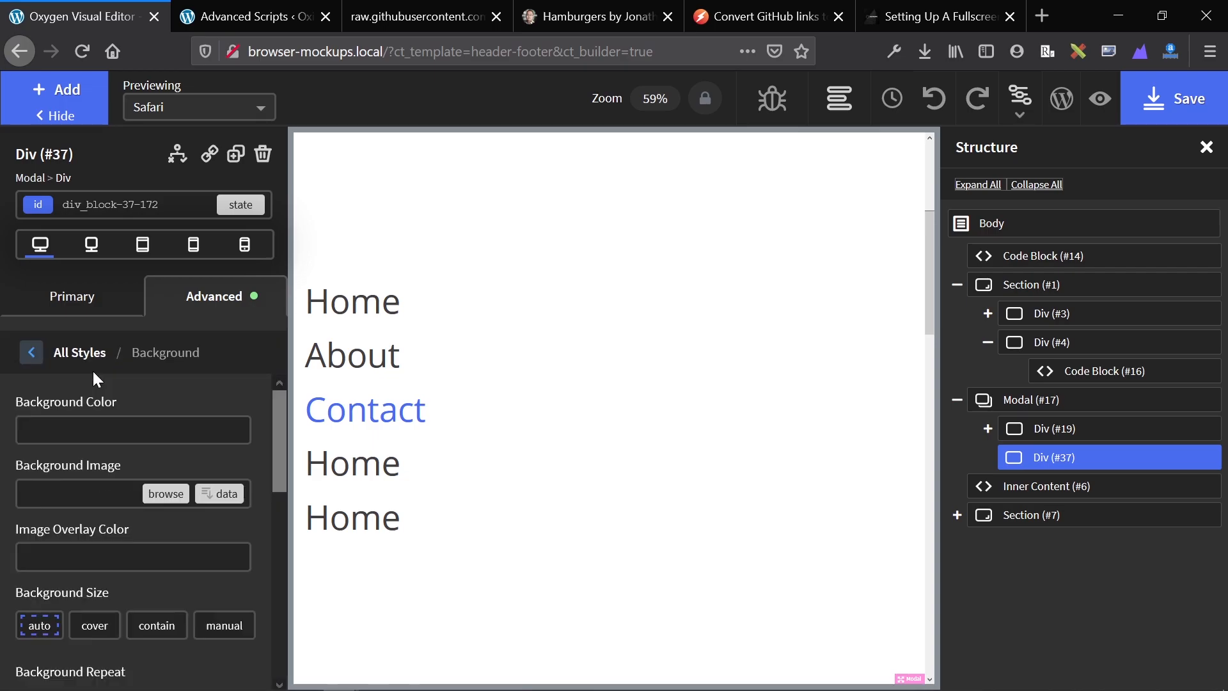
click(34, 432)
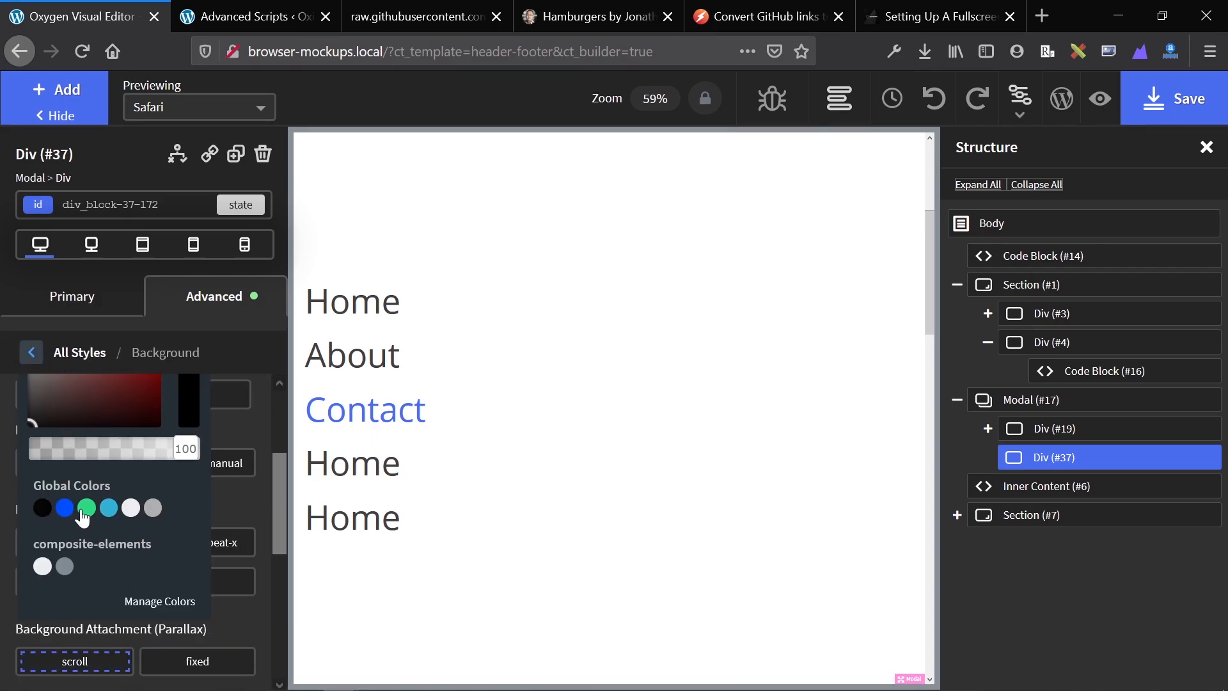
click(109, 509)
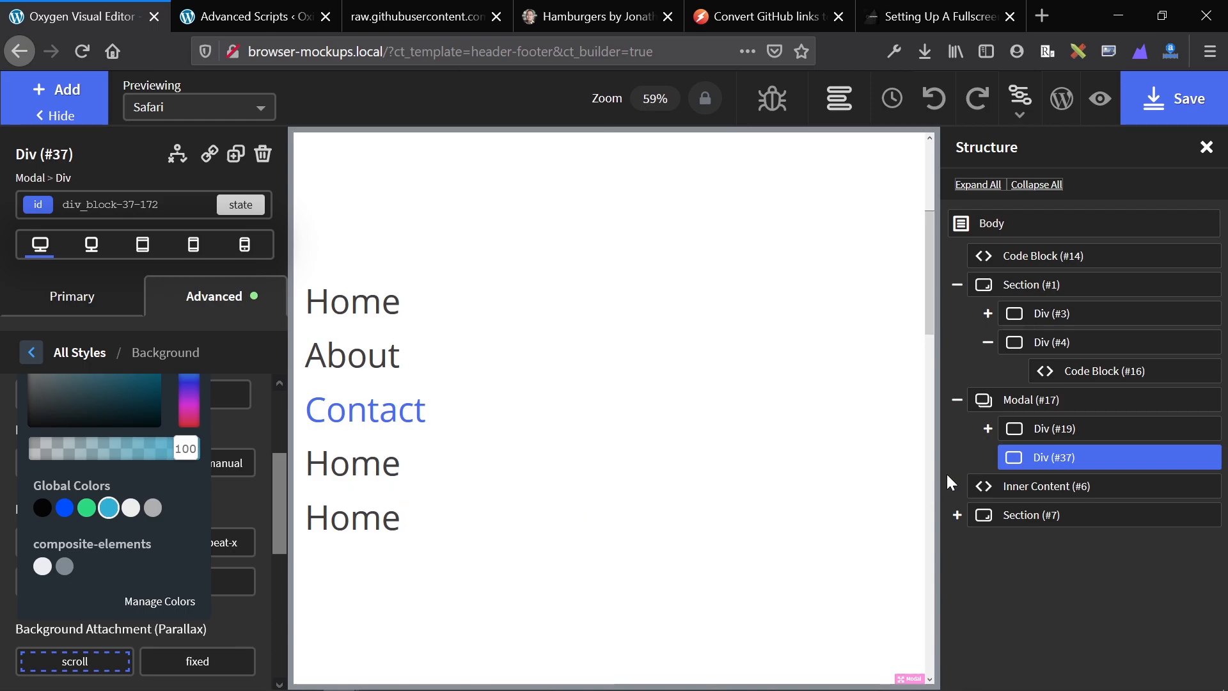
scroll(596, 473, down, 3)
scroll(596, 472, up, 5)
scroll(596, 472, up, 5)
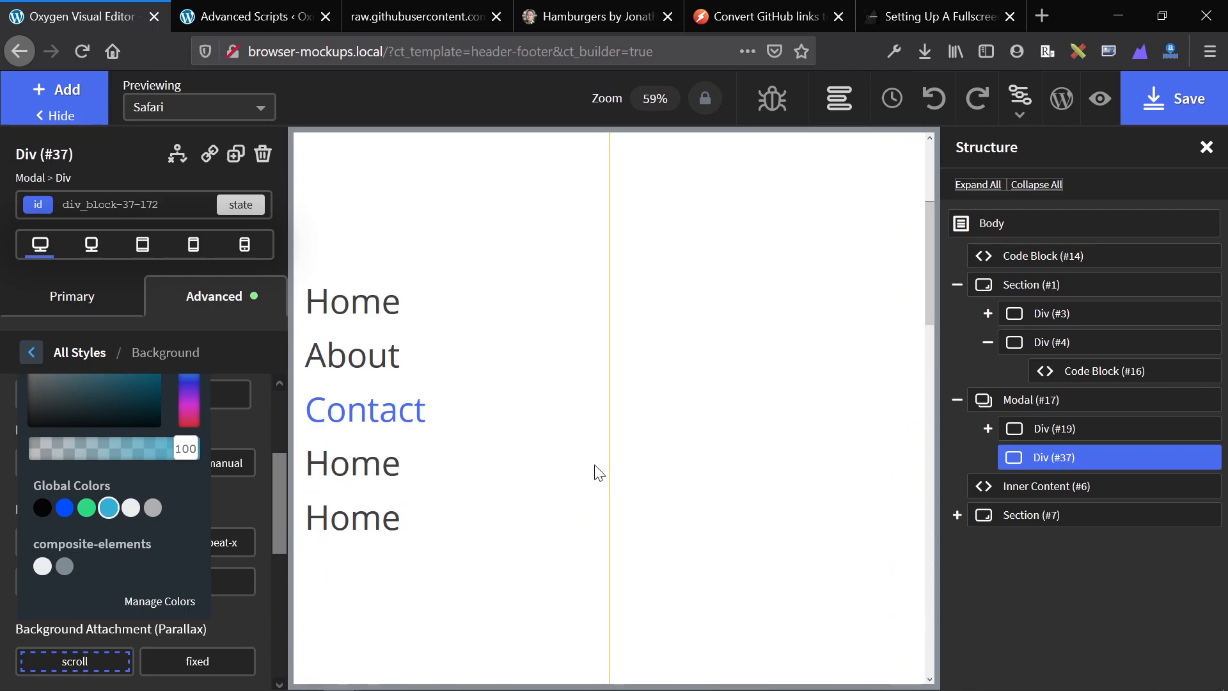
Set the modal's content layout to horizontal so its two child divs sit side by side
click(38, 304)
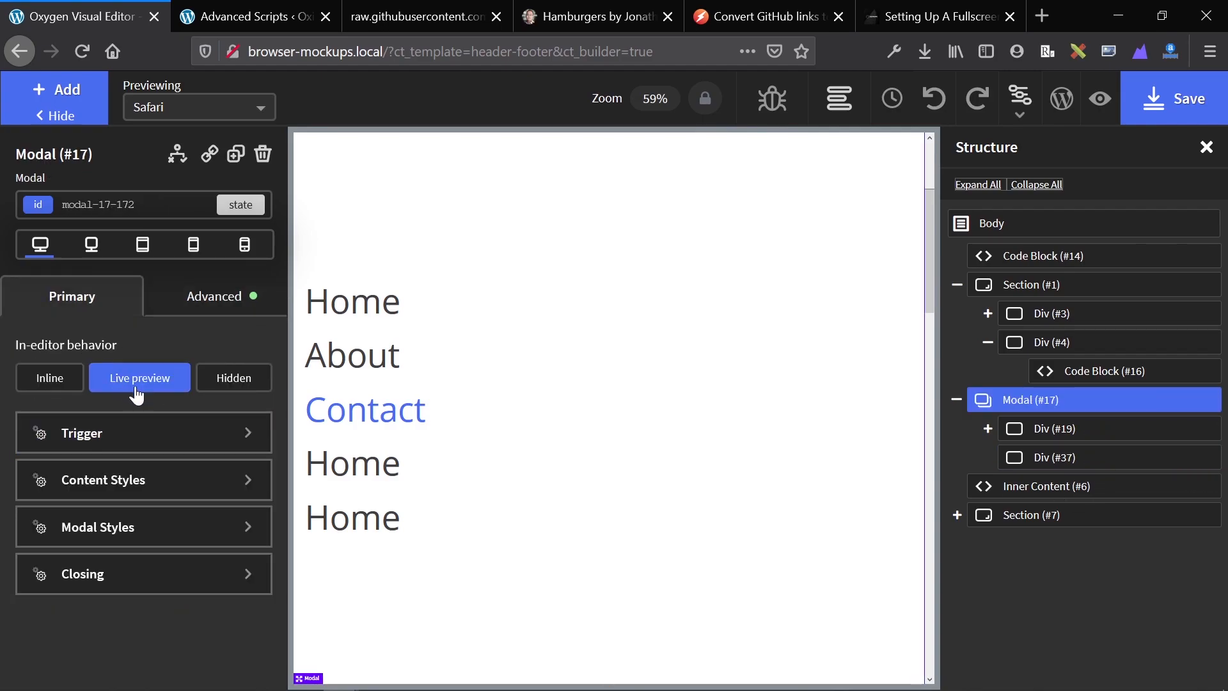
click(137, 490)
click(193, 467)
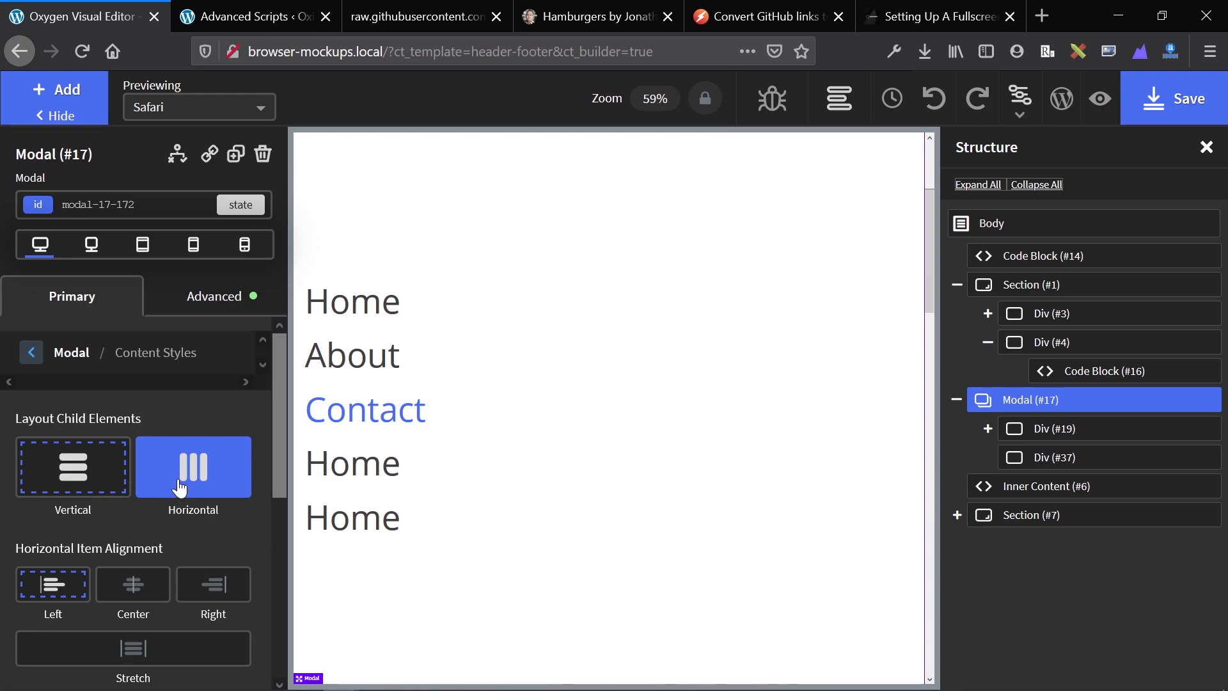
click(651, 492)
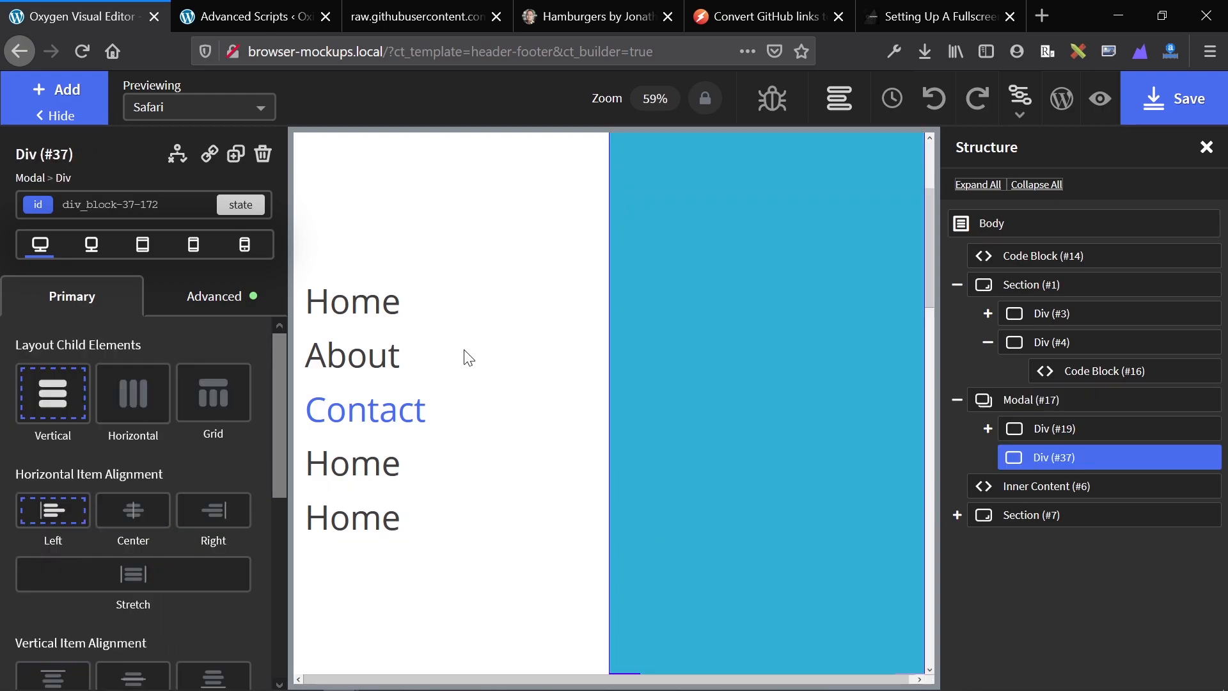
click(518, 356)
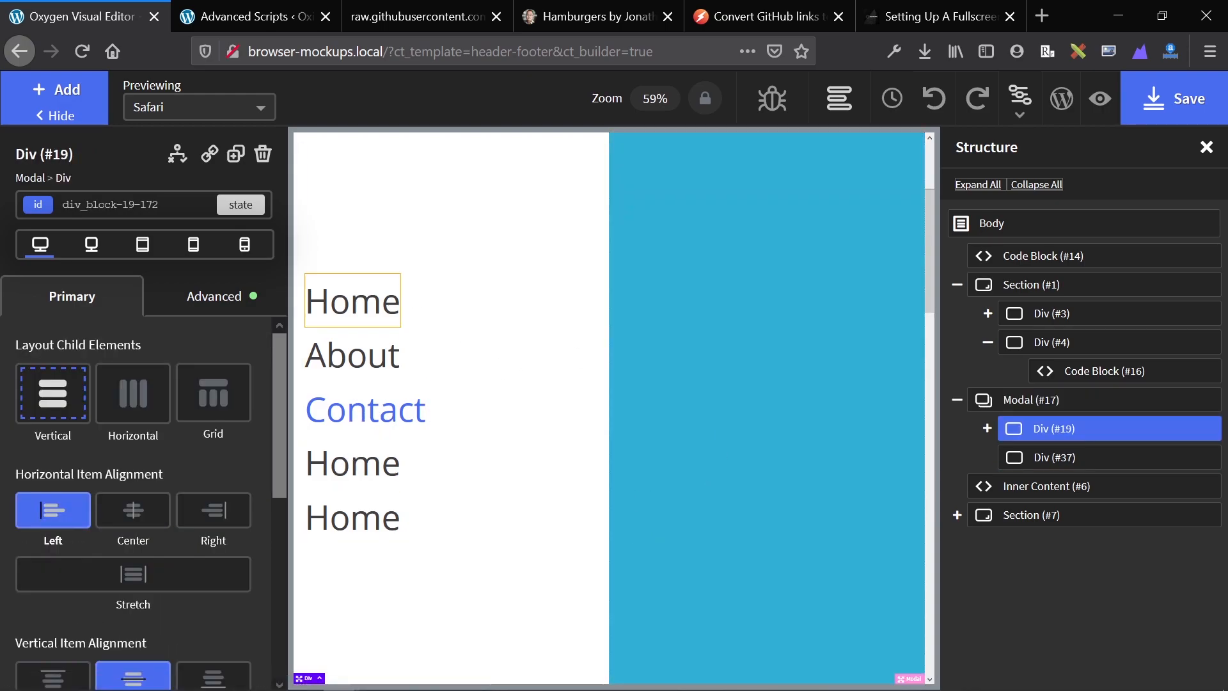
Turn the first Home item and the About item into links with the URL #
click(353, 301)
click(209, 153)
text(#)
key(Return)
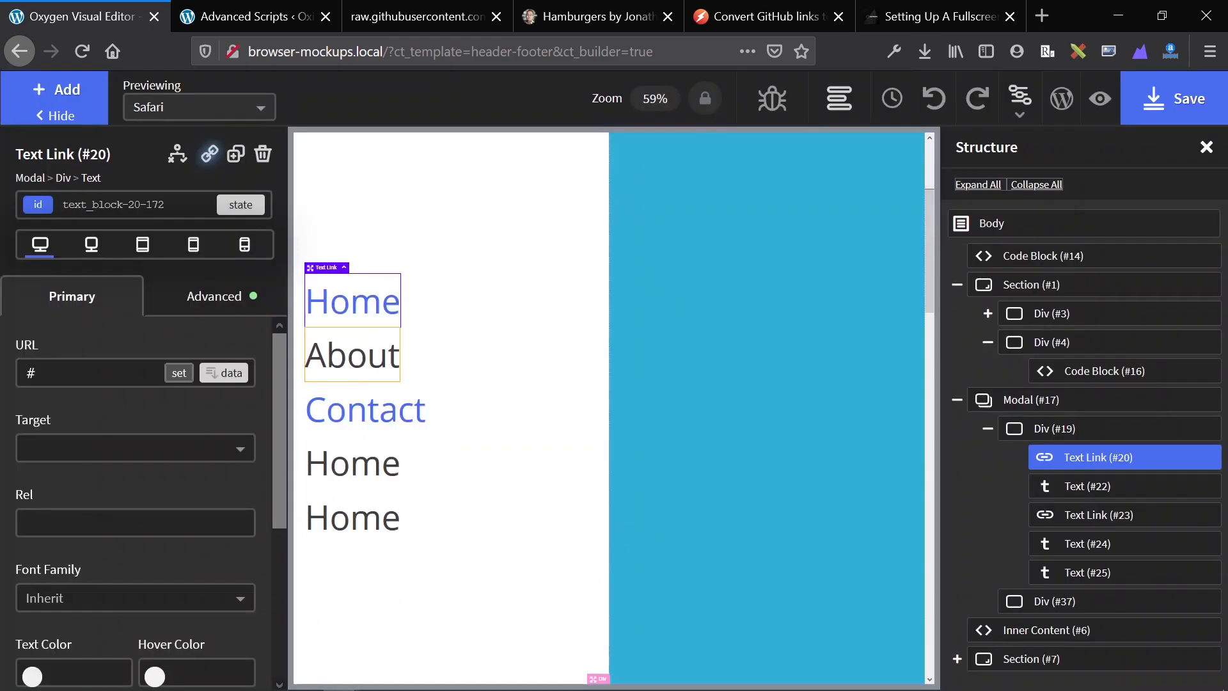
click(353, 355)
click(209, 154)
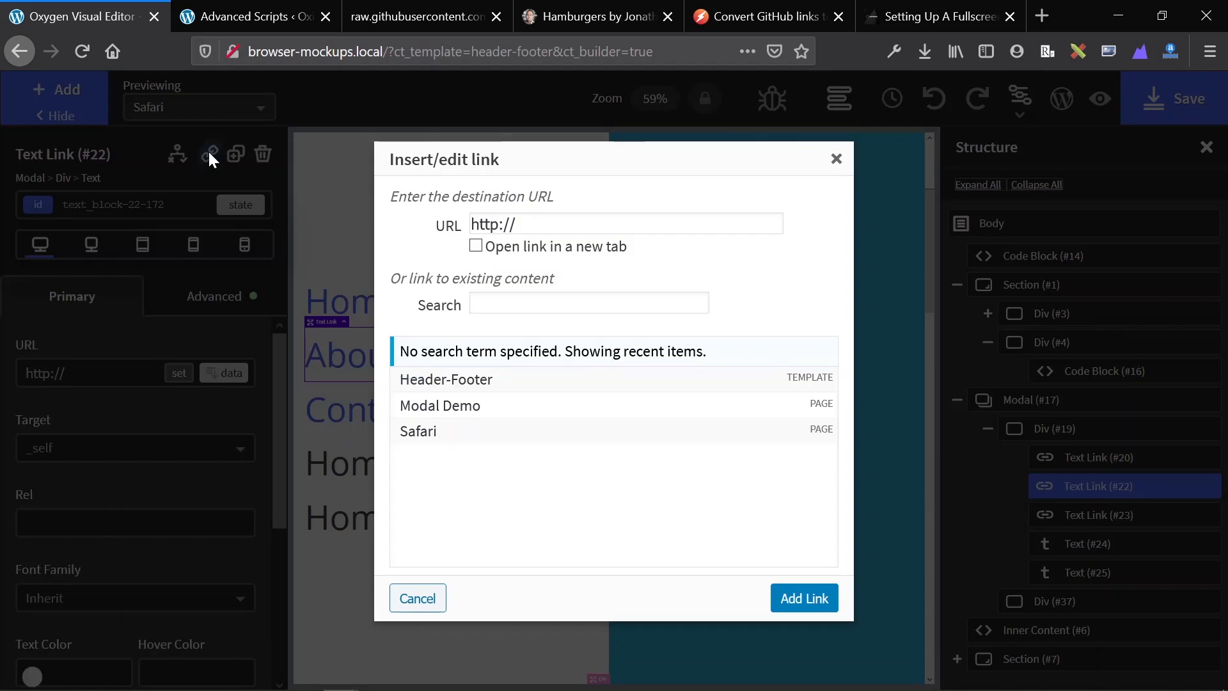
text(#)
key(Return)
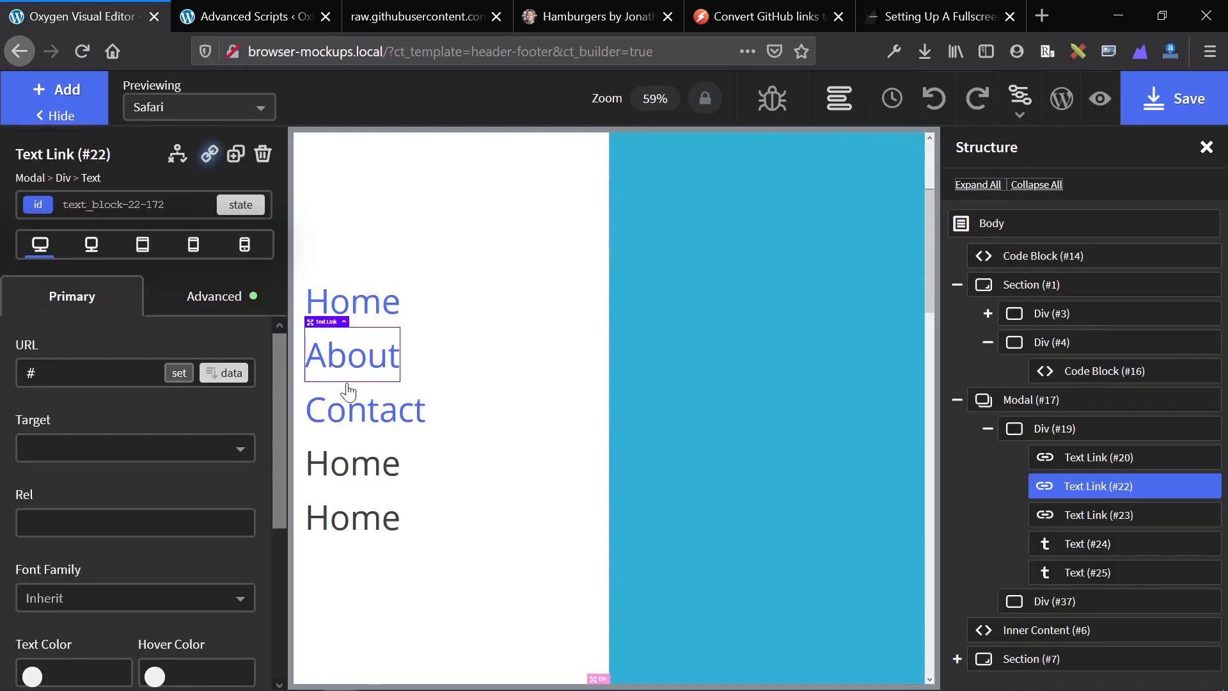
Turn the two Home items below Contact into links with the URL #
click(345, 498)
click(210, 154)
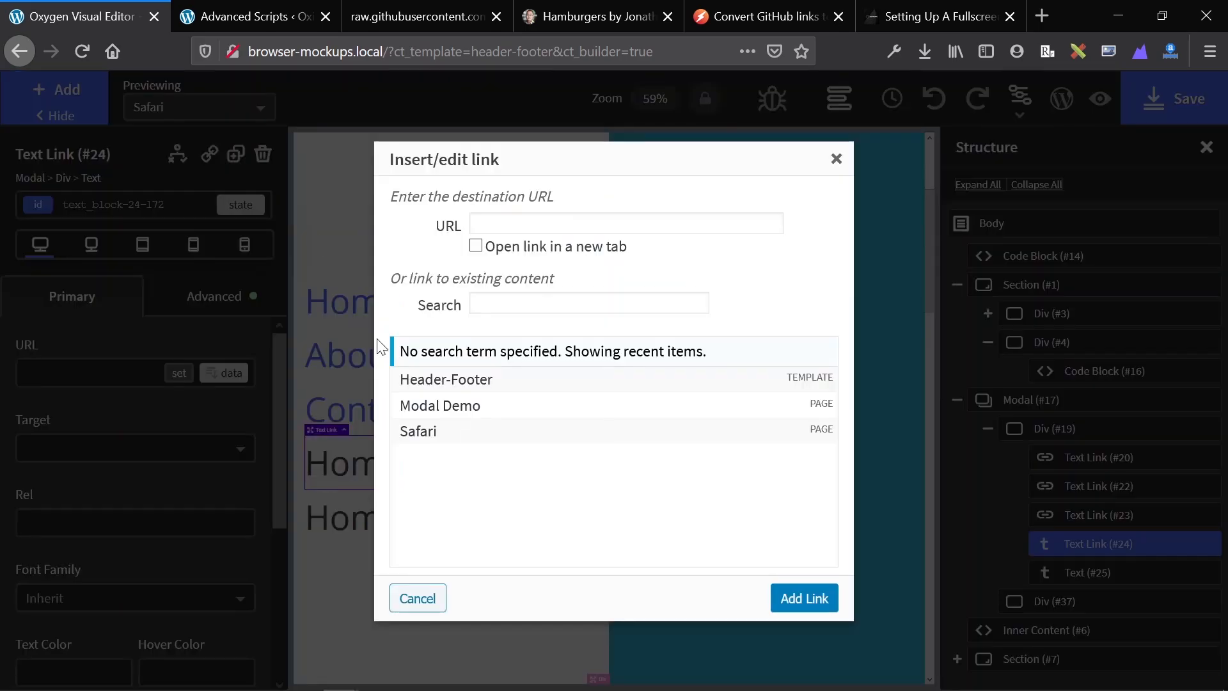
click(499, 221)
text(#)
key(Return)
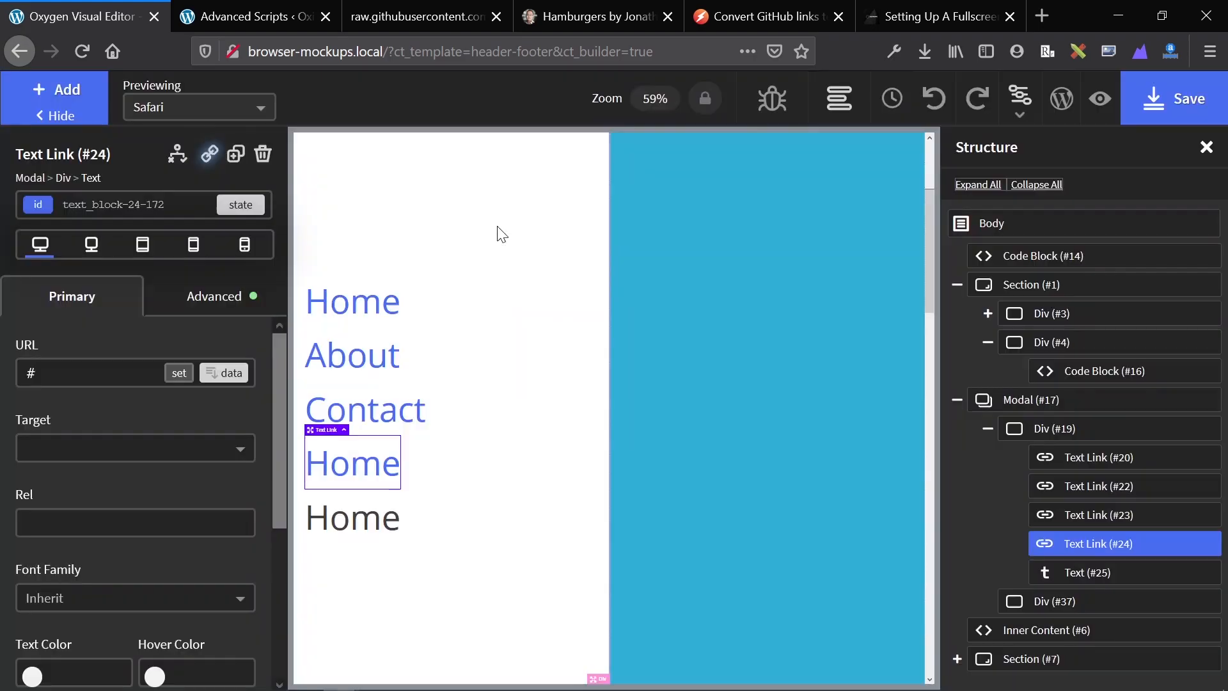
click(352, 517)
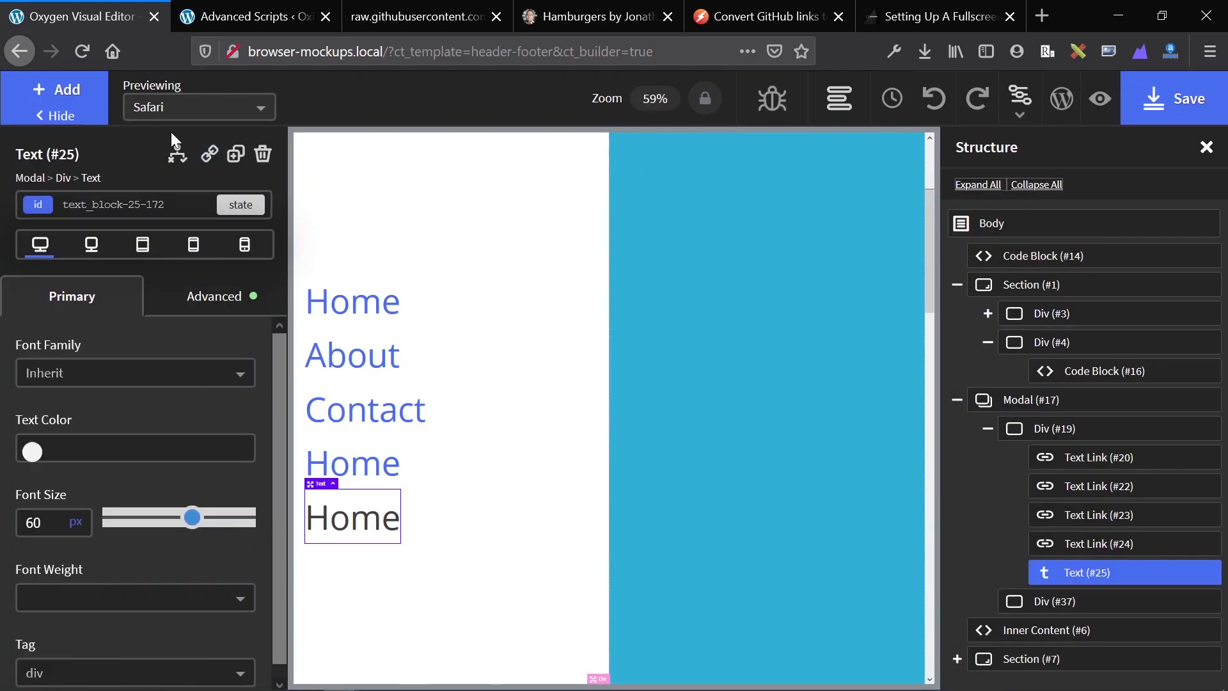
click(210, 154)
click(499, 222)
text(#)
key(Return)
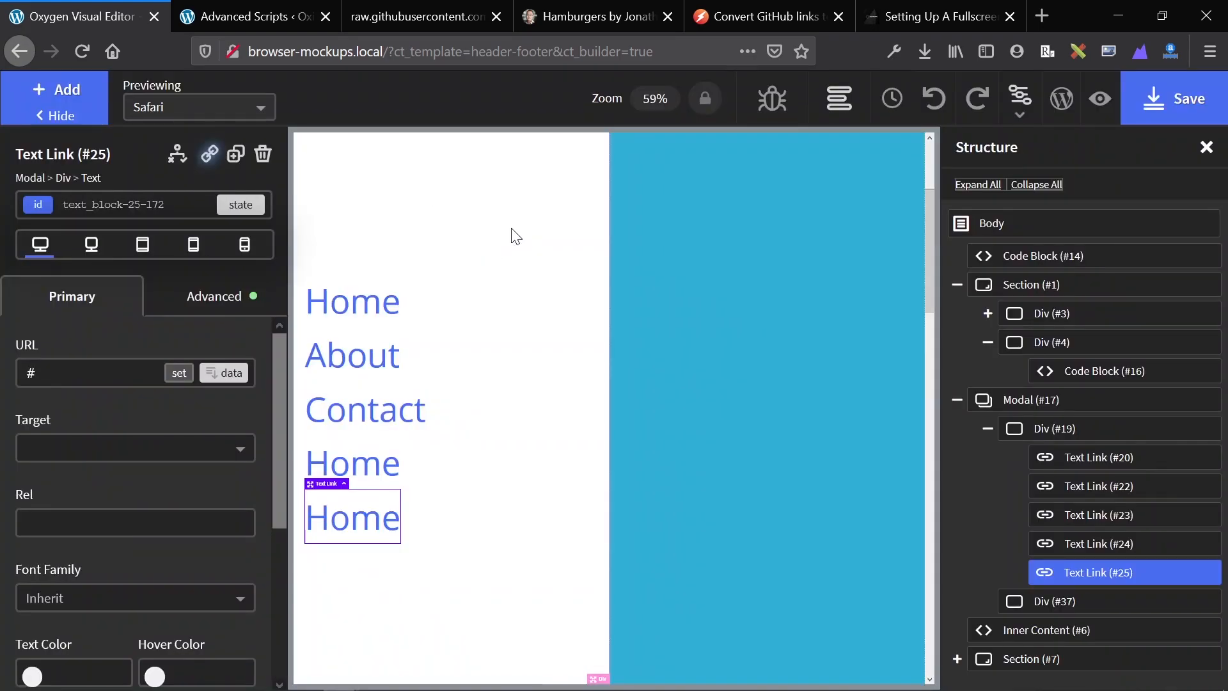
Insert a placeholder image into the light blue div
click(501, 504)
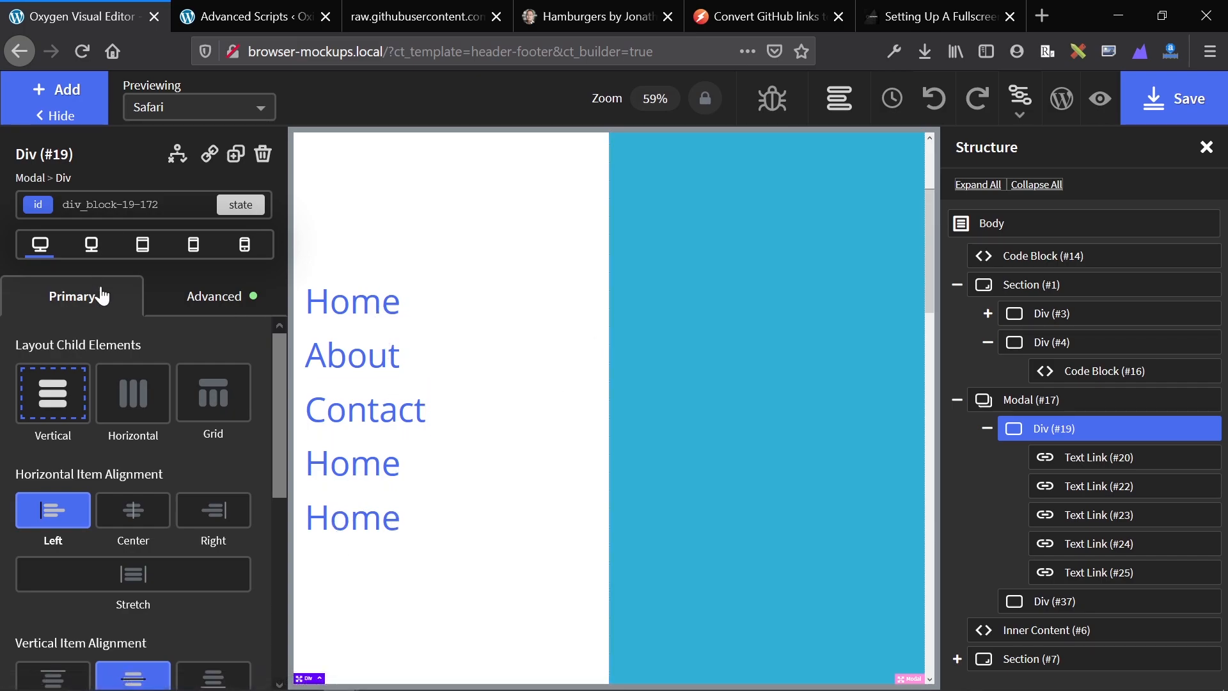
click(682, 439)
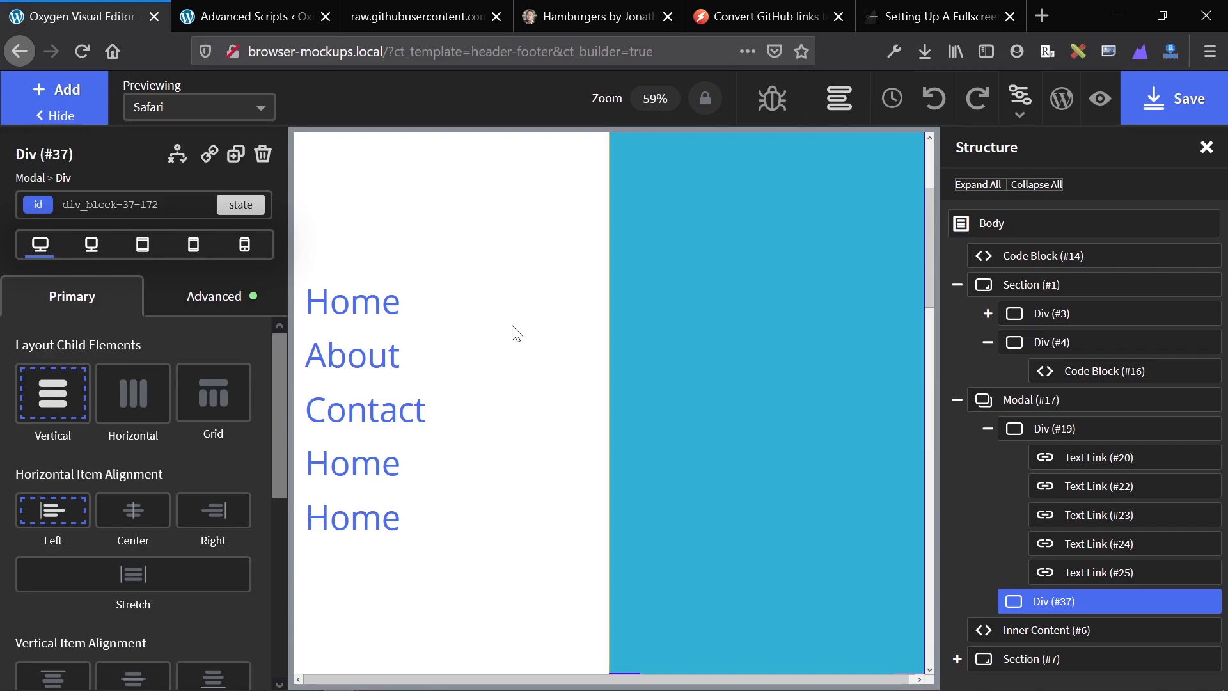
key(ctrl+i)
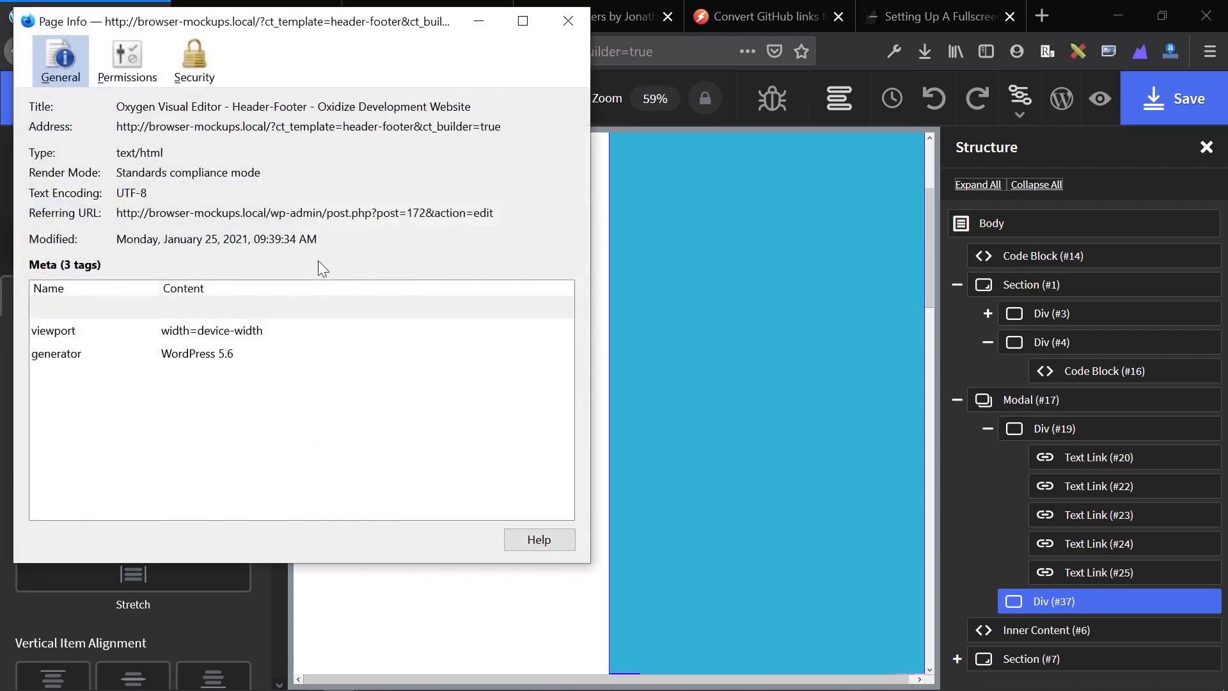
click(566, 25)
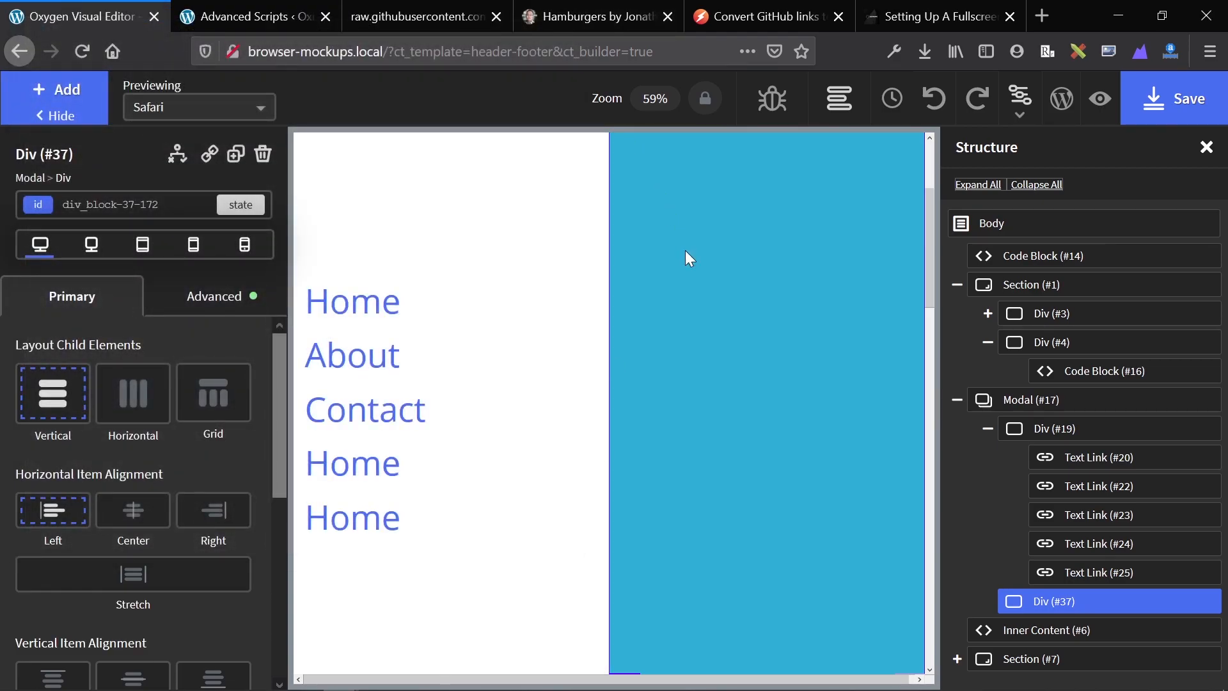
key(ctrl+i)
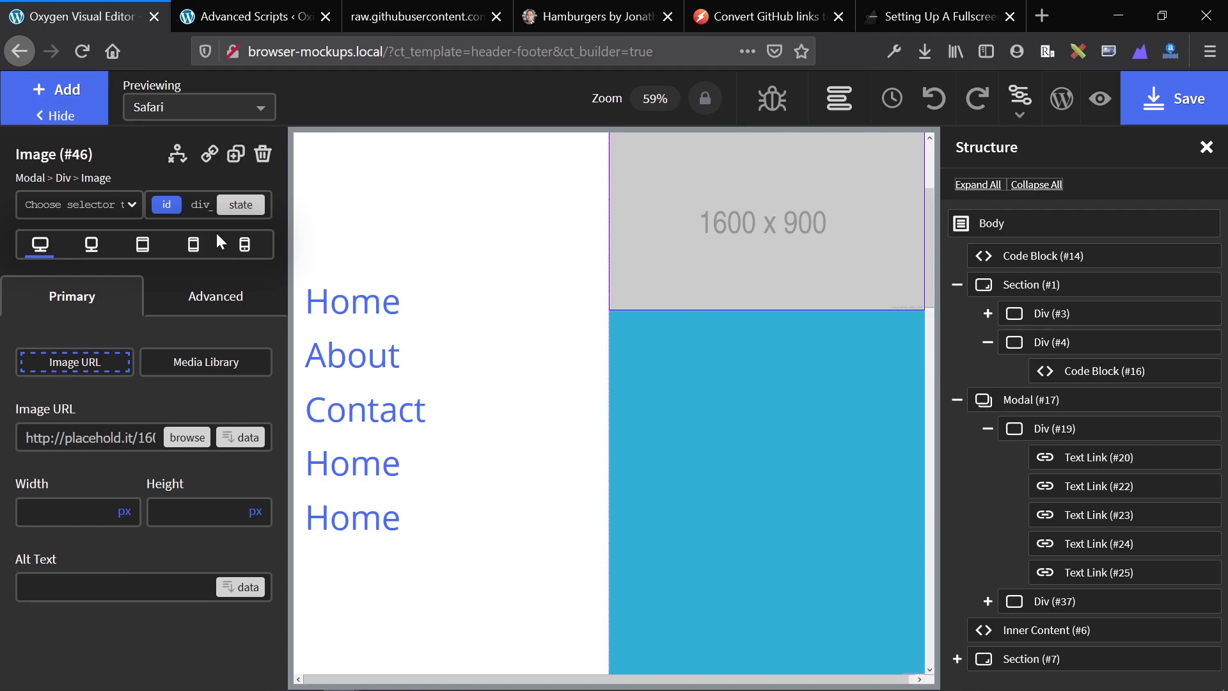
Apply 20 px of padding to all four sides of the light blue div
click(414, 265)
click(192, 294)
click(115, 387)
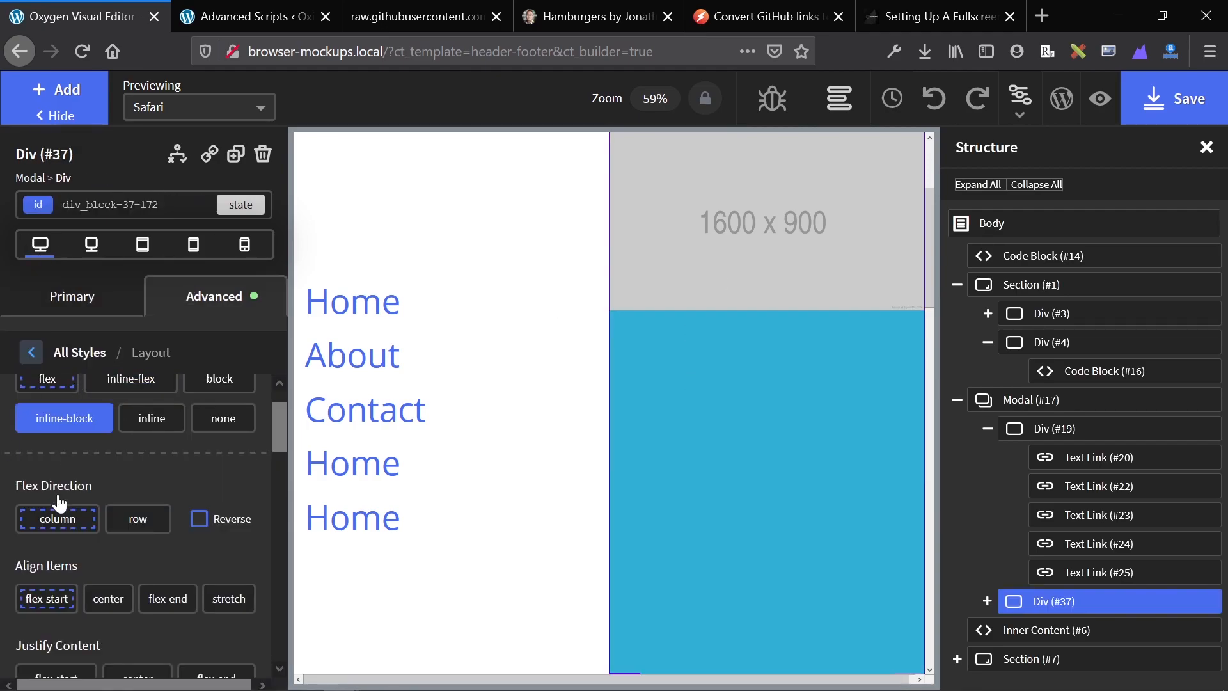
click(30, 352)
click(66, 365)
click(30, 352)
click(75, 400)
click(53, 431)
text(20)
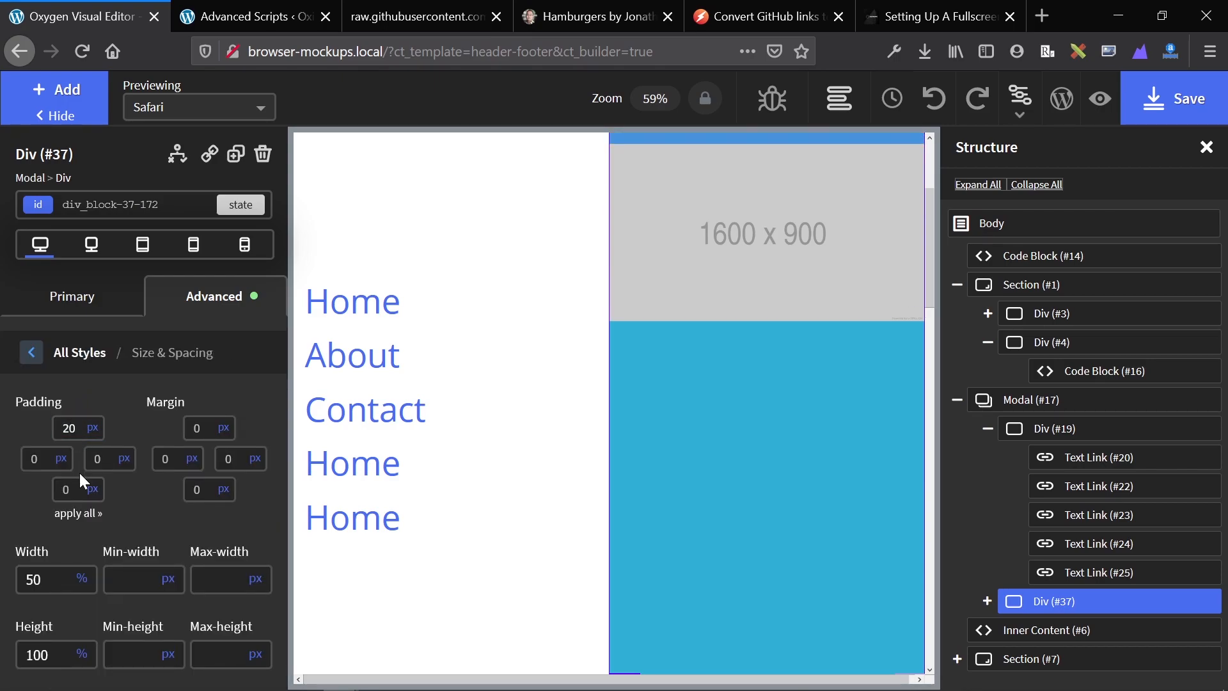
click(73, 514)
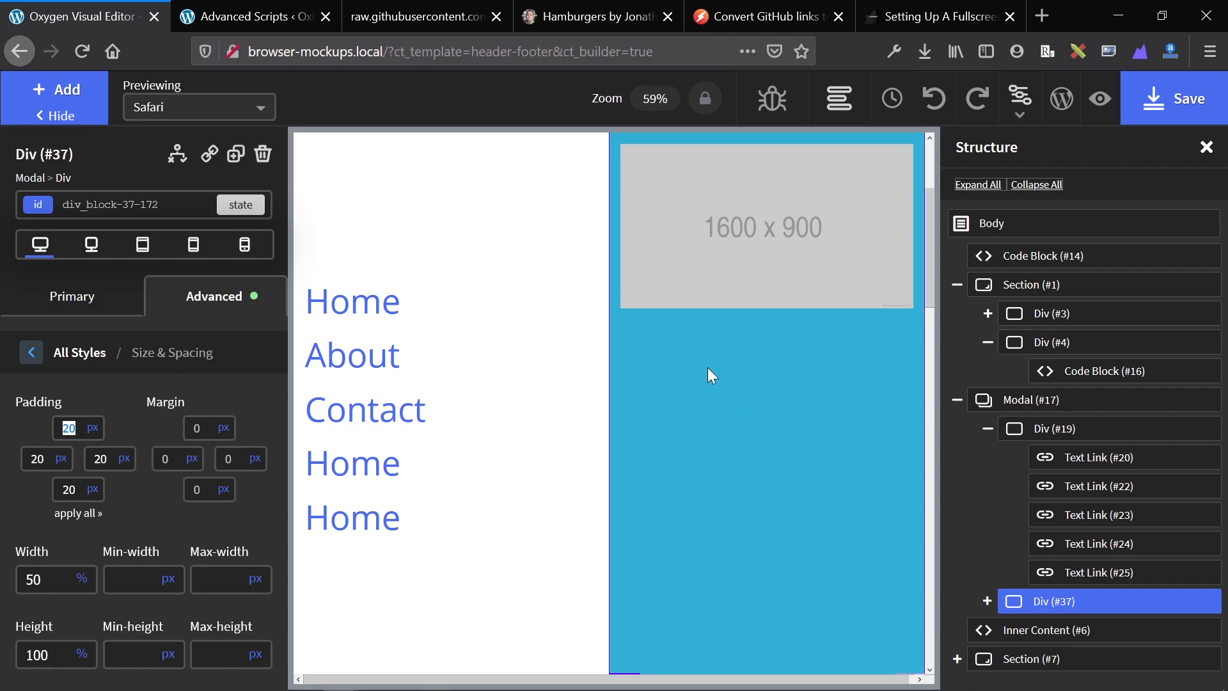
click(708, 258)
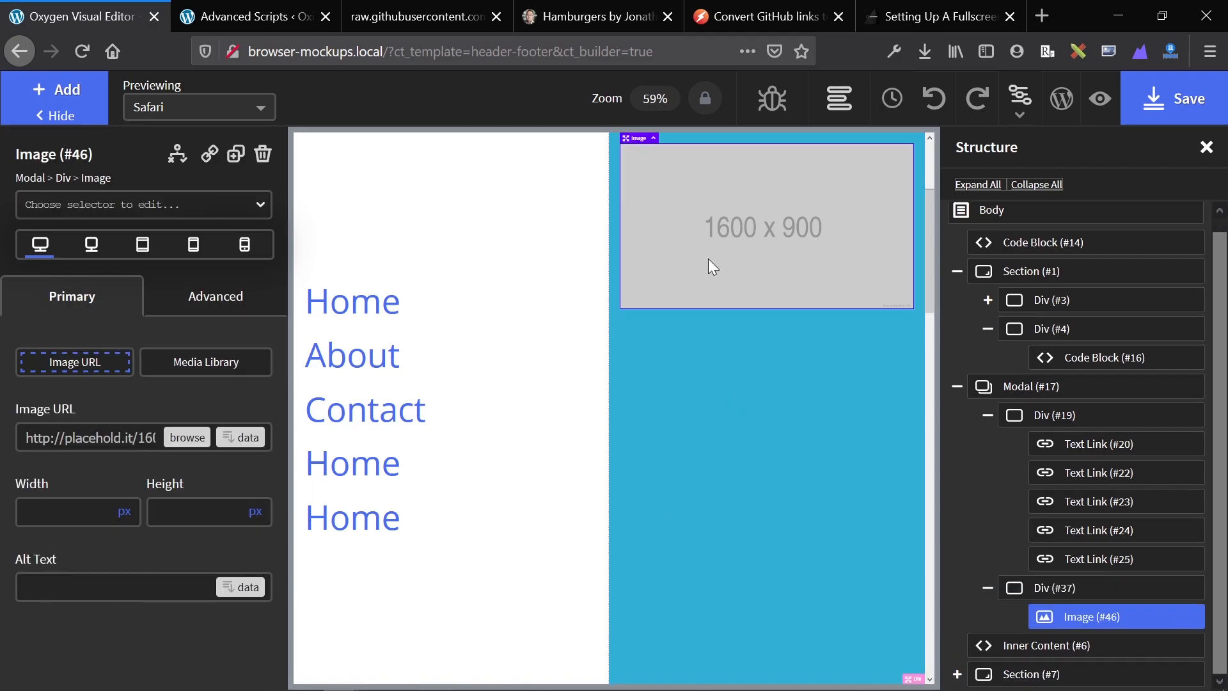
Add a repeater below the placeholder image and insert a heading with the h3 tag inside it
key(alt+r)
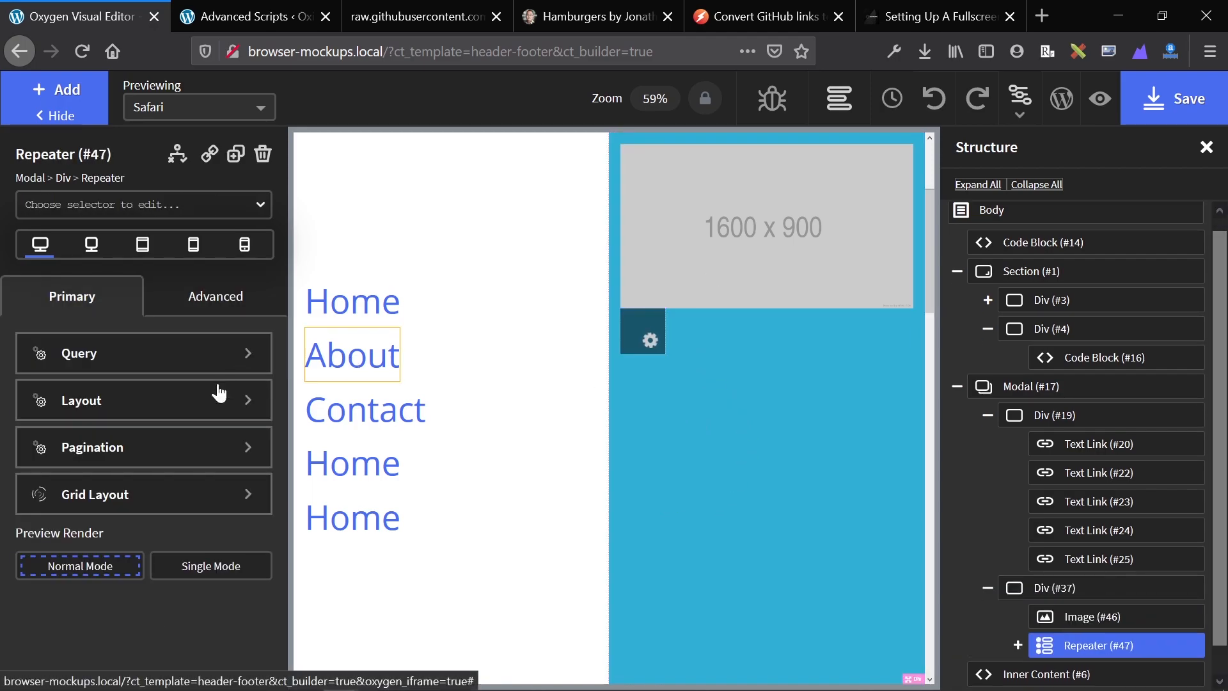
click(51, 92)
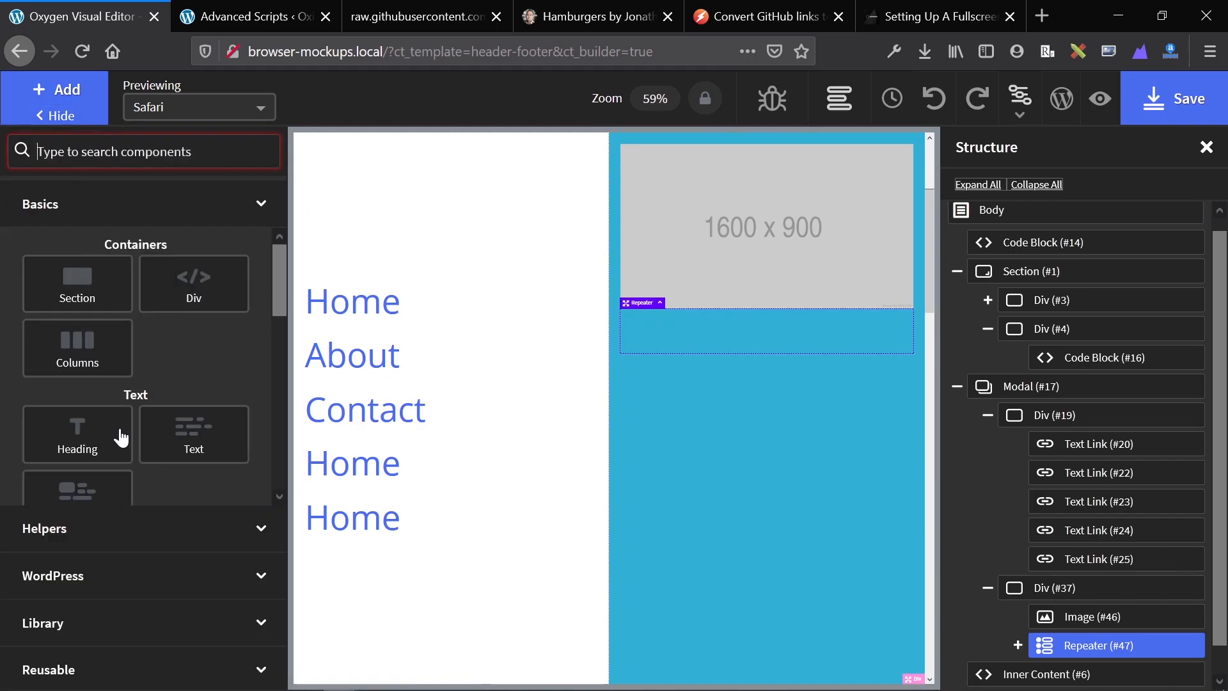
click(77, 435)
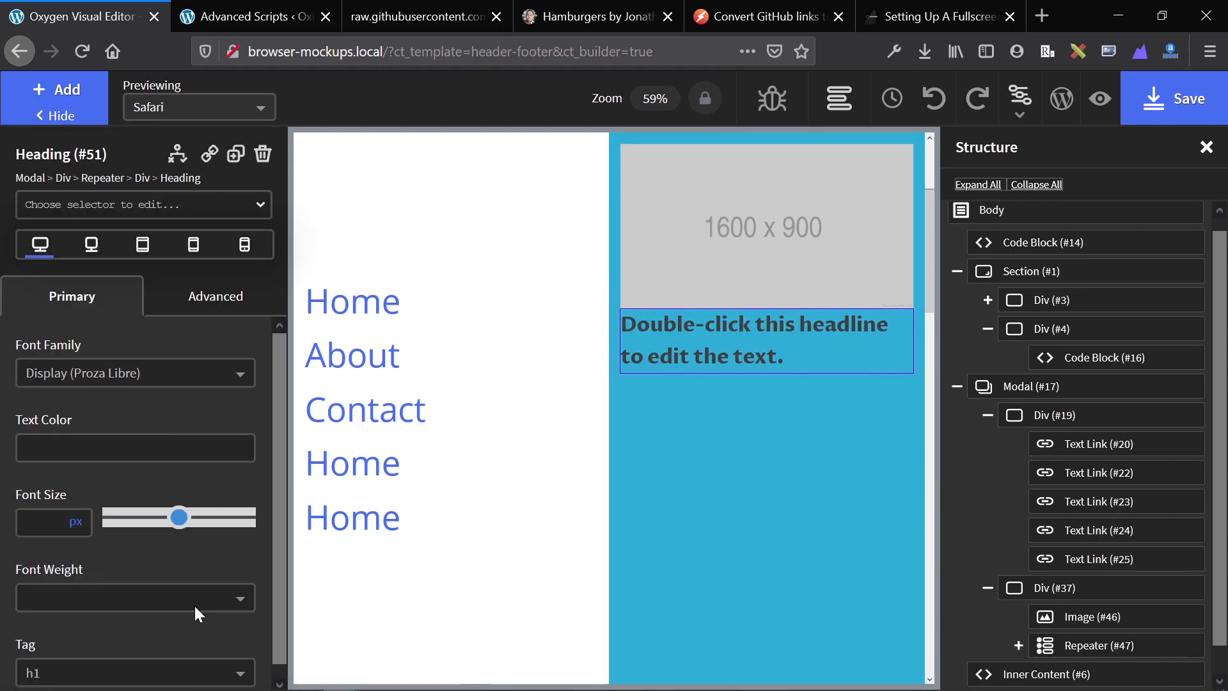
click(78, 671)
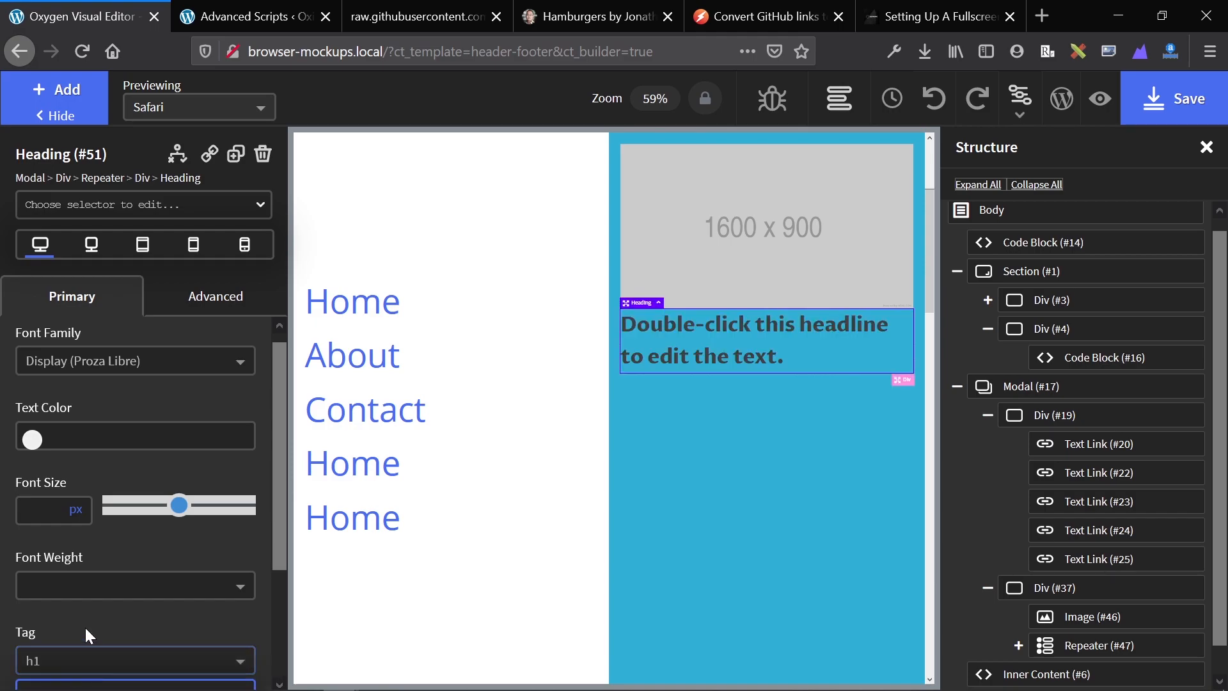
click(75, 600)
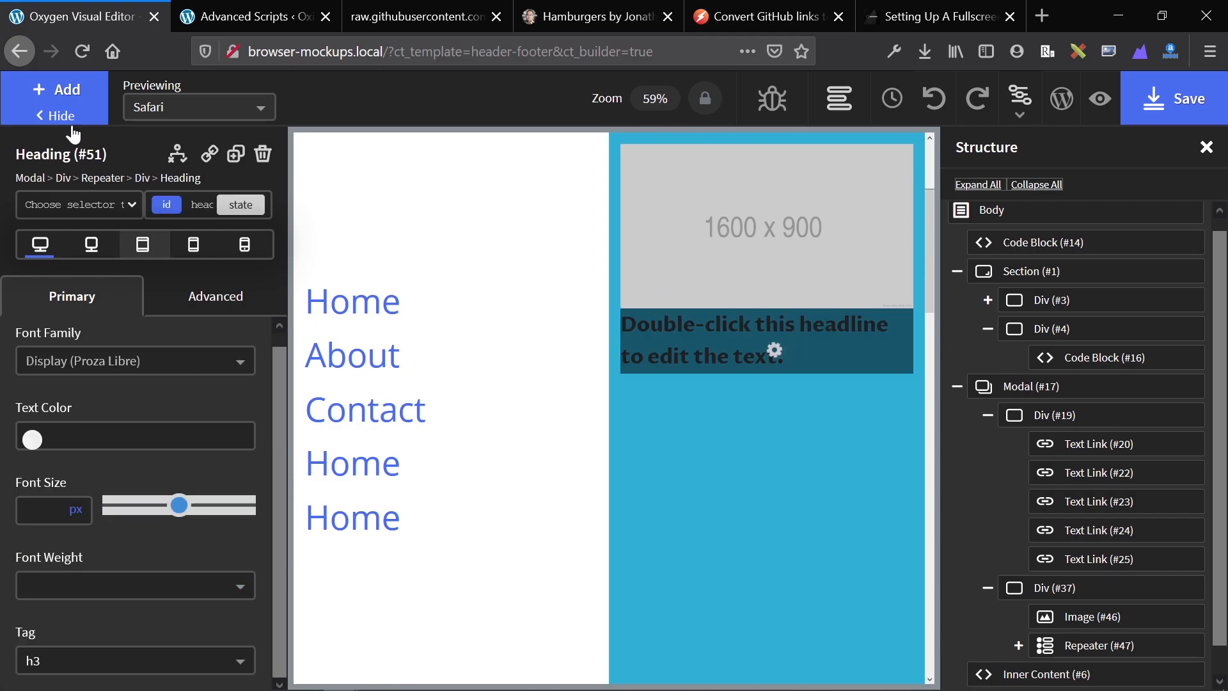
Add a text block below the repeater's heading and change the heading text to "Blog Title"
click(51, 94)
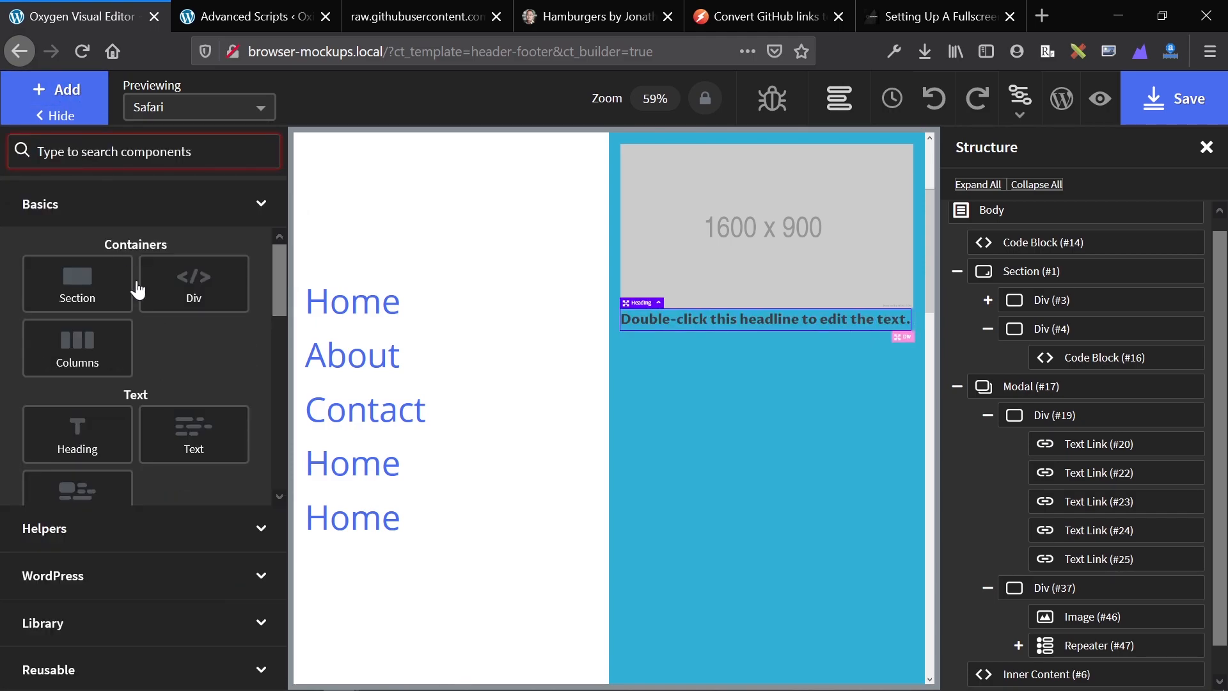
click(194, 434)
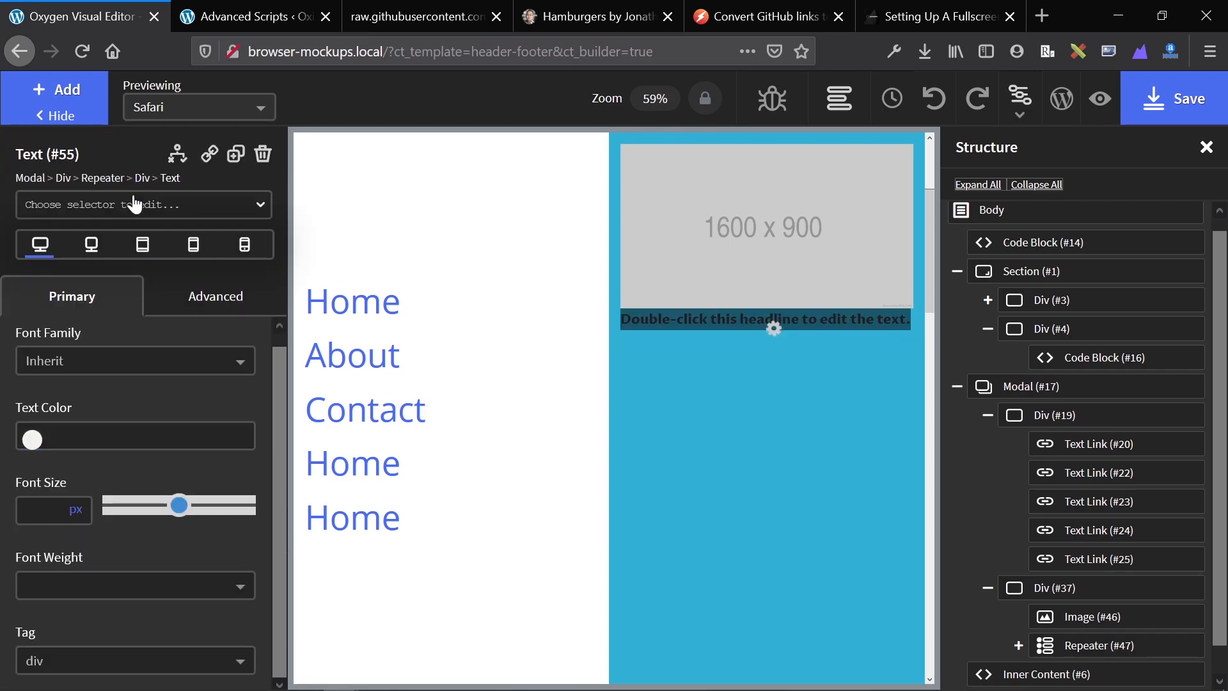
double_click(697, 318)
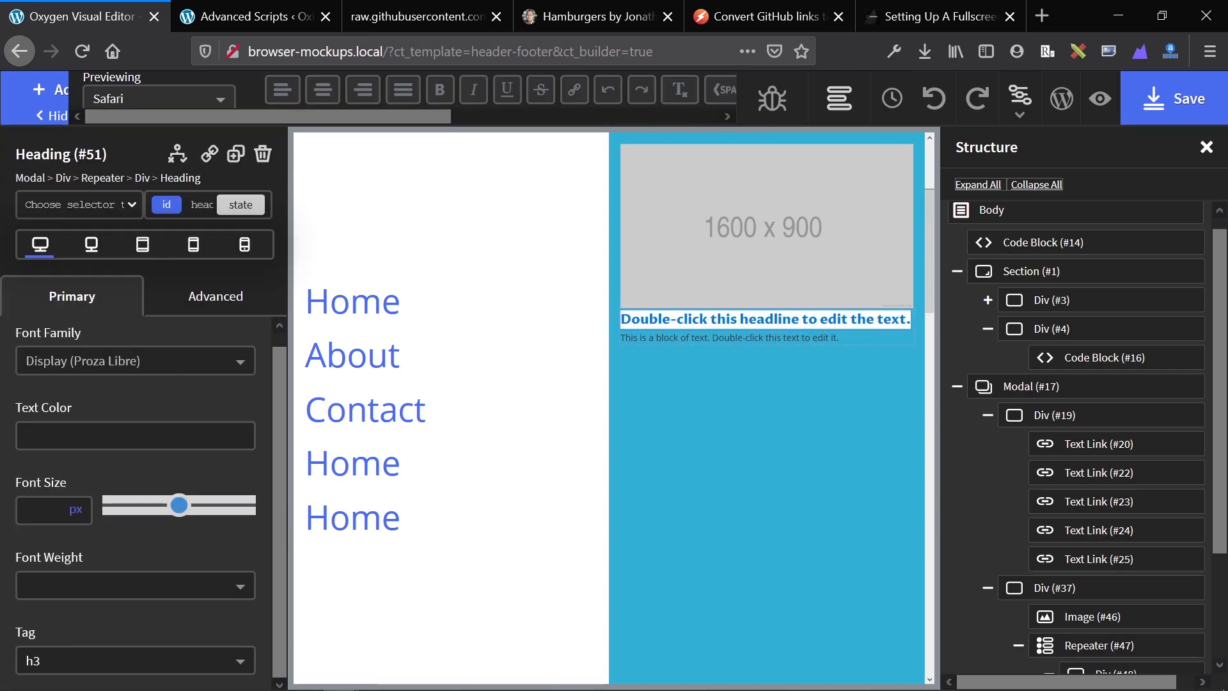
triple_click(697, 319)
text(Blog T)
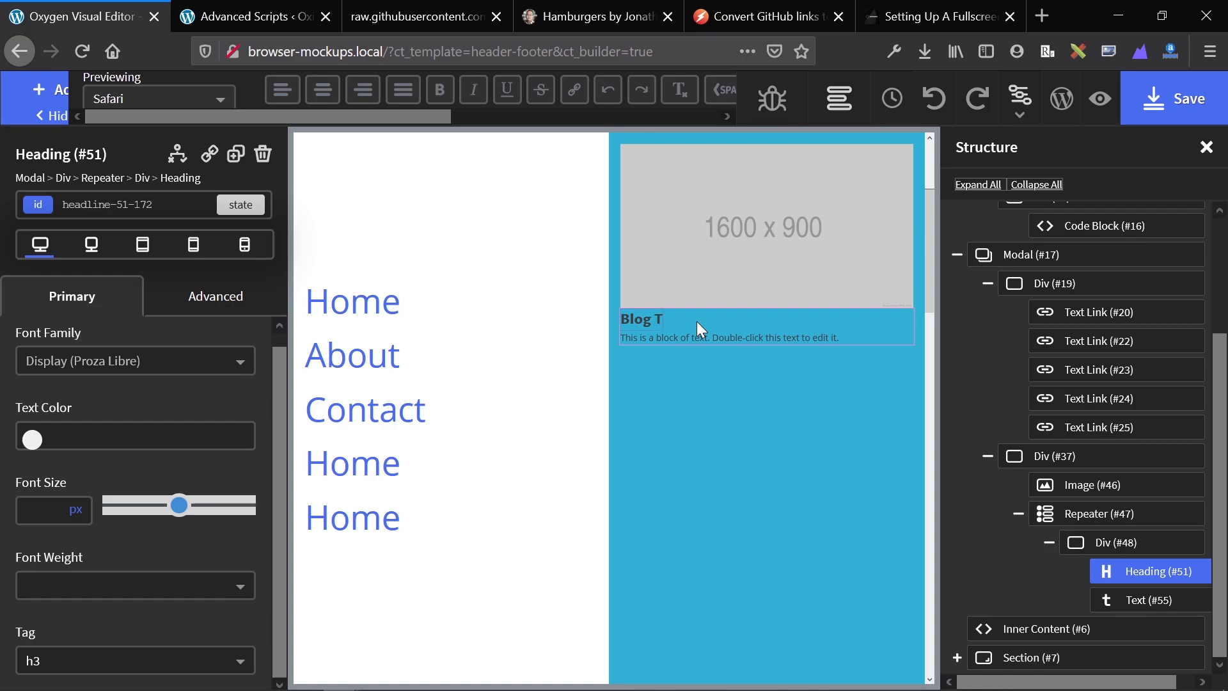
Replace the placeholder copy in the repeater's text block with "Blog body"
double_click(693, 334)
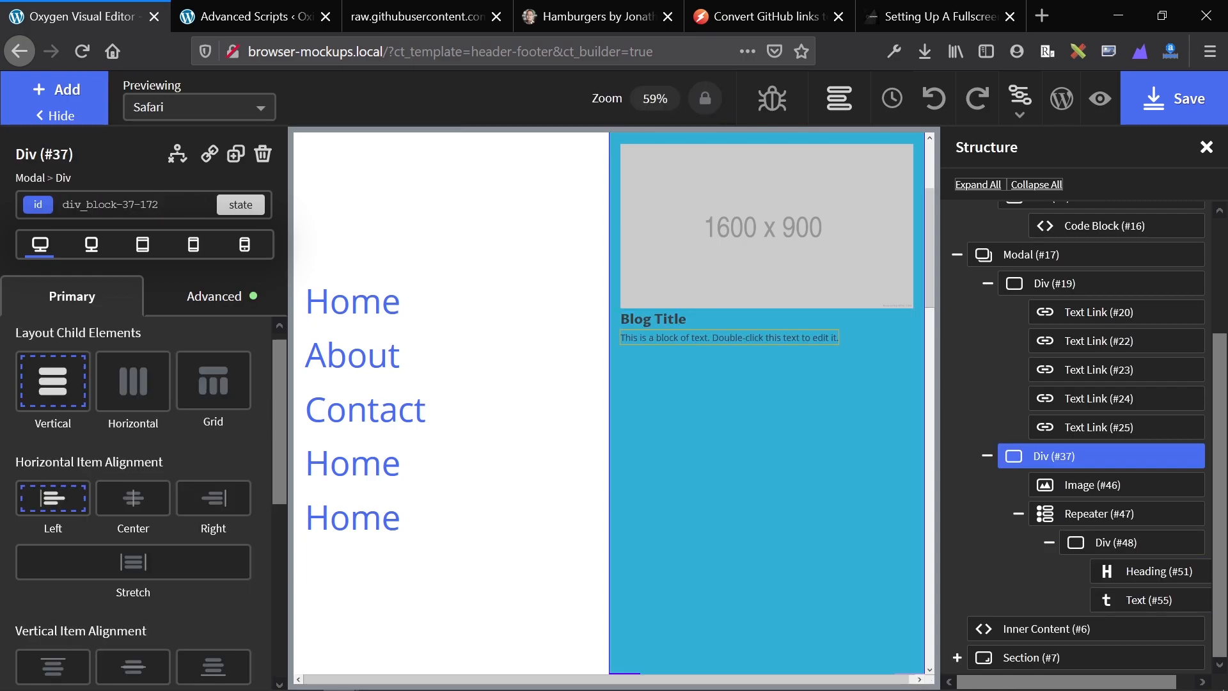
double_click(688, 337)
triple_click(688, 337)
text(Blog body)
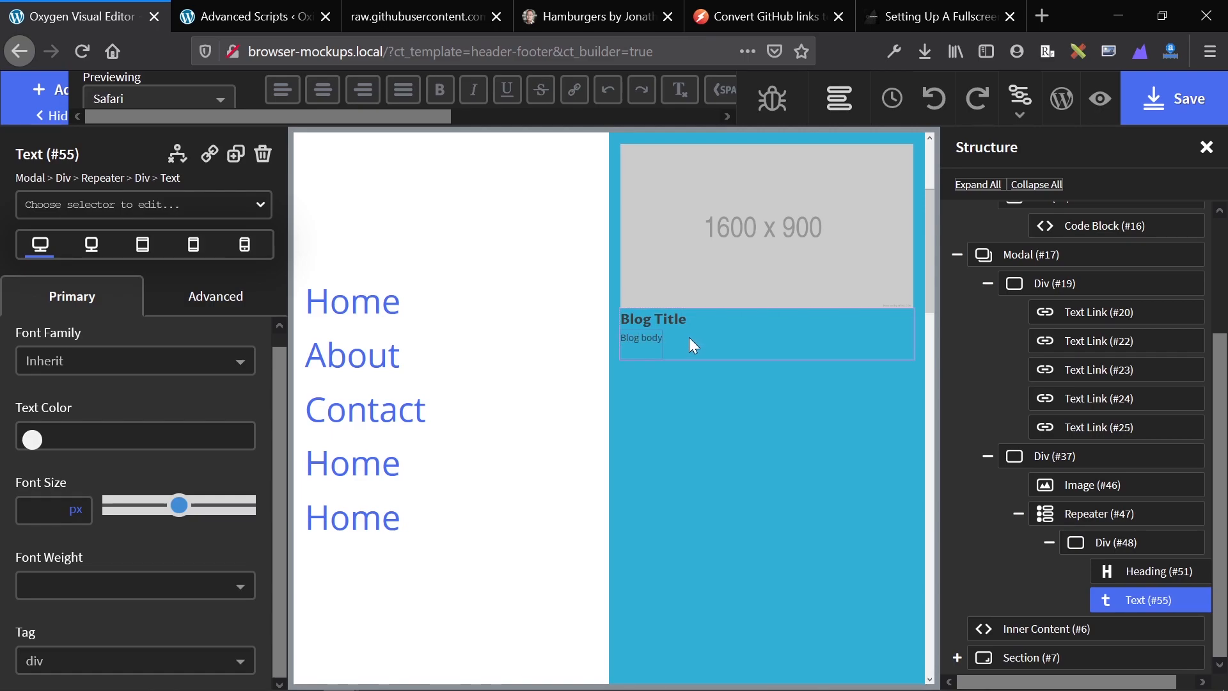
click(699, 328)
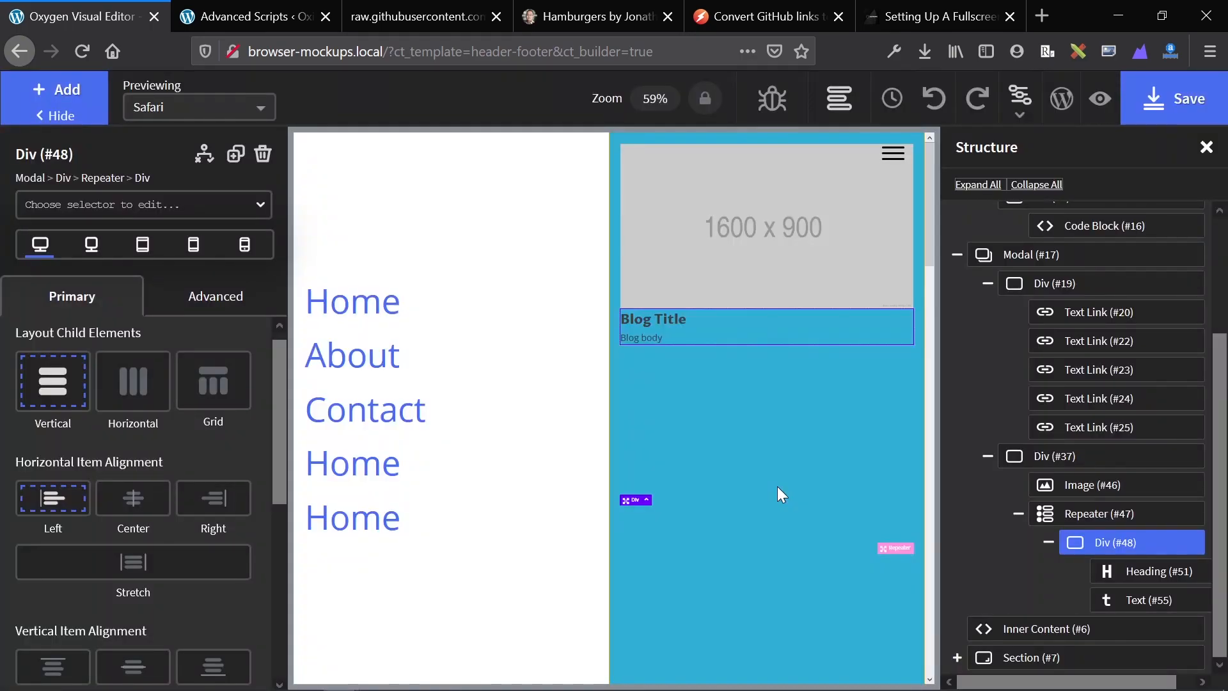
Set the background color of the div holding the navigation links to #fff
click(1022, 259)
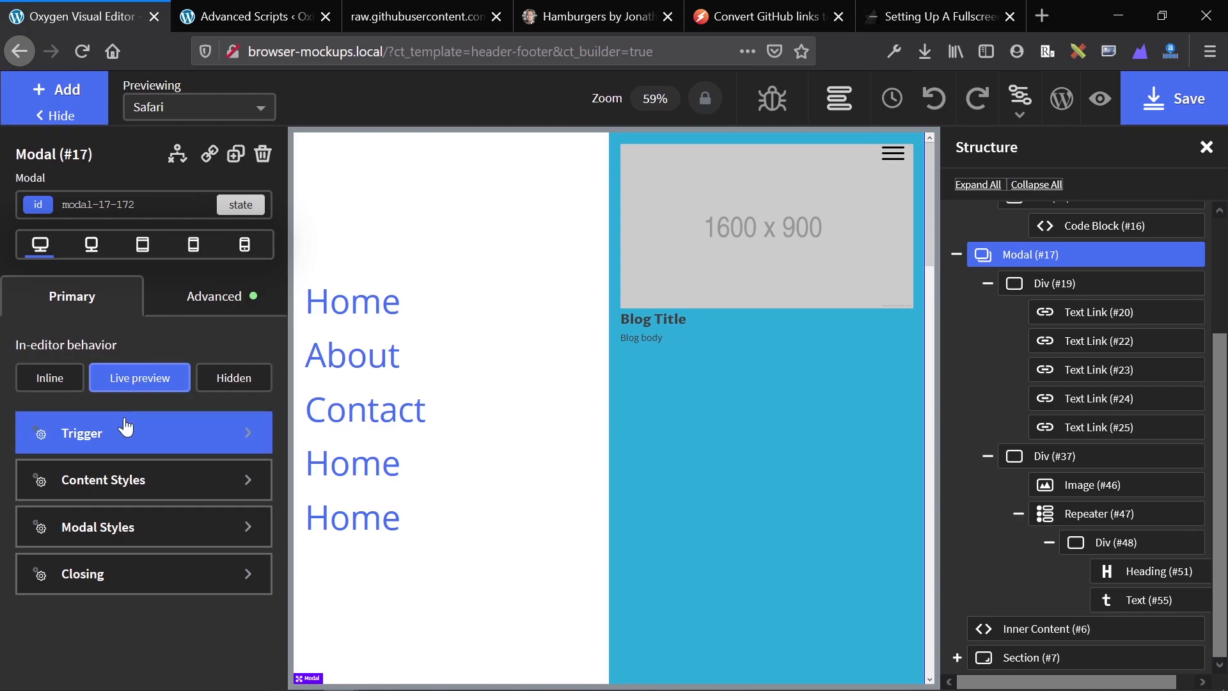
click(502, 438)
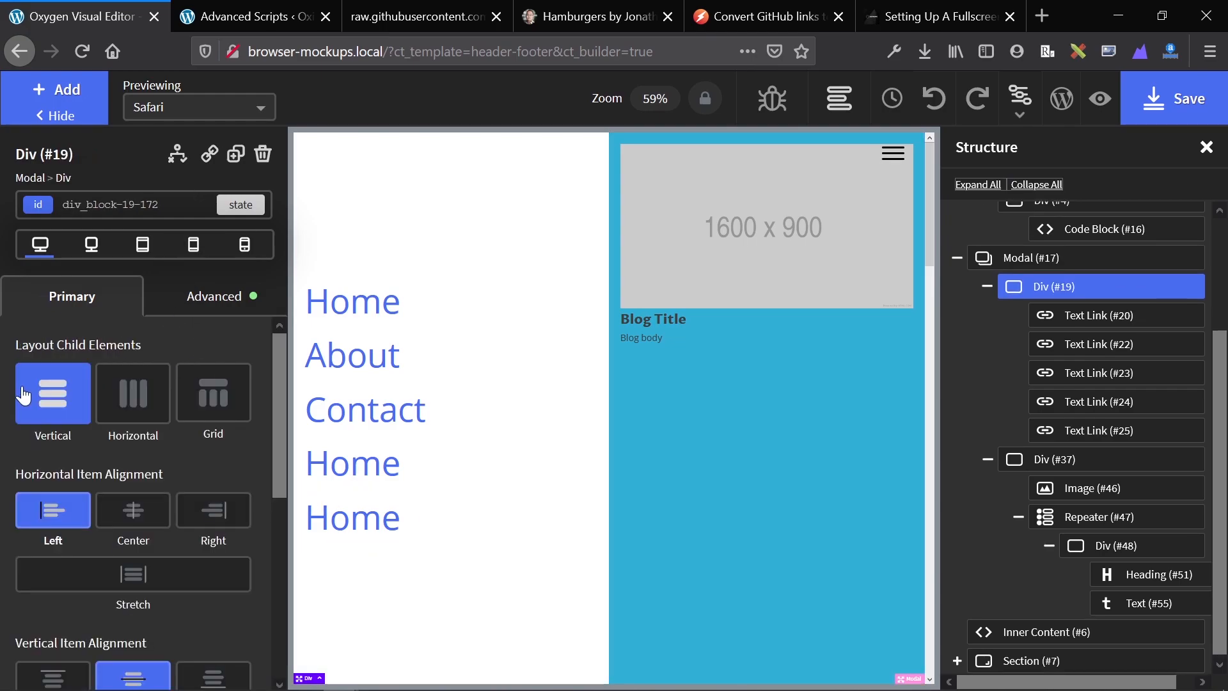
click(211, 301)
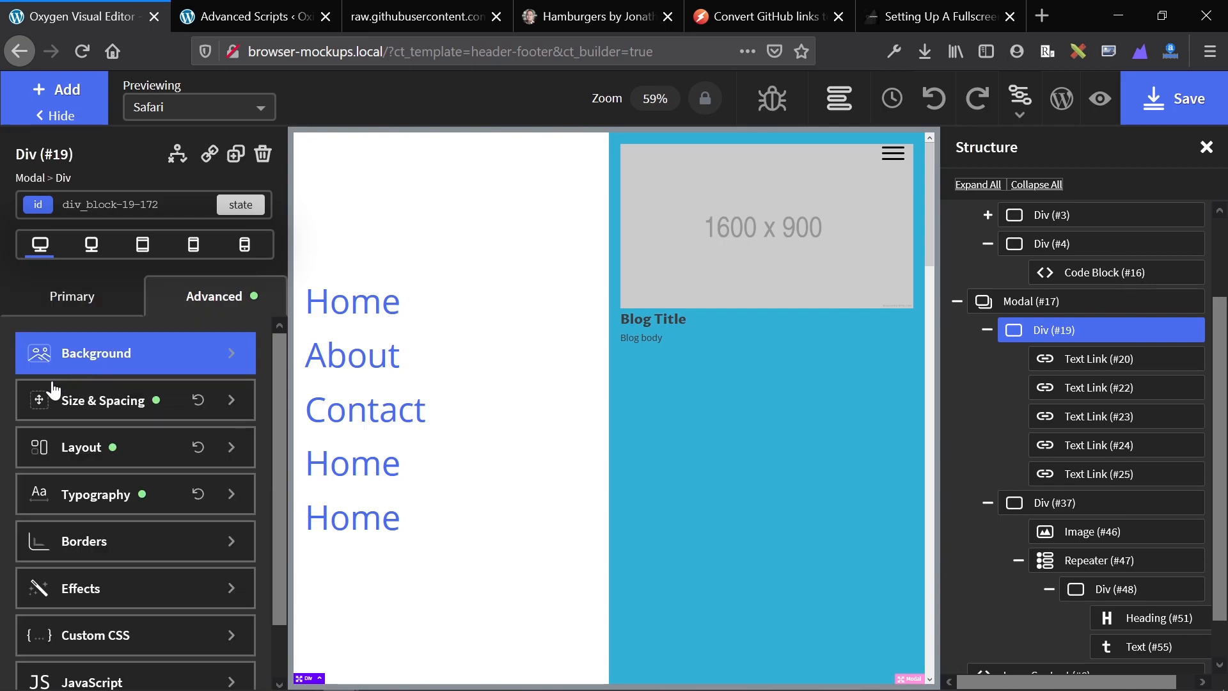
click(69, 356)
click(81, 432)
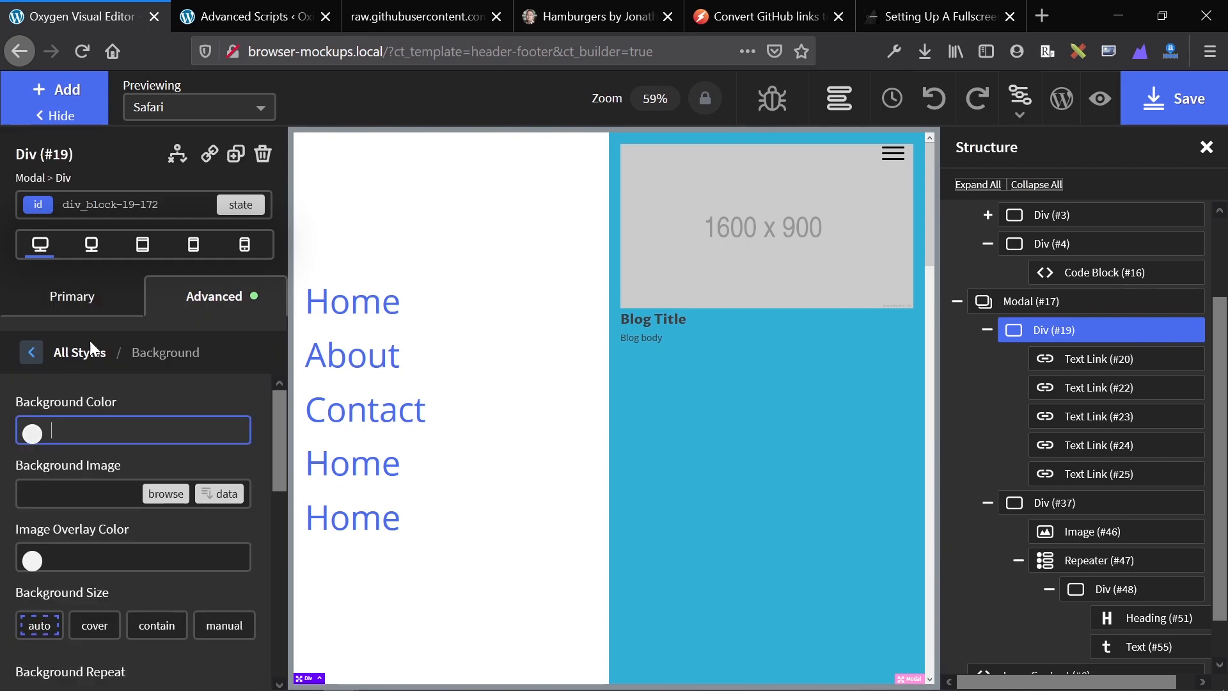
text(#fff)
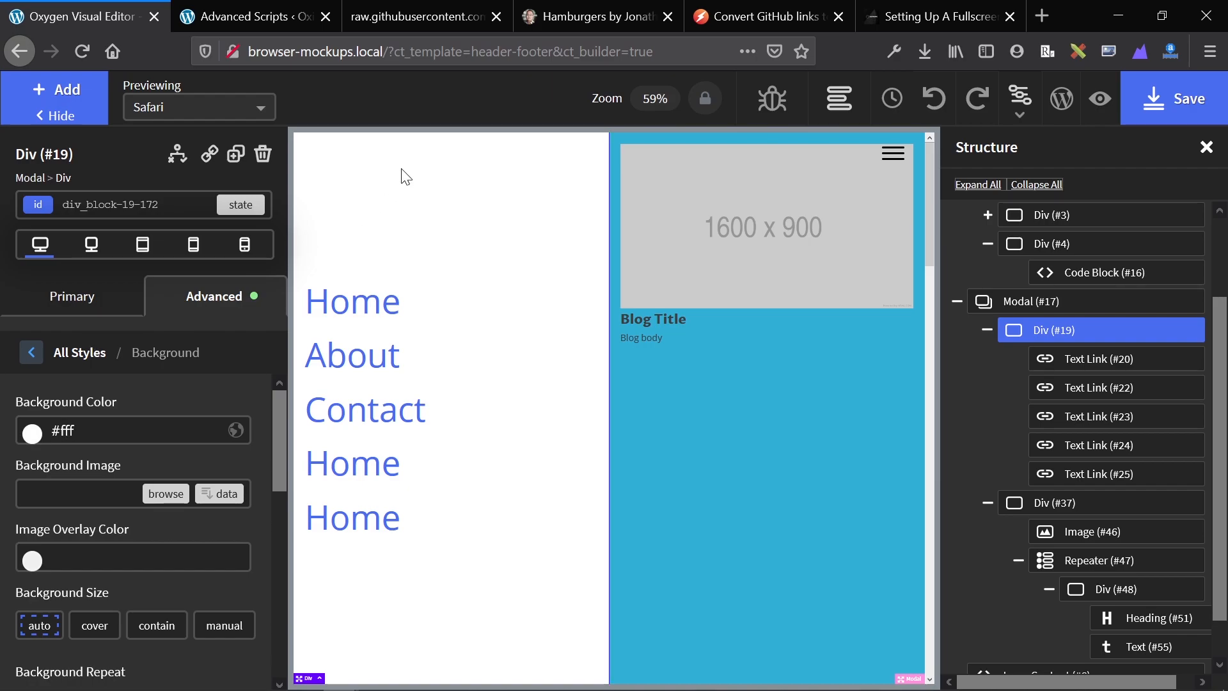
Make the modal's background fully transparent with rgba(255,255,255,0)
click(1019, 304)
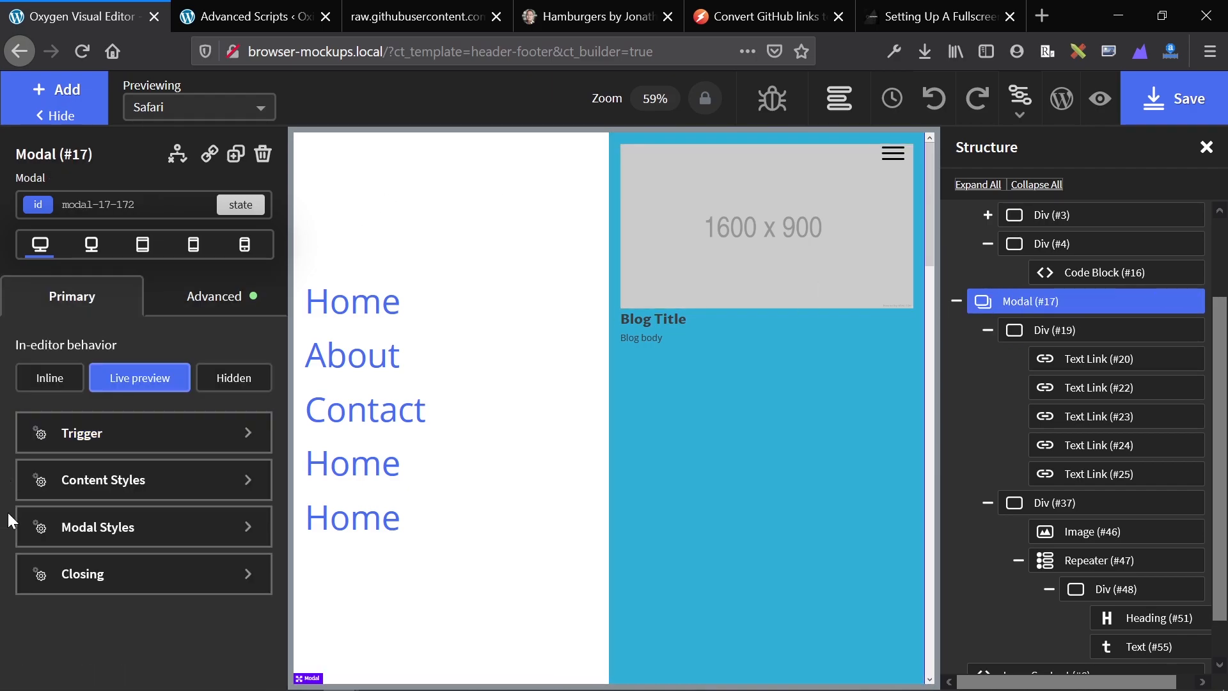
click(194, 311)
click(124, 363)
click(31, 432)
drag(152, 617, 3, 624)
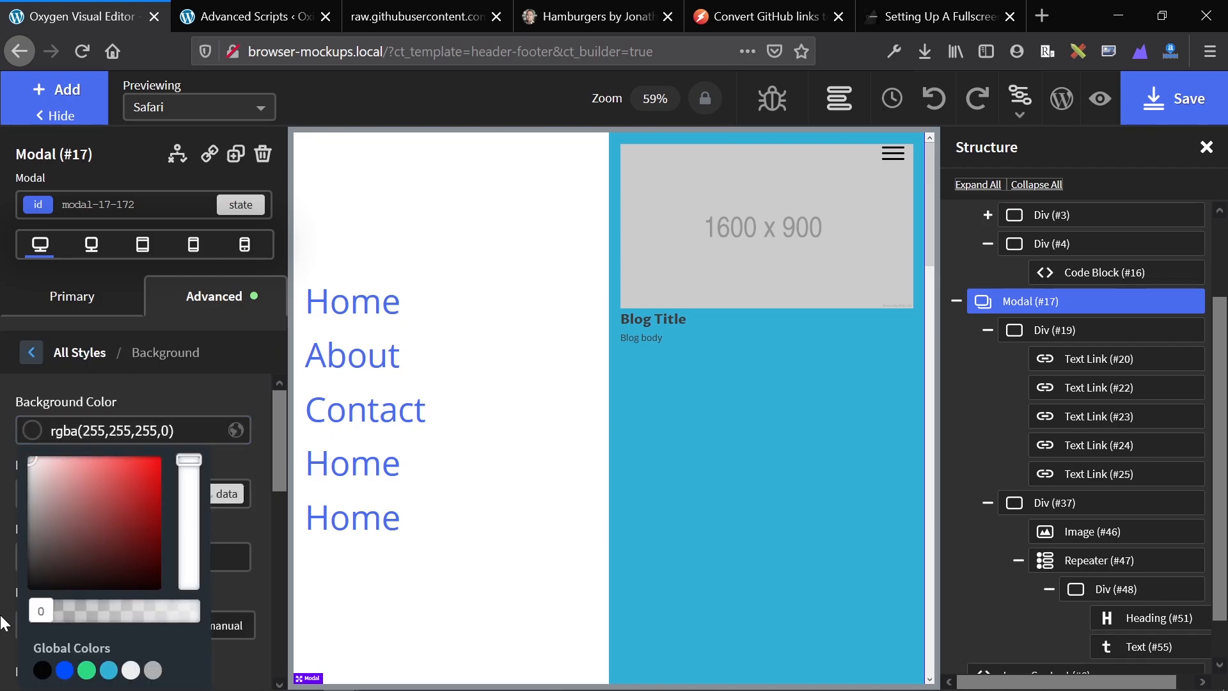
Enable Animate On Scroll for the navigation links div with the Fade Right animation type
click(1033, 331)
click(215, 313)
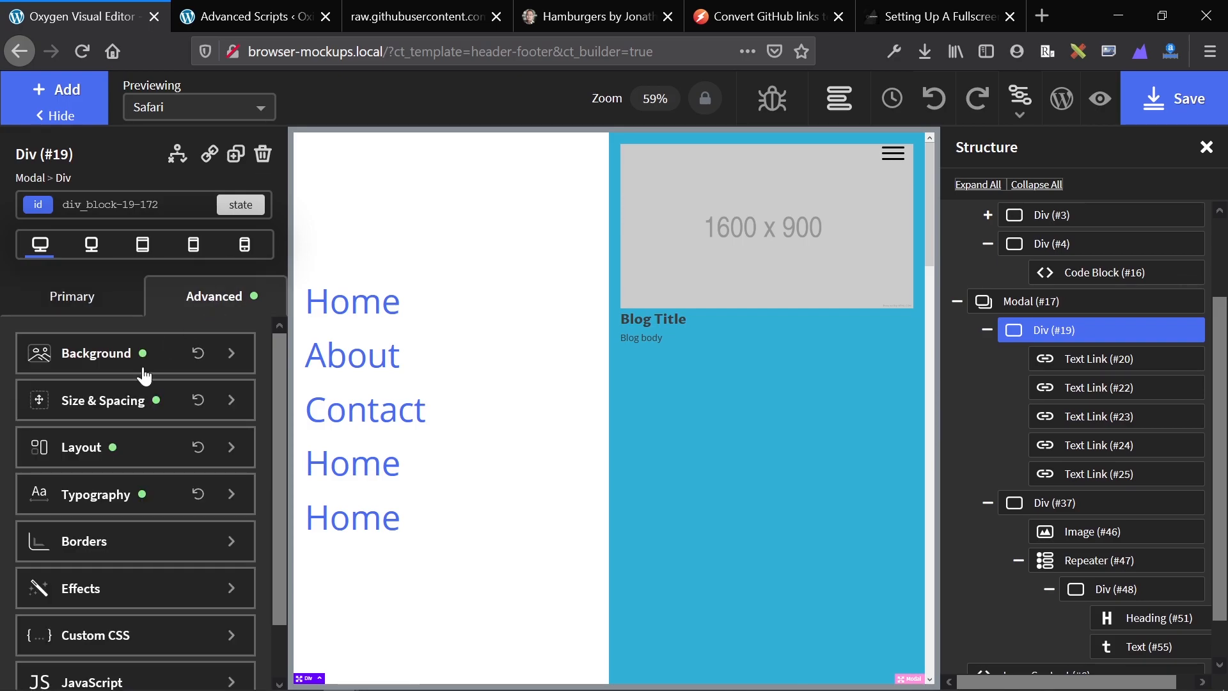
click(137, 588)
click(92, 423)
click(25, 425)
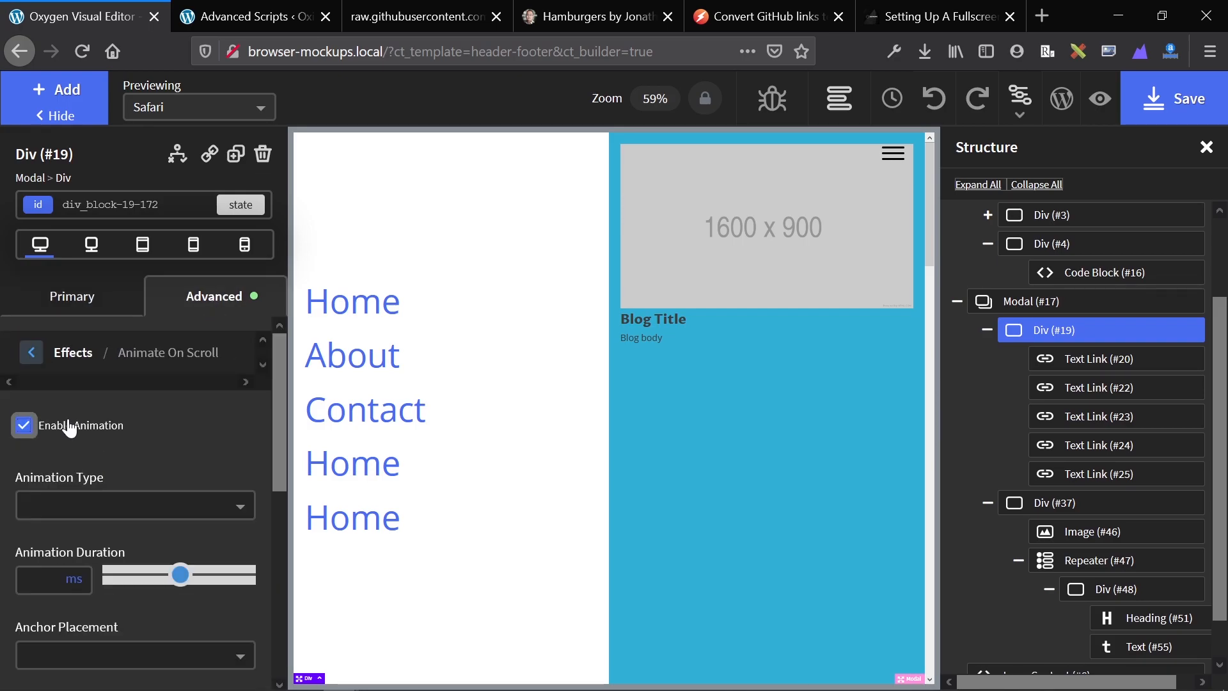
click(78, 502)
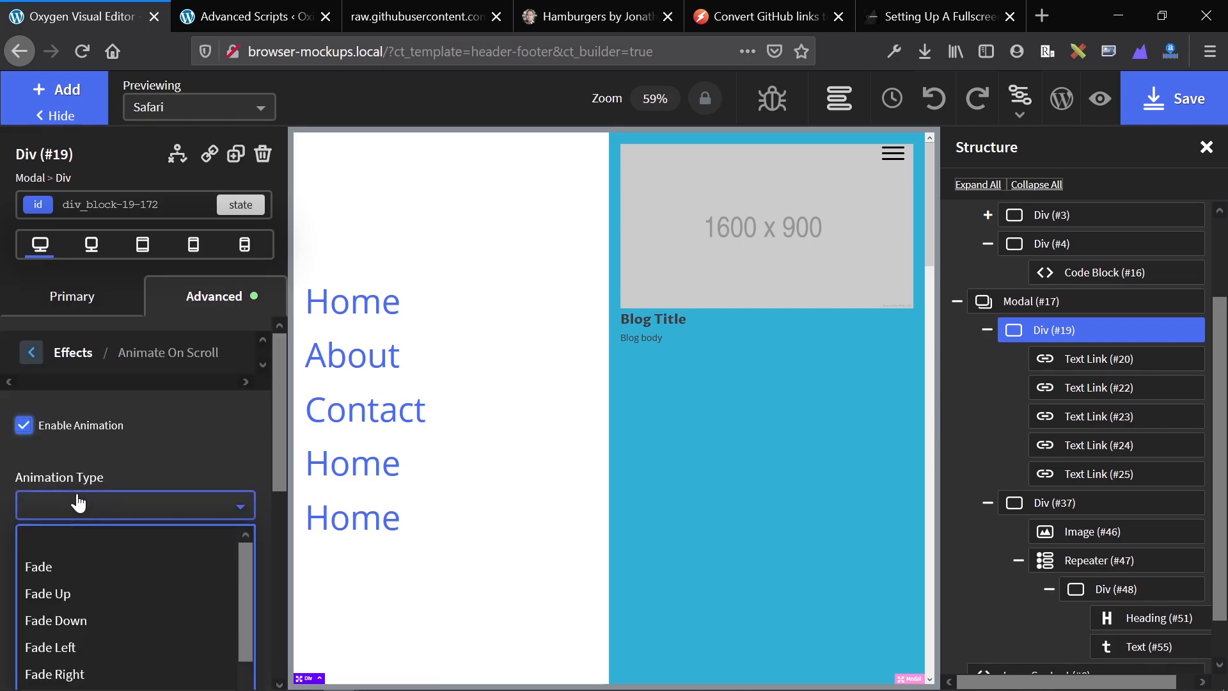
click(89, 672)
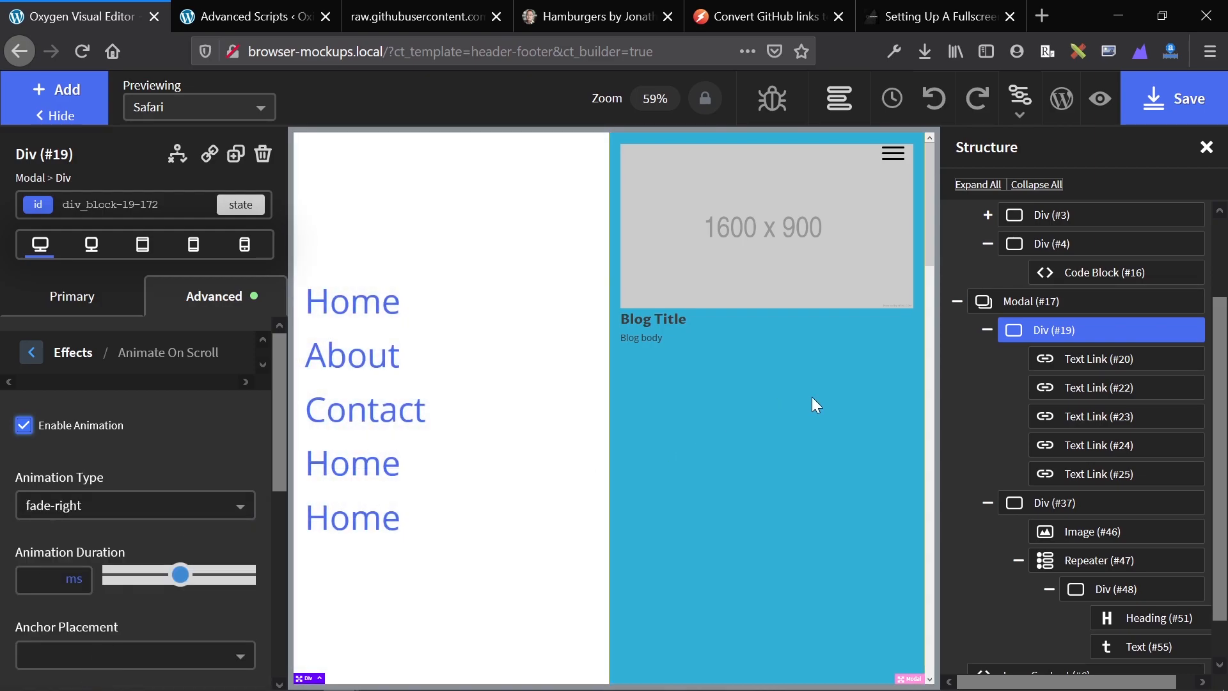
Enable Animate On Scroll for the light blue div with the Fade Left animation type
click(1053, 504)
click(214, 297)
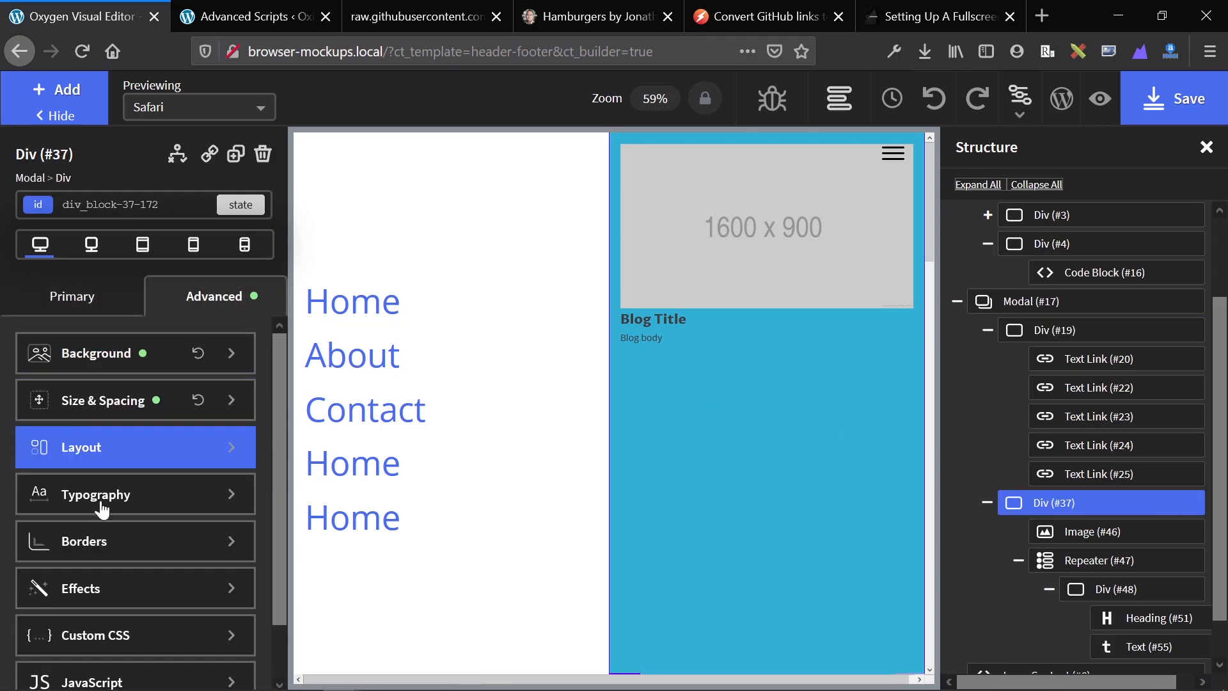
click(99, 636)
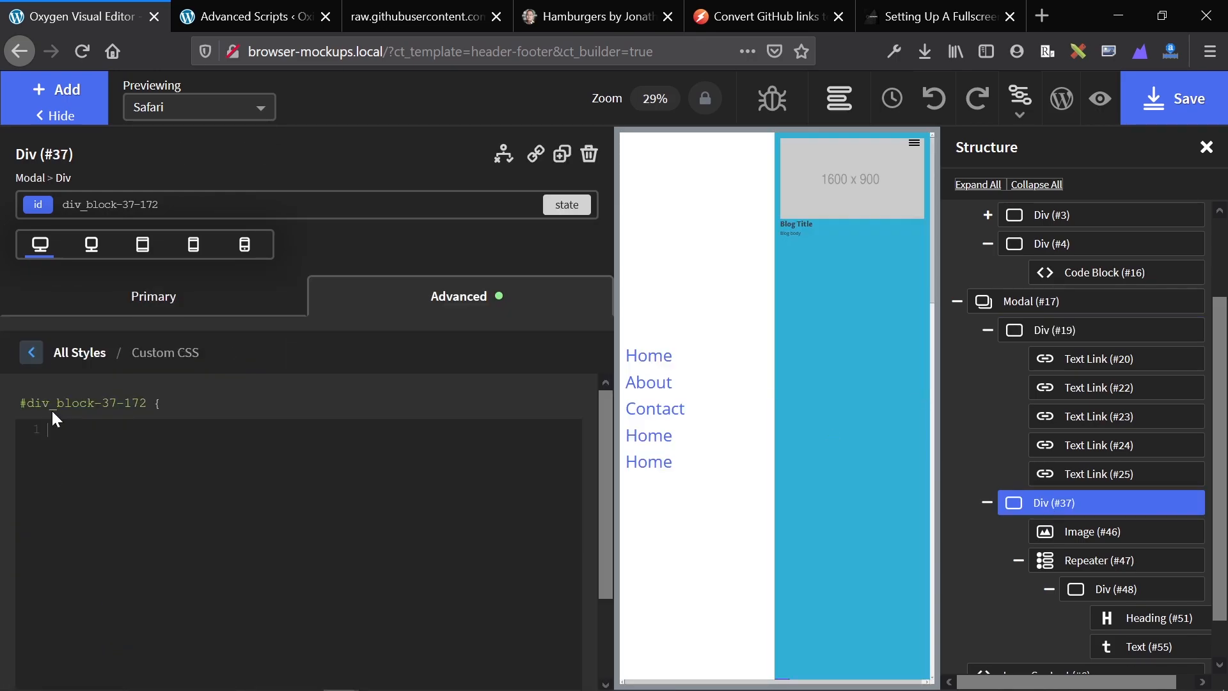
click(32, 353)
click(99, 586)
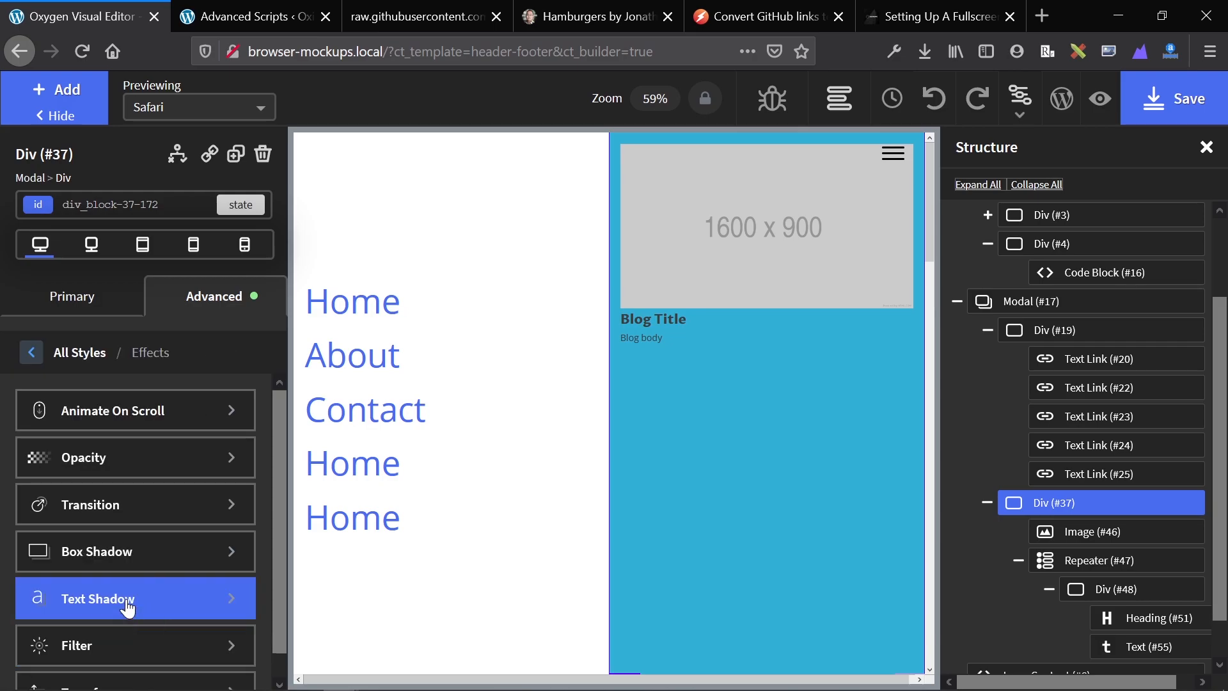
click(96, 414)
click(23, 424)
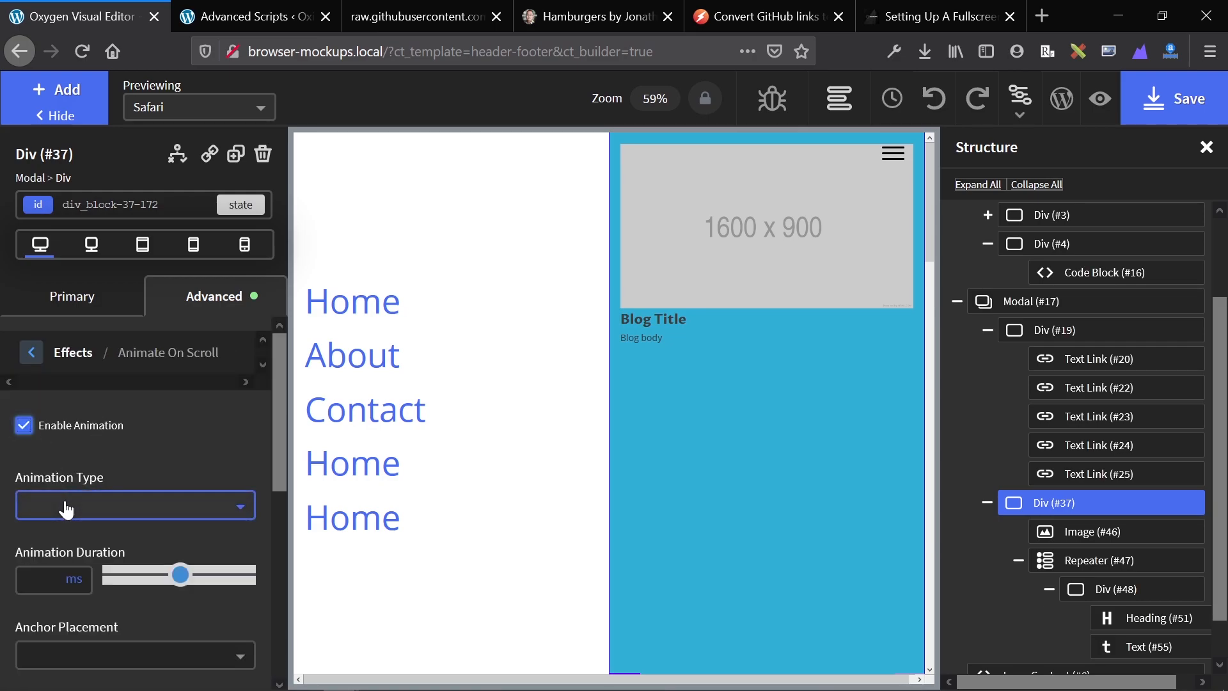
click(61, 505)
scroll(80, 669, down, 1)
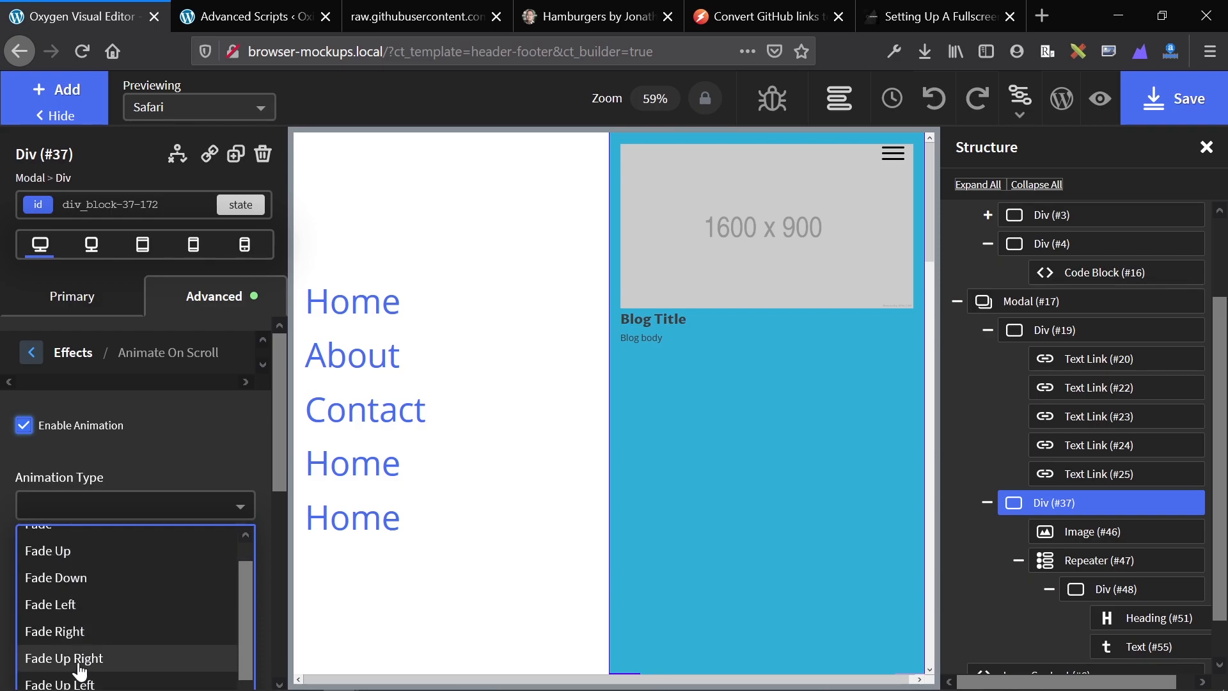
scroll(78, 621, down, 3)
scroll(78, 621, up, 4)
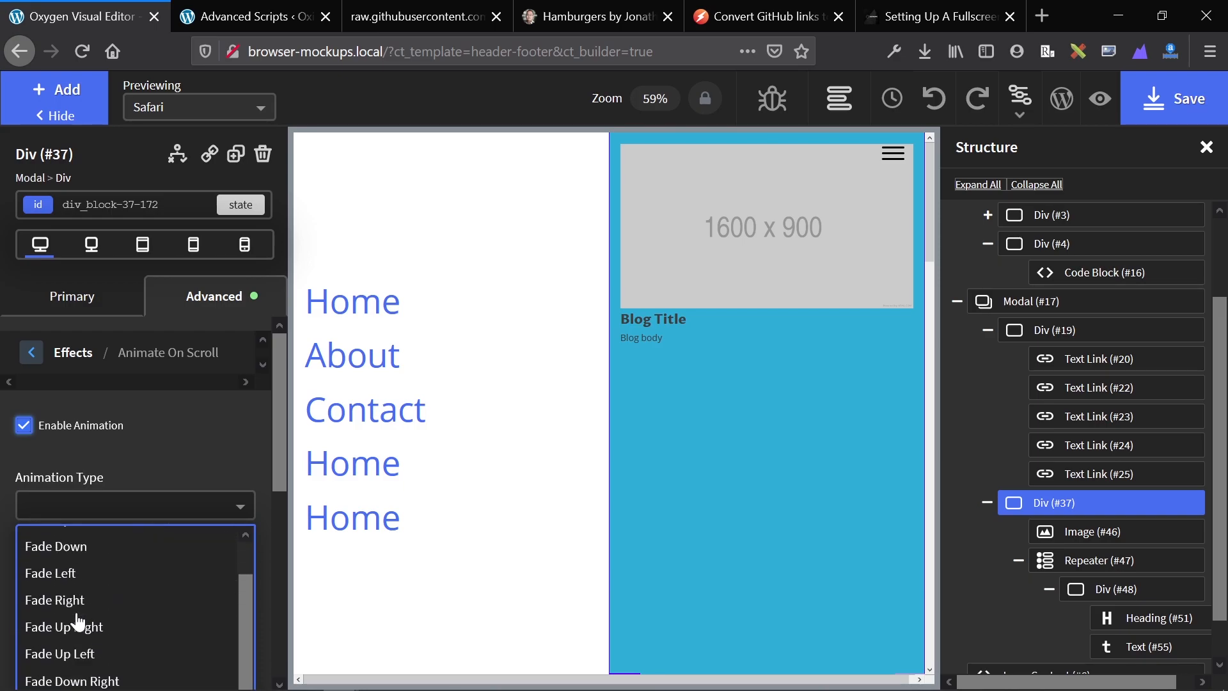
click(74, 649)
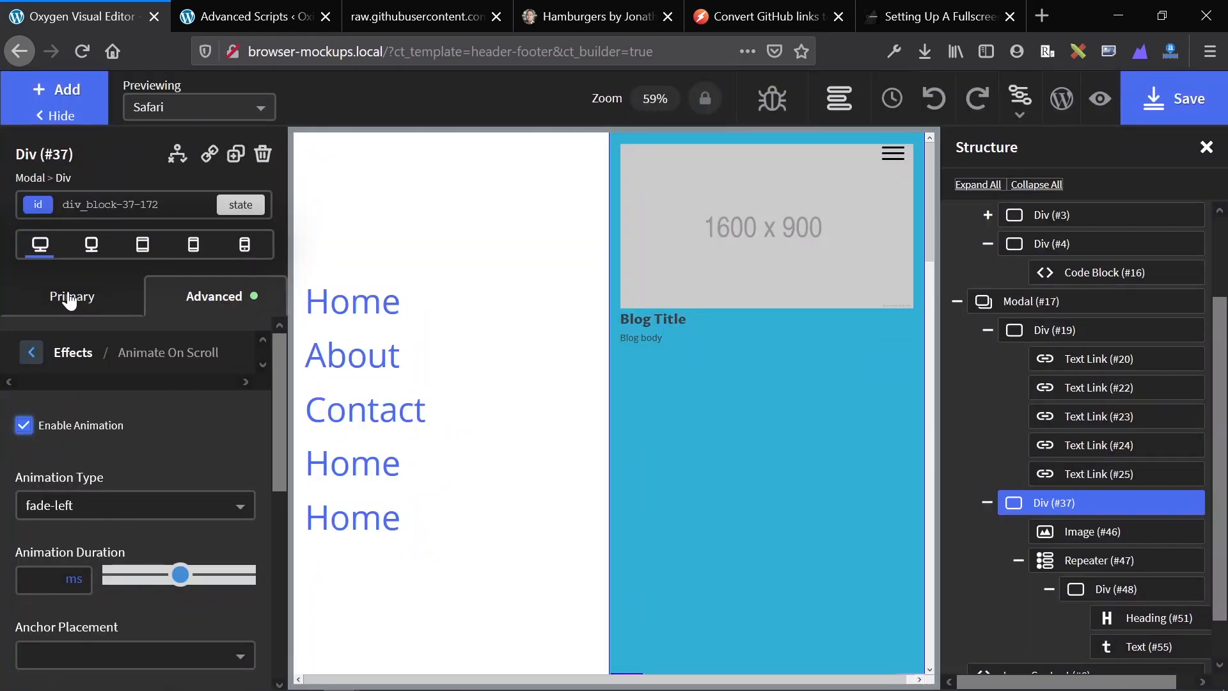
Set the modal to open after a specified time of 1 second and open the page preview
click(71, 300)
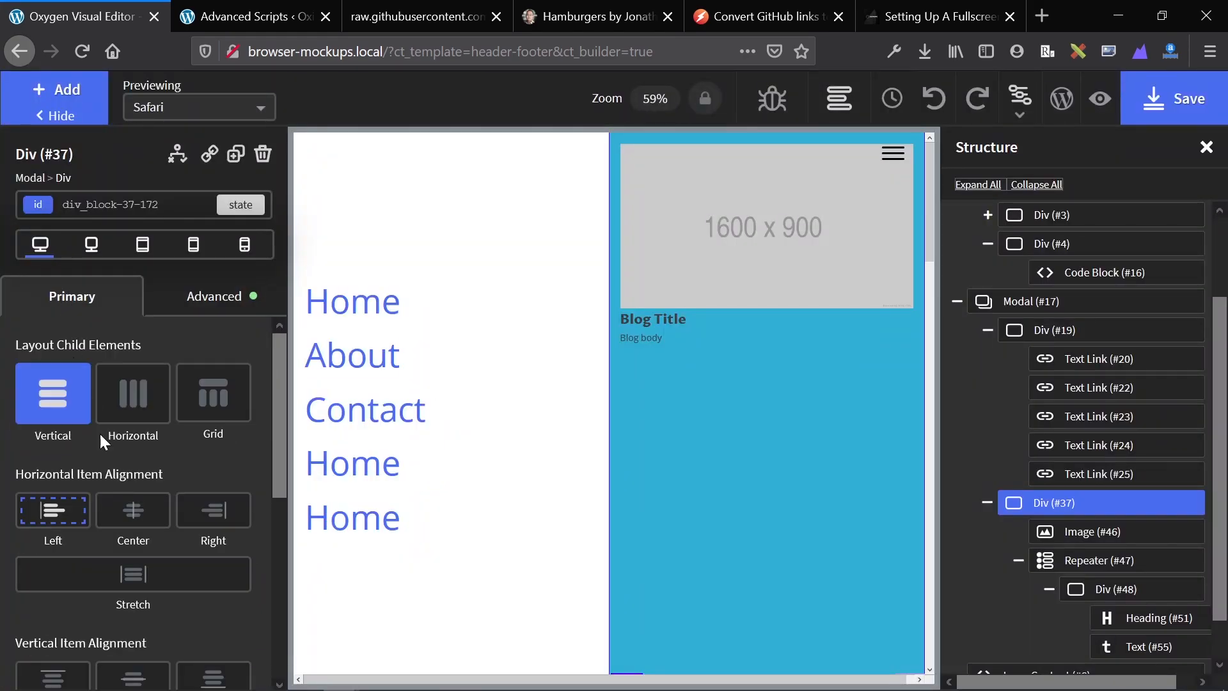
click(1016, 304)
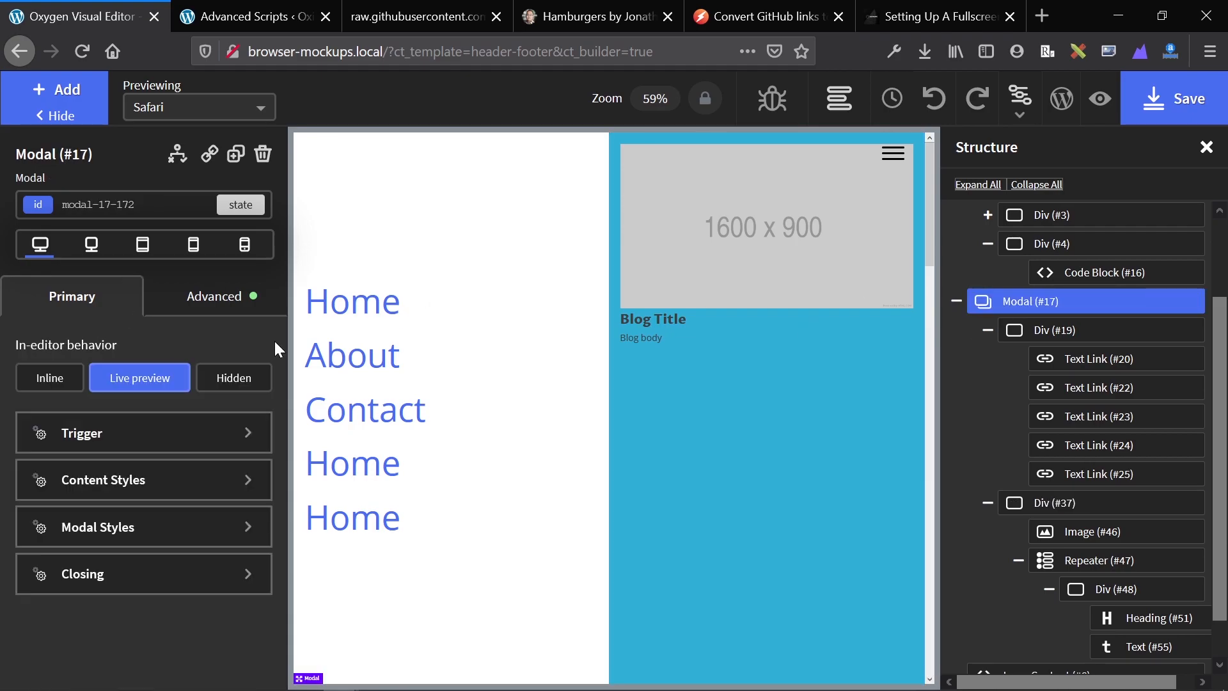
click(85, 442)
click(101, 454)
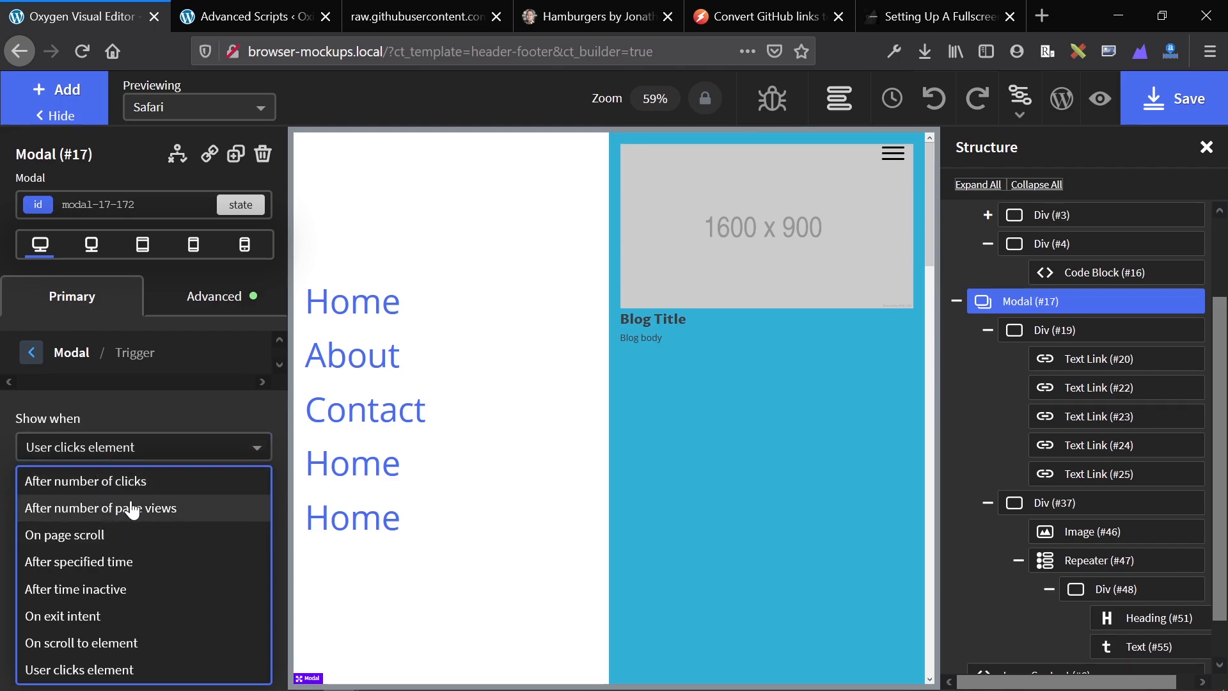
click(127, 563)
double_click(57, 512)
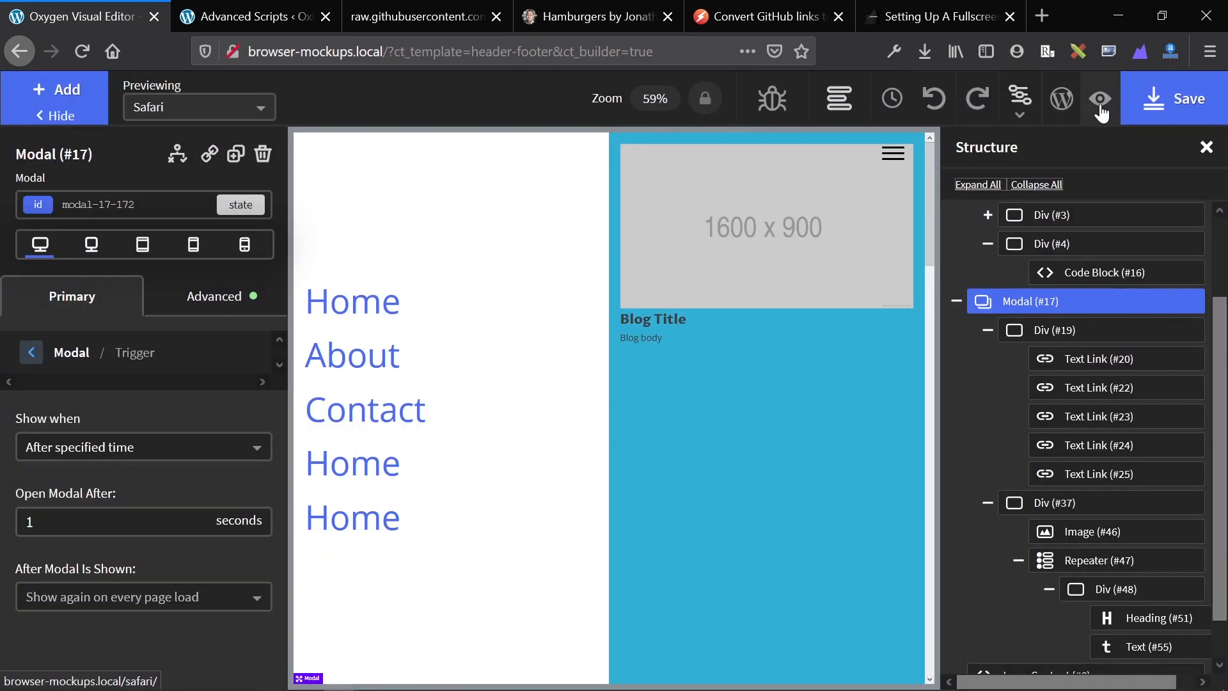
click(1099, 106)
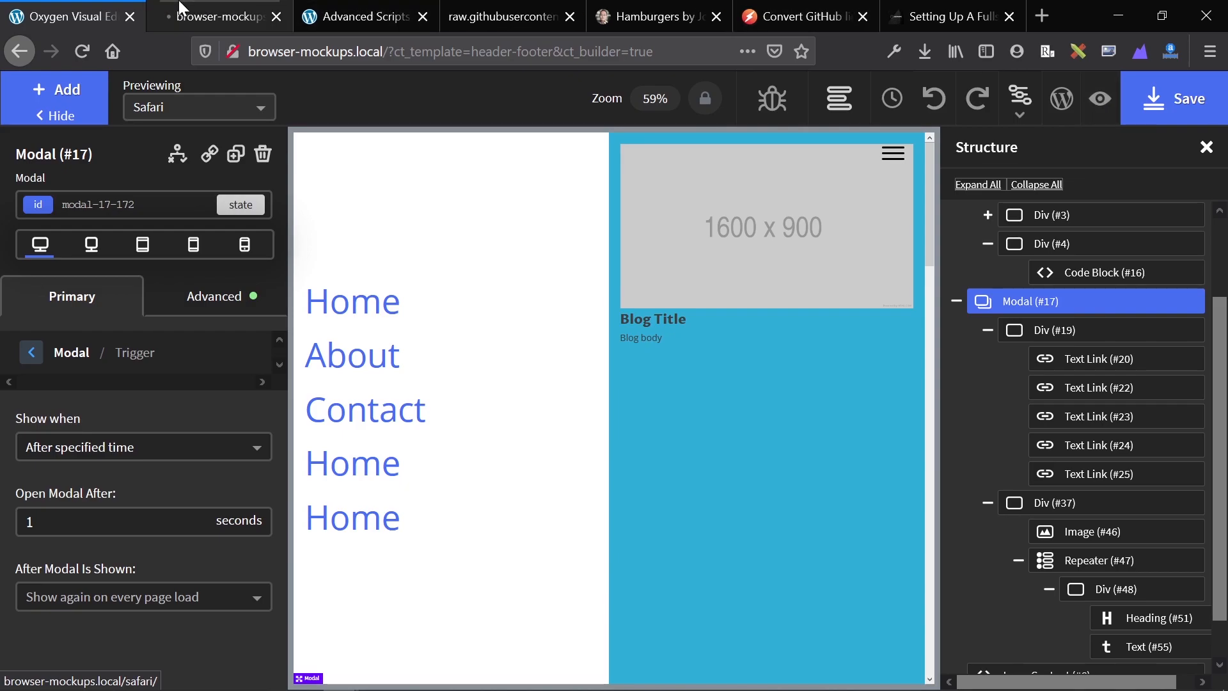
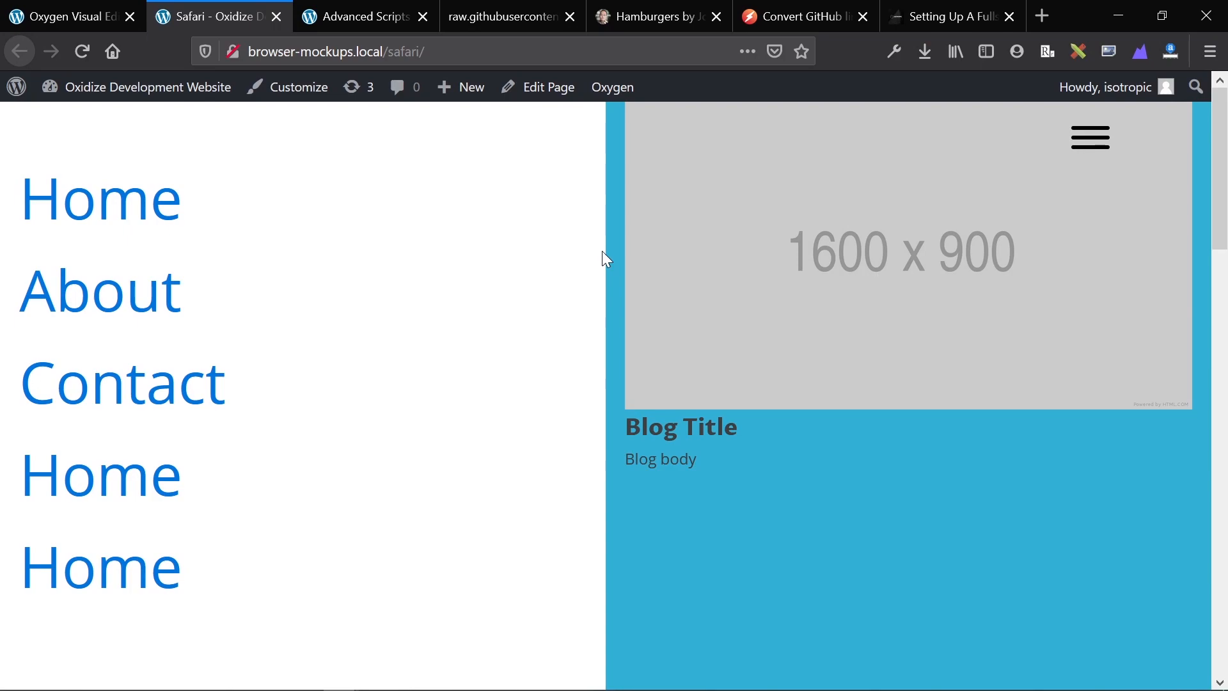
Return to the builder and set the navigation links div's Animate On Scroll duration to 2000 ms
click(64, 16)
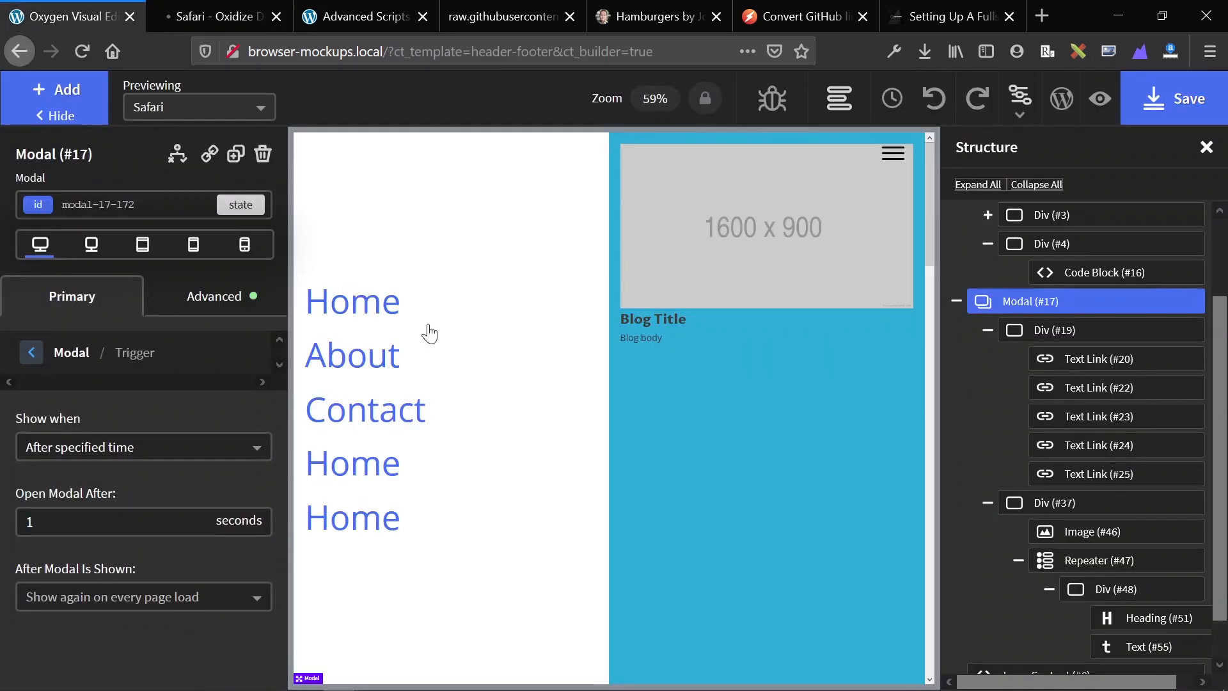
click(1038, 334)
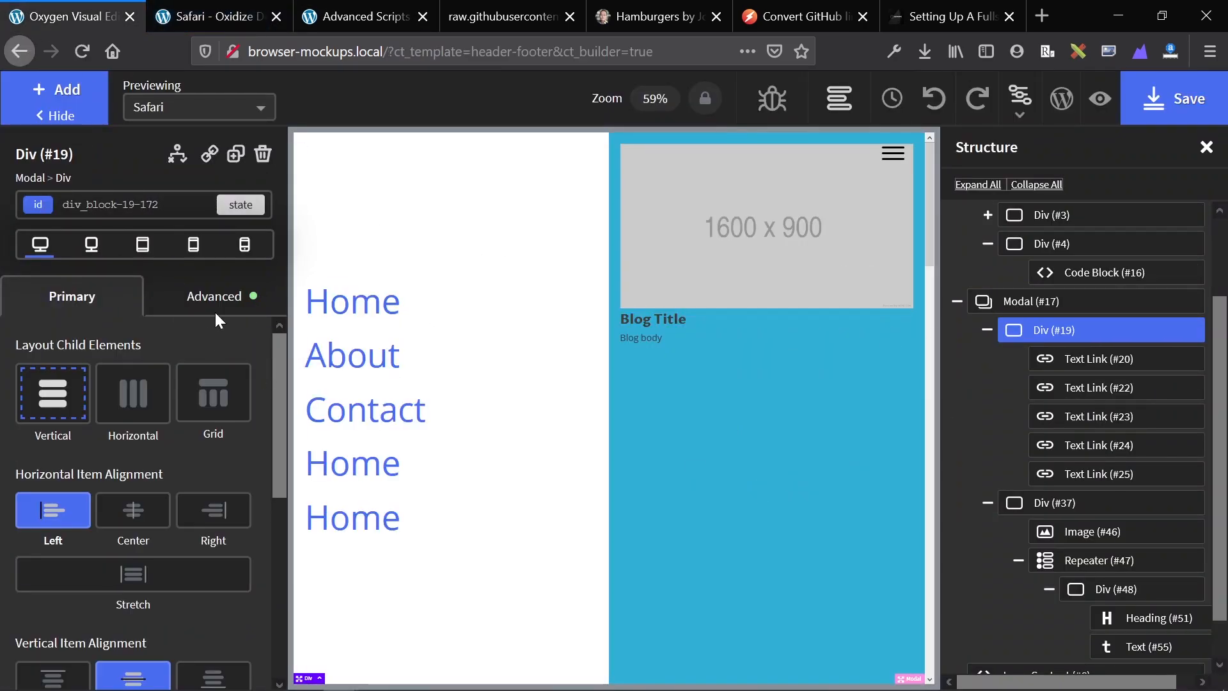
click(206, 294)
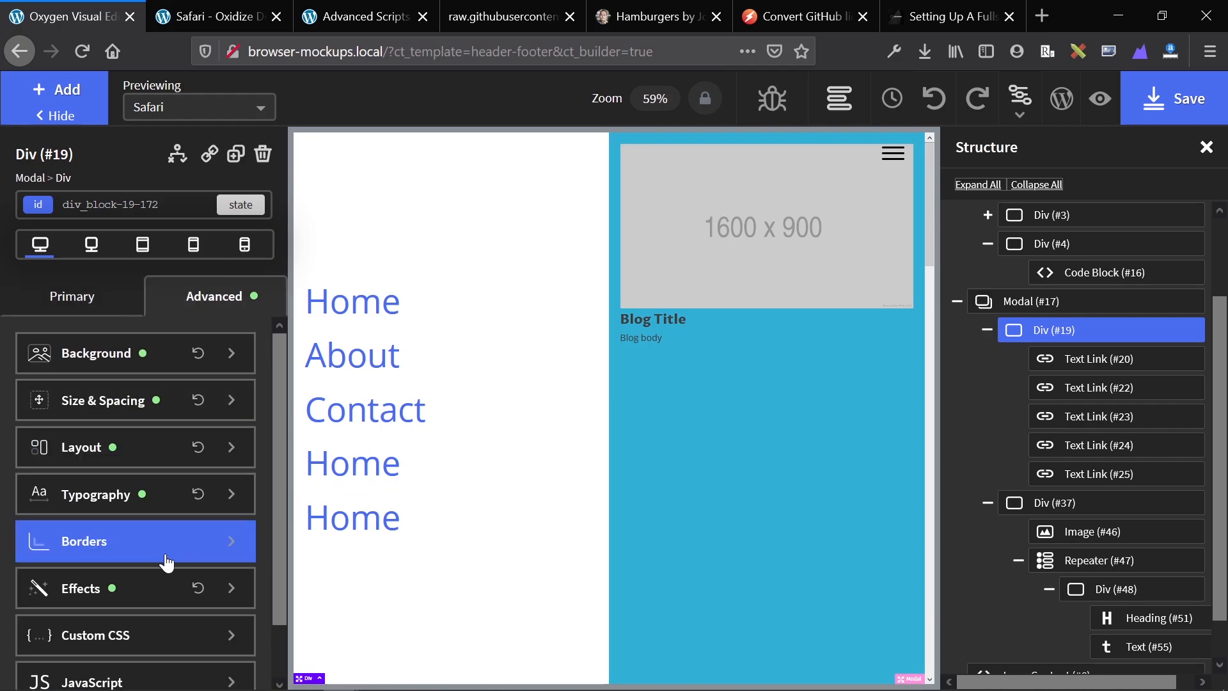
scroll(139, 593, down, 1)
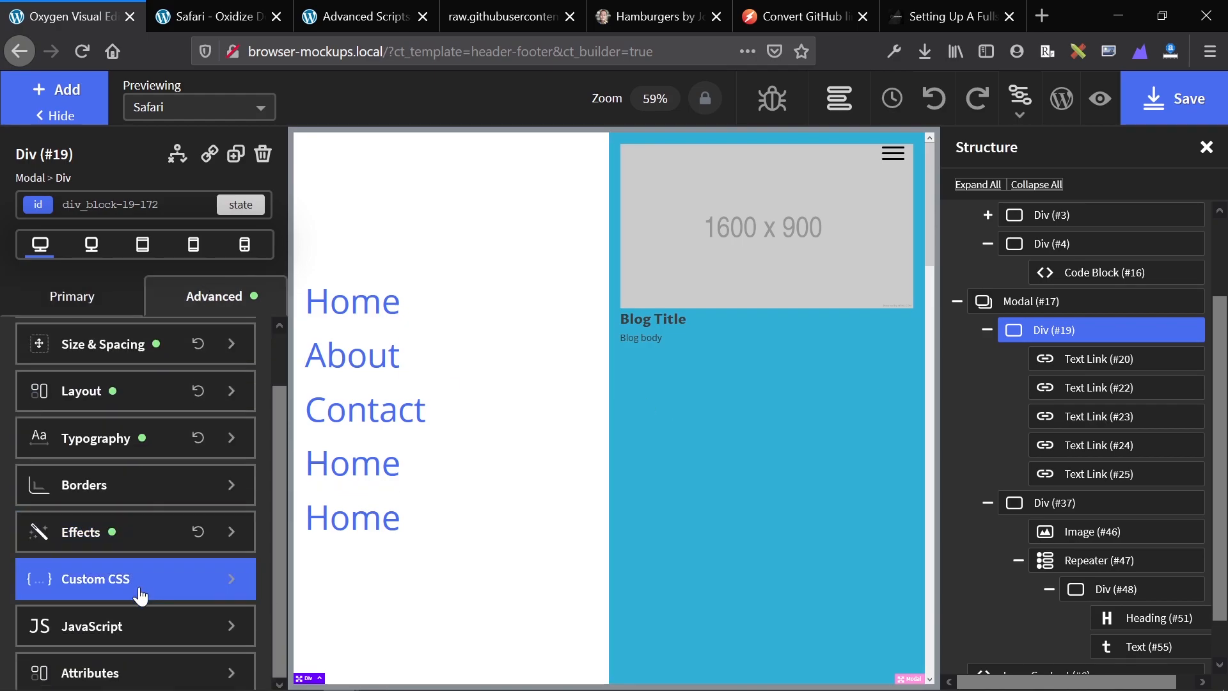
click(135, 530)
click(101, 419)
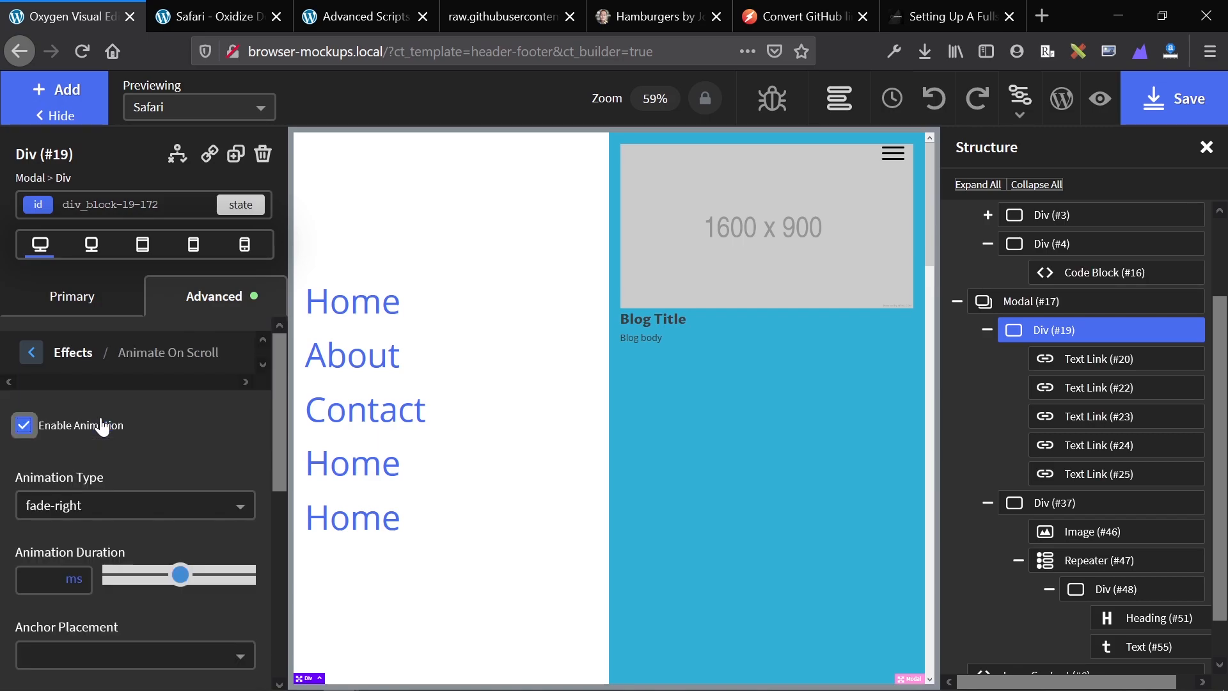
click(59, 579)
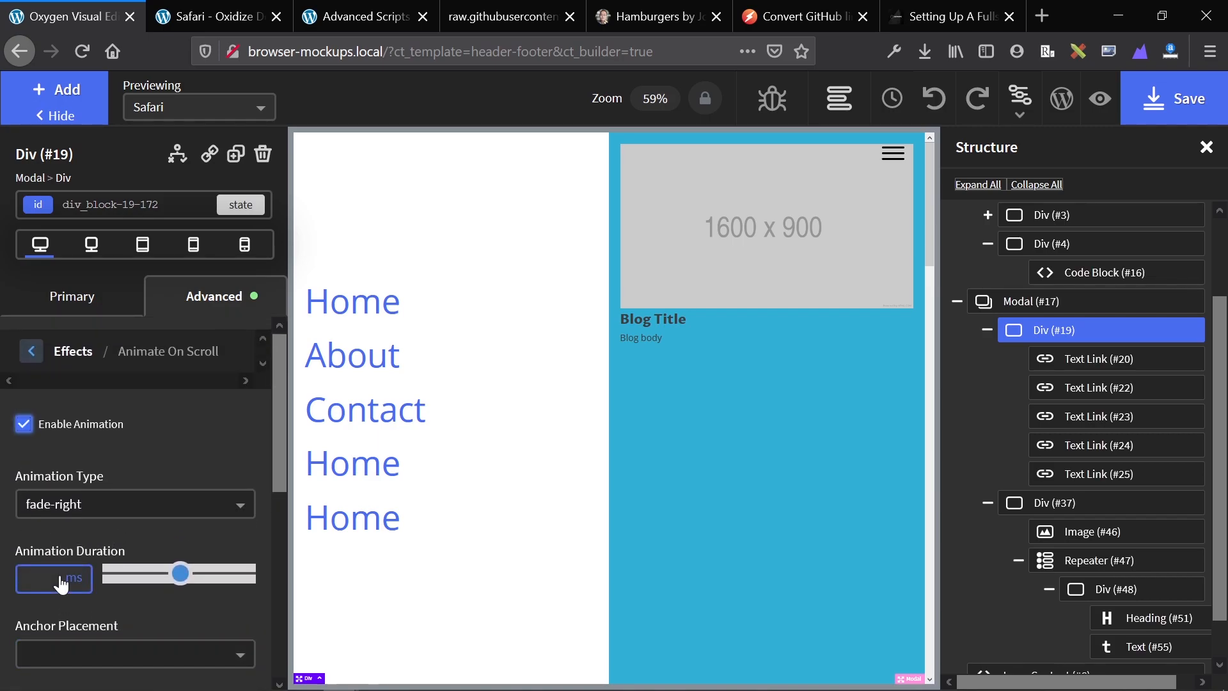
text(2000)
key(ctrl+a)
Set the light blue div's Animate On Scroll duration to 2000 ms
click(683, 601)
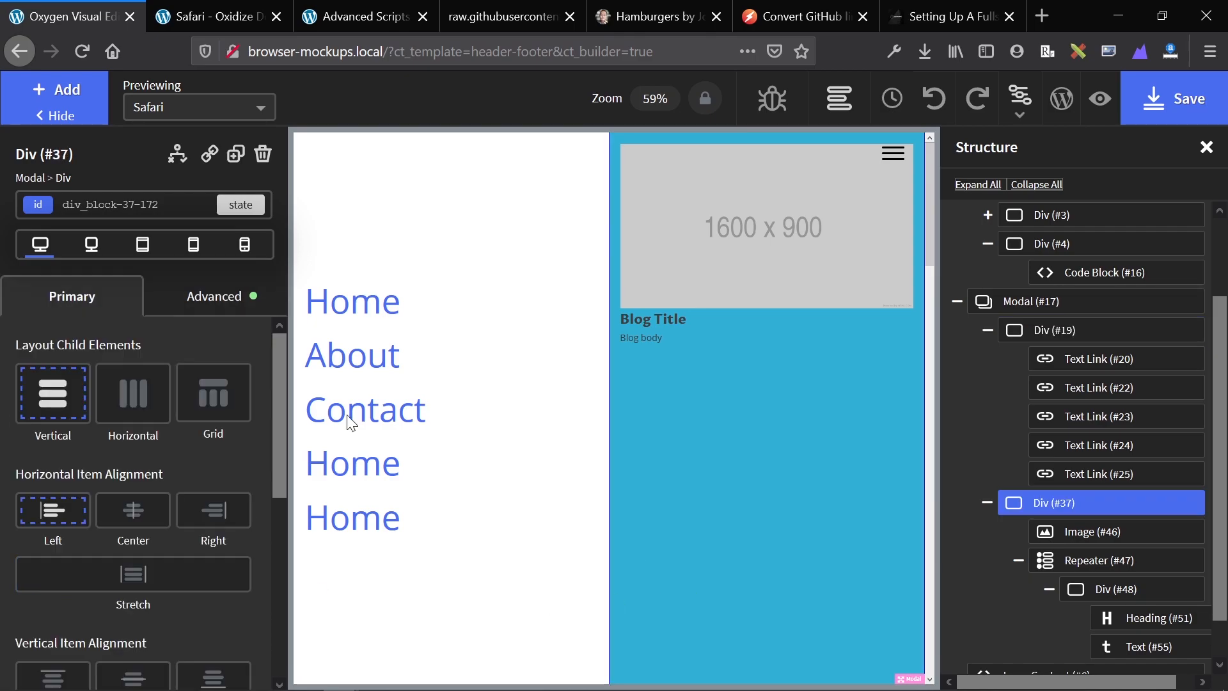
click(199, 300)
click(101, 400)
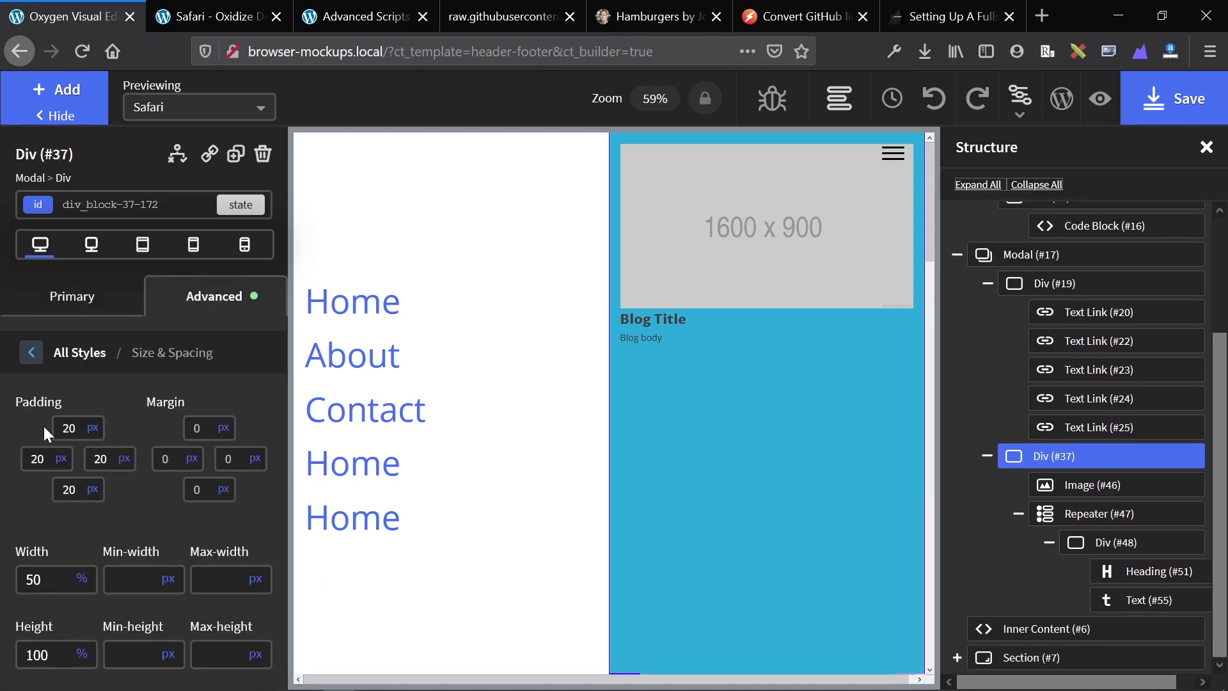
click(30, 360)
click(88, 535)
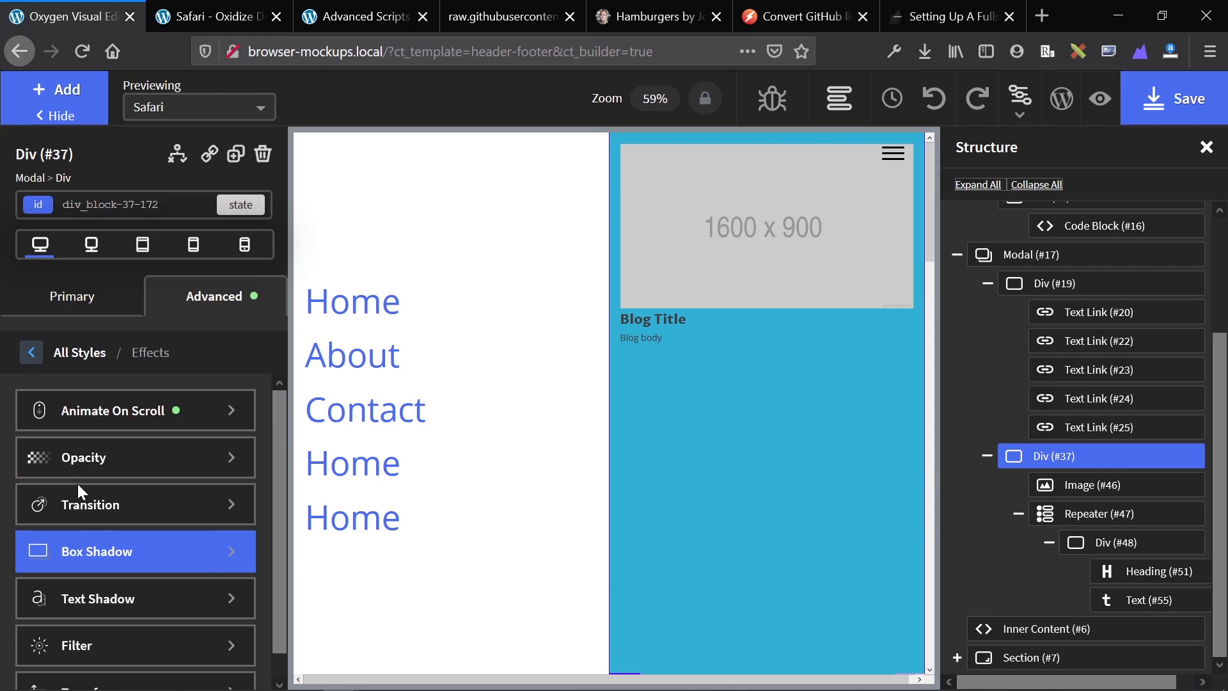
click(84, 422)
scroll(113, 675, down, 5)
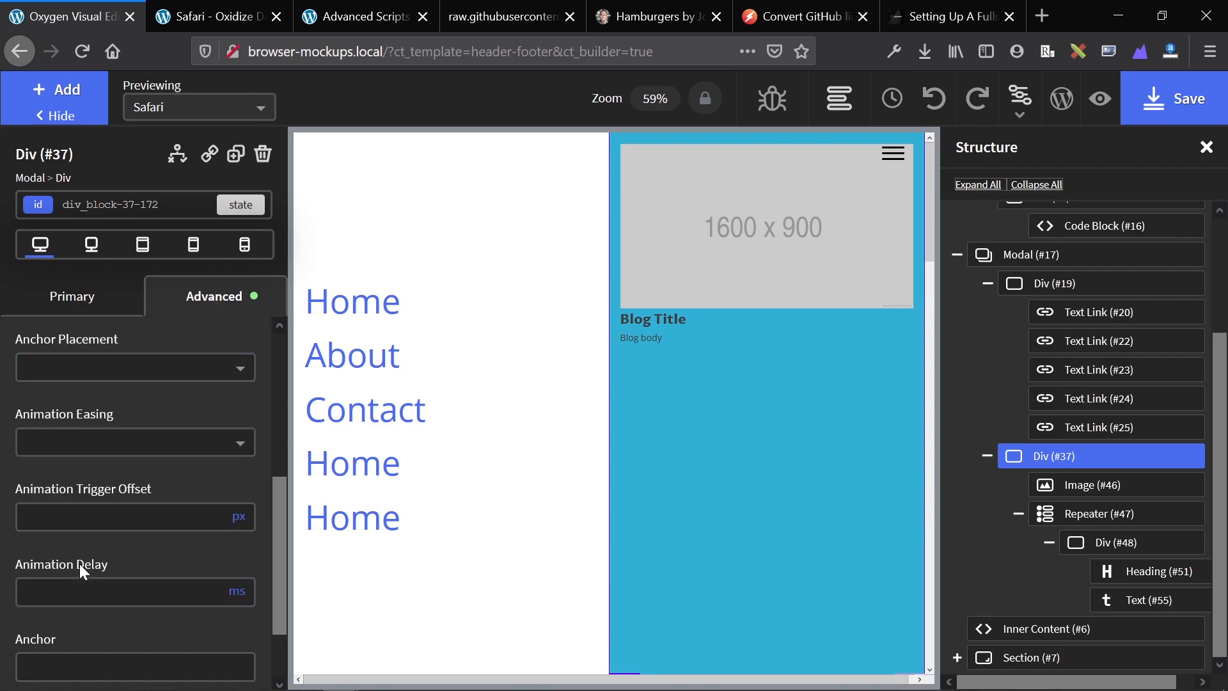
scroll(79, 489, up, 4)
text(2000)
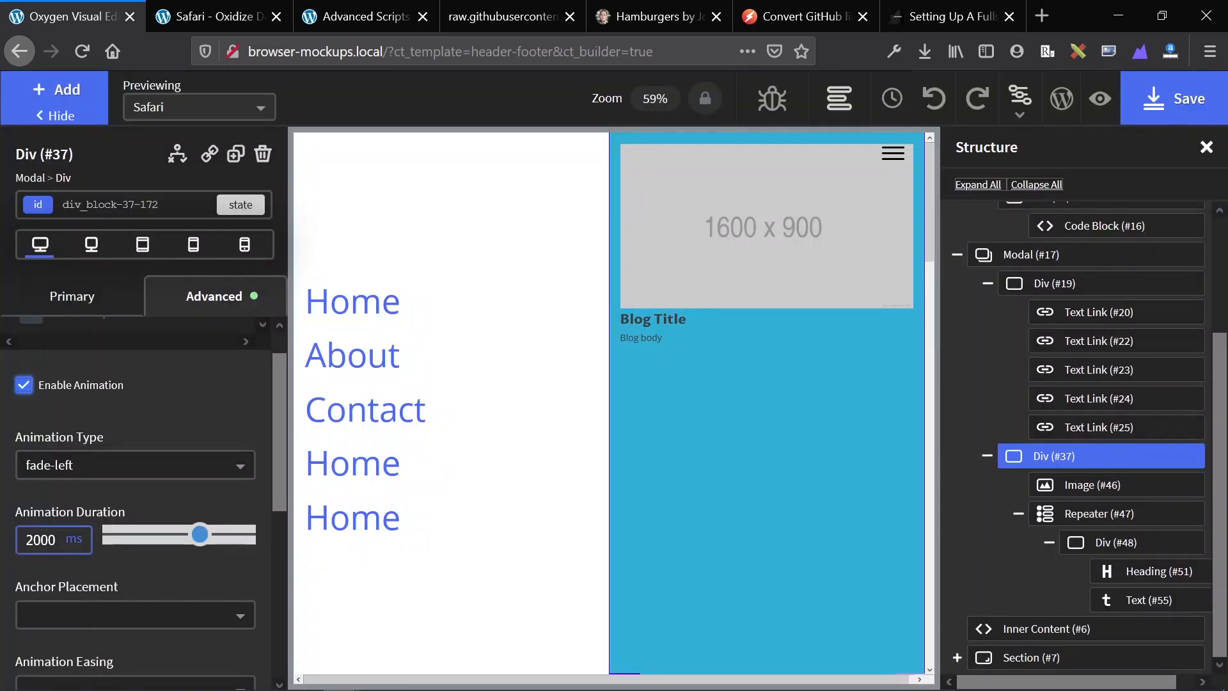
Reload the page preview and toggle the hamburger to check the slower slide-in animation of both panels
key(ctrl+Tab)
key(ctrl+r)
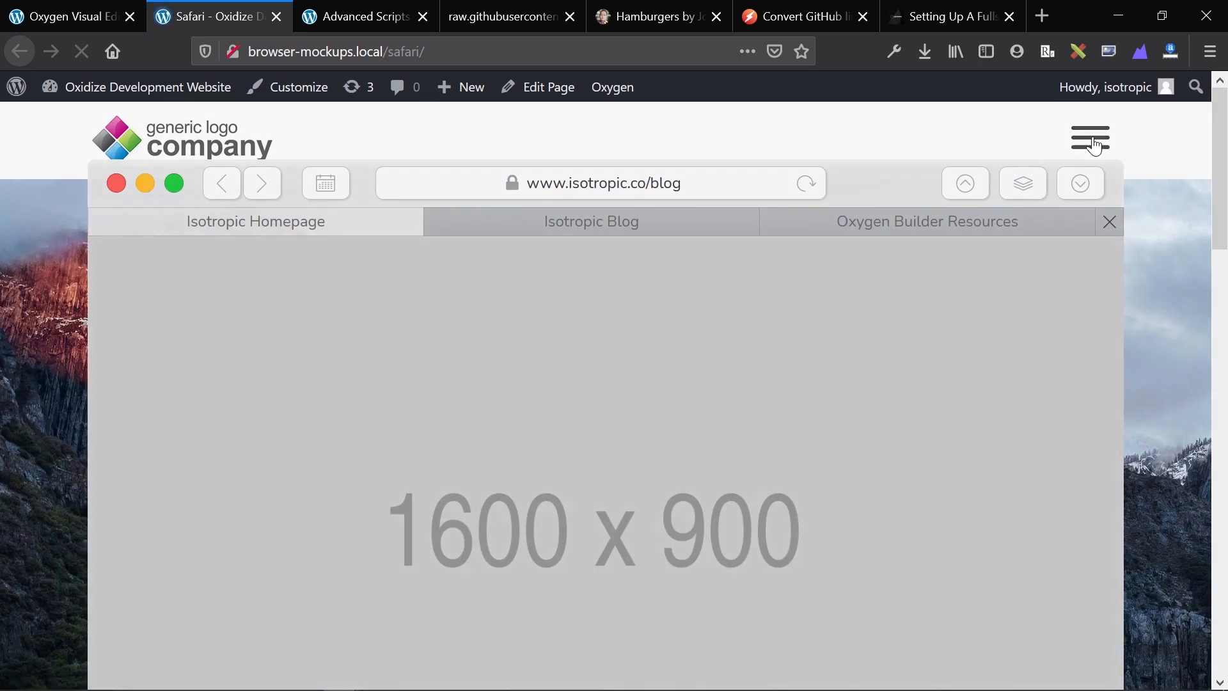
click(1094, 142)
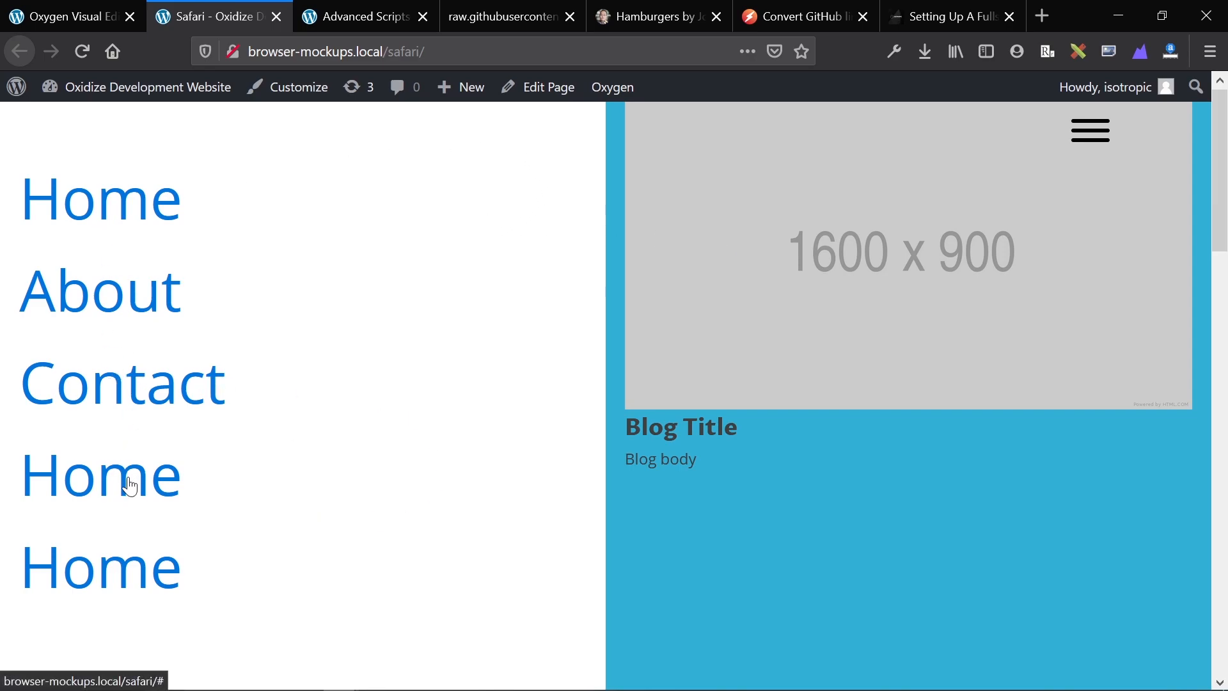
Return to the builder and vertically center the contents of the light blue div
click(82, 14)
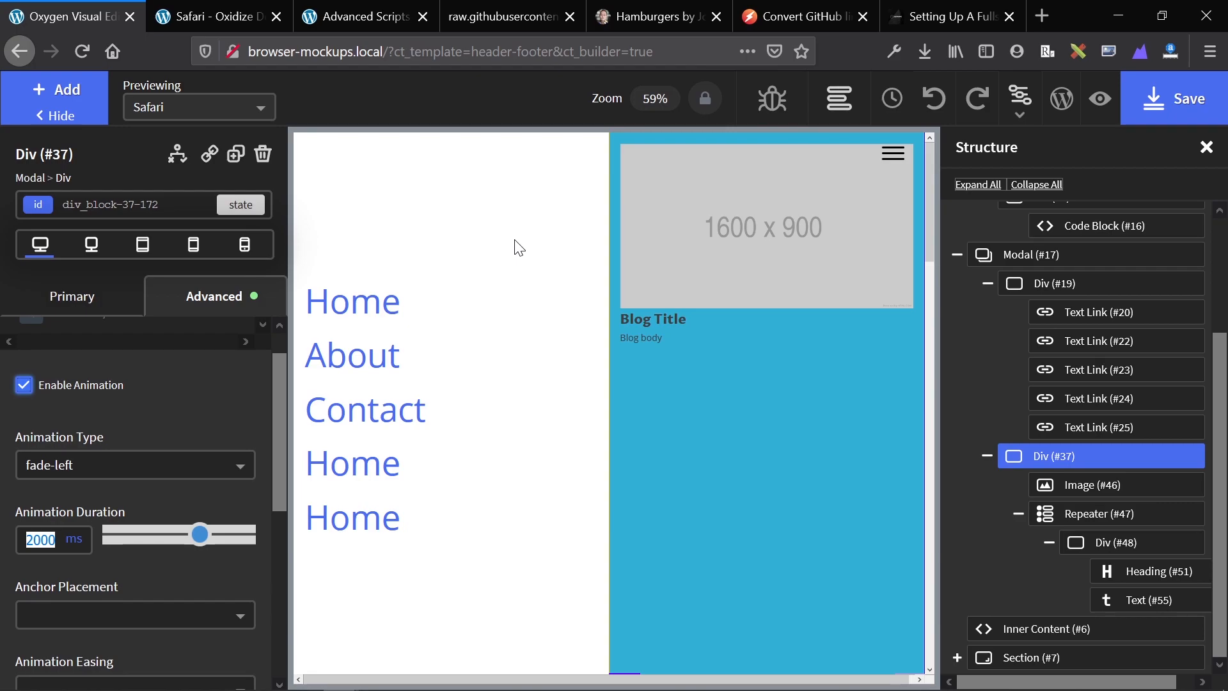
click(702, 325)
click(737, 454)
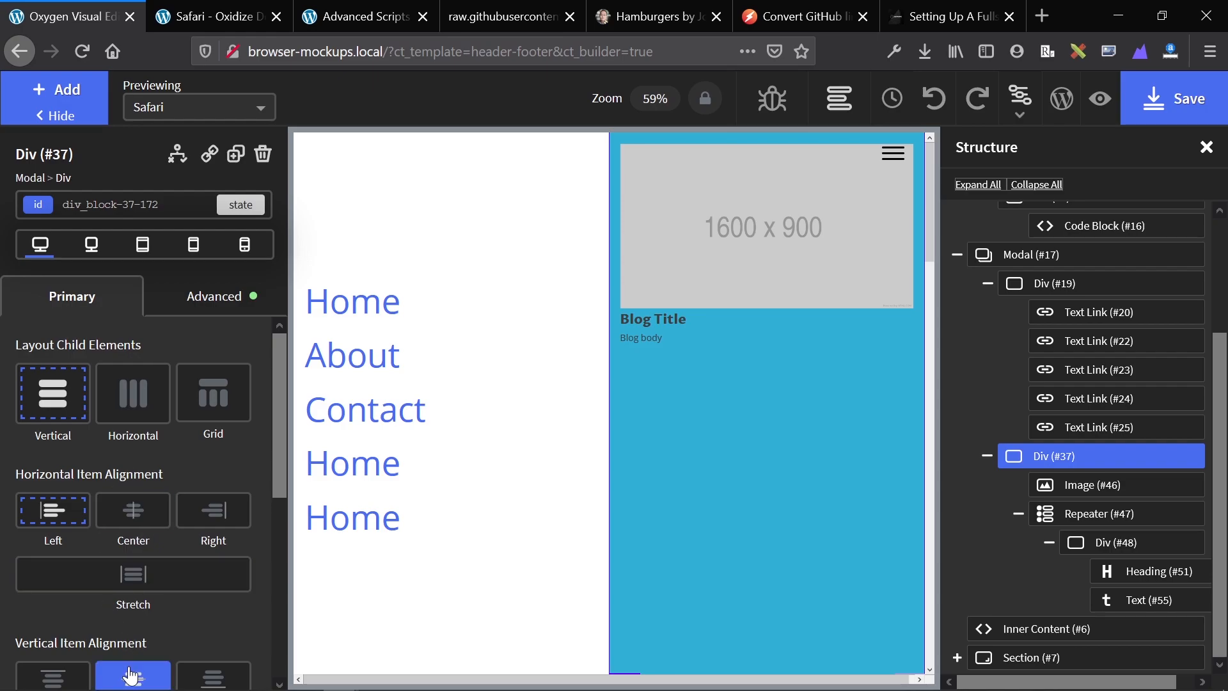
click(131, 675)
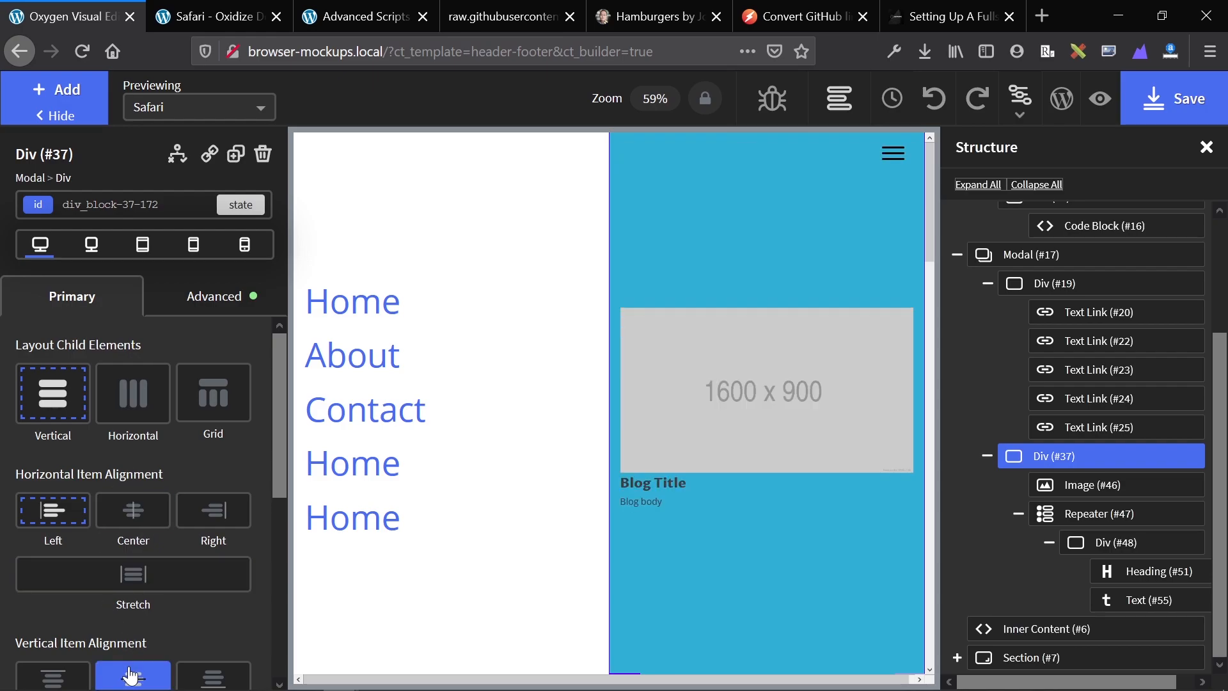
Switch the modal's trigger to User clicks element and save the template
click(1044, 281)
click(1017, 255)
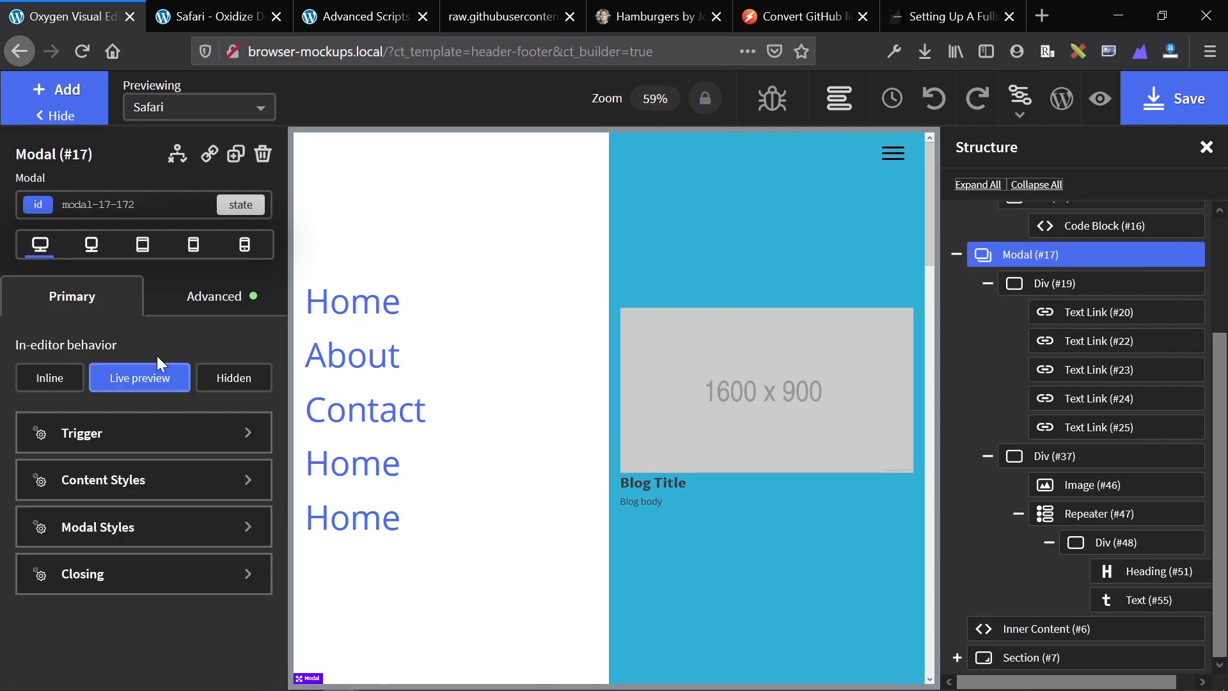
click(101, 435)
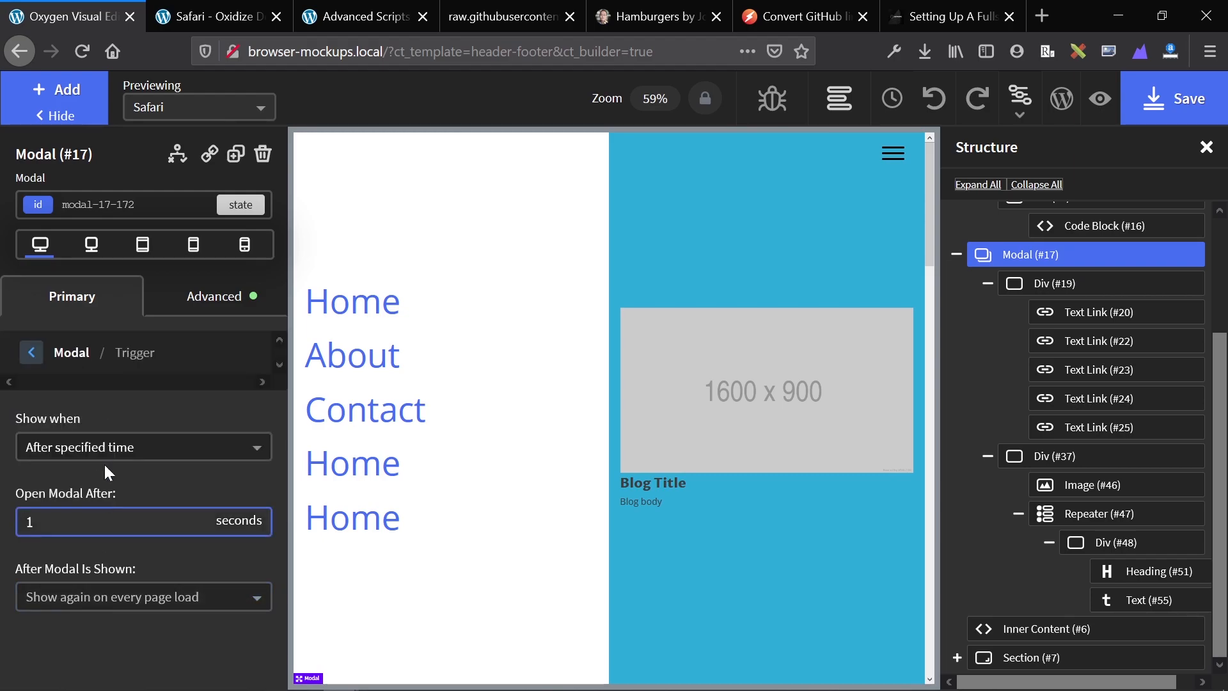
click(103, 446)
click(106, 666)
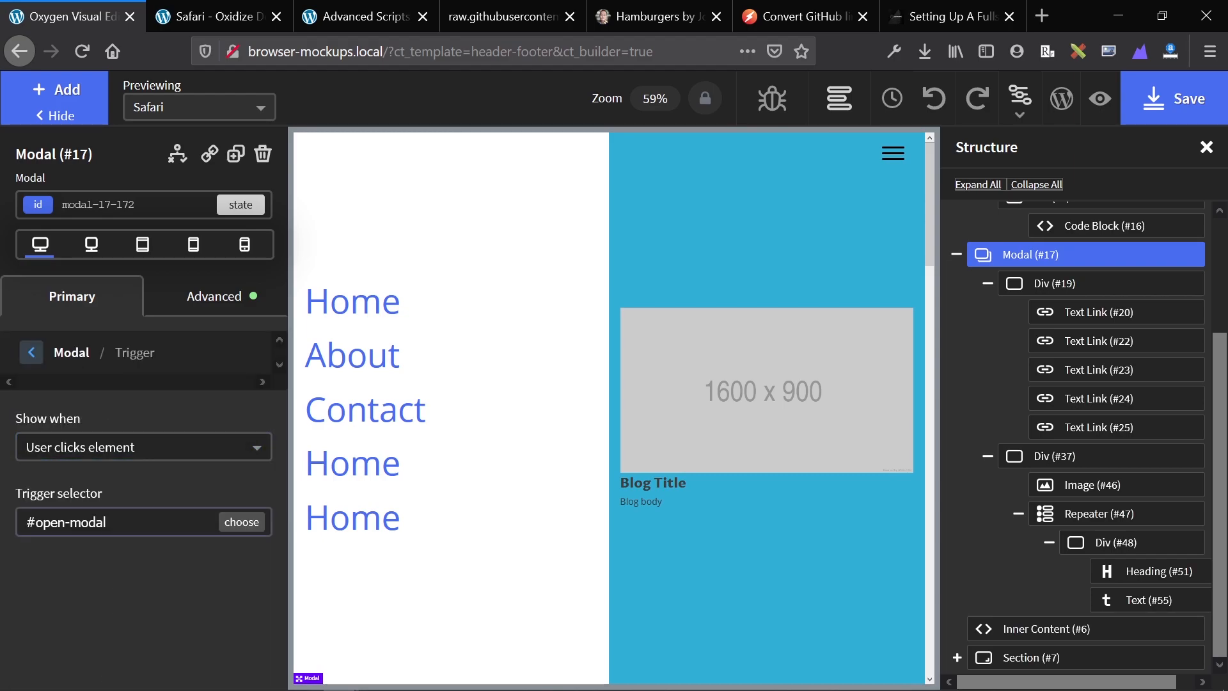
key(ctrl+s)
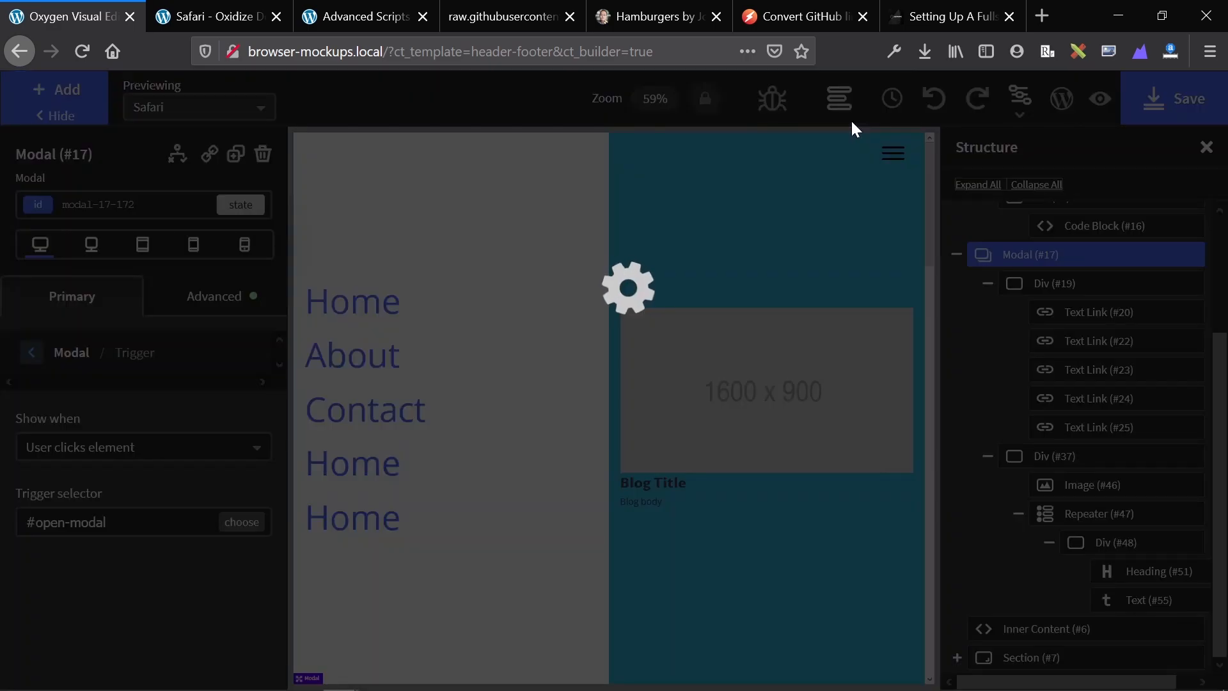
Open the fullscreen menu tutorial article and find Step 4: The Open/Close System with its JavaScript code
click(934, 16)
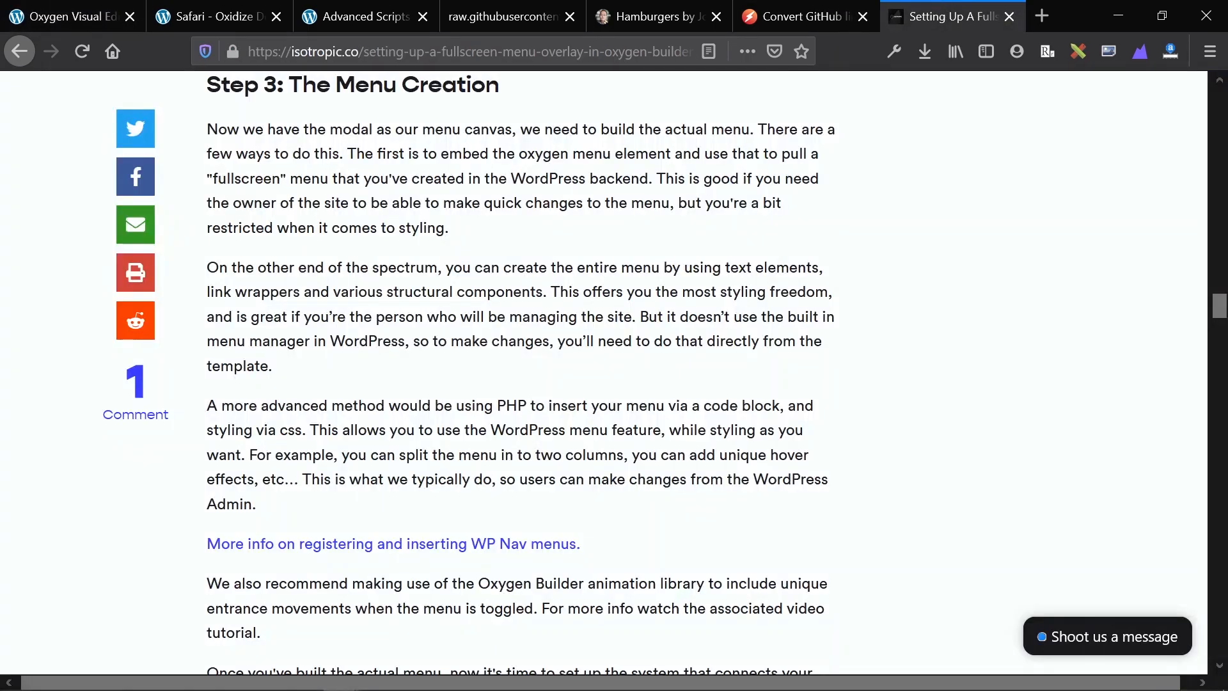
scroll(659, 252, down, 3)
scroll(655, 244, down, 5)
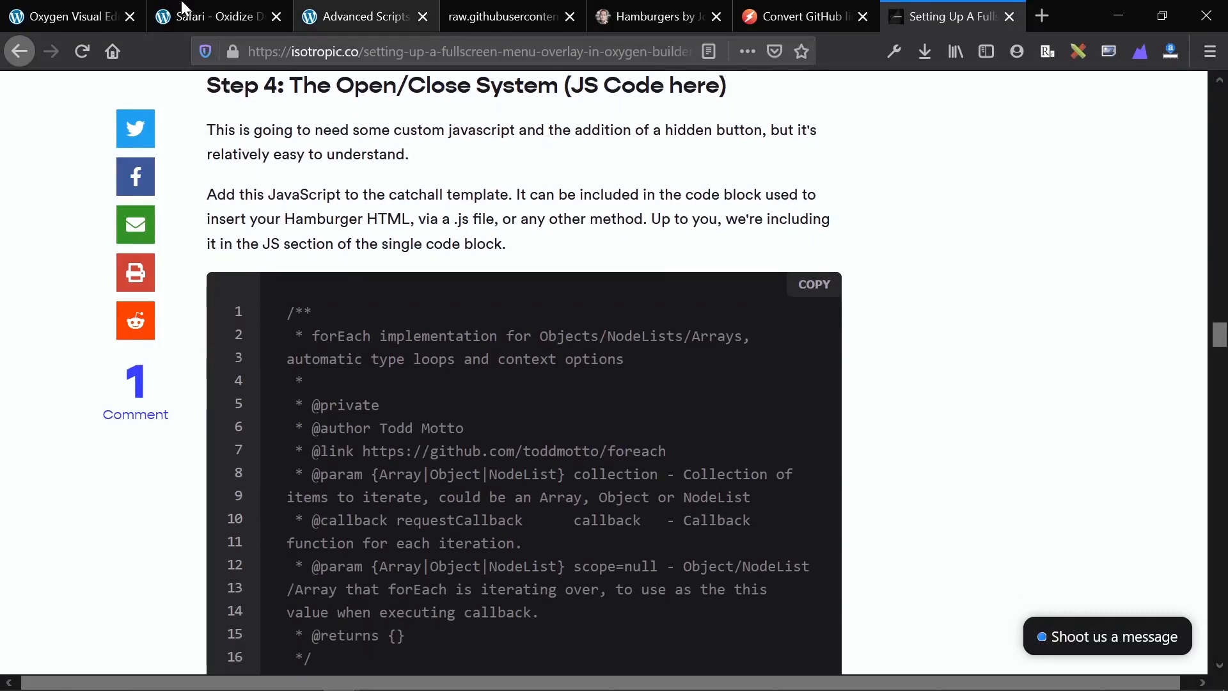
click(64, 16)
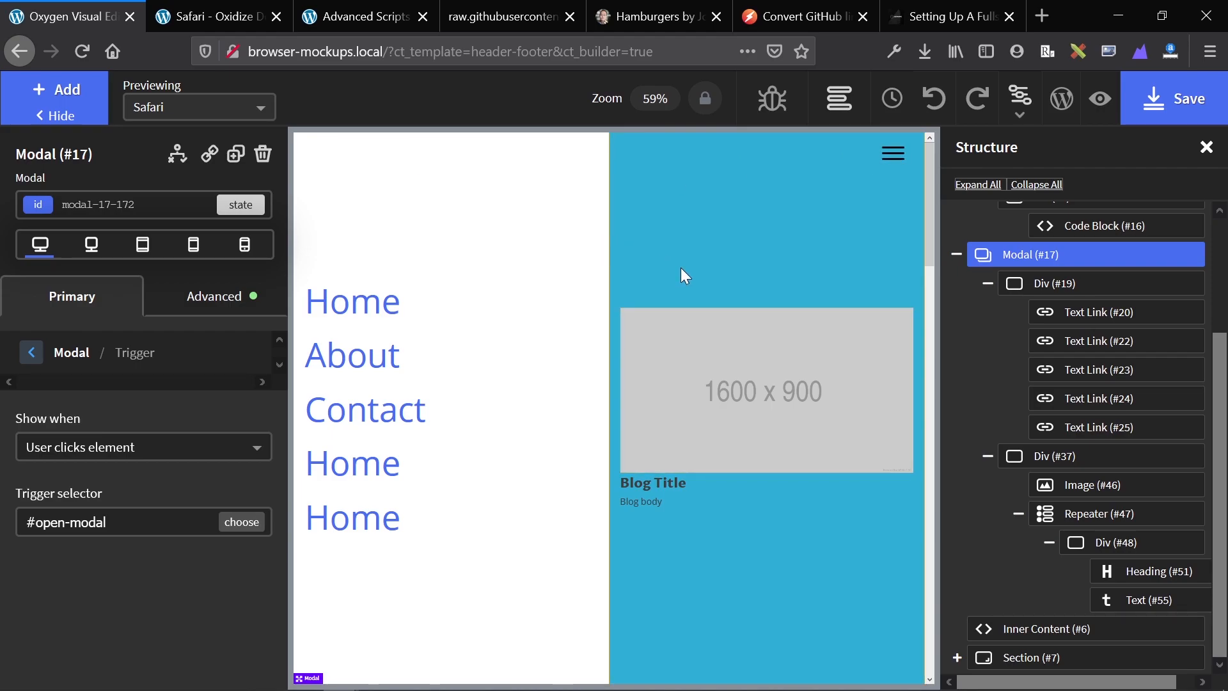
click(934, 16)
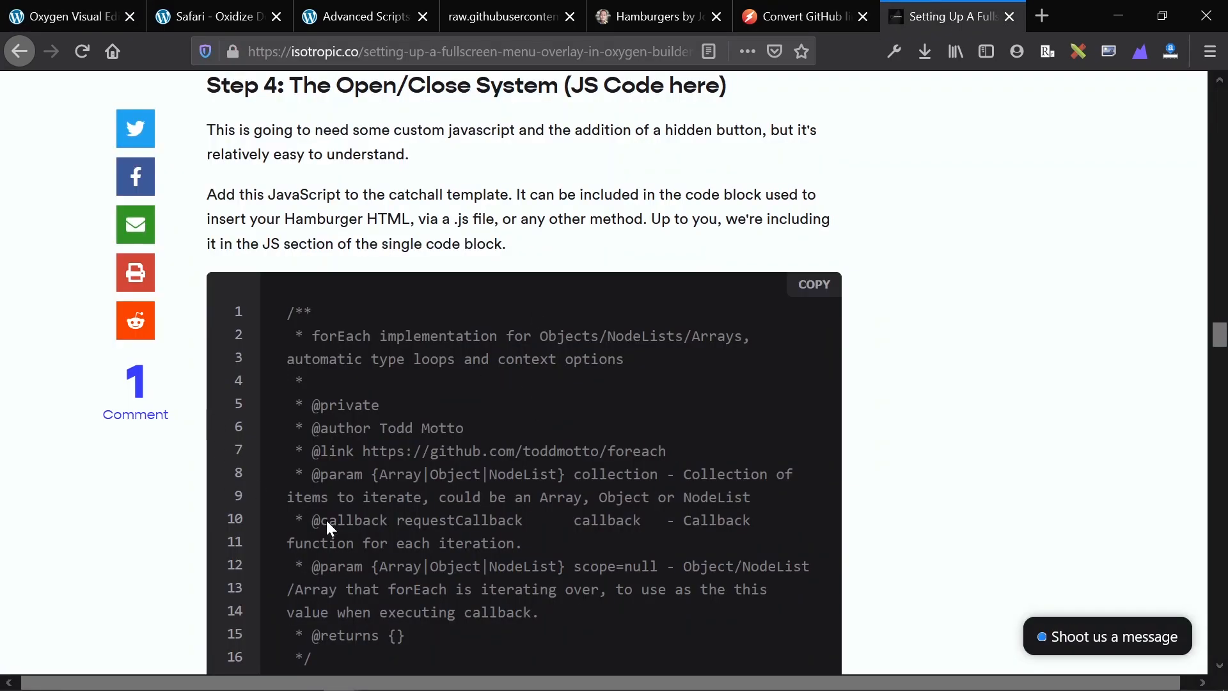
scroll(307, 521, down, 10)
Review the tutorial from the 2021 method introduction through the hamburger button, modal settings and menu creation steps
scroll(307, 522, up, 15)
scroll(345, 524, up, 15)
scroll(346, 523, up, 4)
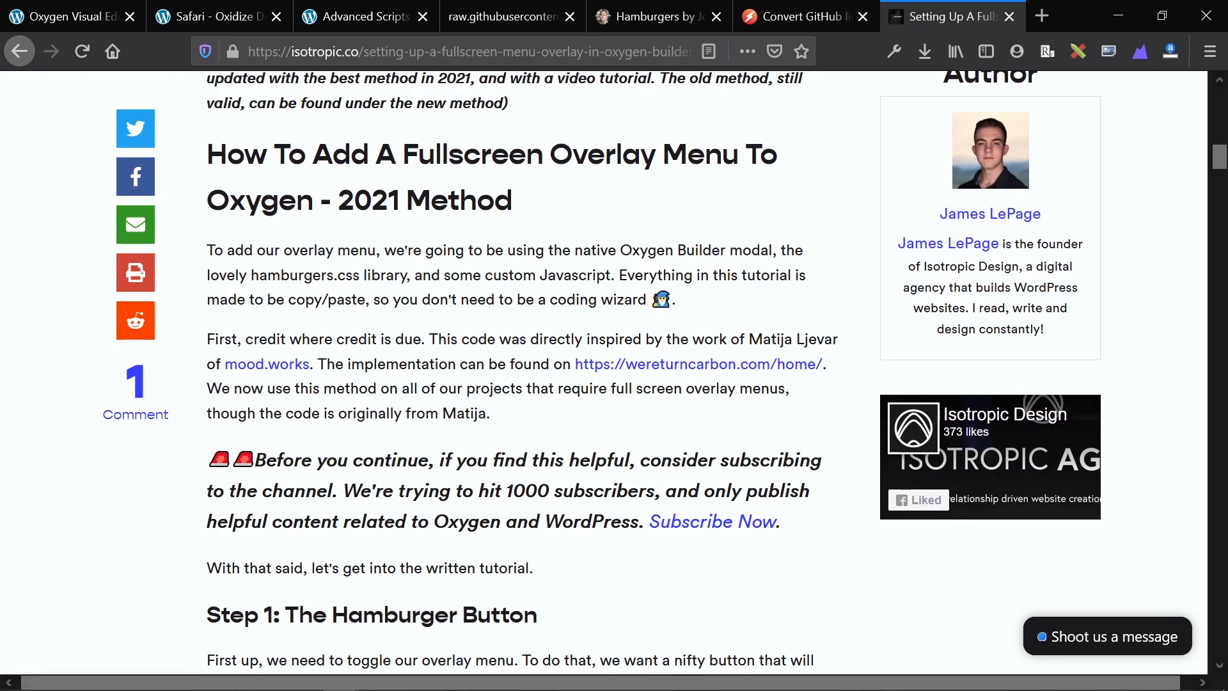
scroll(442, 355, down, 6)
scroll(307, 343, down, 18)
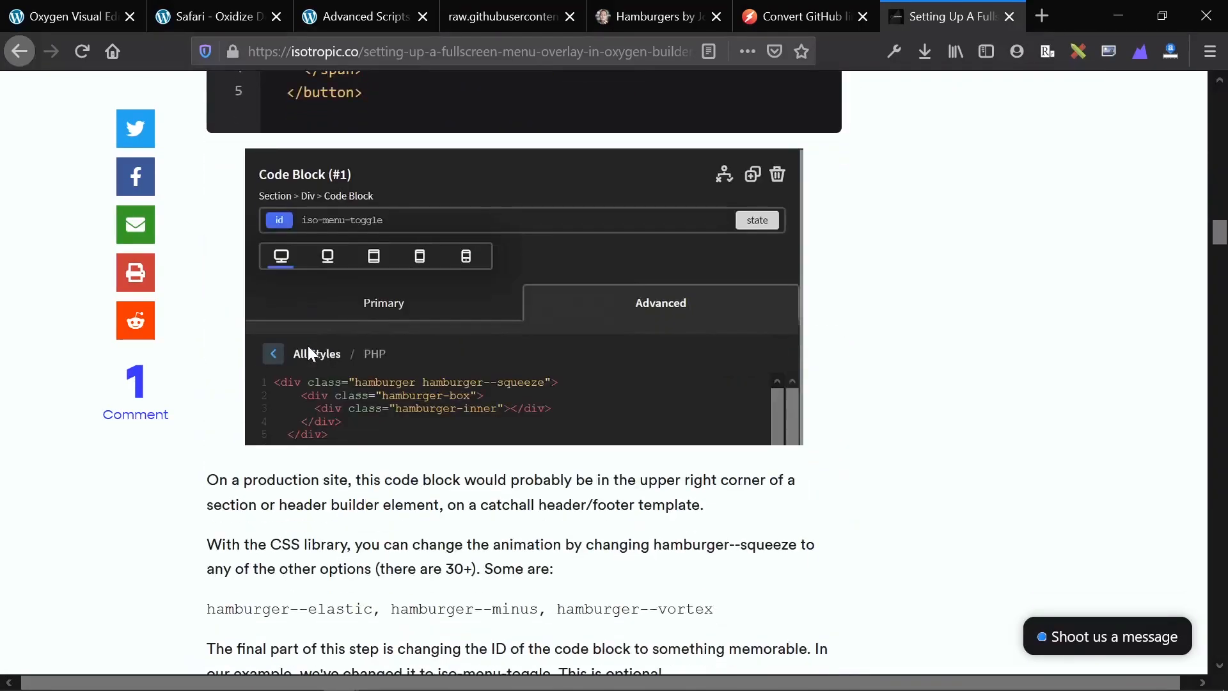
scroll(308, 353, down, 14)
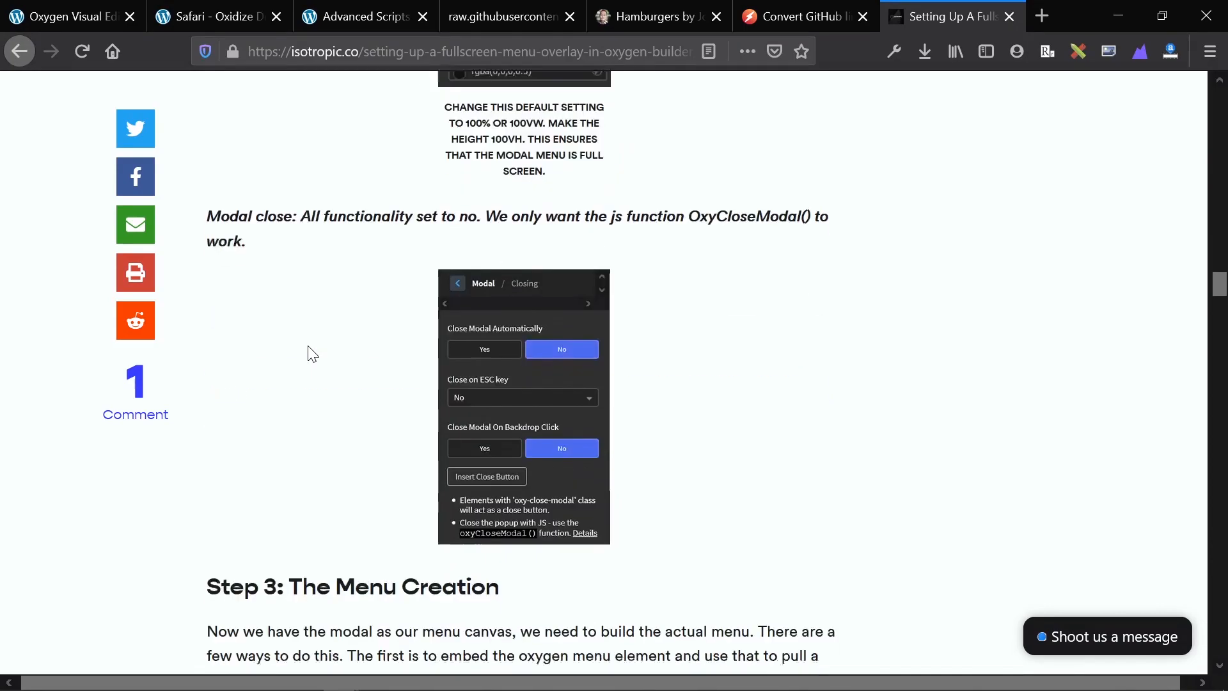
scroll(313, 354, down, 10)
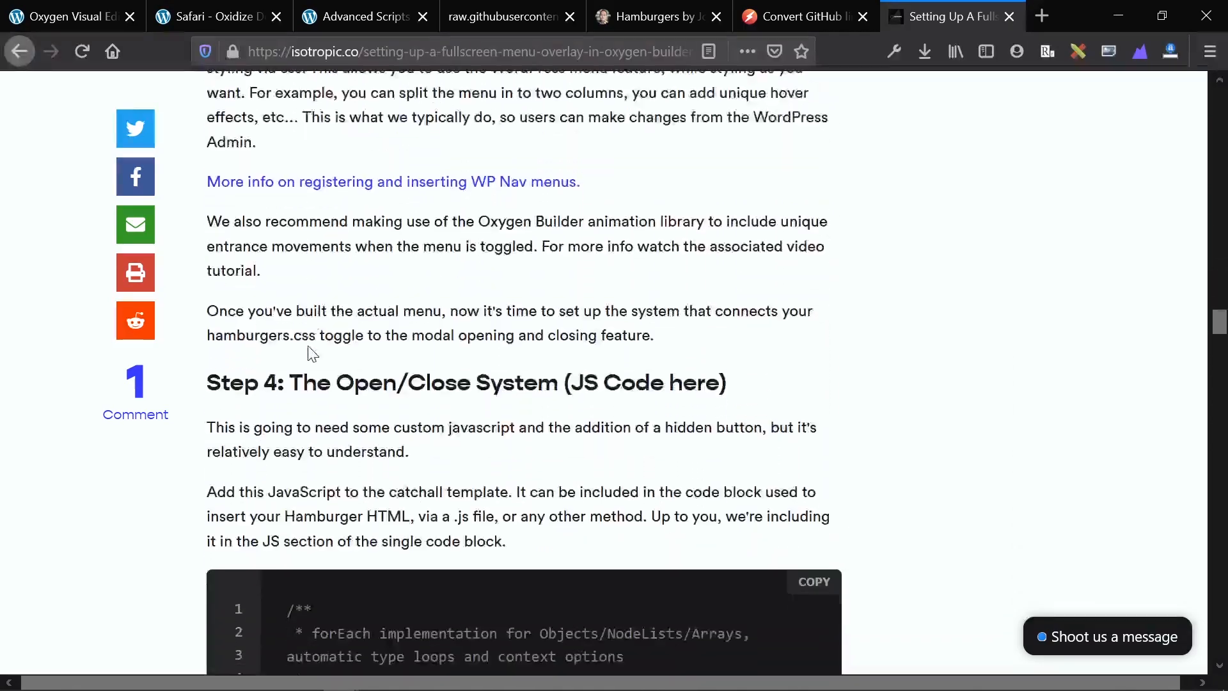
Examine the Step 4 JavaScript, including the forEach function, the hamburger click listener and the iso-menu-toggle handler
scroll(313, 354, down, 10)
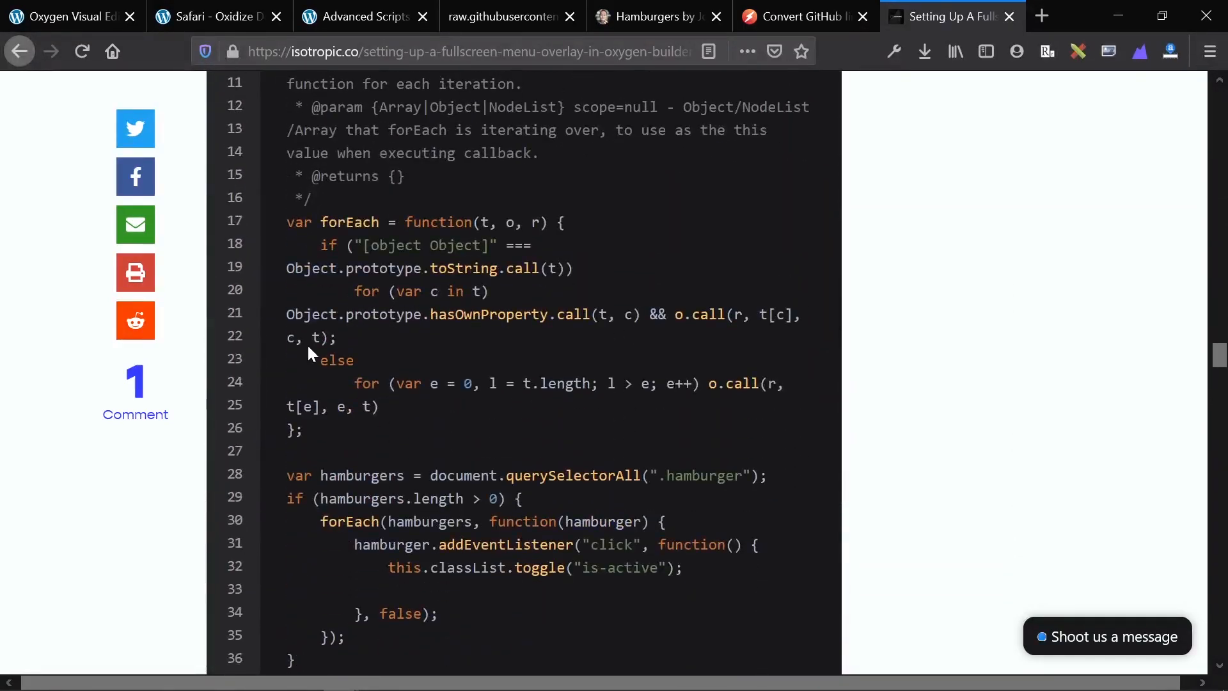
scroll(308, 347, down, 3)
scroll(308, 347, up, 5)
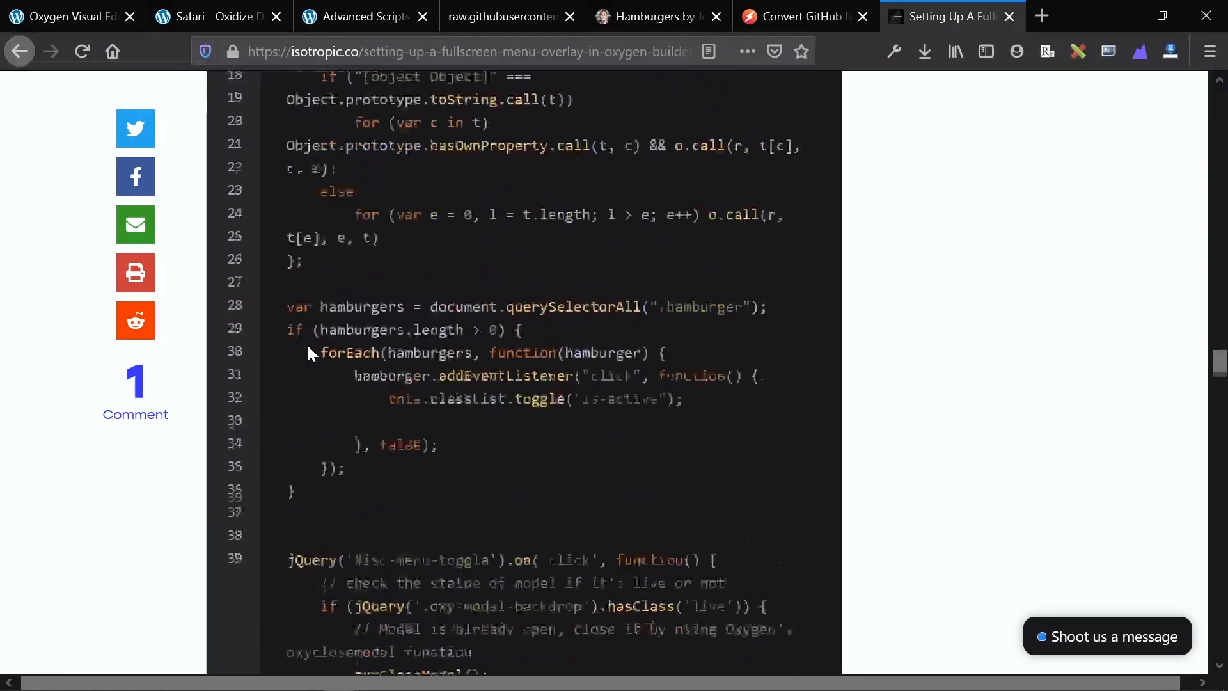
scroll(309, 345, up, 7)
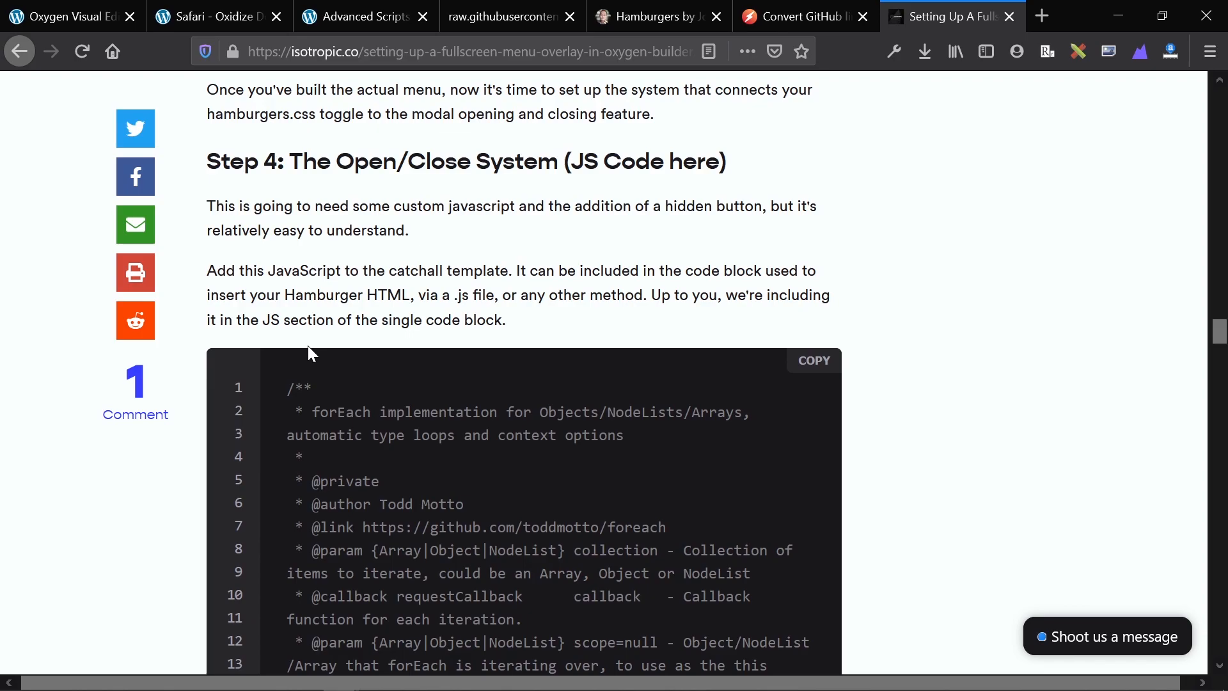
scroll(308, 346, down, 2)
scroll(309, 345, down, 1)
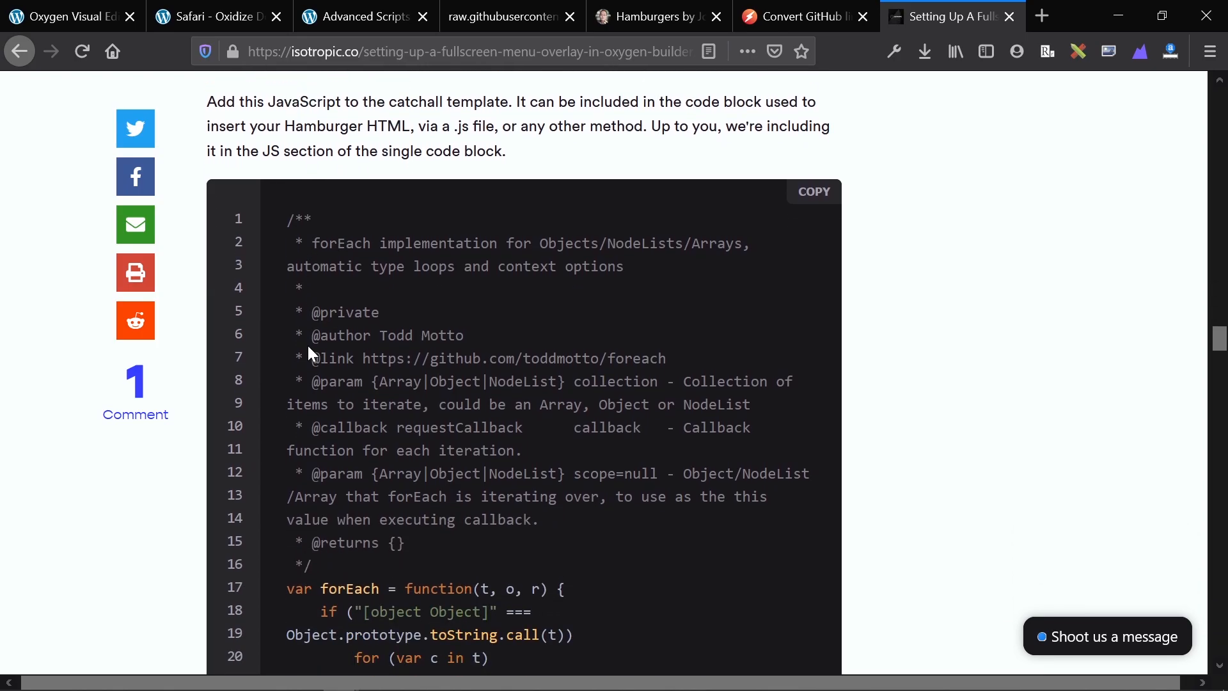
key(alt+Tab)
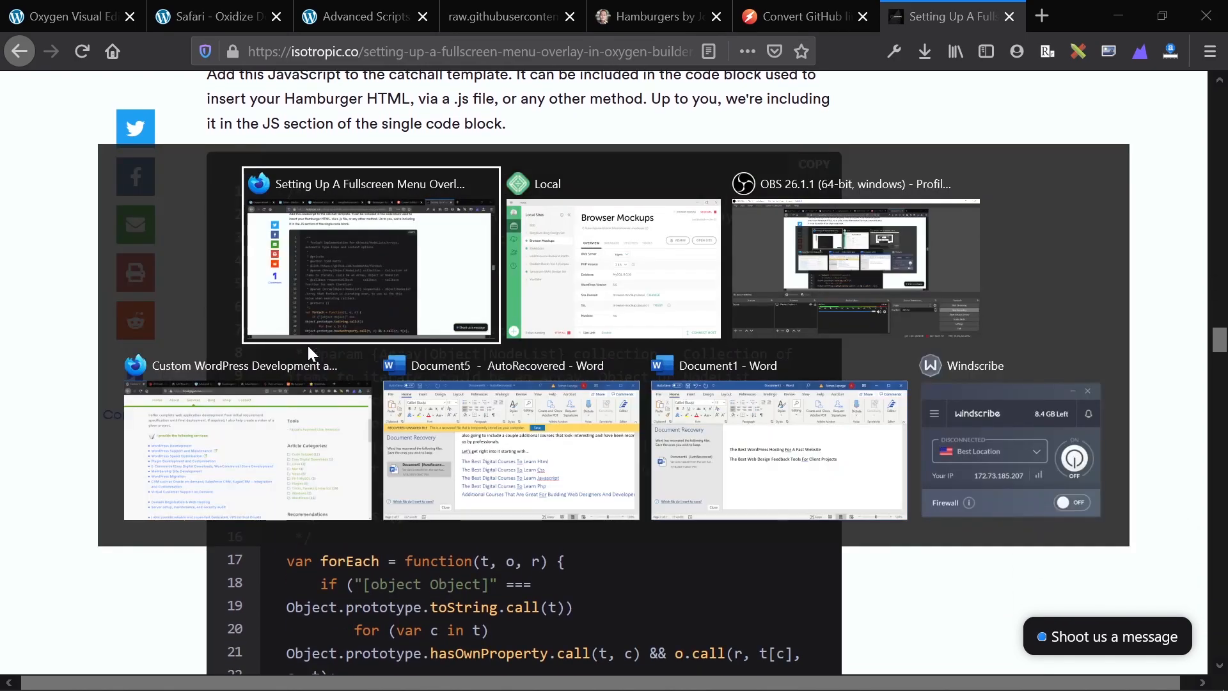
click(308, 345)
scroll(463, 266, down, 4)
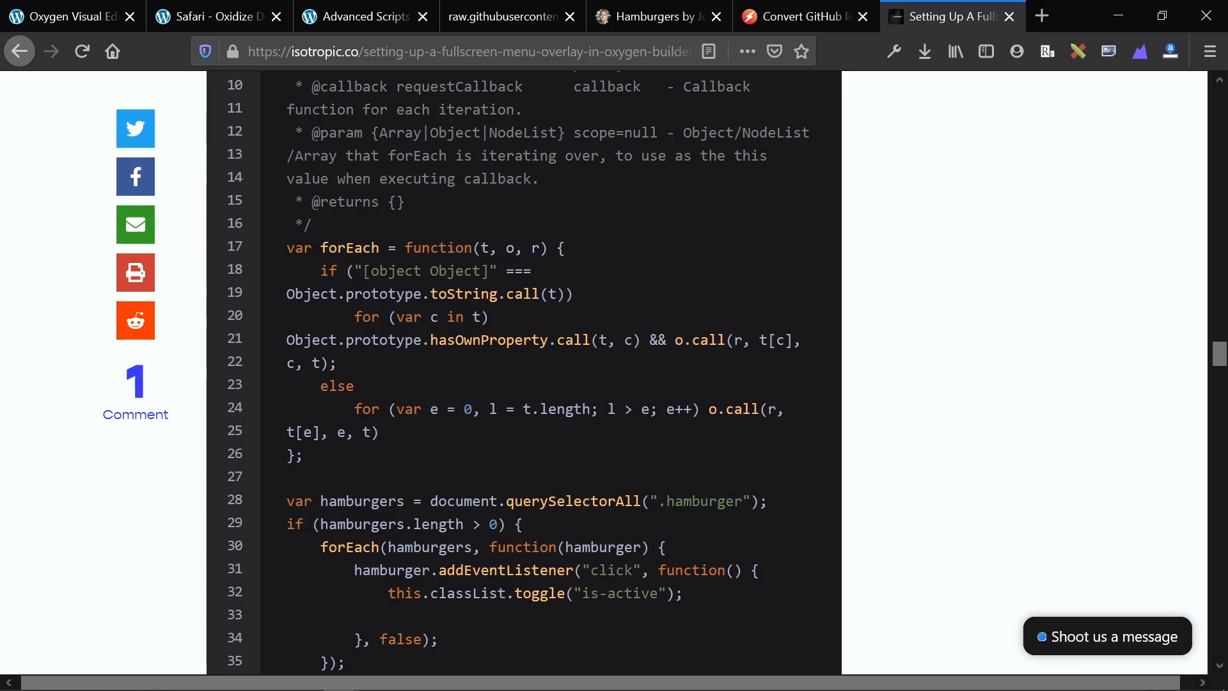
Examine the hamburger code in the tutorial: the .hamburger selector, the click event and the is-active class toggle
scroll(345, 250, down, 4)
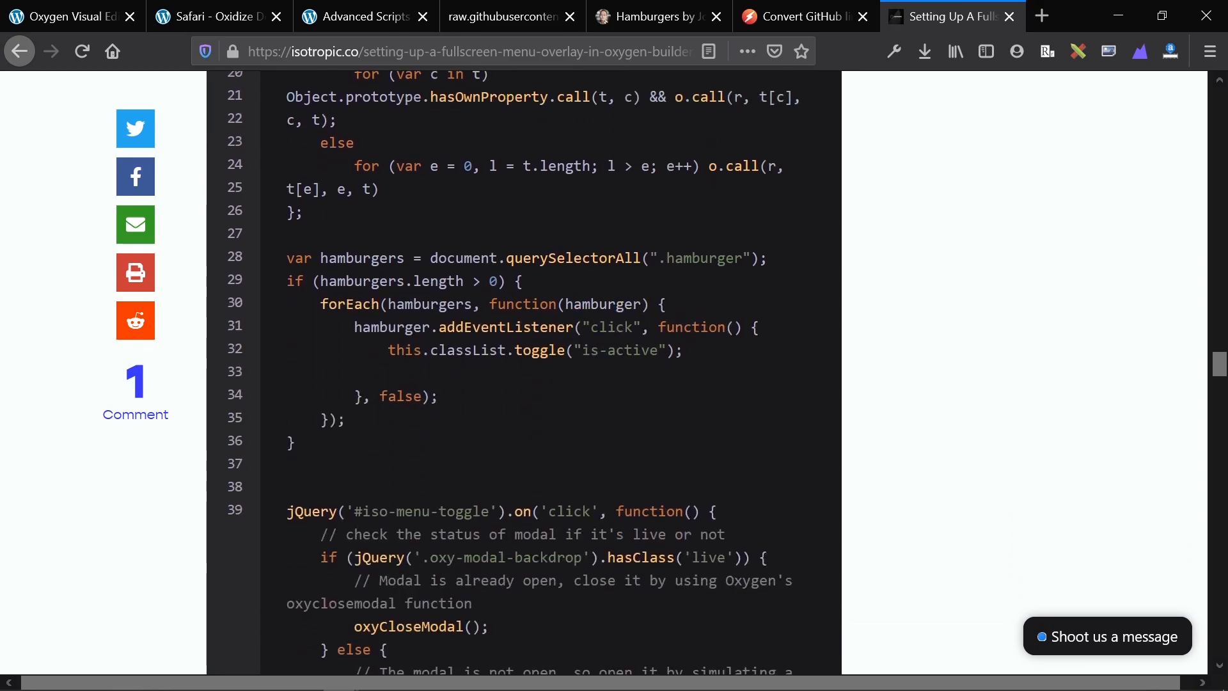
double_click(703, 258)
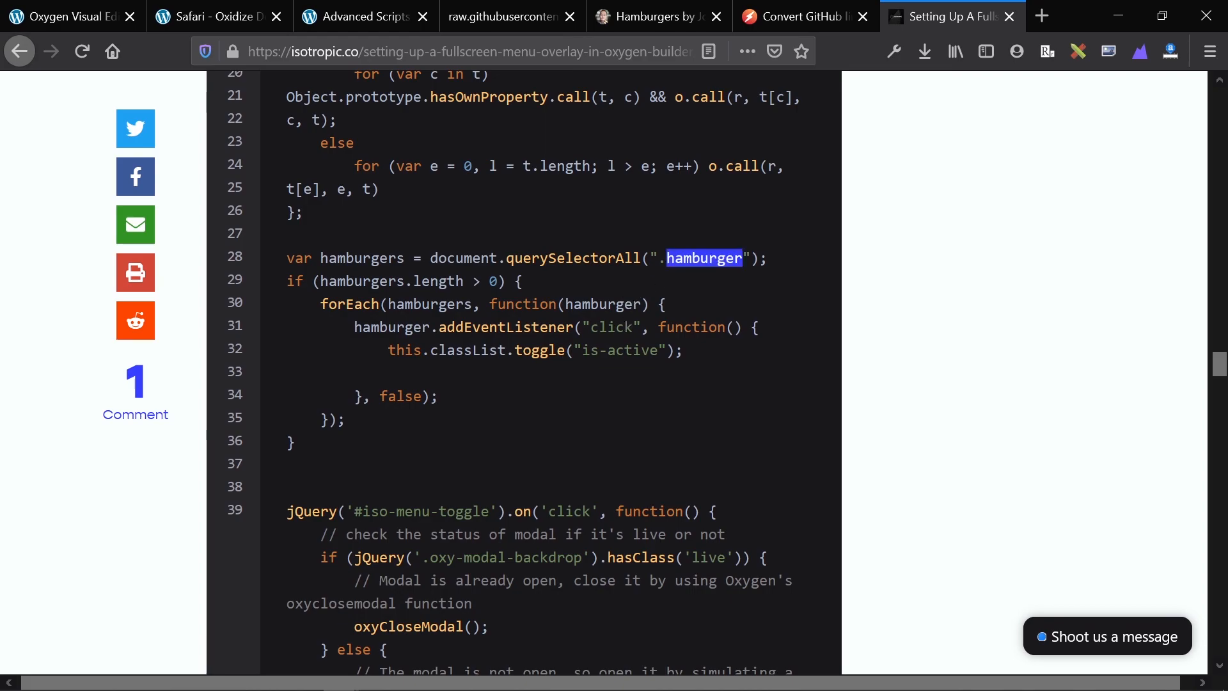
double_click(611, 327)
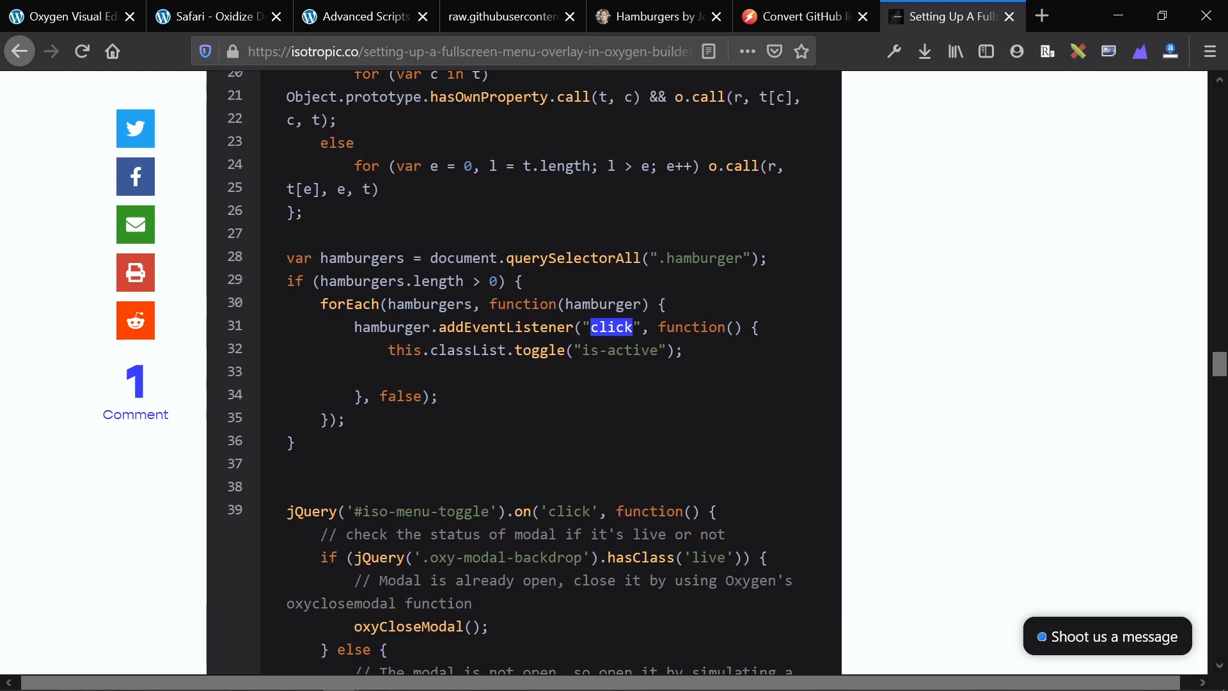
double_click(632, 349)
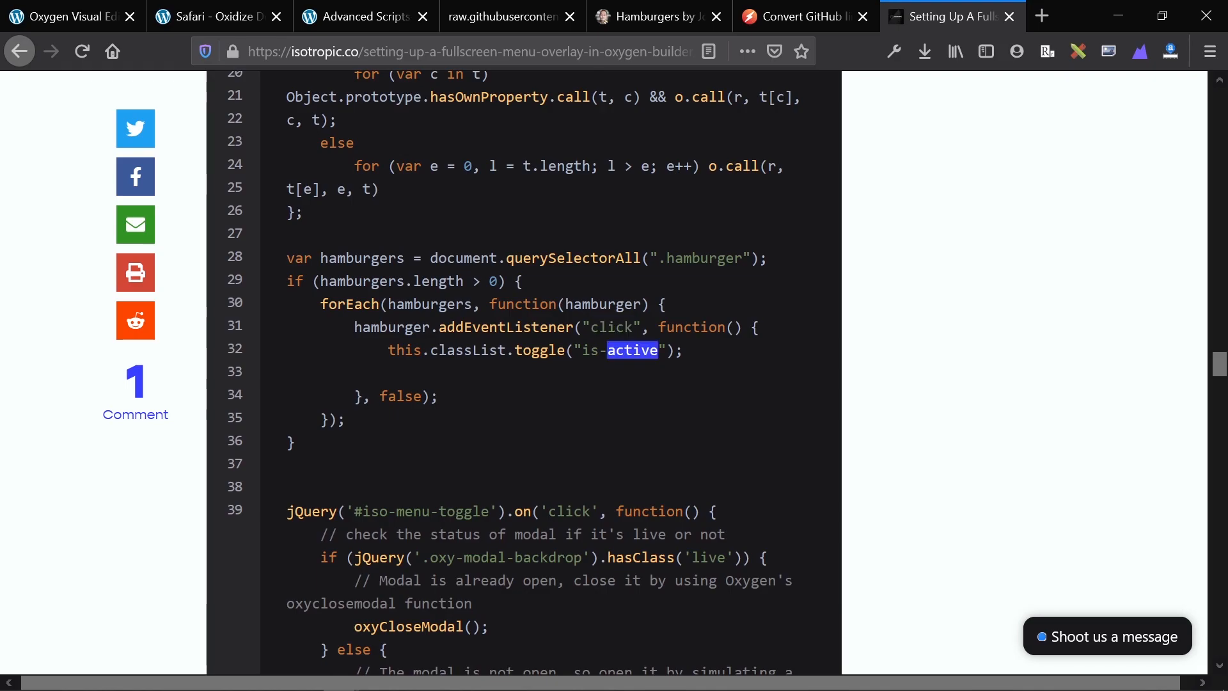
Add the class is-active to the hamburger button's HTML in the iso-menu-toggle code block and apply the code
click(37, 14)
click(895, 165)
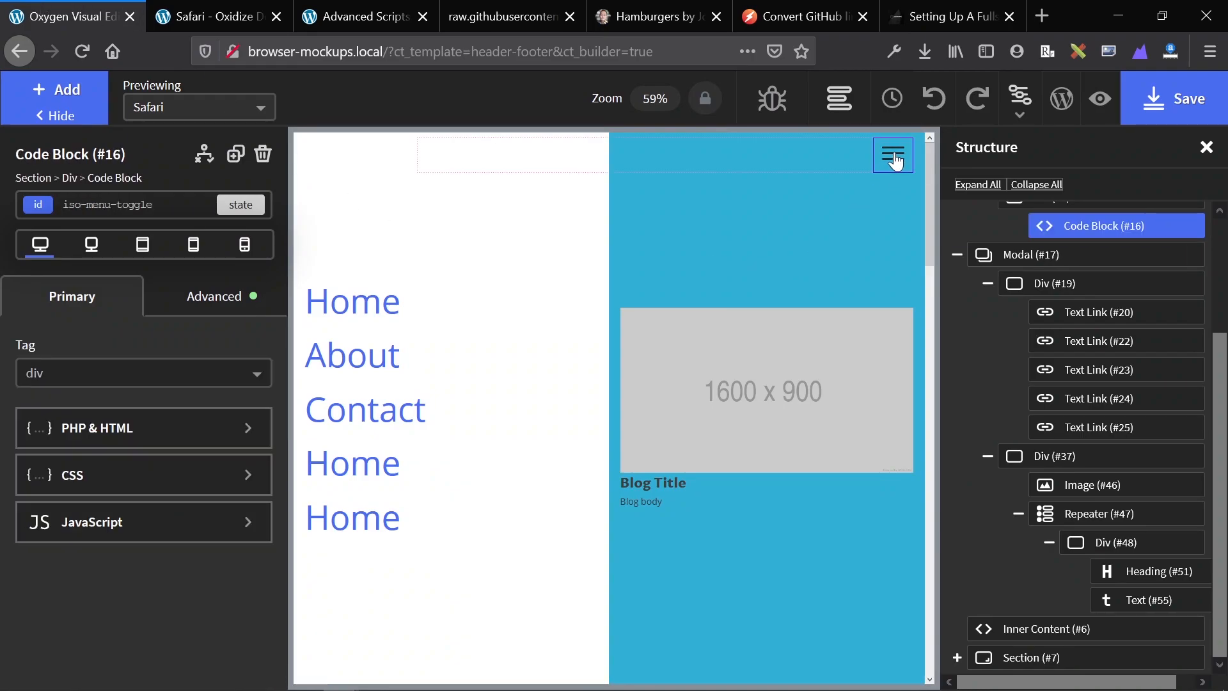
click(69, 442)
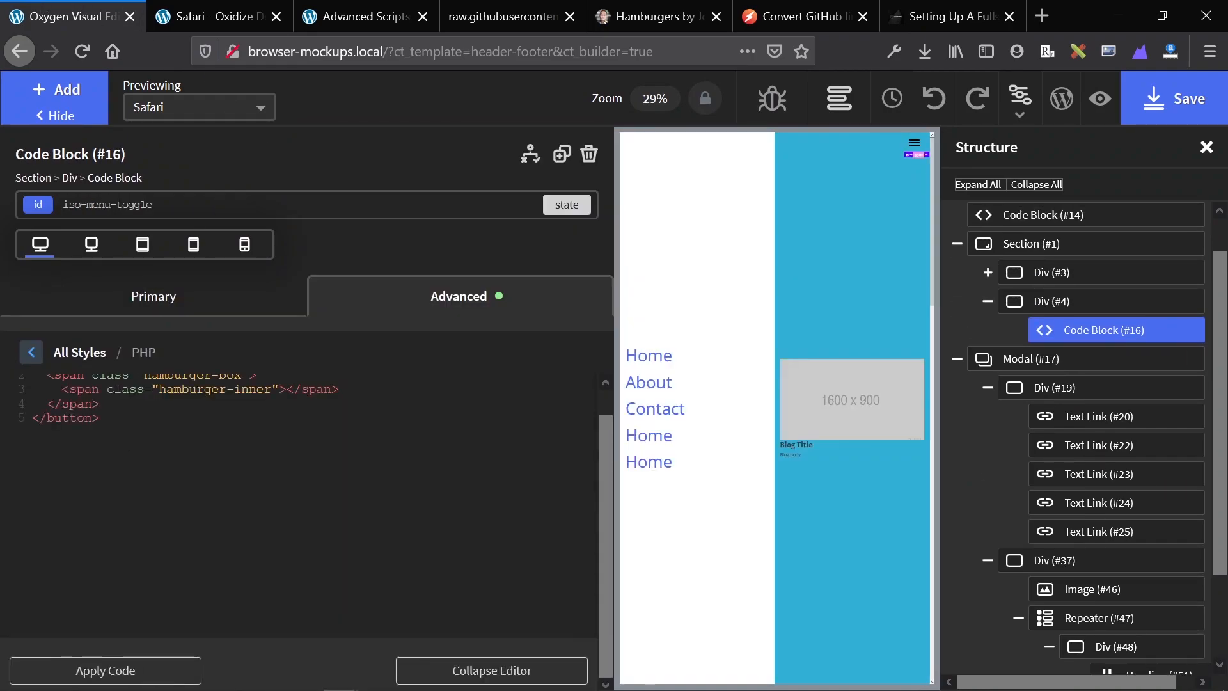
key(ctrl+a)
text(<button class="hamburger hamburger--elastic" type="button">   <span class="hamburger-box">     <span class="hamburger-inner"></span>   </span> </button>)
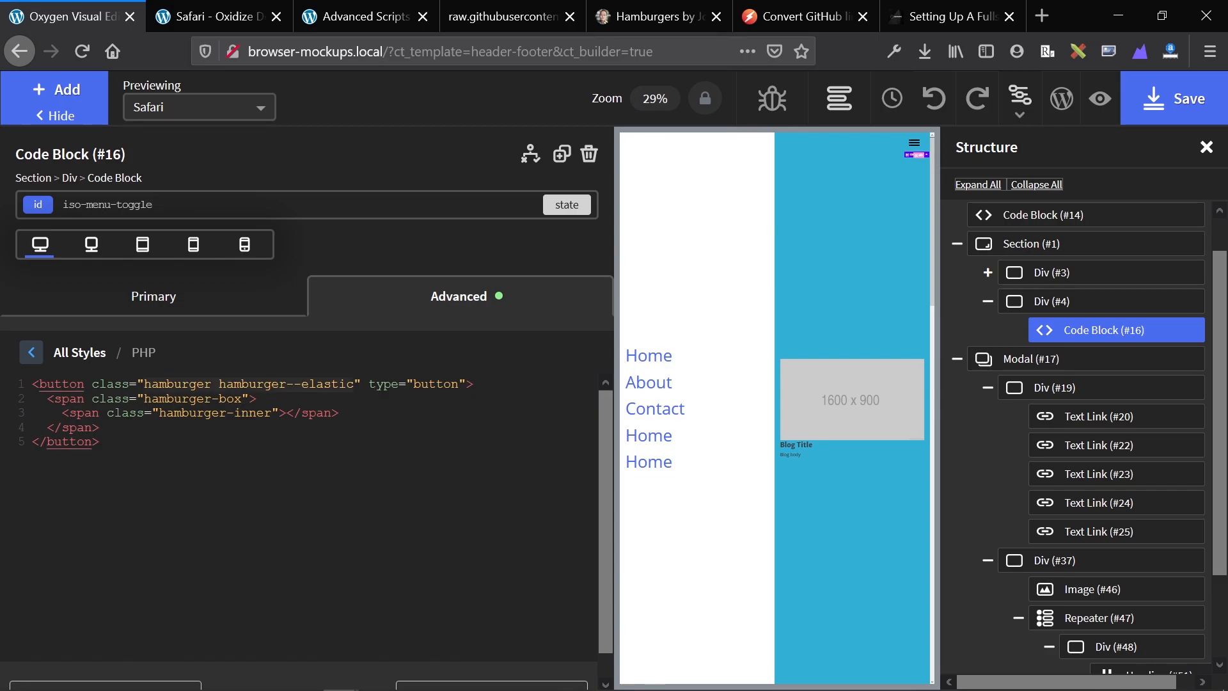
text(isl)
key(BackSpace)
text(-acti)
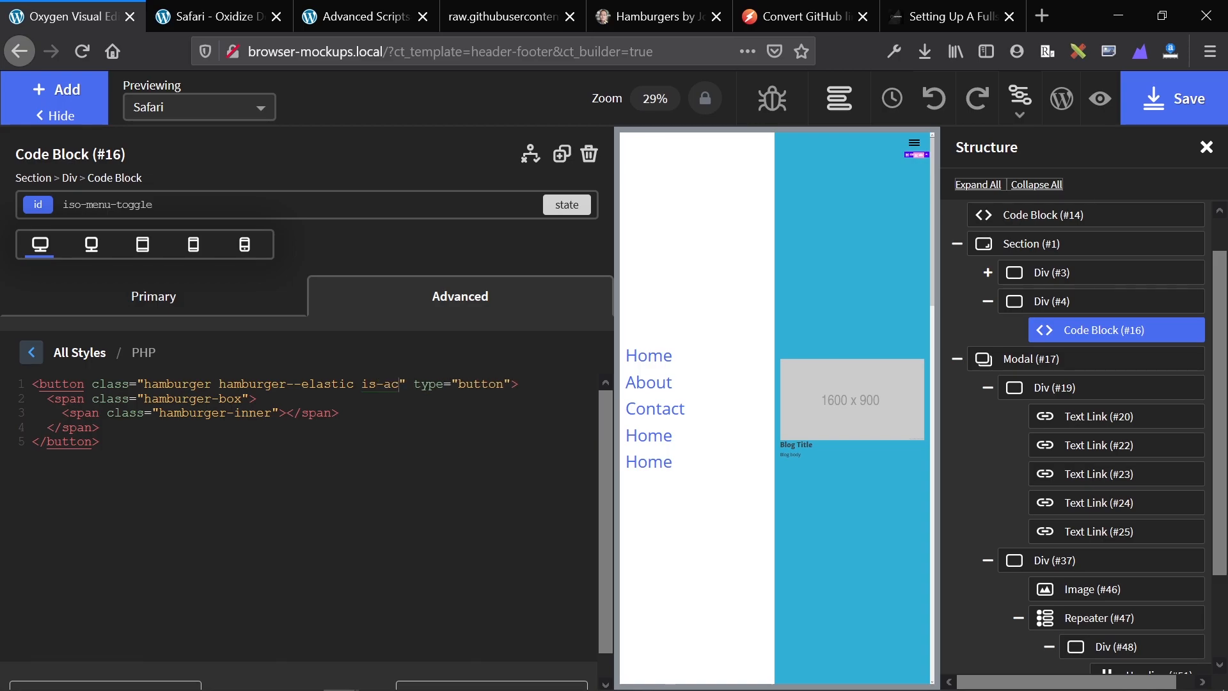
text(ve)
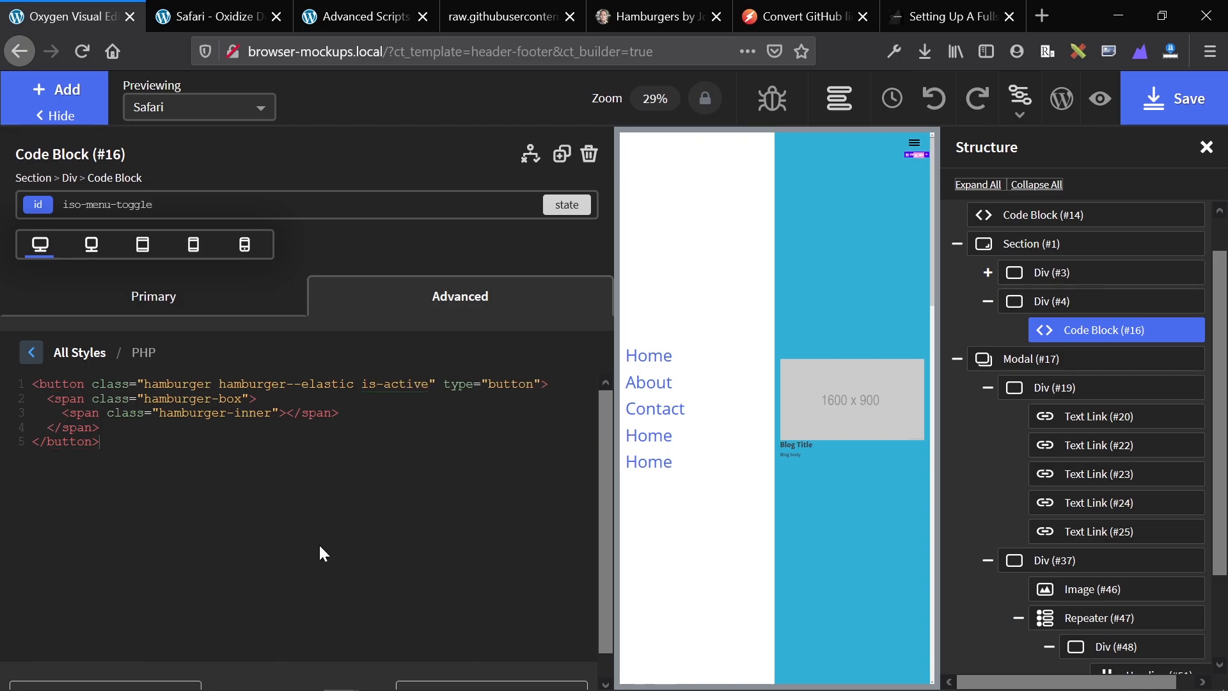
scroll(215, 480, down, 1)
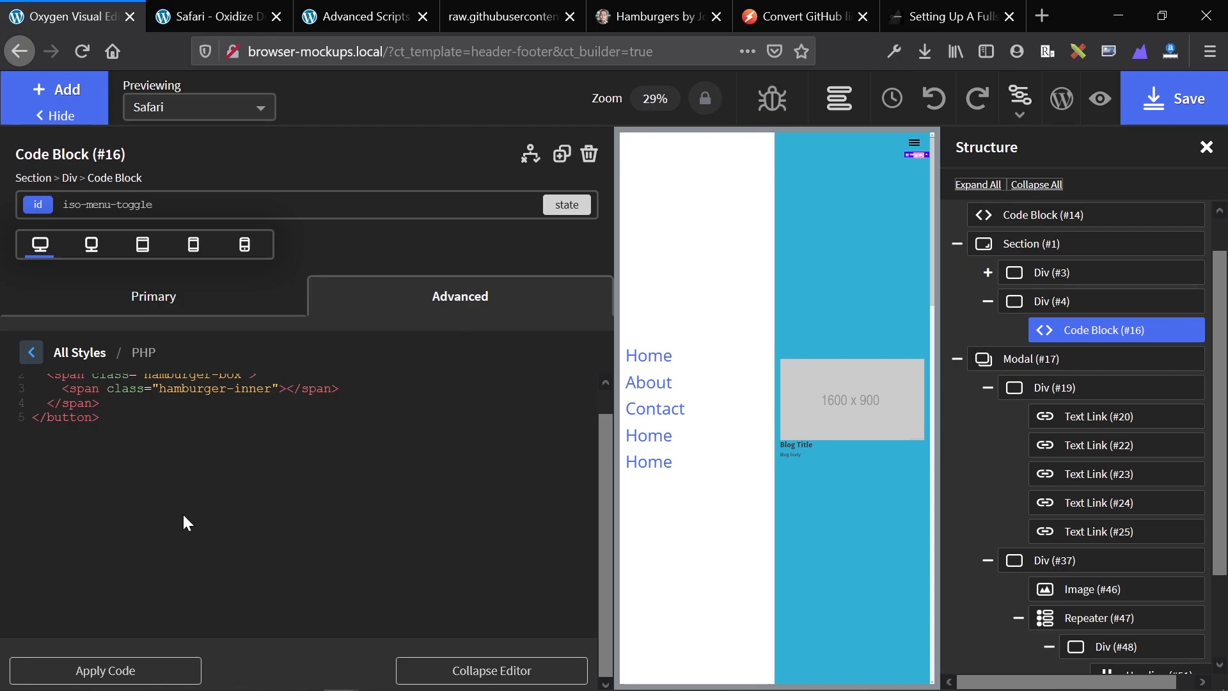
click(97, 673)
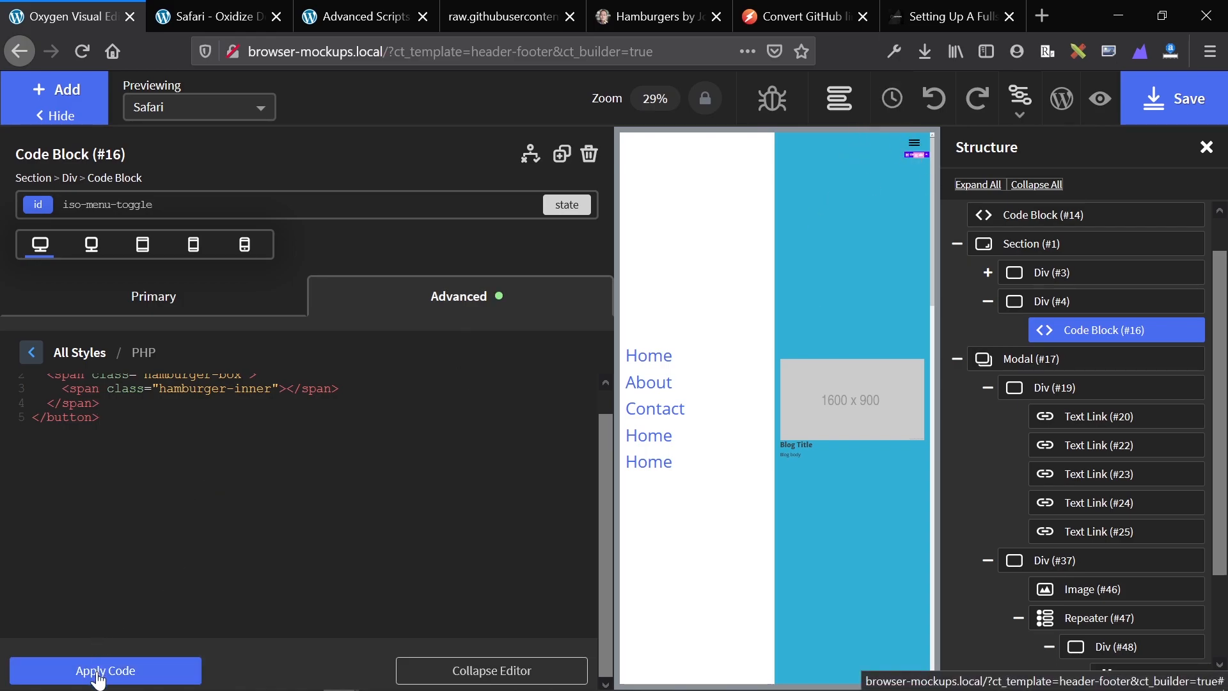
scroll(108, 611, up, 1)
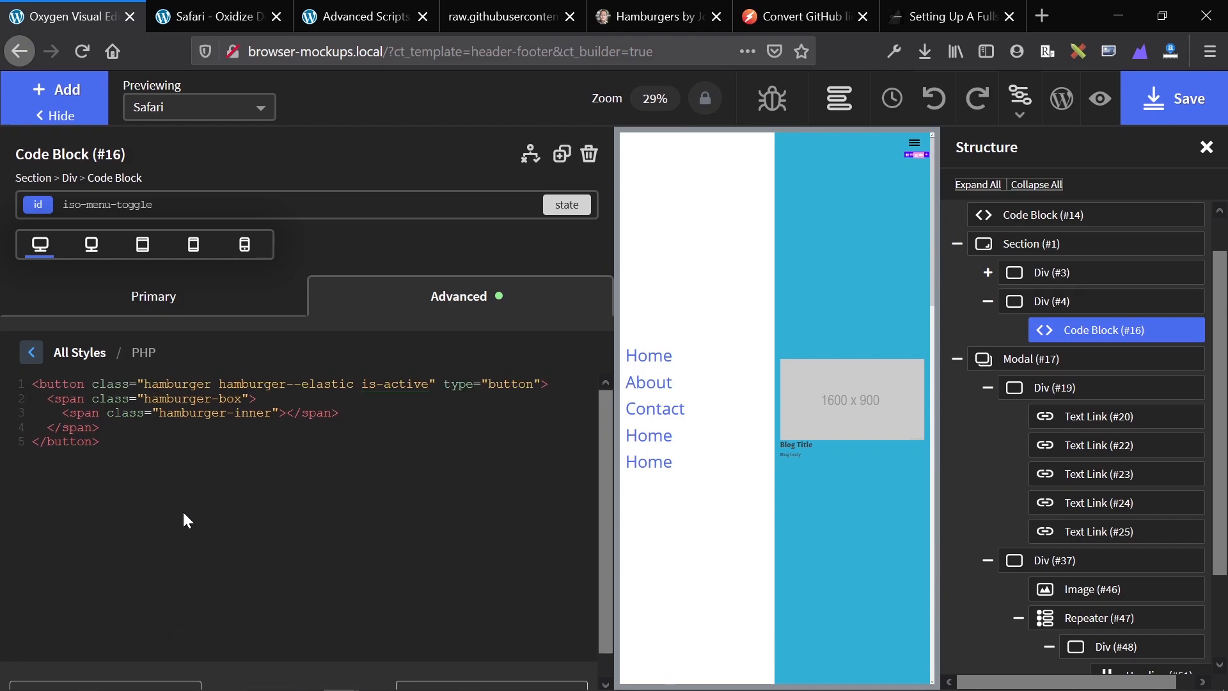
Compare the tutorial's is-active toggle line with the hamburger icon in the builder's preview
key(ctrl+Tab)
key(ctrl+Tab)
key(ctrl+Tab)
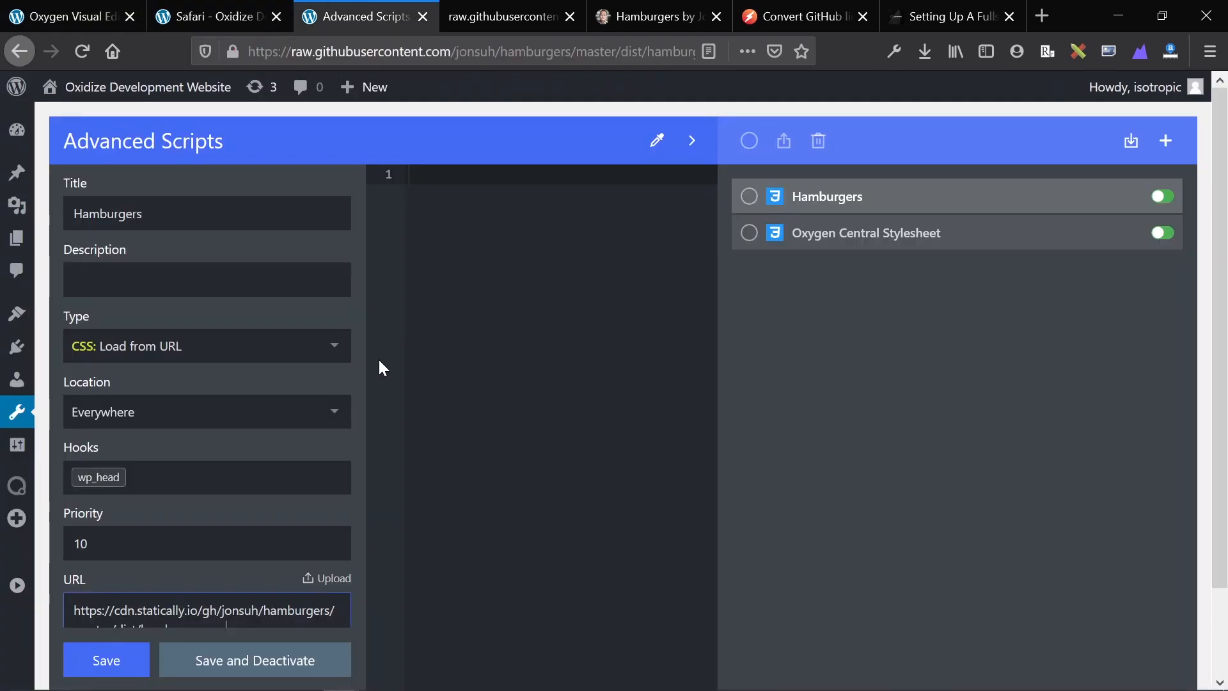
key(ctrl+Tab)
key(ctrl+Tab)
key(ctrl+Tab)
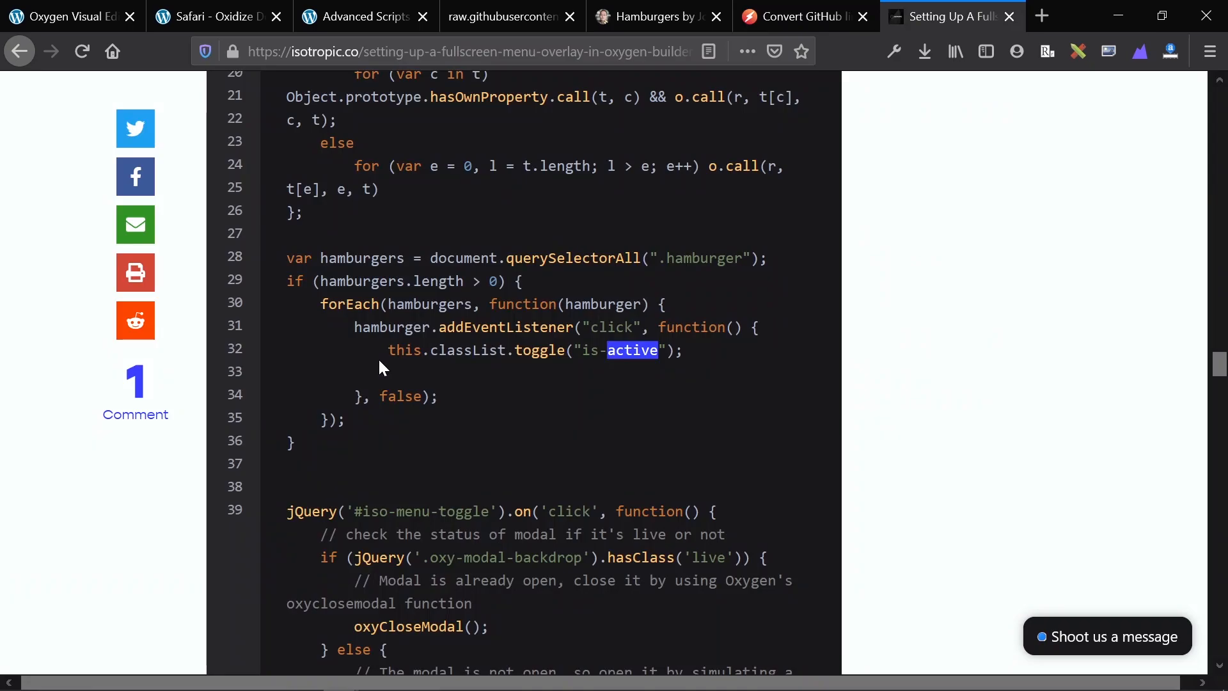
click(103, 10)
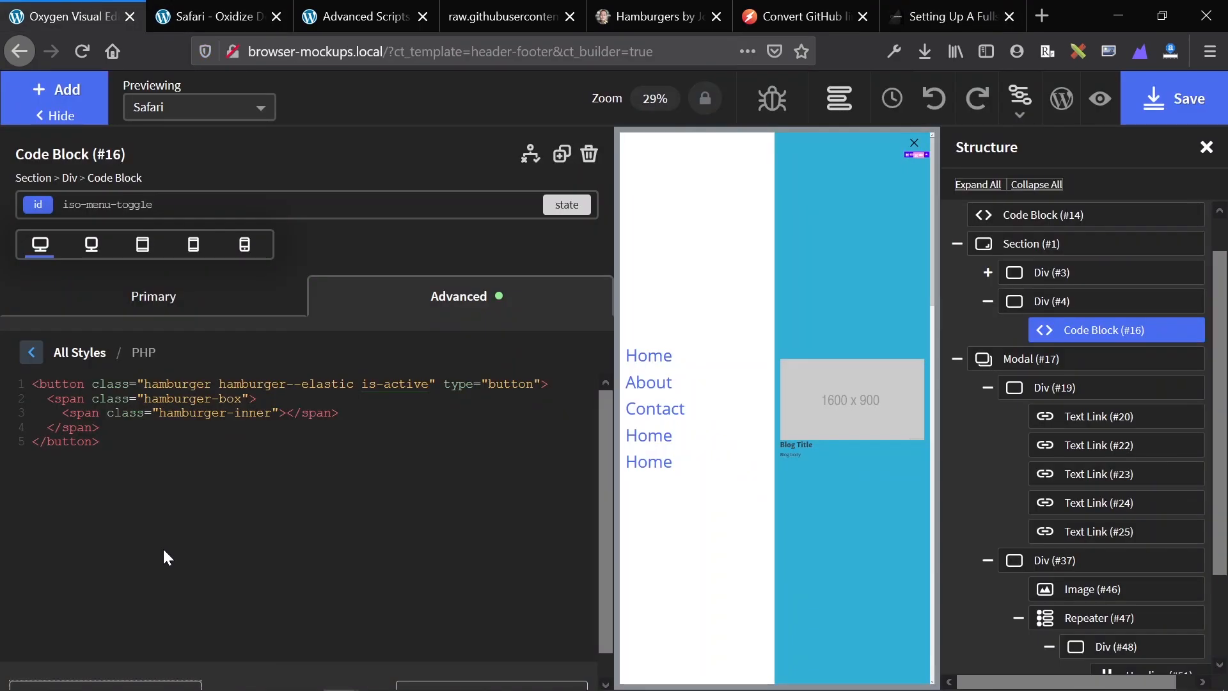
Remove the is-active class from the hamburger button's HTML and apply the code
click(337, 483)
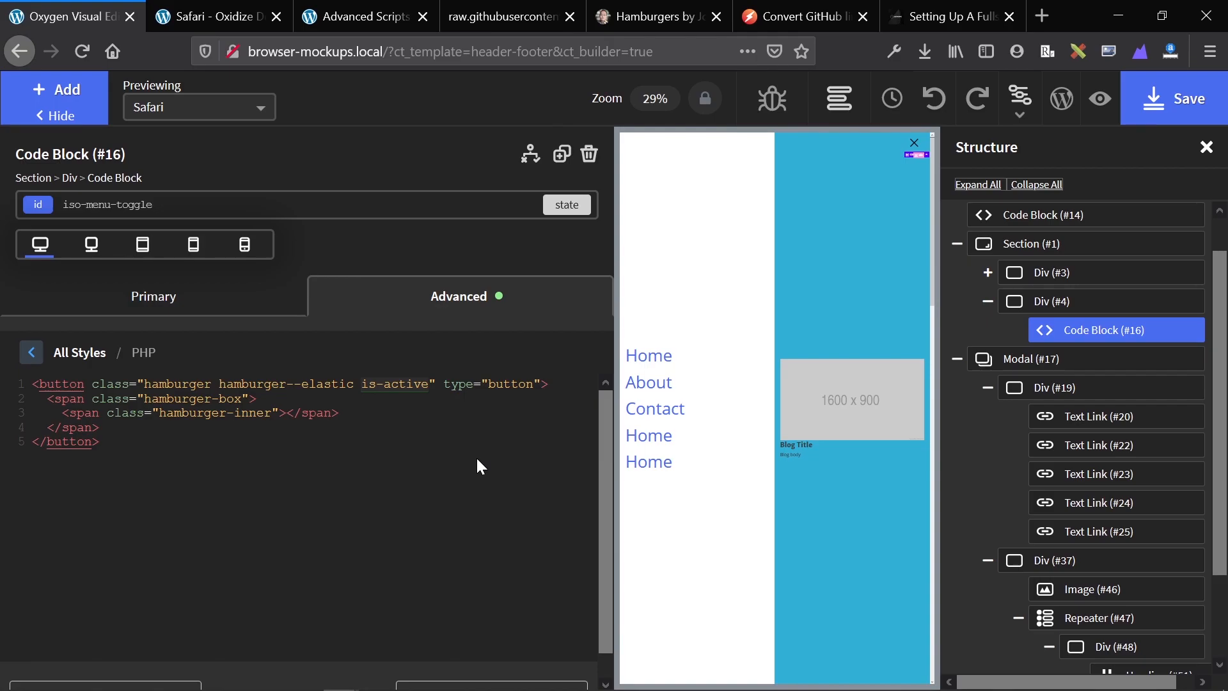
key(BackSpace)
key(BackSpace)
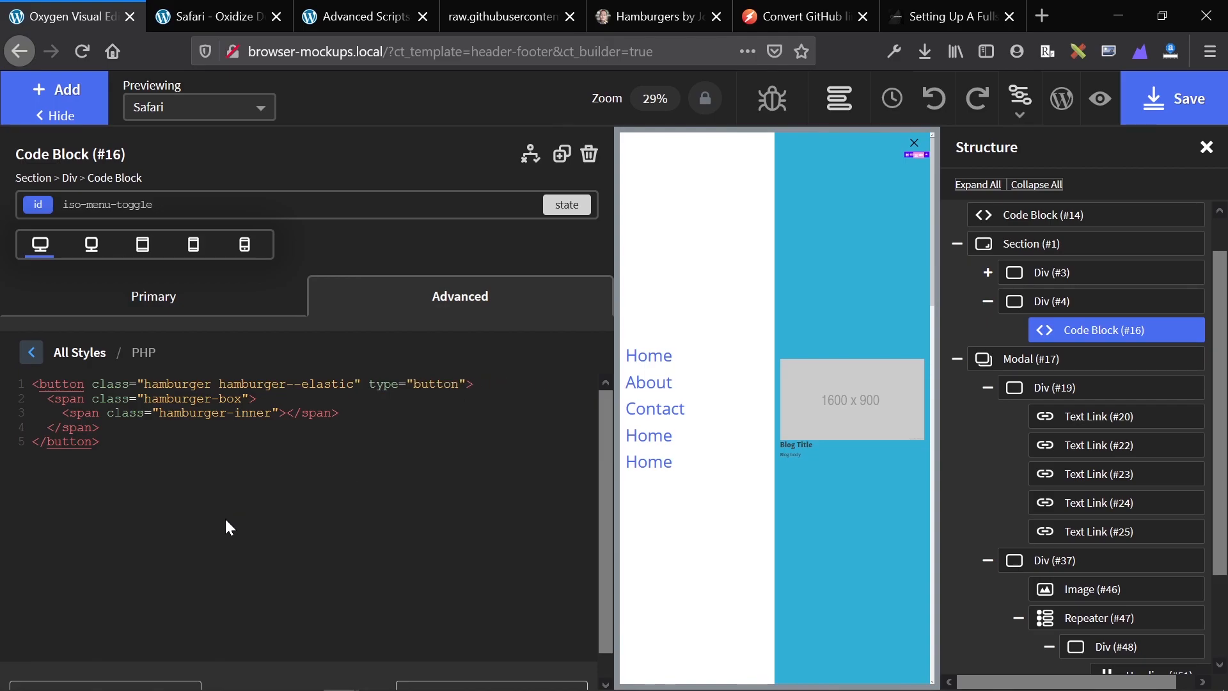
scroll(192, 576, down, 1)
click(141, 678)
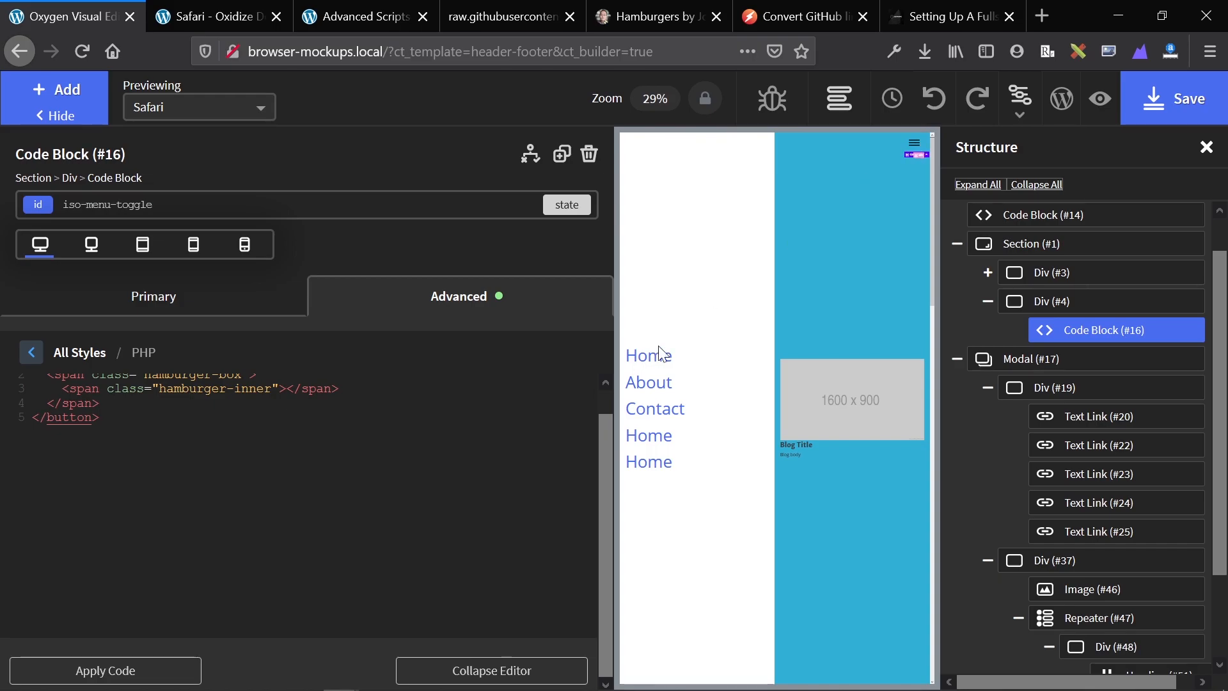
scroll(454, 473, up, 1)
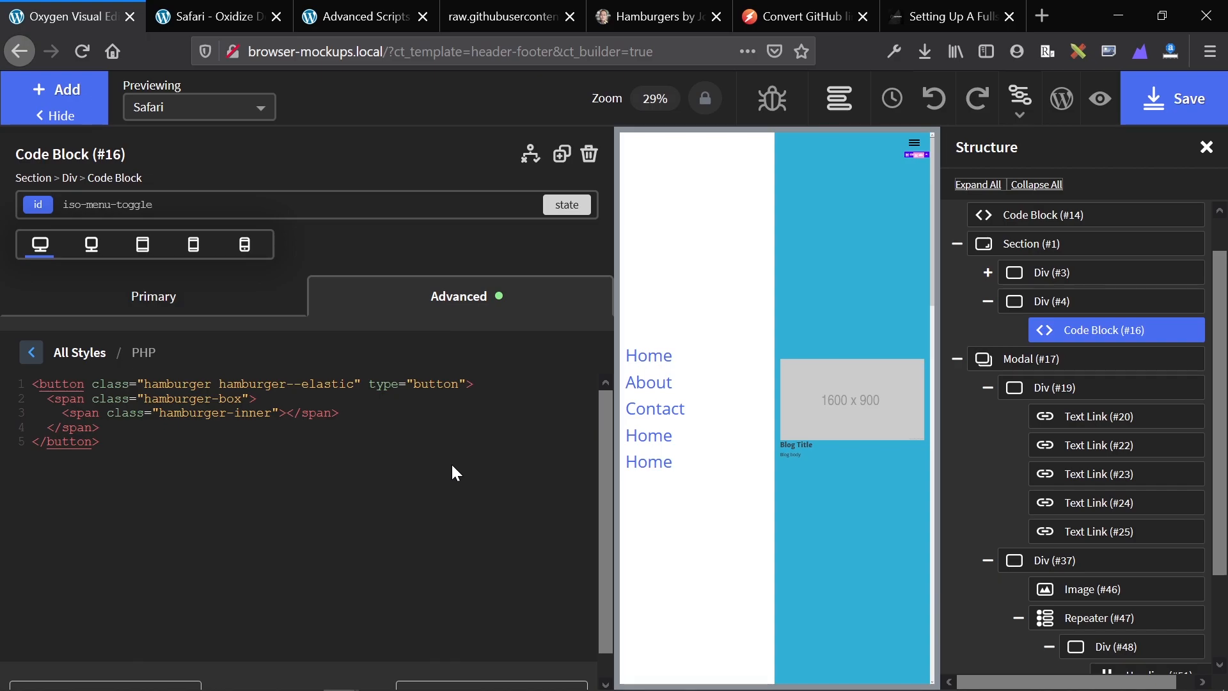
Check the live Safari page, and compare the tutorial's #iso-menu-toggle click handler with the hamburger code block's ID
click(947, 16)
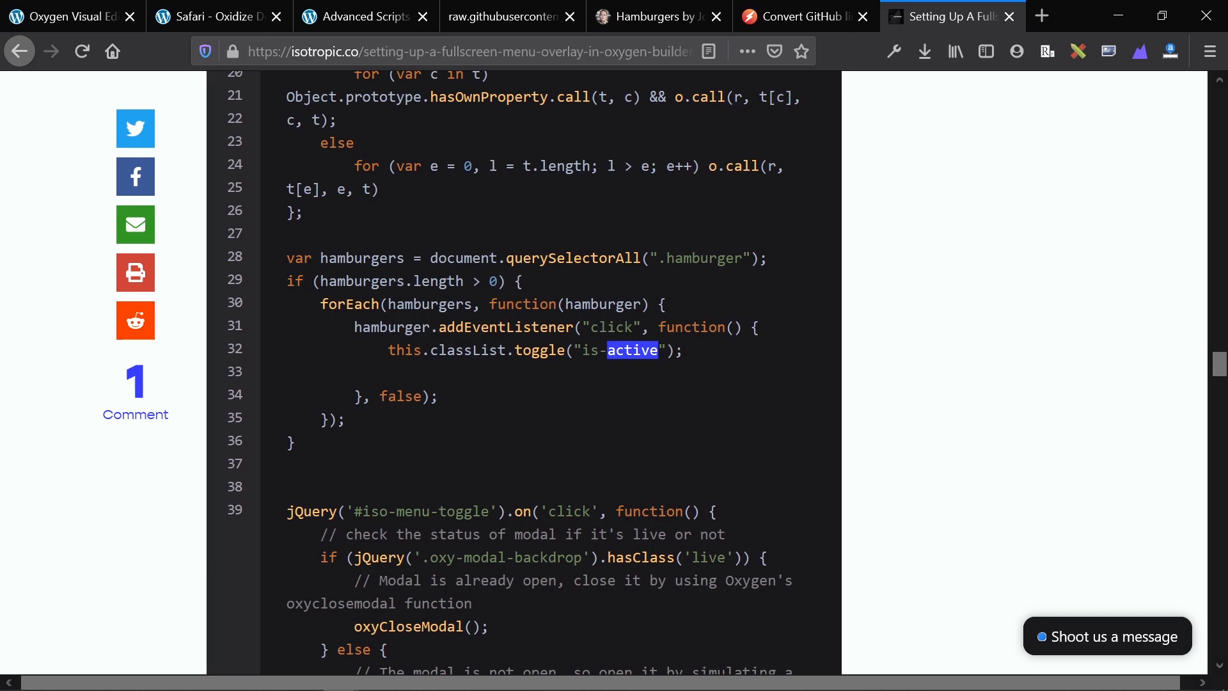
click(246, 10)
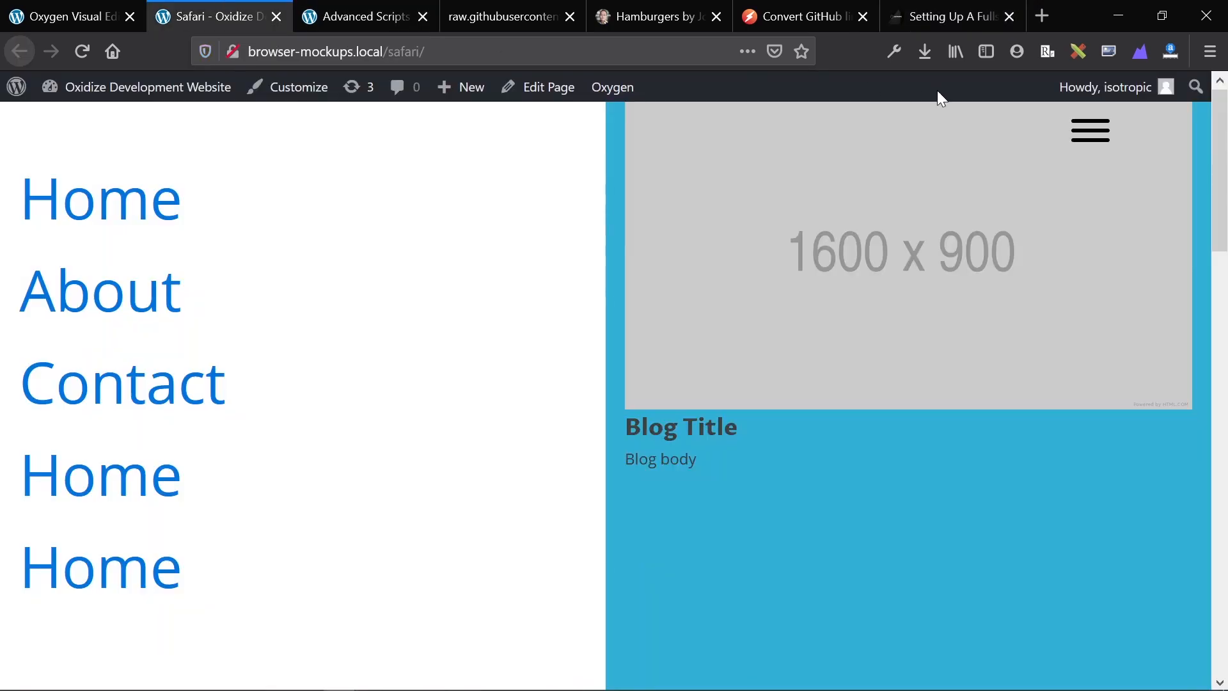
click(947, 14)
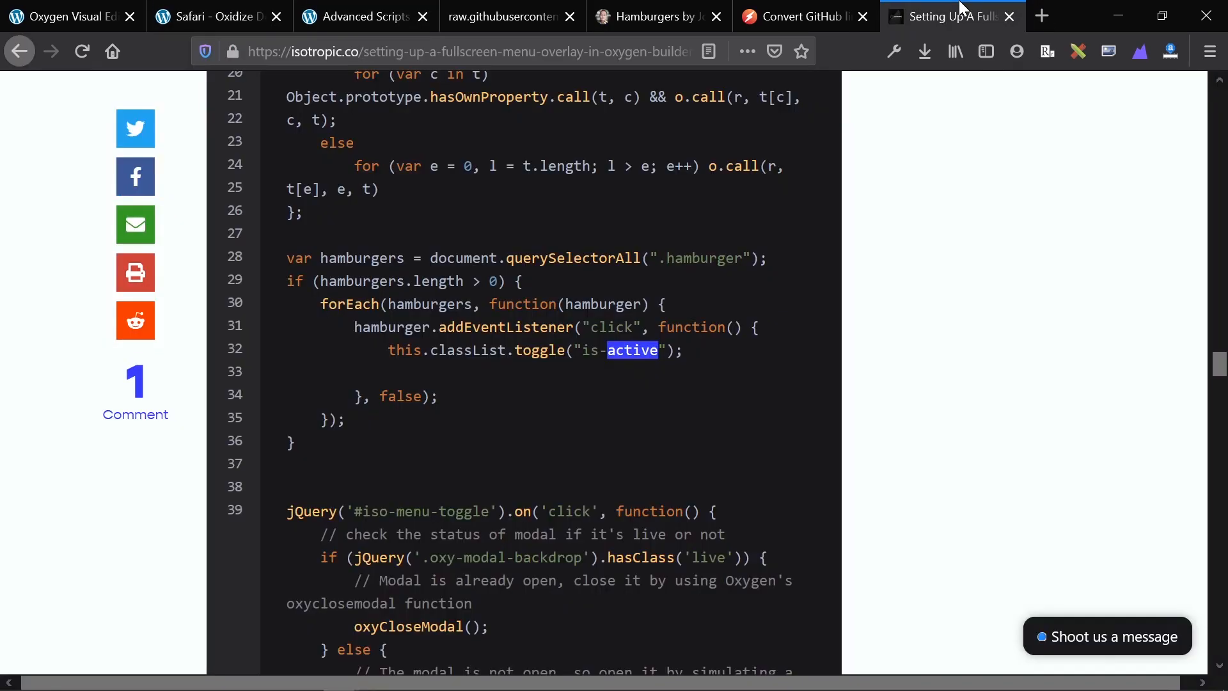
scroll(530, 331, down, 2)
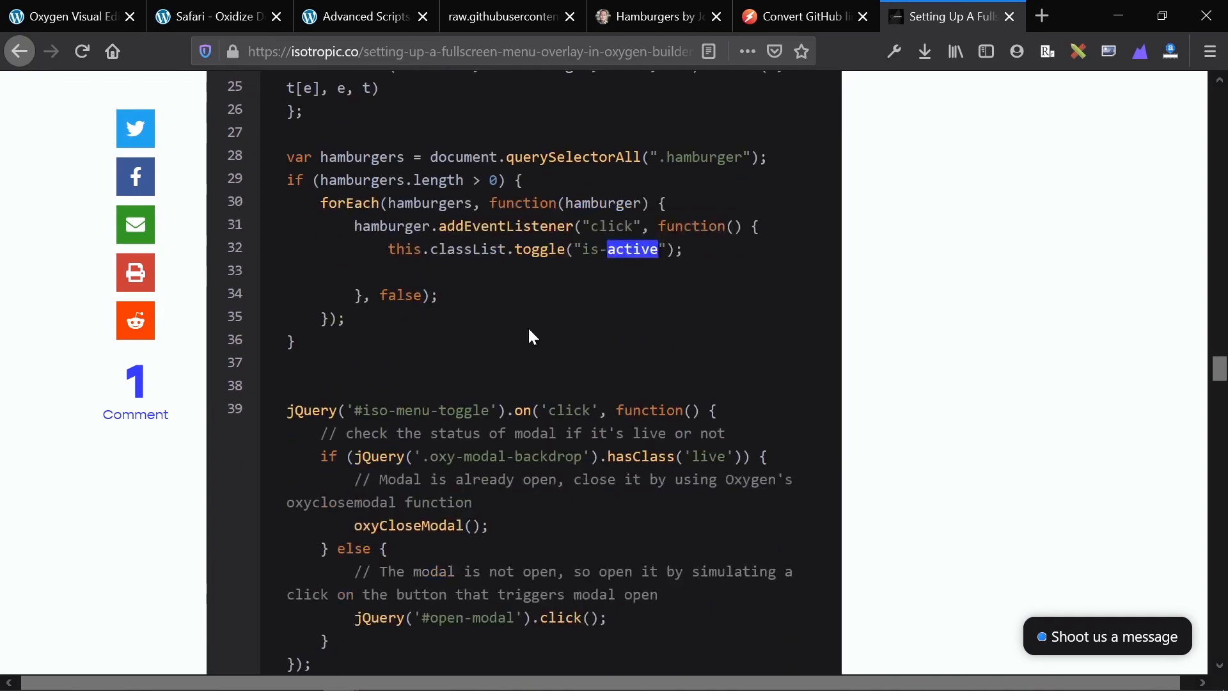
scroll(530, 335, down, 2)
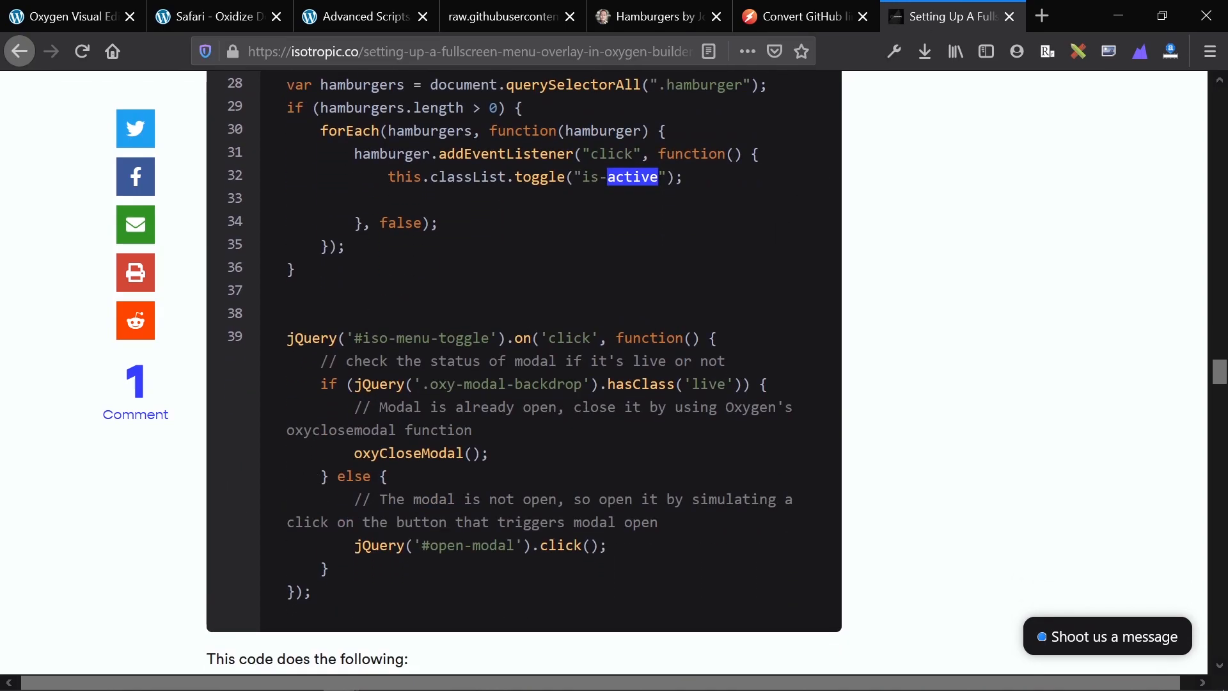
drag(287, 338, 363, 338)
click(514, 337)
click(2, 3)
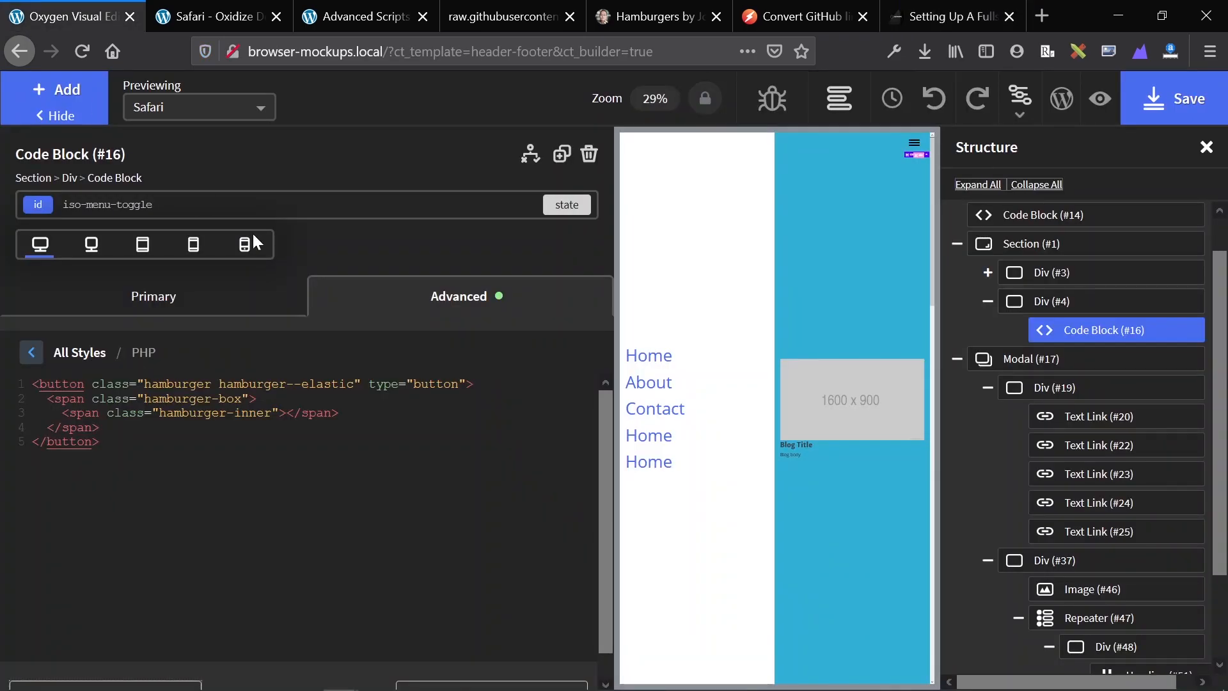
click(934, 15)
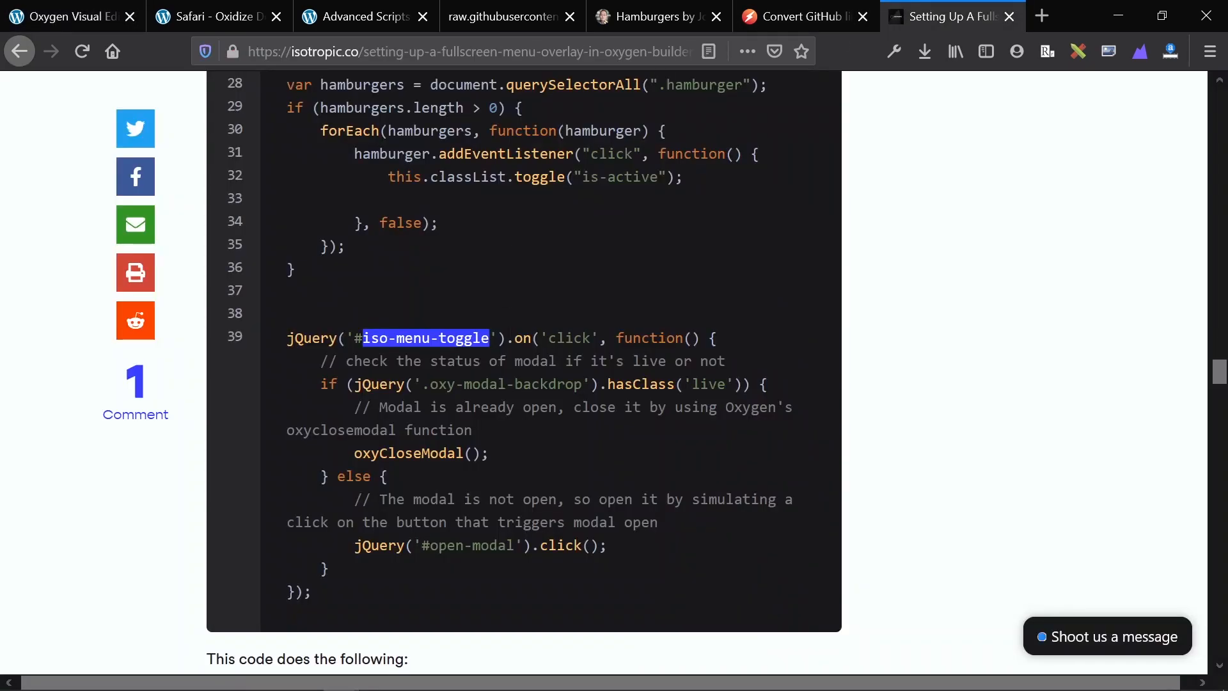
Examine the handler's .oxy-modal-backdrop check, its oxyCloseModal call and the simulated click on #open-modal
drag(420, 384, 582, 383)
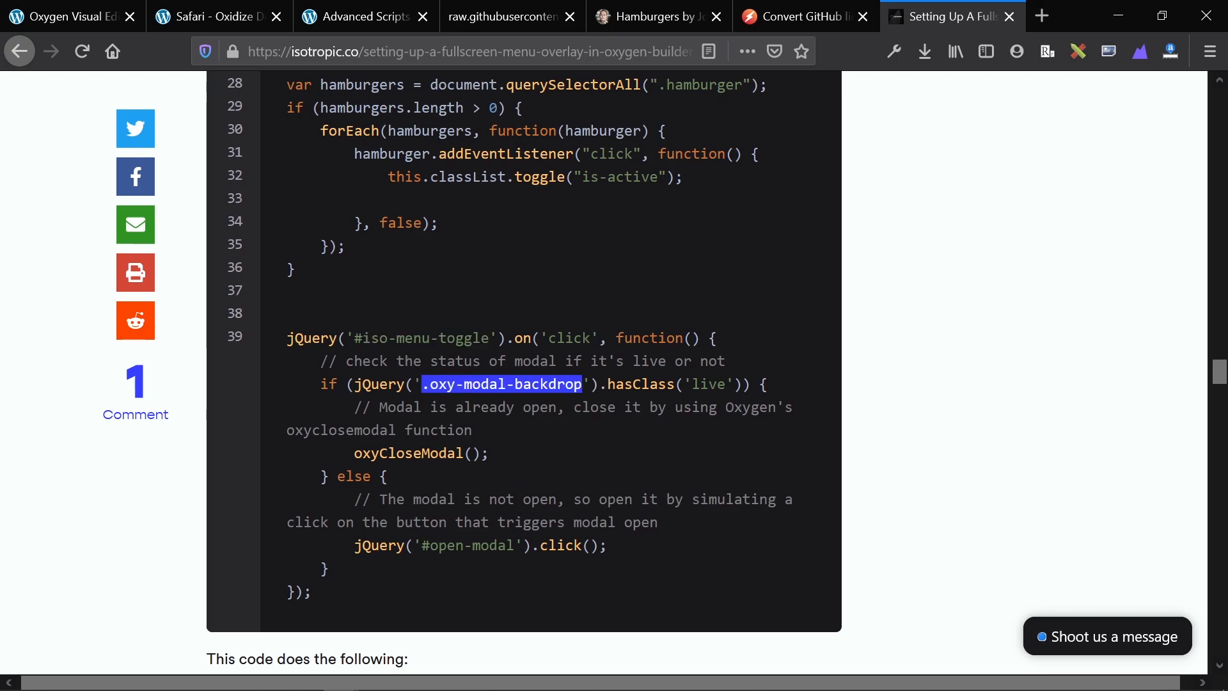
drag(354, 453, 465, 453)
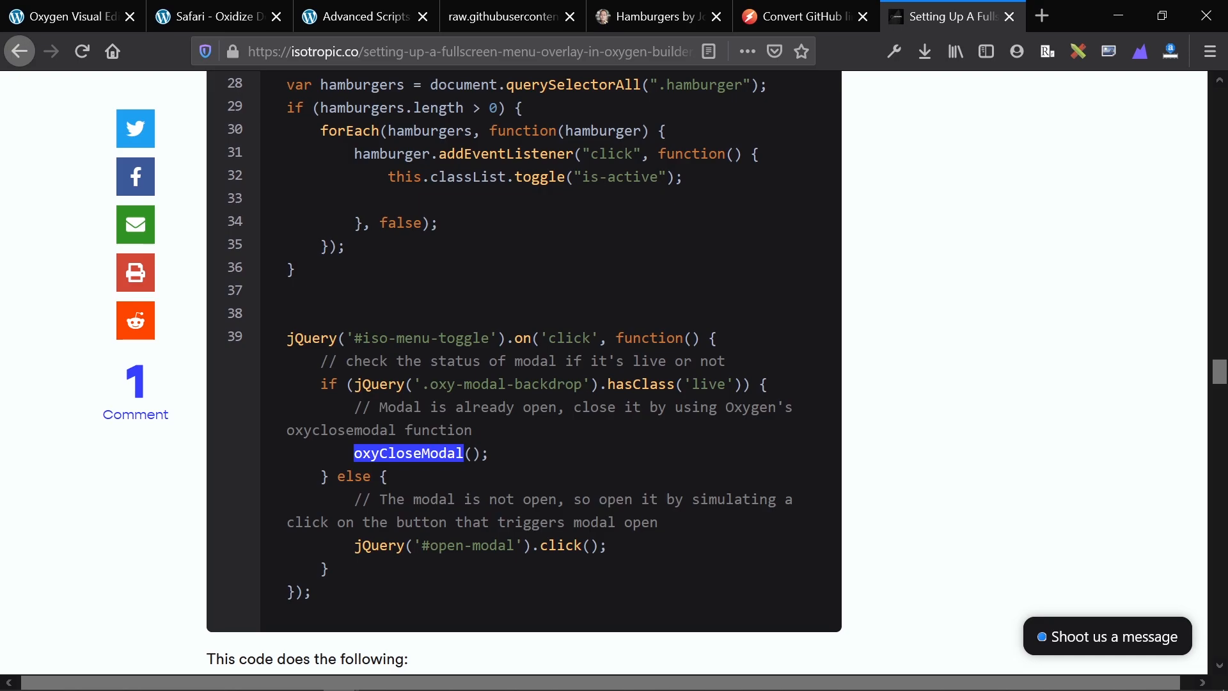
drag(421, 545, 515, 545)
click(82, 10)
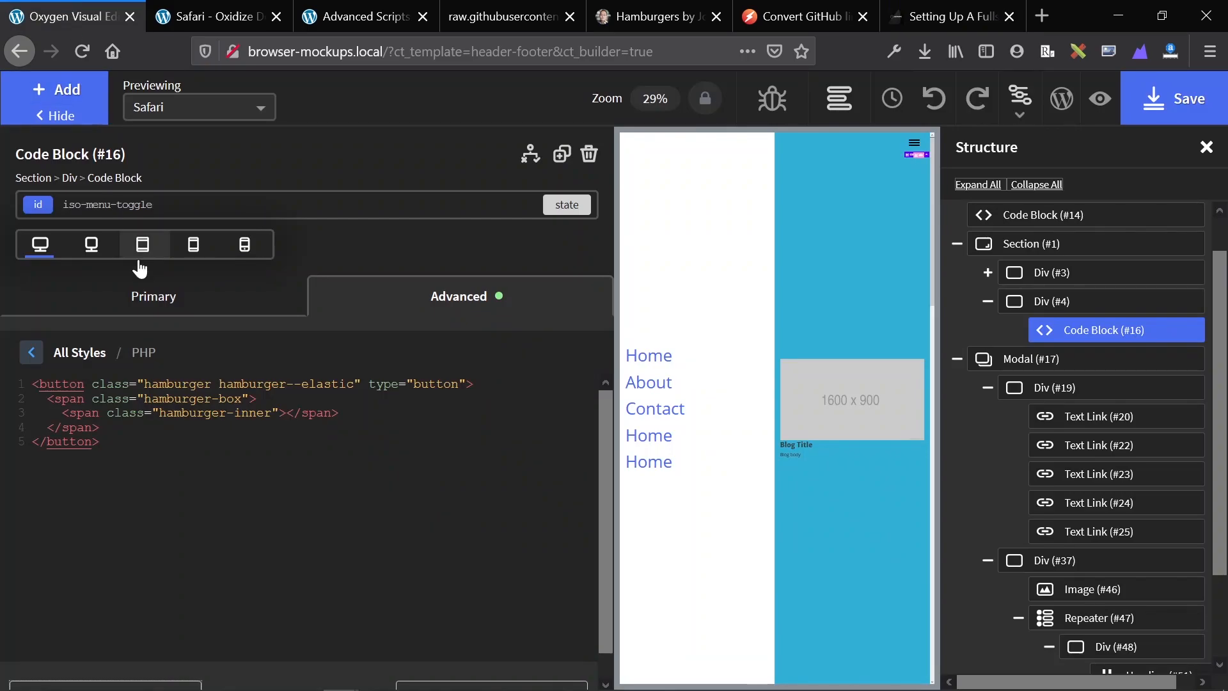
click(921, 14)
scroll(354, 282, up, 1)
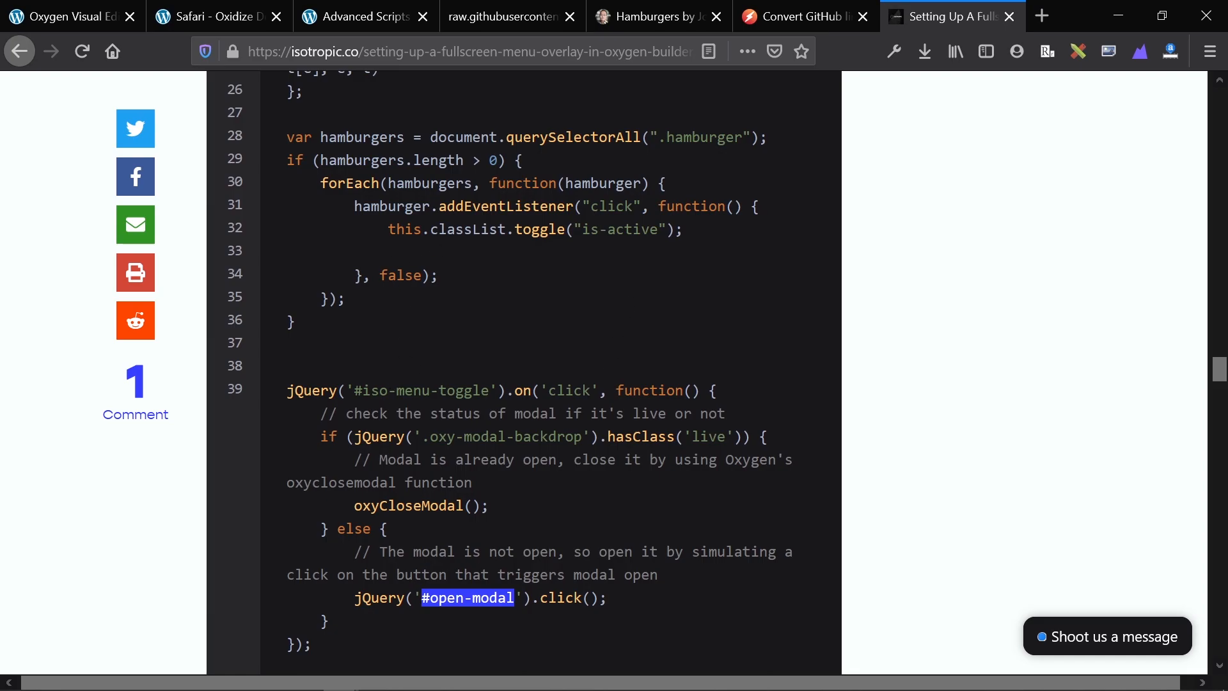
click(54, 11)
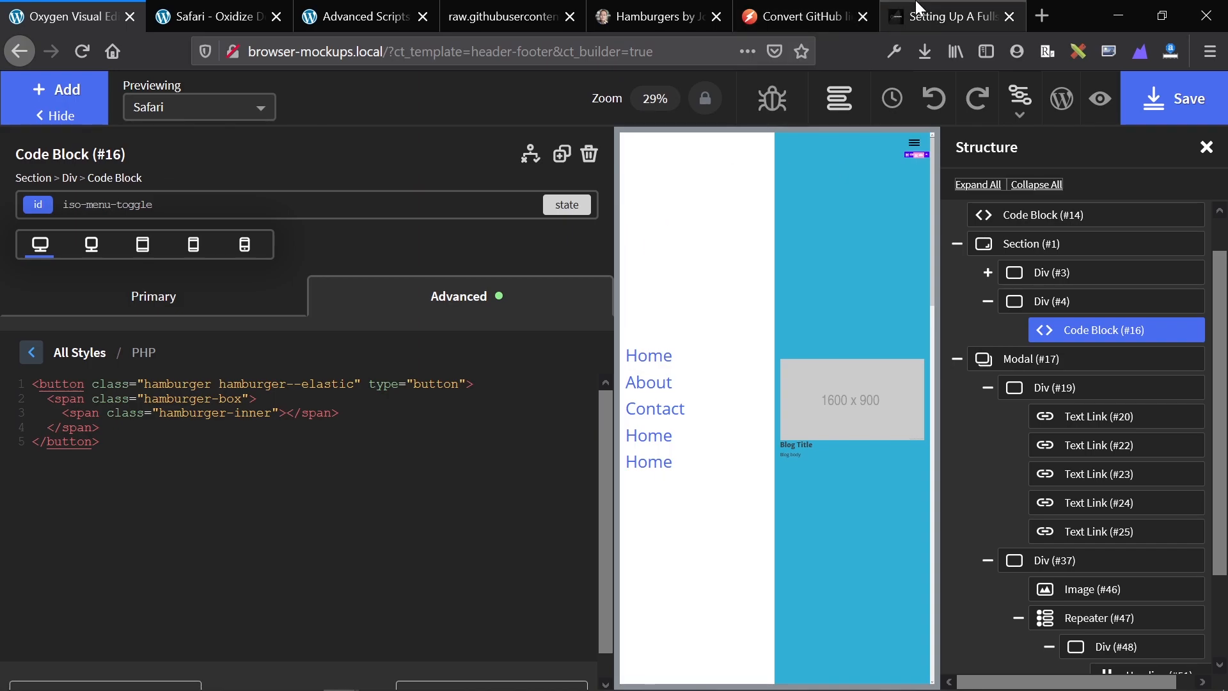
Copy the complete Step 4 JavaScript from the fullscreen menu tutorial
click(941, 16)
scroll(288, 391, up, 3)
scroll(505, 310, up, 7)
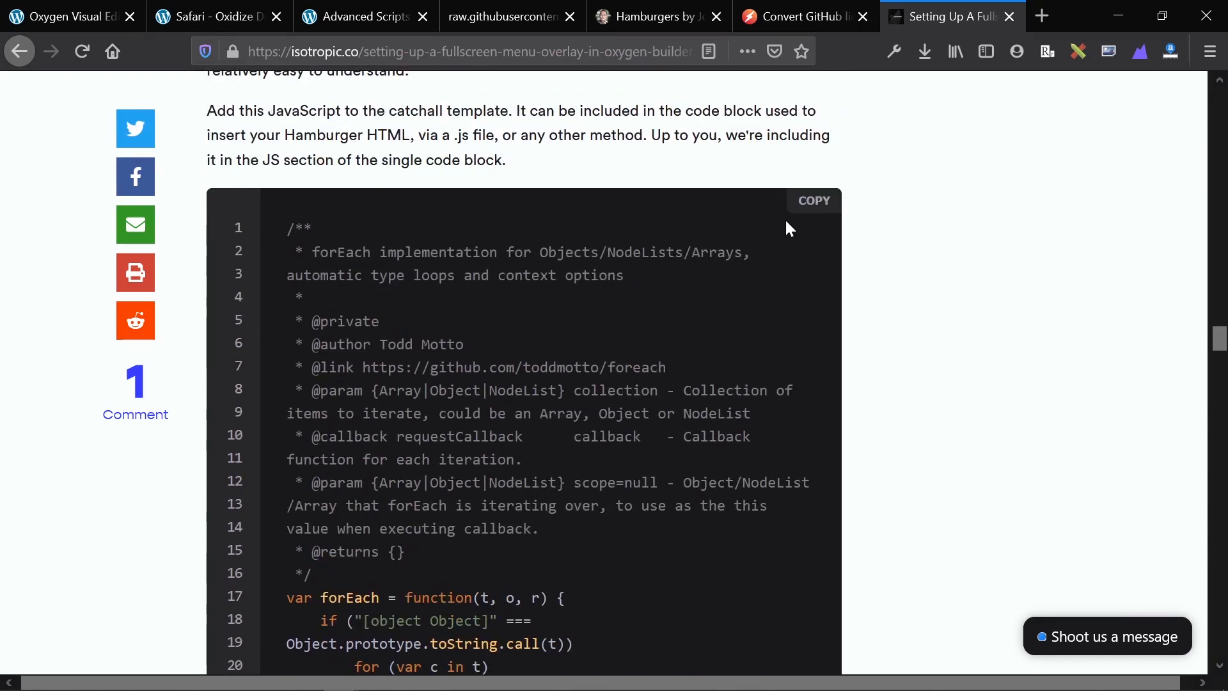
click(810, 201)
Review the tutorial's explanation of what the code does and its notes on the #iso-menu-toggle and #open-modal IDs
scroll(636, 274, down, 9)
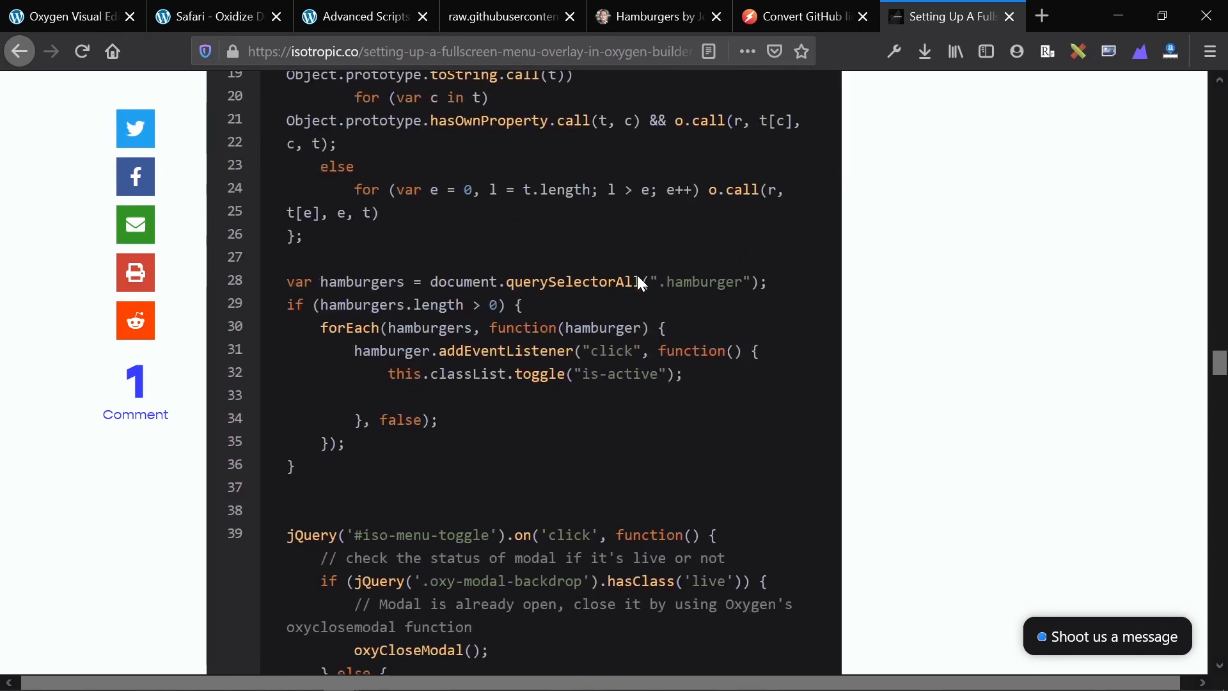
scroll(636, 274, down, 4)
scroll(637, 276, down, 2)
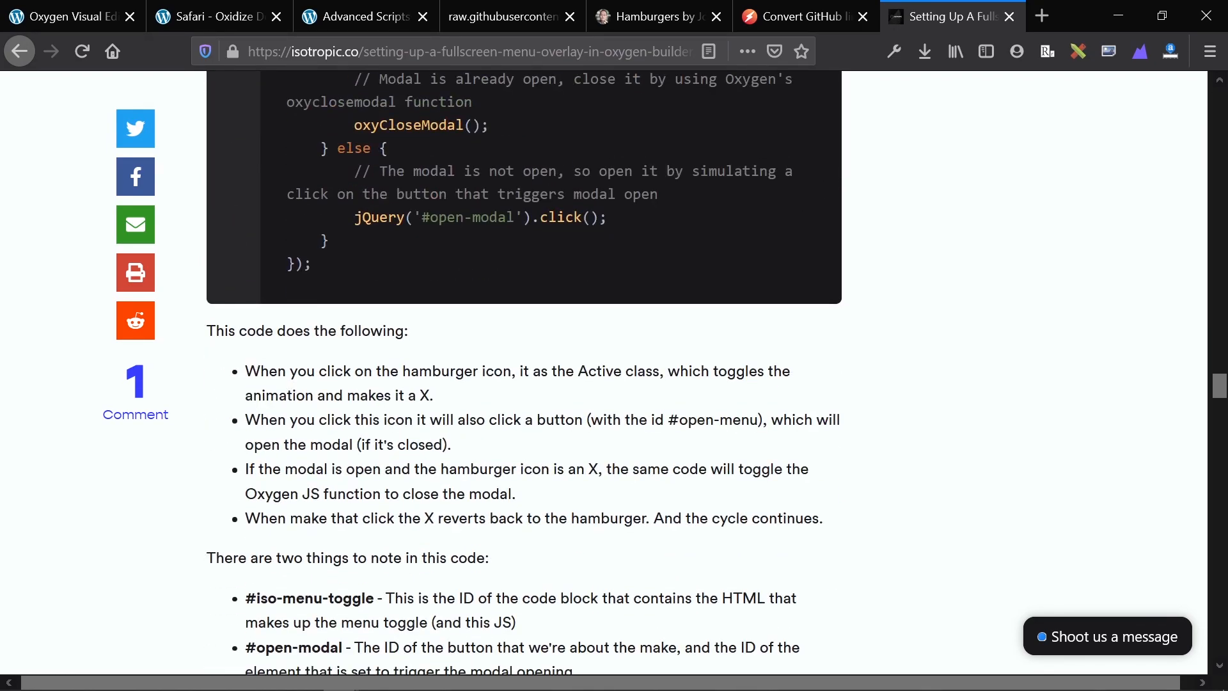
scroll(638, 276, down, 2)
scroll(637, 276, up, 1)
scroll(639, 282, up, 6)
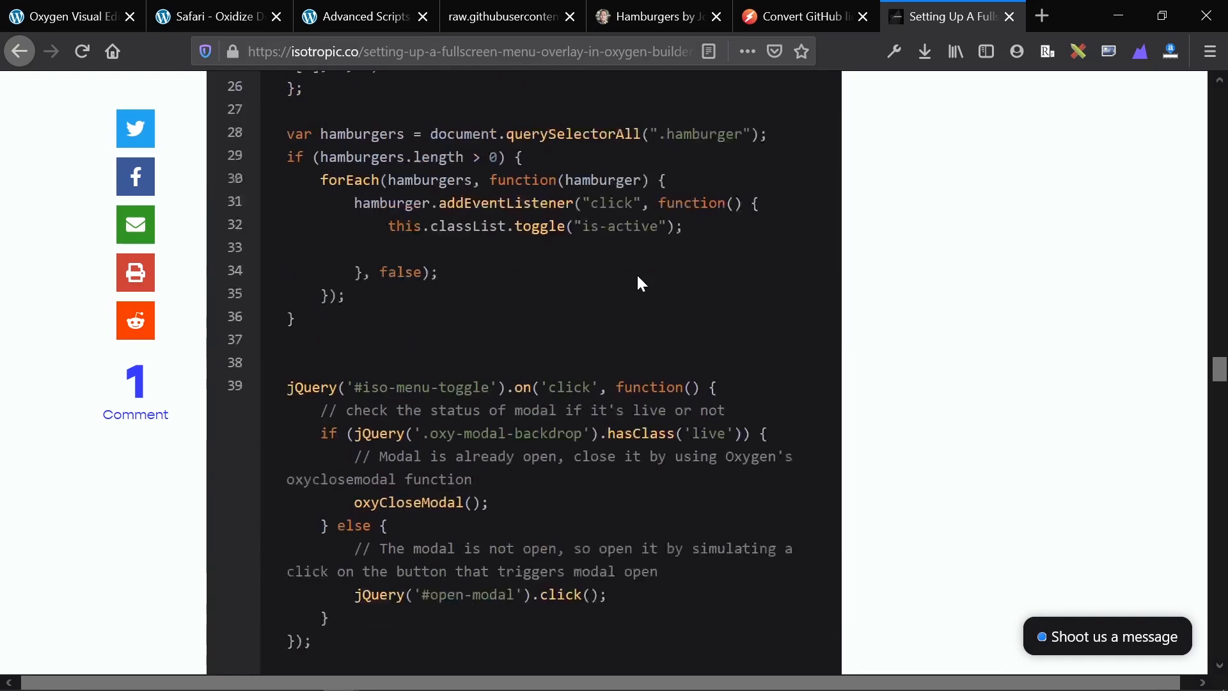
Copy the tutorial's complete JavaScript and paste it into the hamburger code block's JavaScript
click(64, 16)
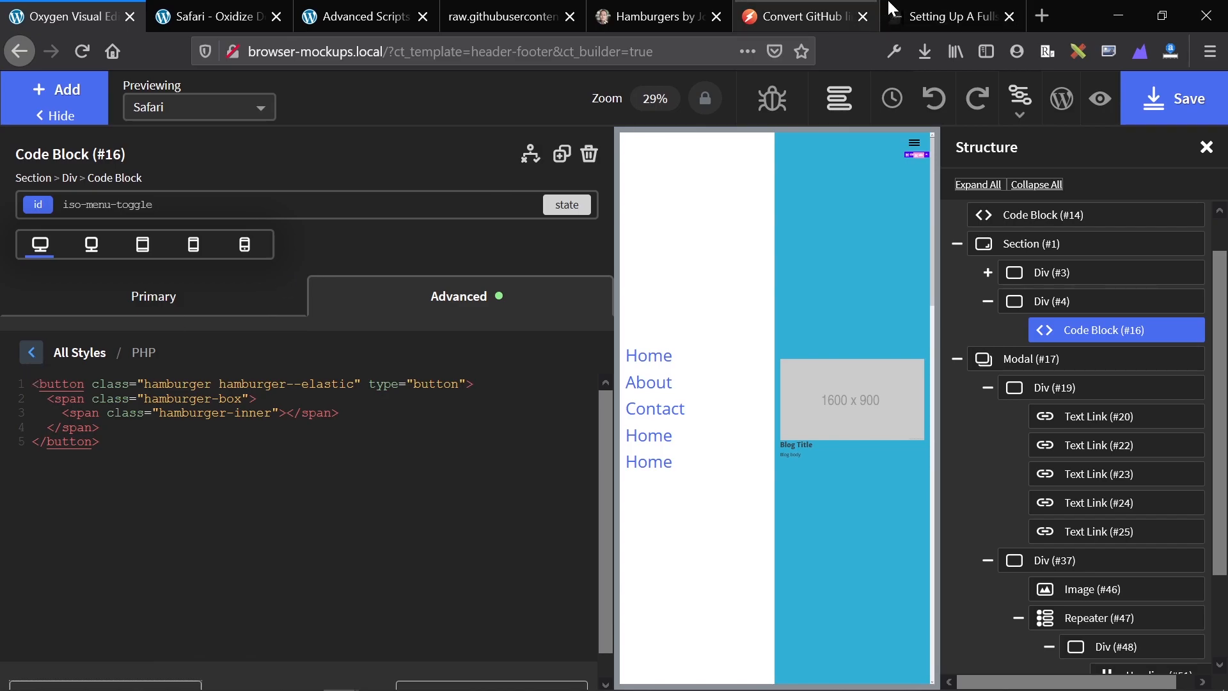
click(915, 16)
scroll(661, 291, up, 10)
click(813, 275)
click(51, 14)
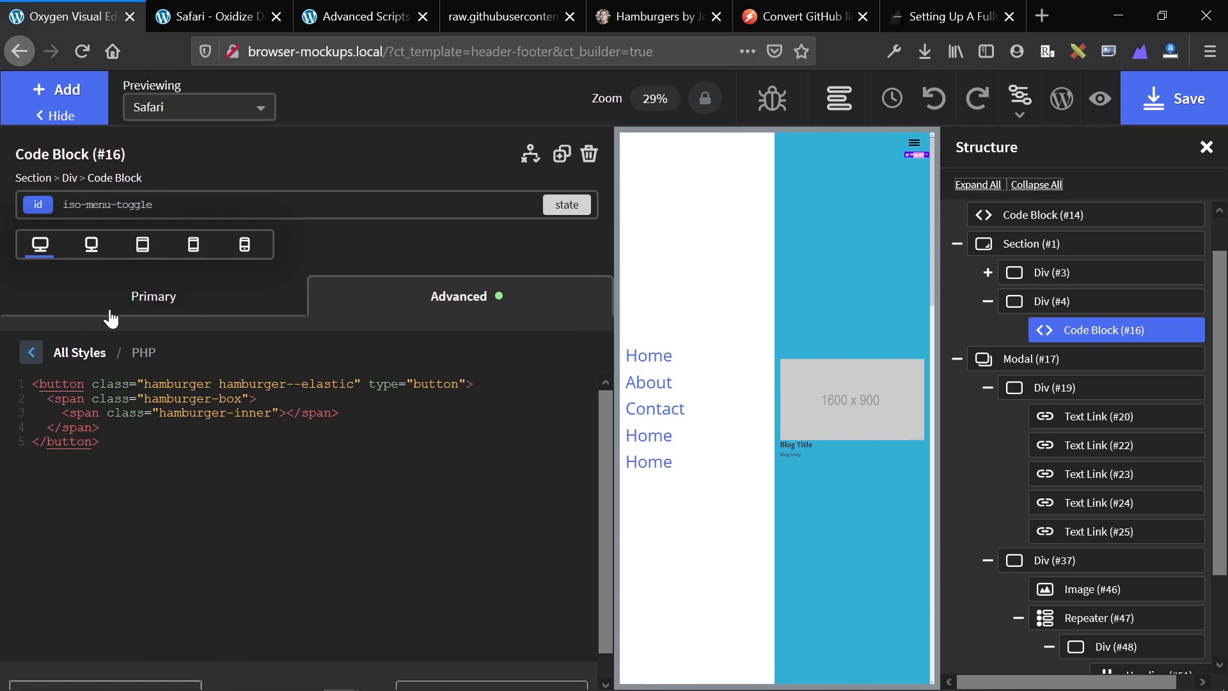
click(60, 351)
scroll(128, 487, down, 2)
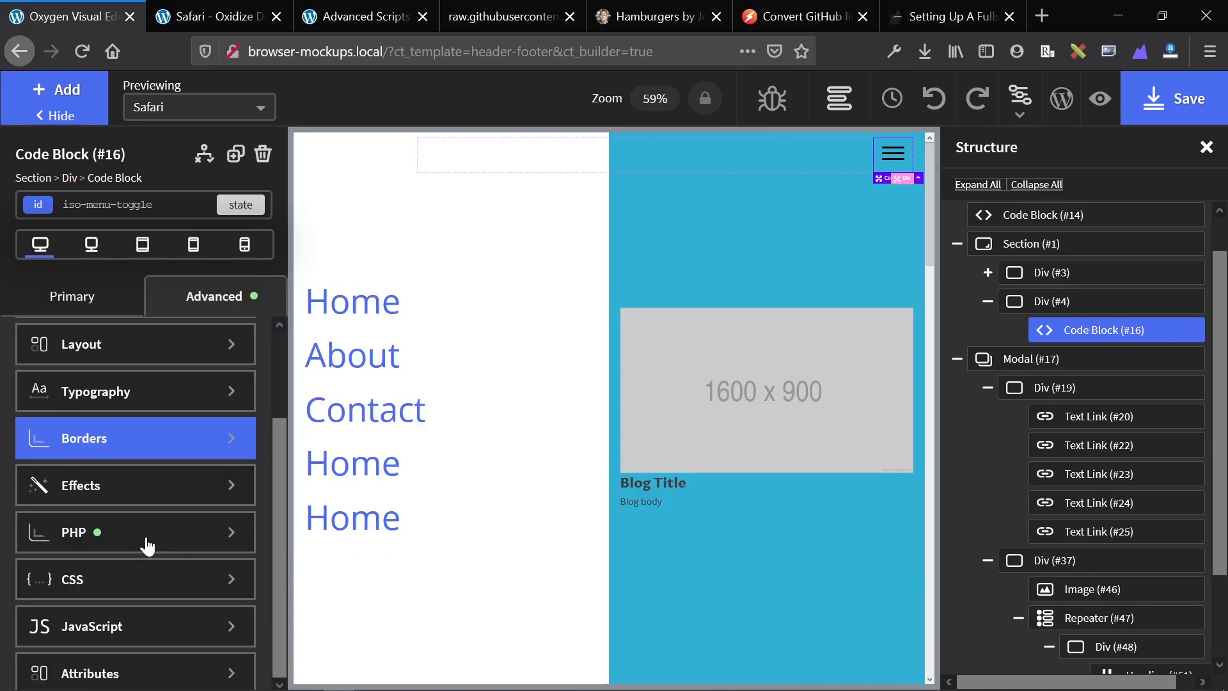
click(117, 627)
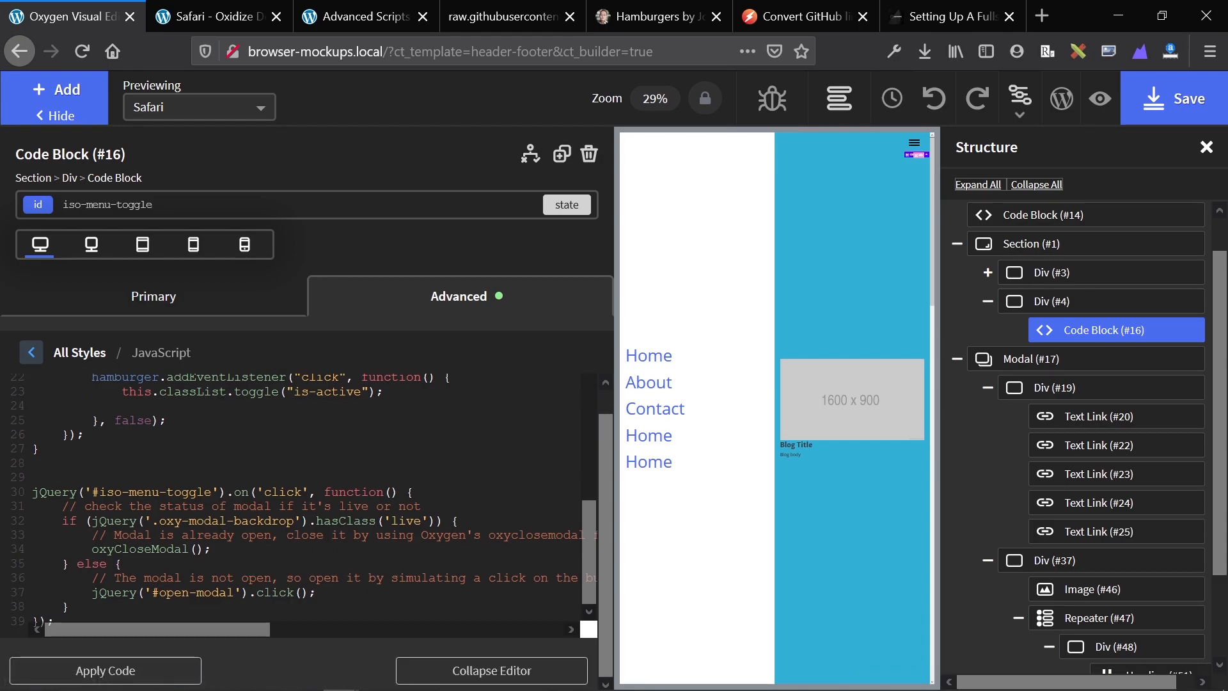
Review the pasted script's #iso-menu-toggle click handler against the code block's ID and its #open-modal call
scroll(307, 502, up, 5)
scroll(307, 506, down, 5)
scroll(307, 506, up, 1)
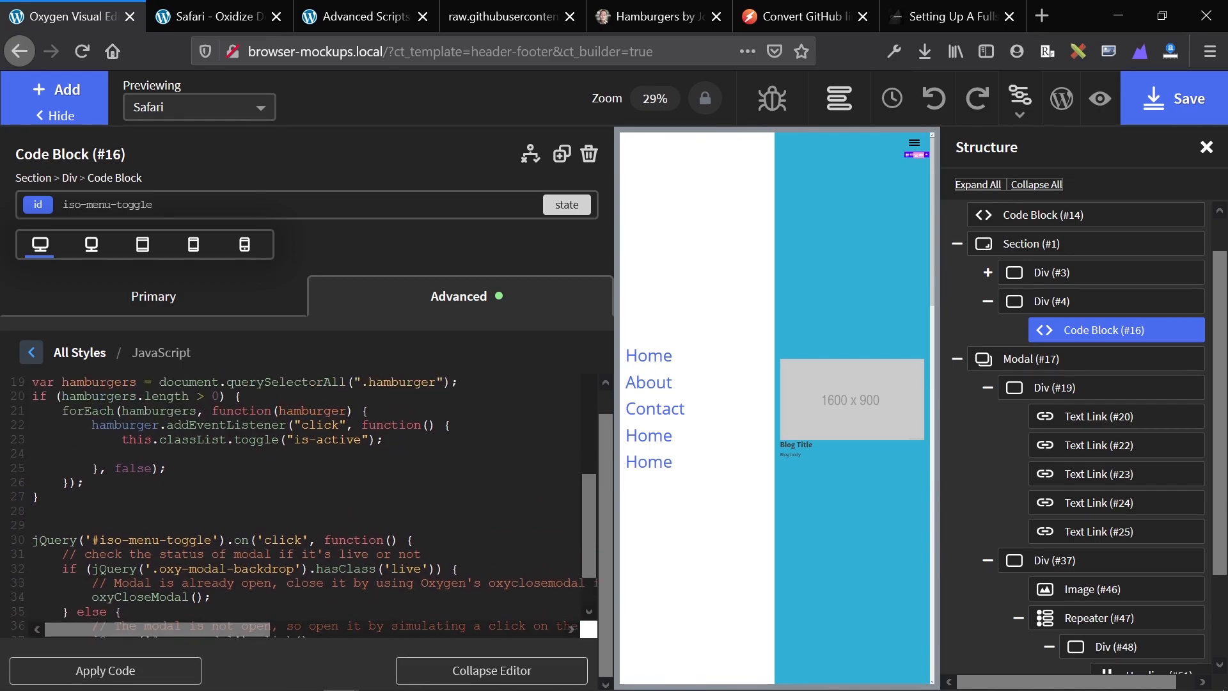
scroll(307, 506, down, 1)
click(110, 204)
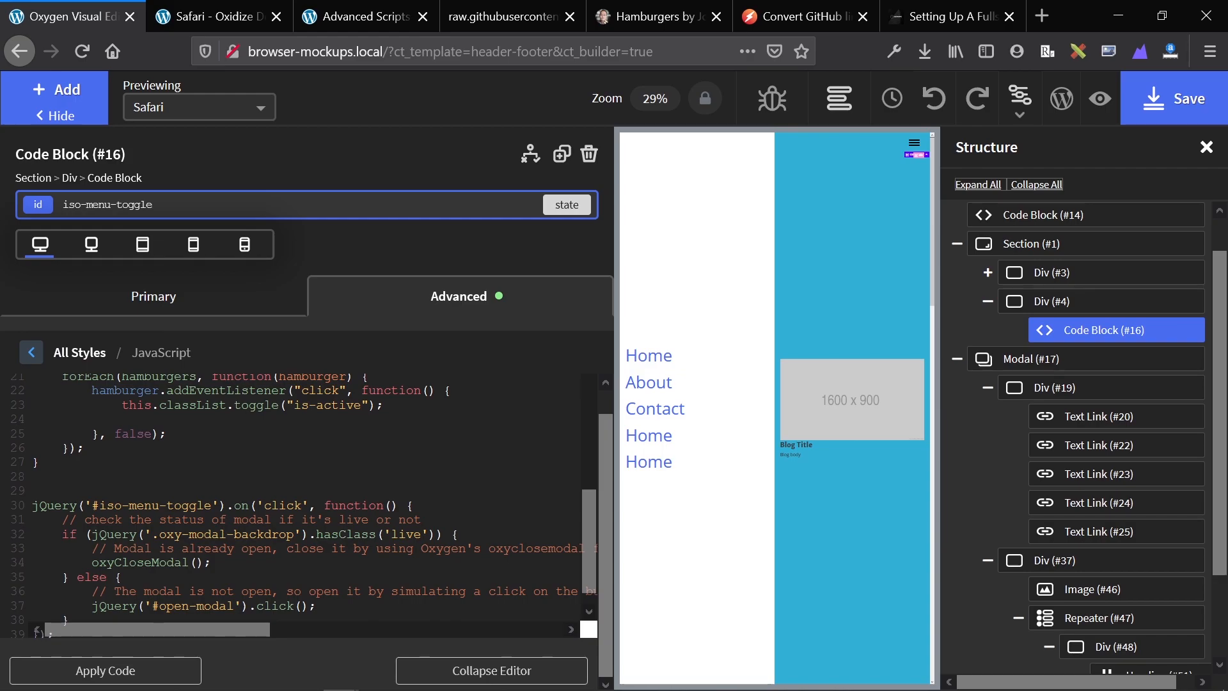
scroll(307, 493, down, 1)
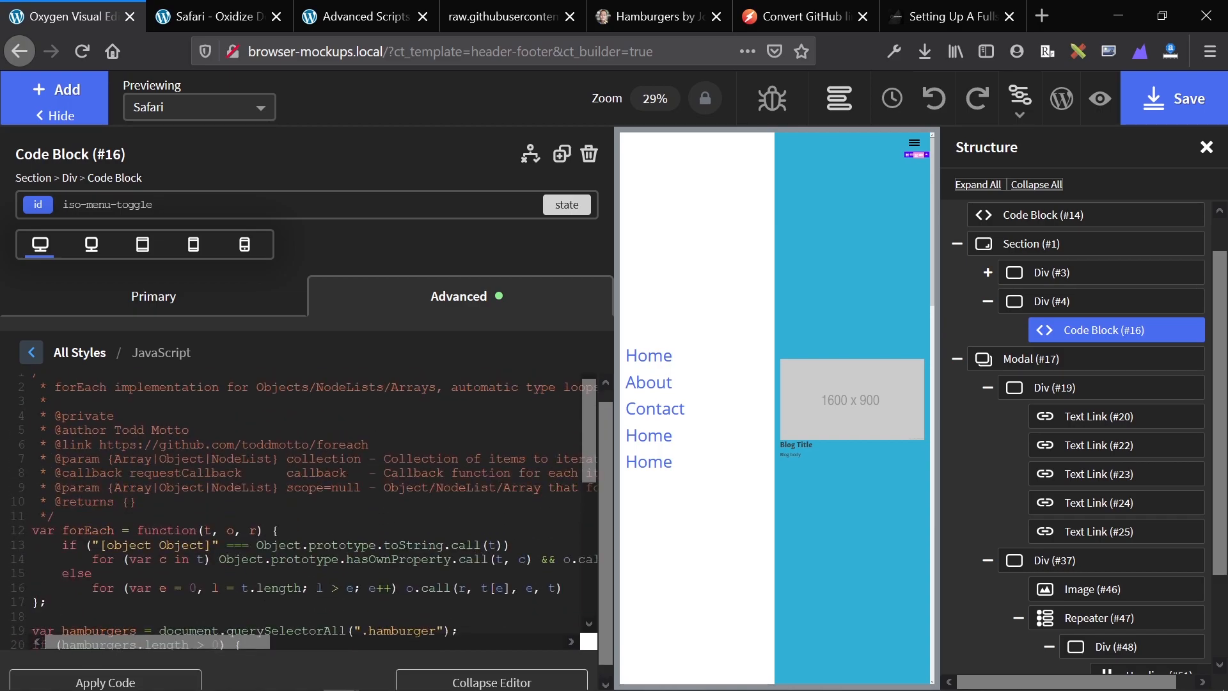
scroll(301, 500, down, 3)
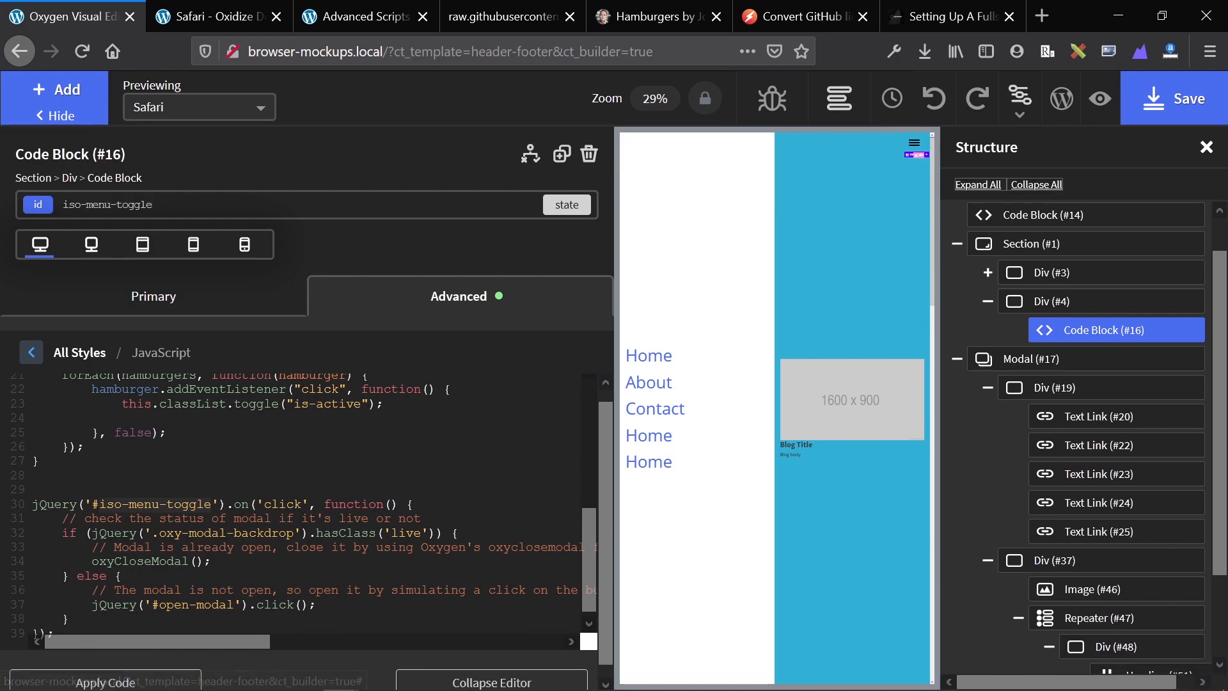
Select the header div that holds the hamburger code block
click(1031, 310)
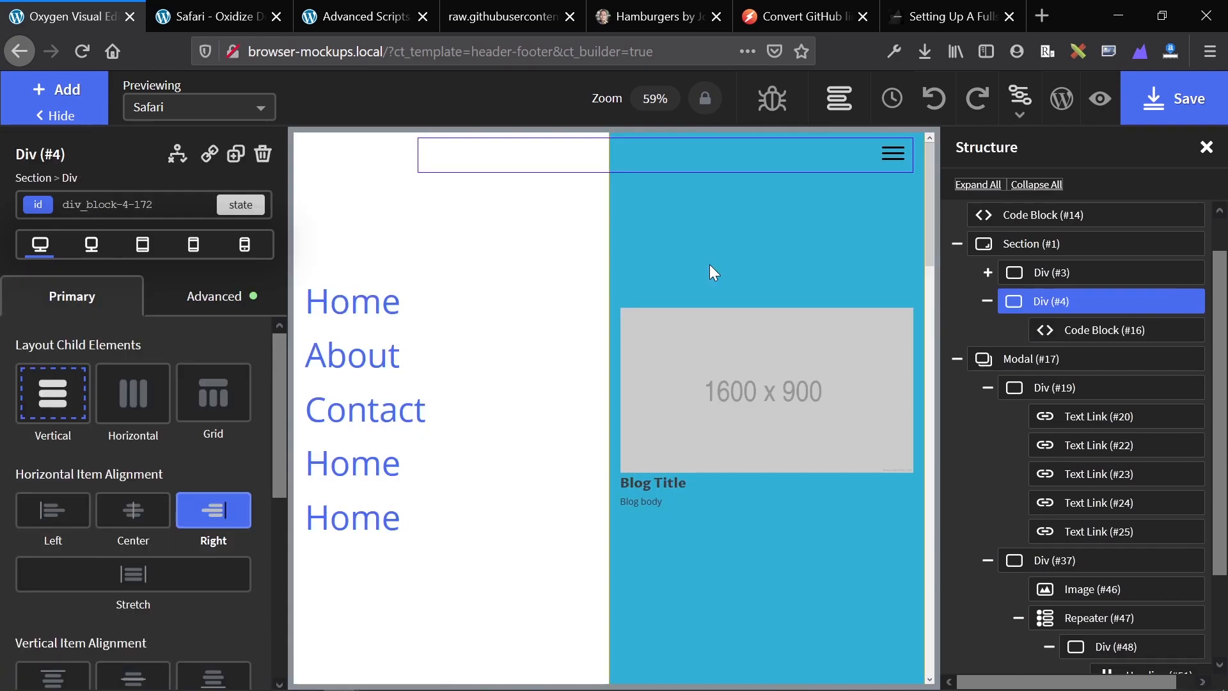
click(35, 90)
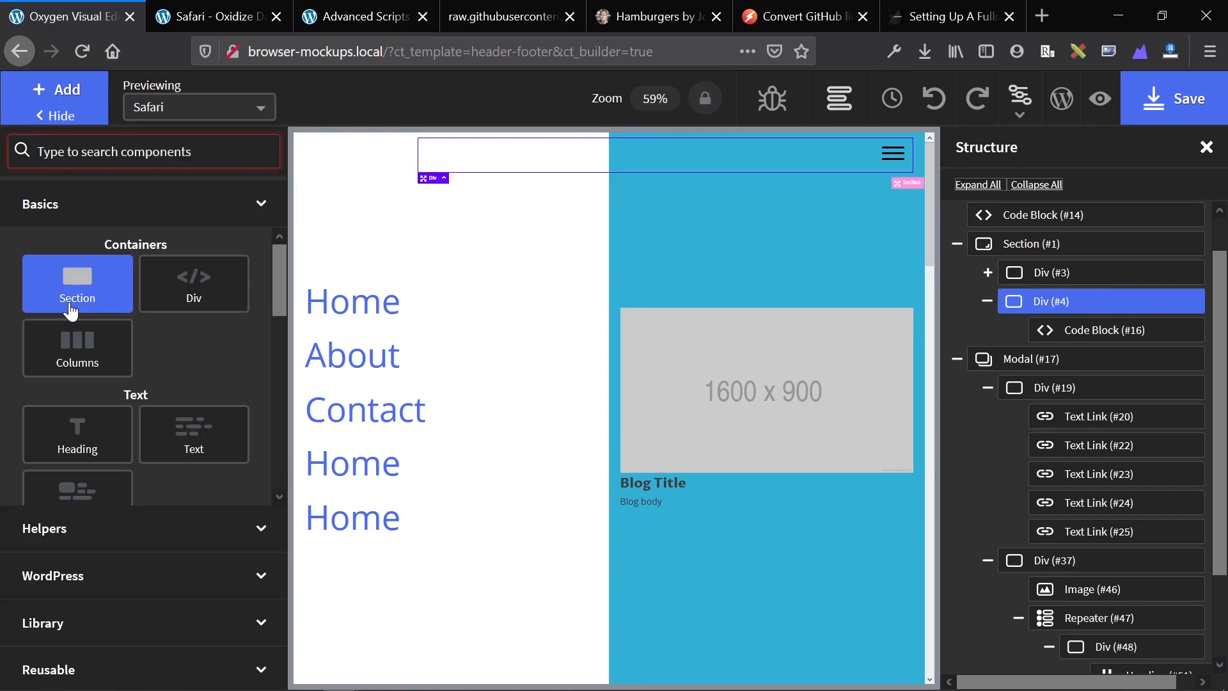
text(sli)
key(BackSpace)
key(BackSpace)
key(BackSpace)
click(71, 108)
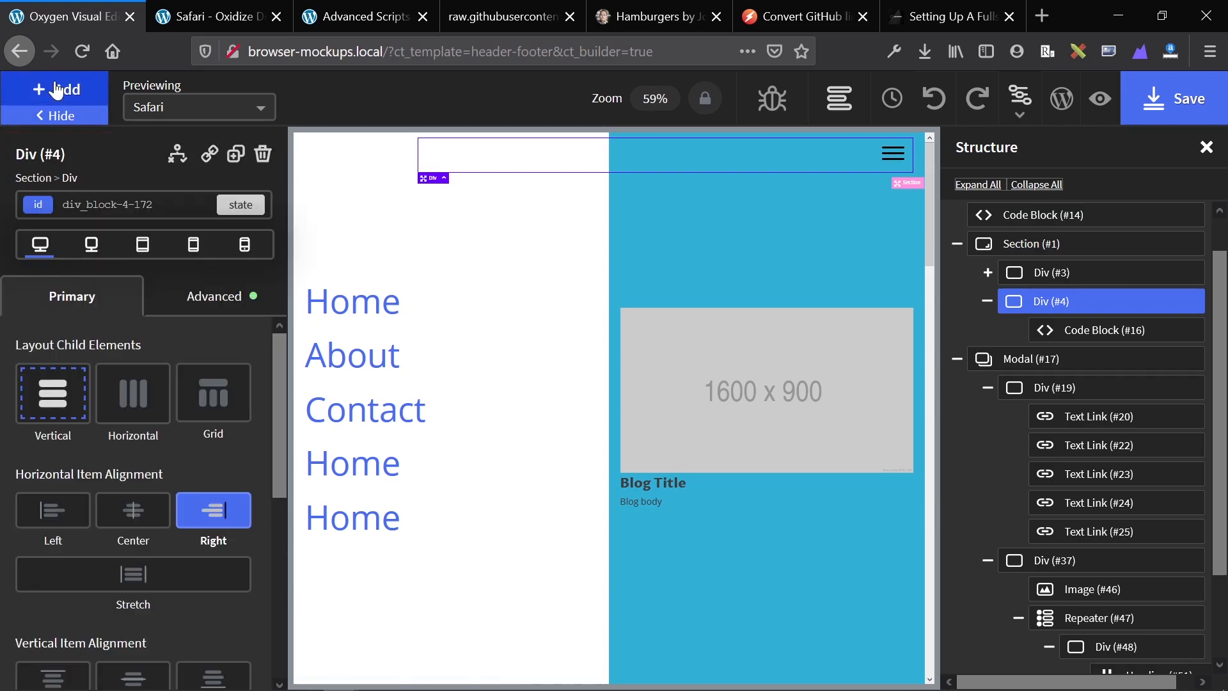
Add a Button component inside the hamburger's header div
click(73, 110)
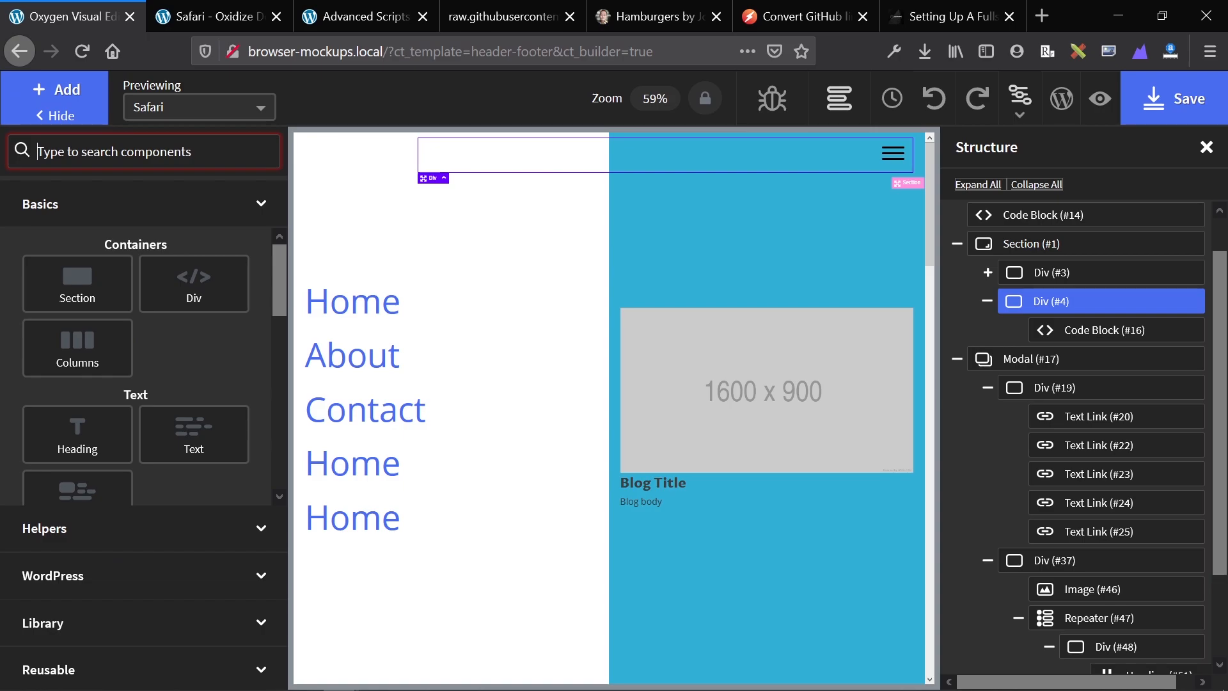
text(bo)
key(BackSpace)
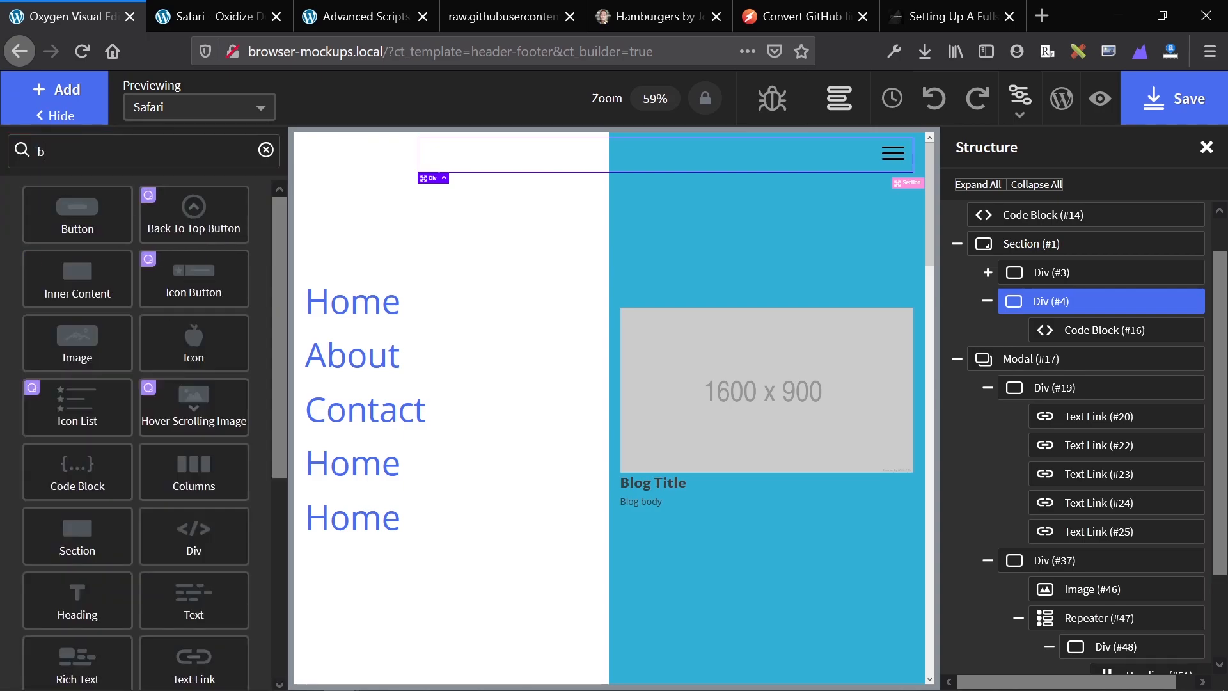
click(93, 220)
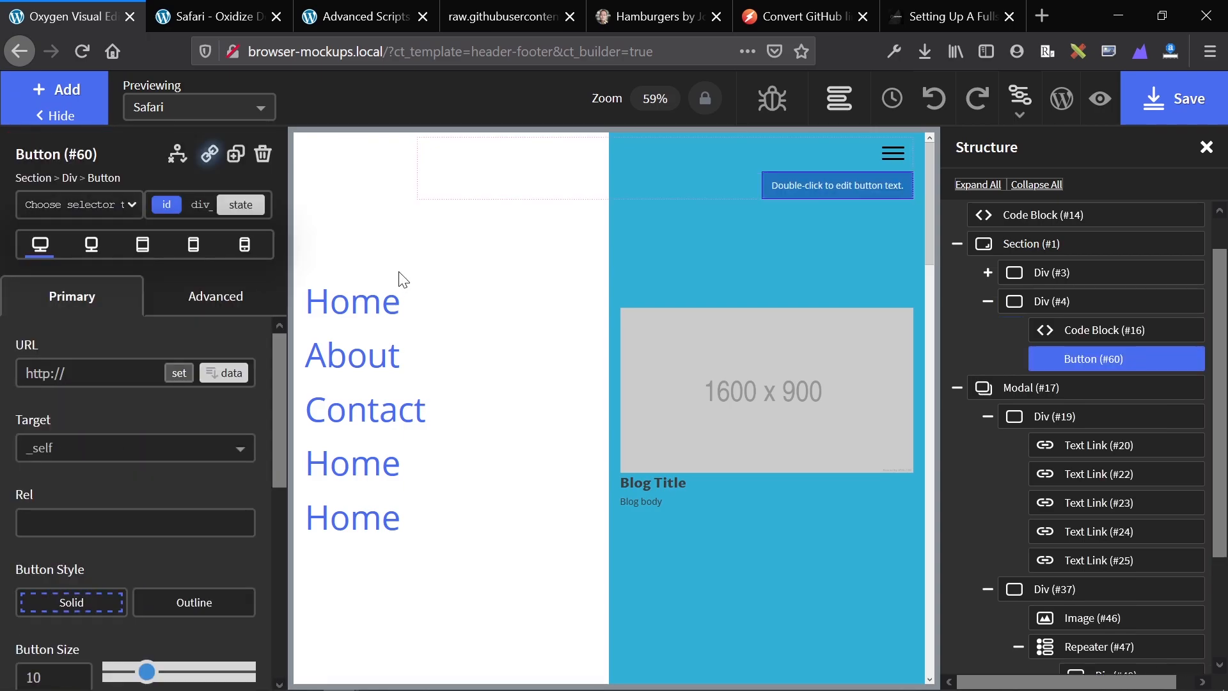
Lay out the header div horizontally, with the button before the hamburger code block and items aligned middle and right
click(1044, 307)
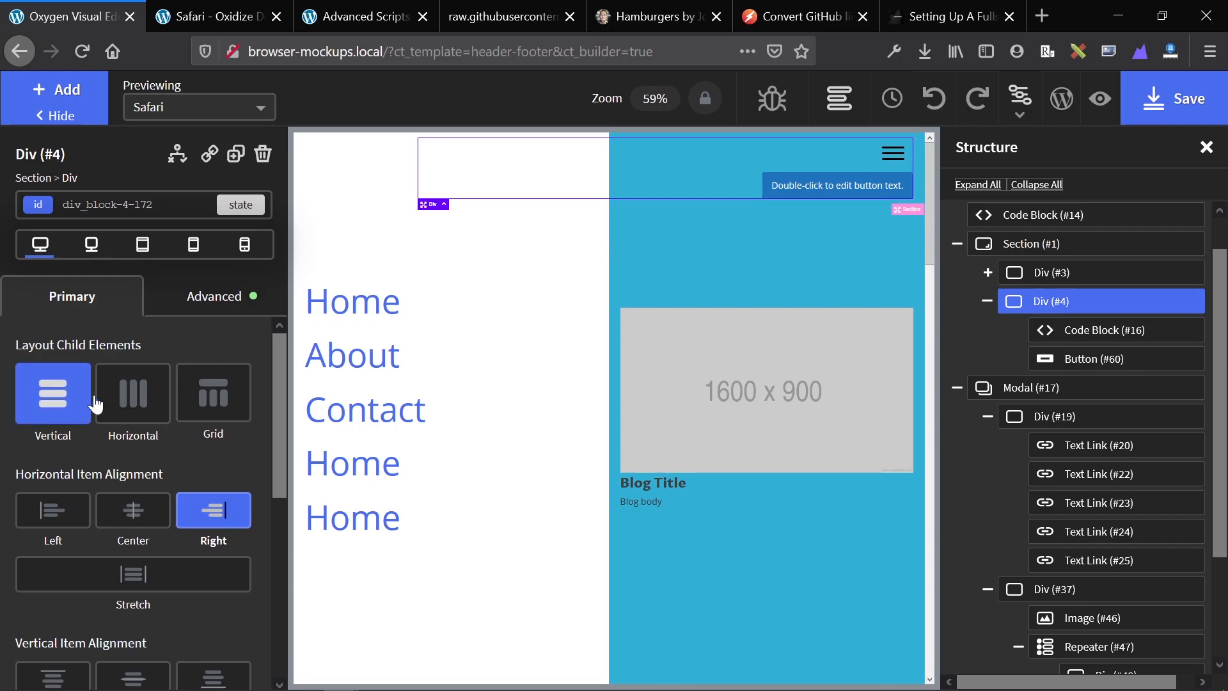
click(124, 397)
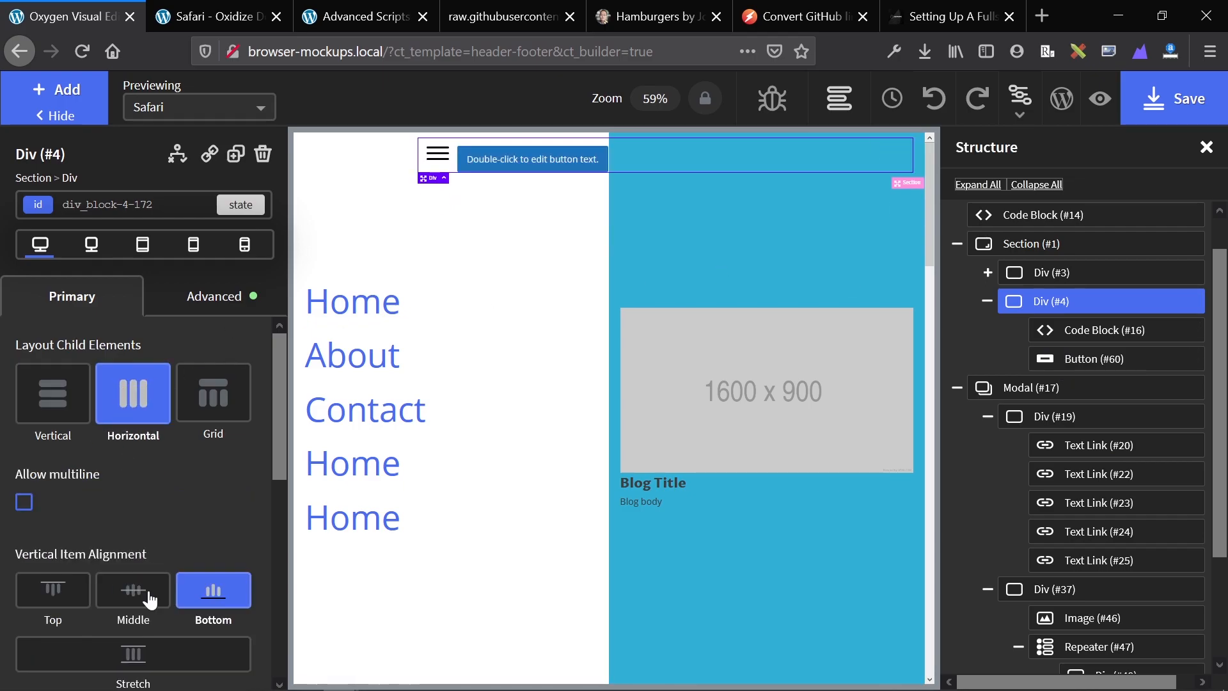
scroll(154, 563, down, 2)
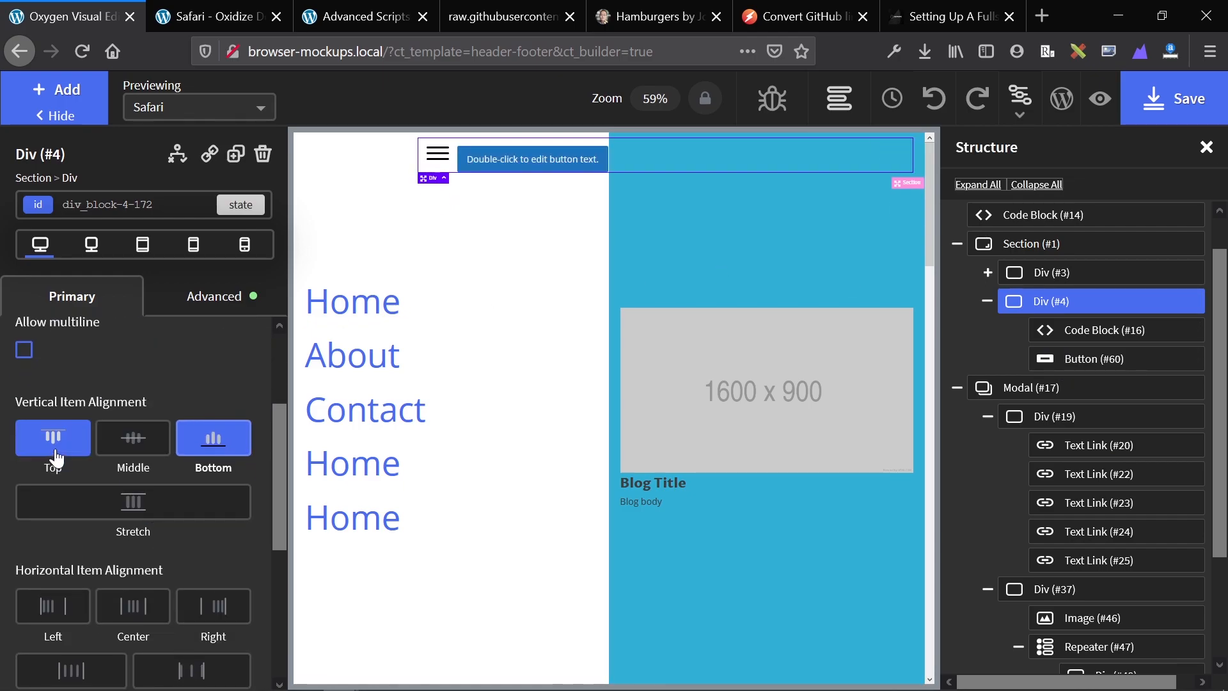
drag(1075, 358, 1077, 329)
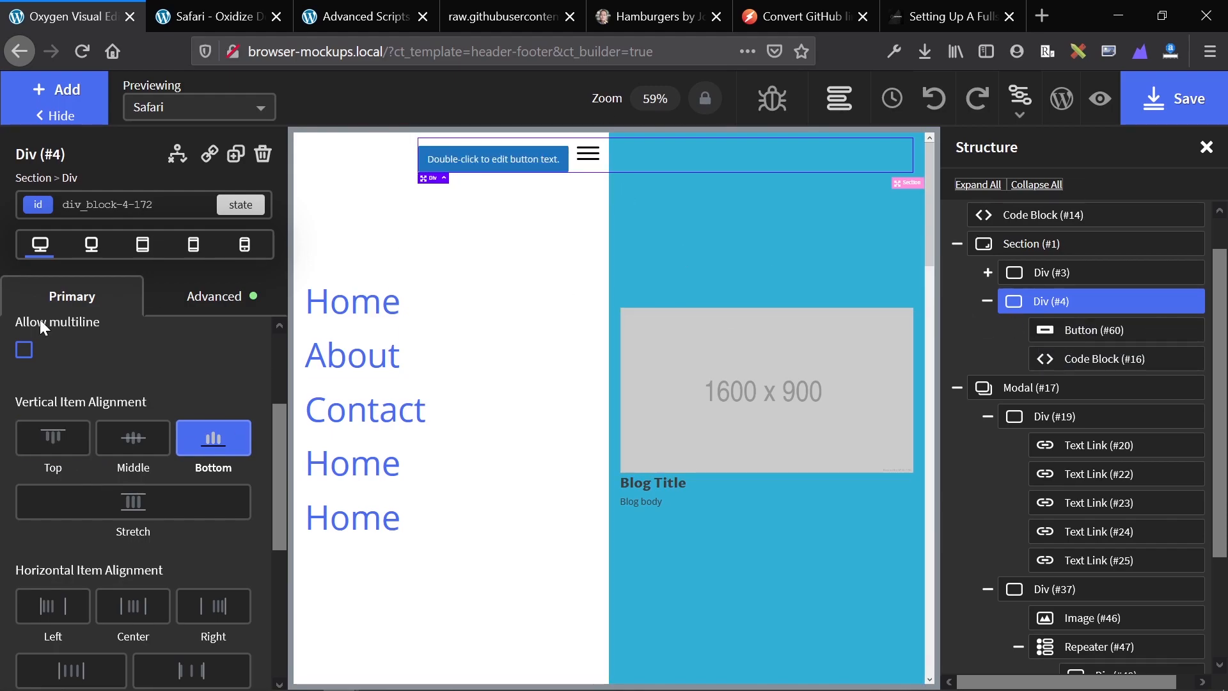
click(140, 439)
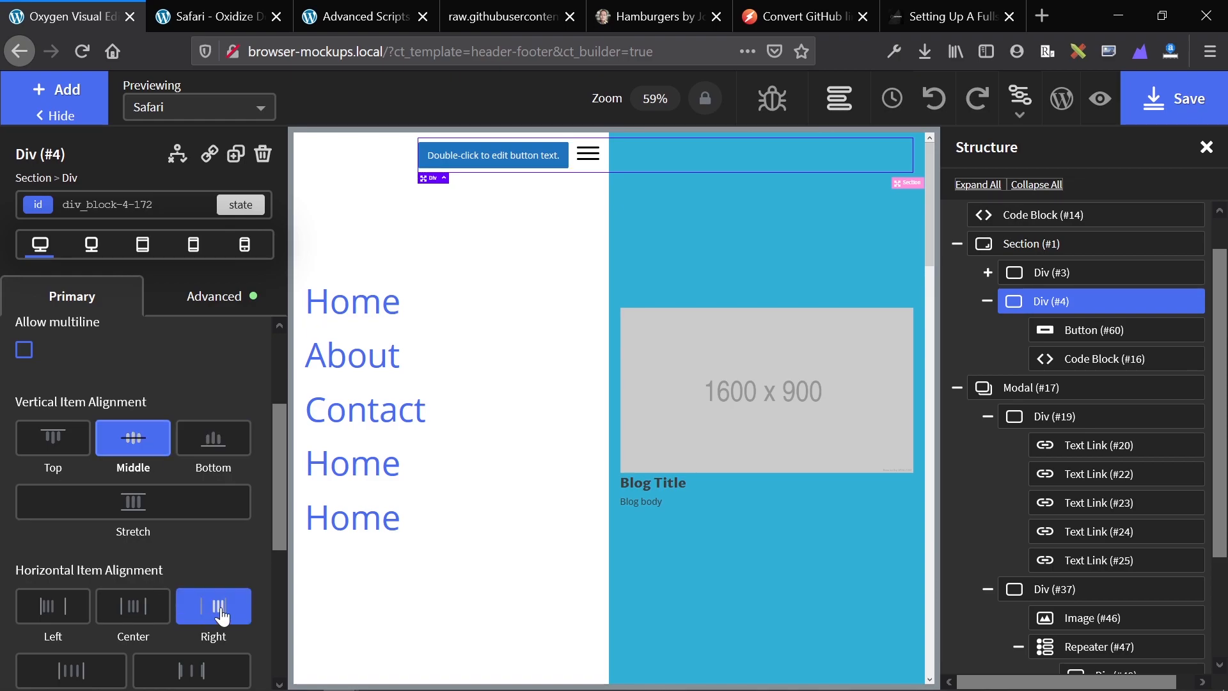
click(214, 605)
Change the new header button's text to "Toggle Menu"
double_click(814, 155)
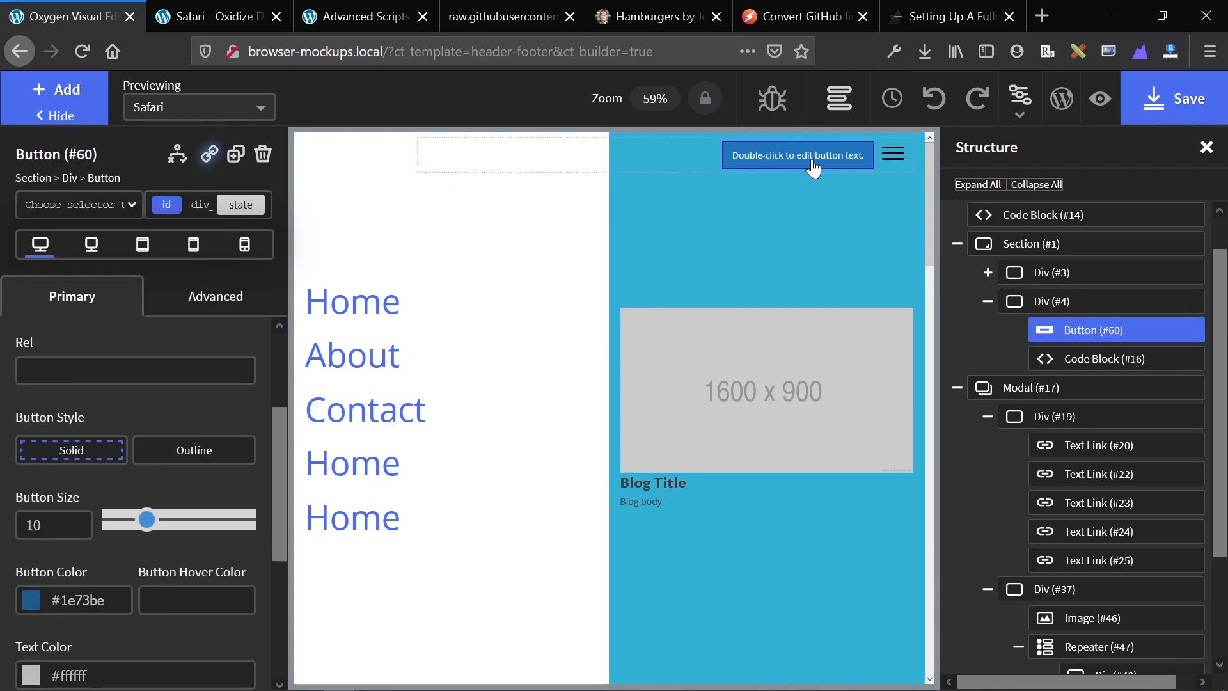
double_click(811, 155)
key(ctrl+a)
key(BackSpace)
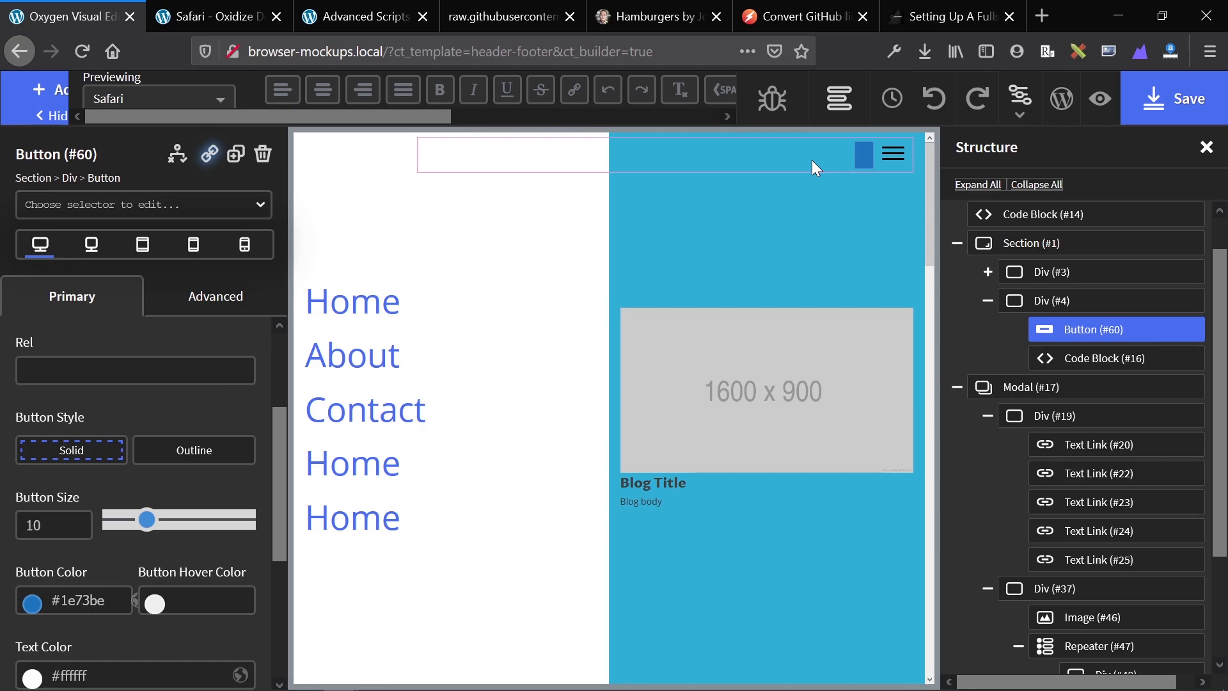
text(Toggle Menu)
click(128, 372)
Set the Toggle Menu button's ID to open-modal and save the template
click(209, 154)
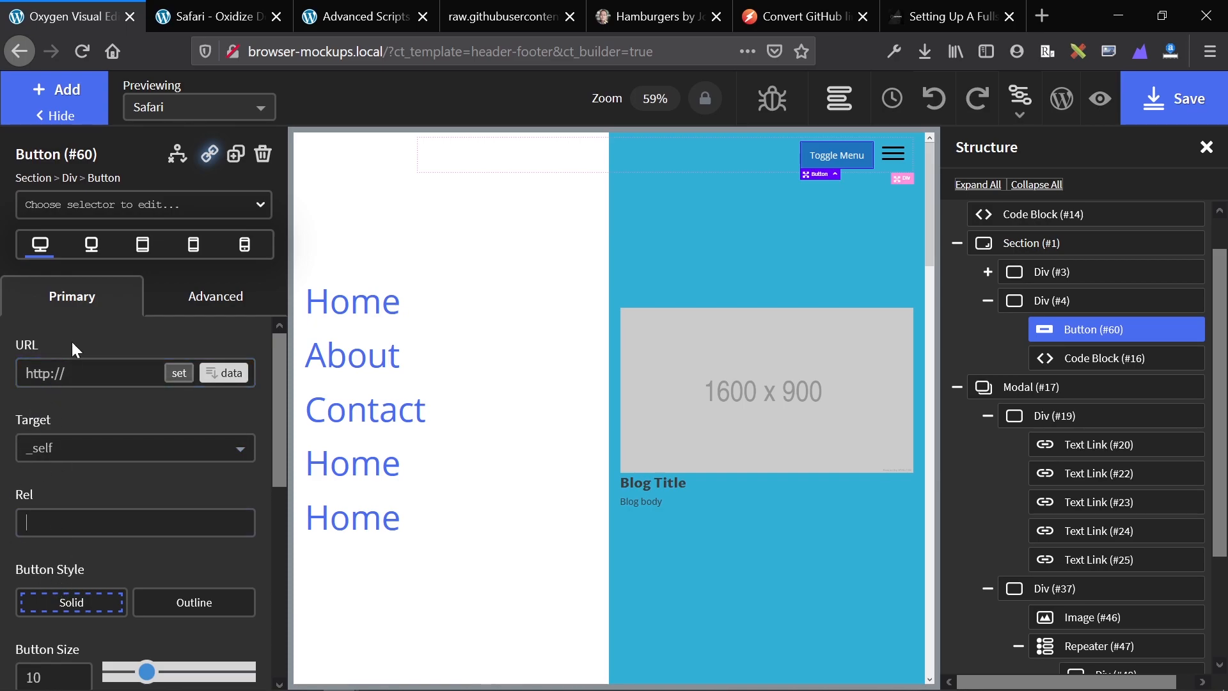
click(108, 205)
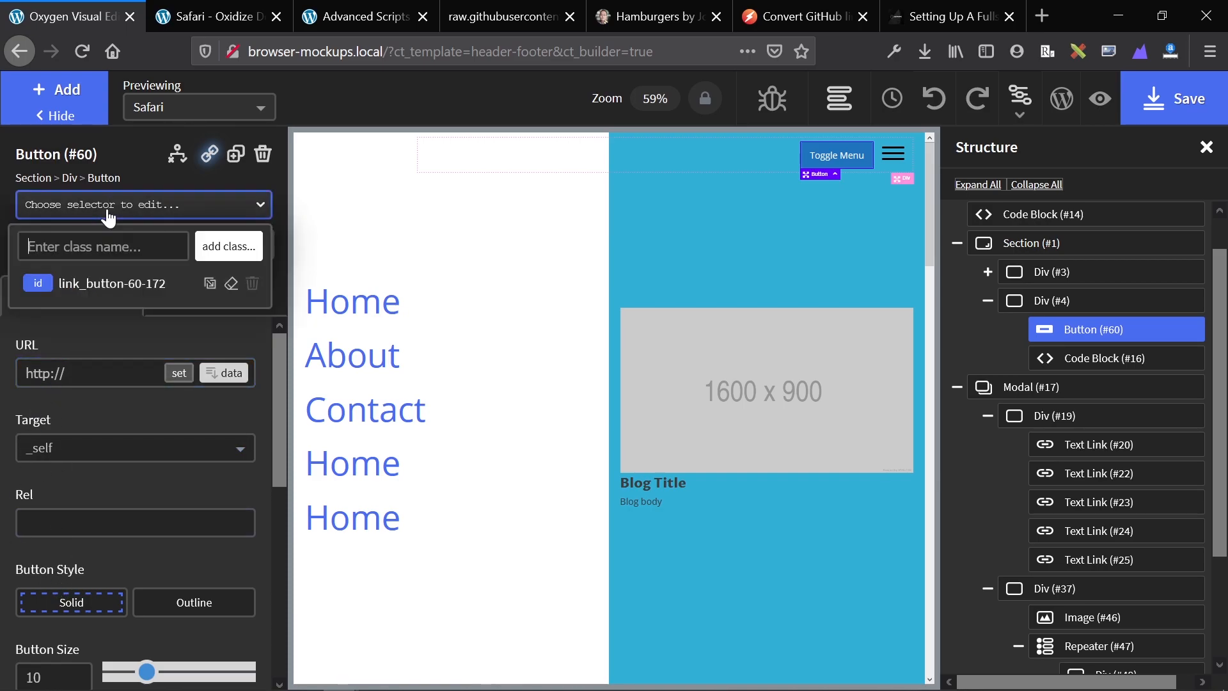
click(101, 287)
click(92, 205)
click(91, 205)
key(ctrl+a)
text(open-moda)
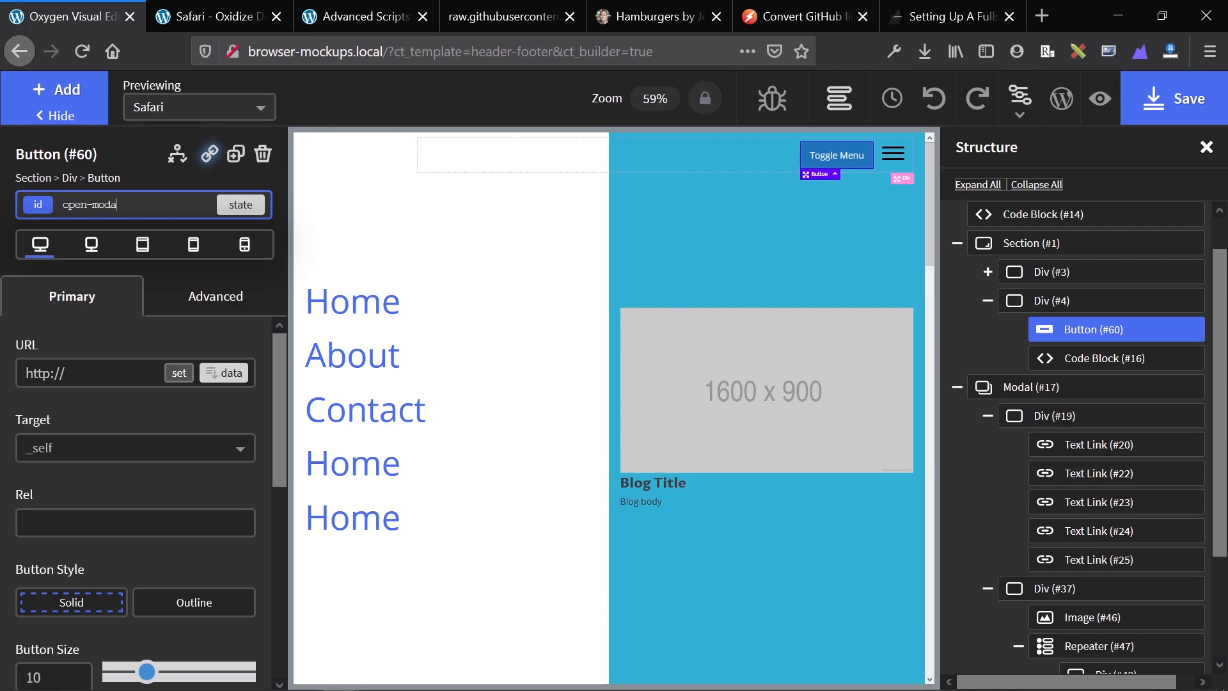
text(l)
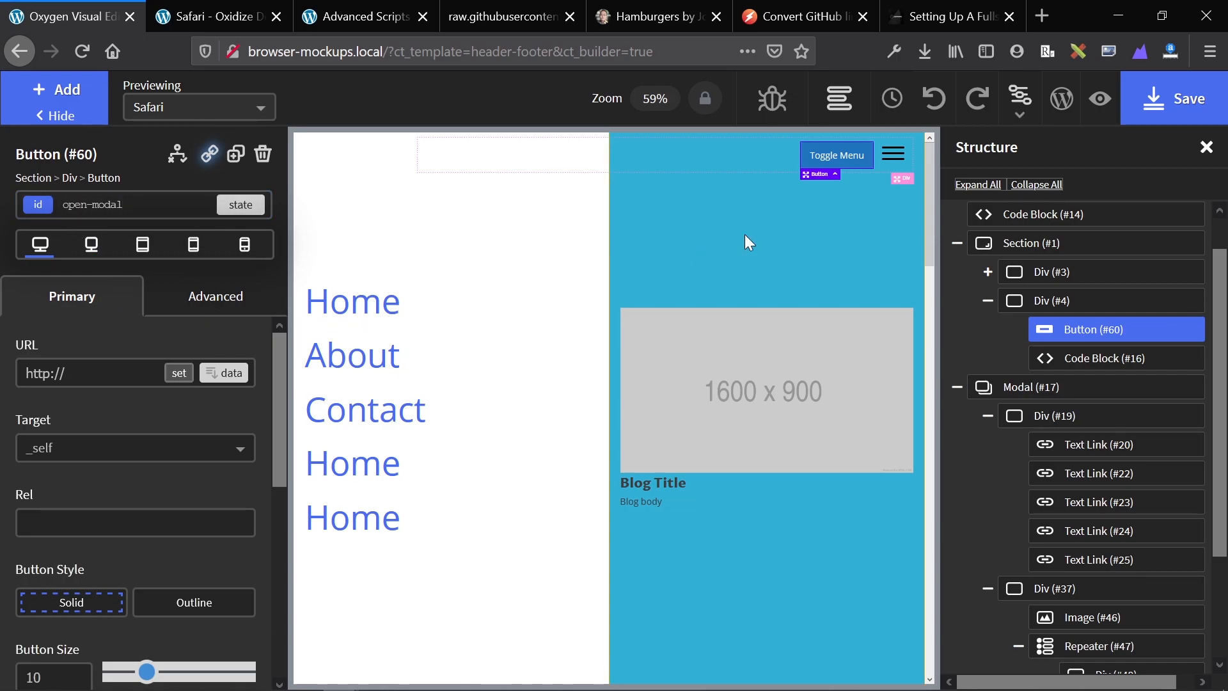
key(ctrl+s)
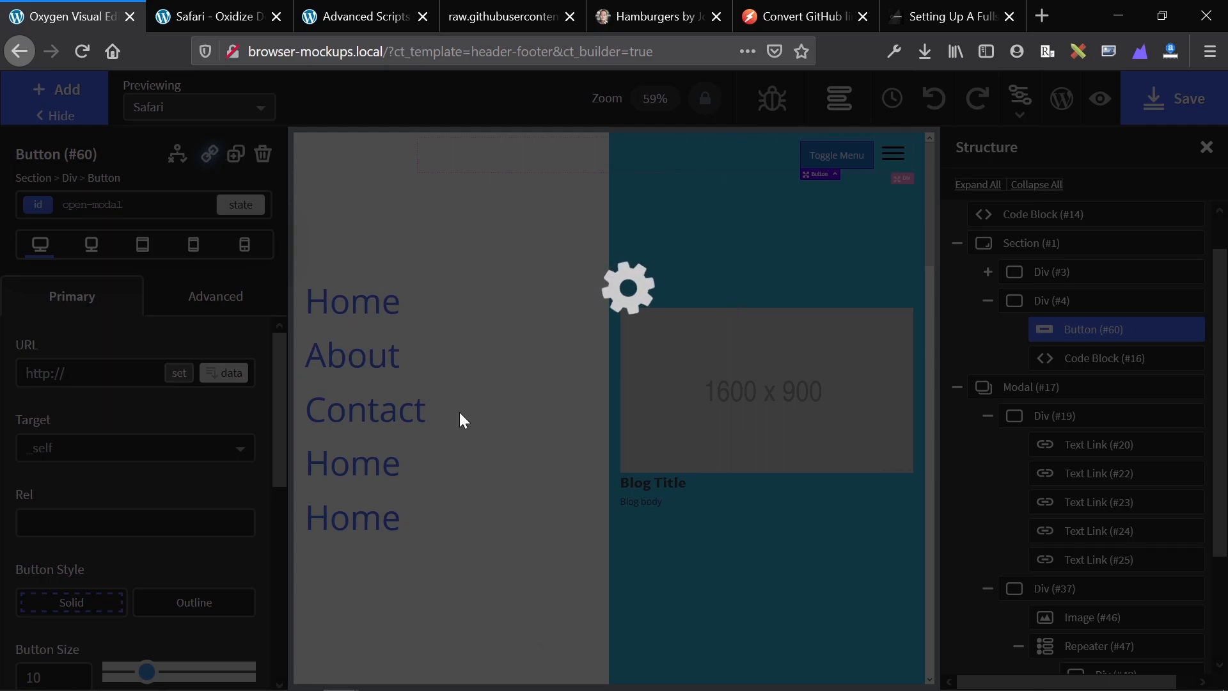
Reload the live Safari page and check the header with the Toggle Menu button beside the hamburger
key(ctrl+Tab)
key(ctrl+shift+Tab)
key(ctrl+Tab)
key(F5)
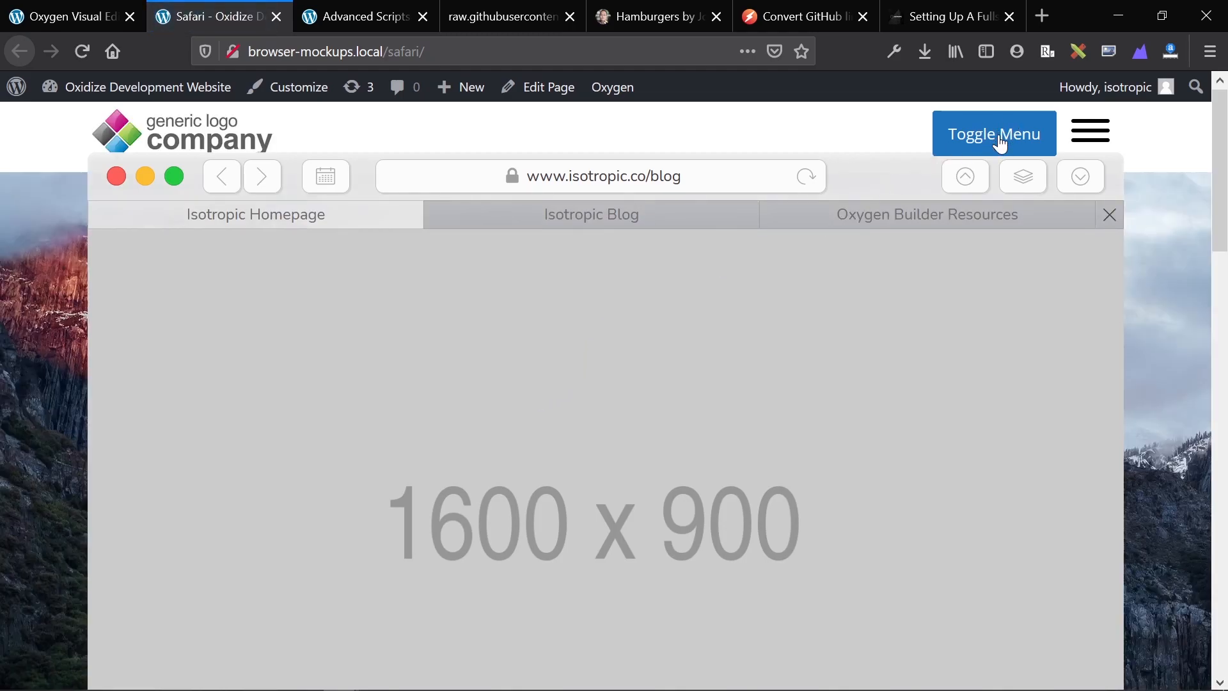
scroll(1223, 320, down, 9)
scroll(1161, 307, up, 10)
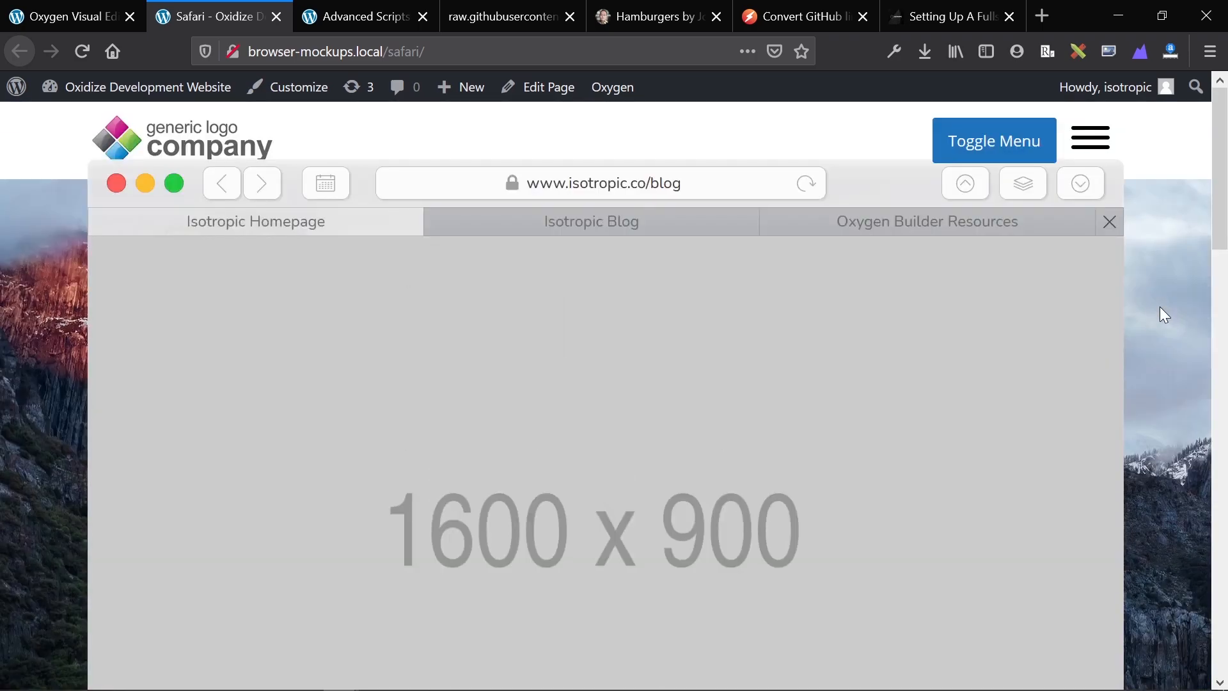
key(ctrl+minus)
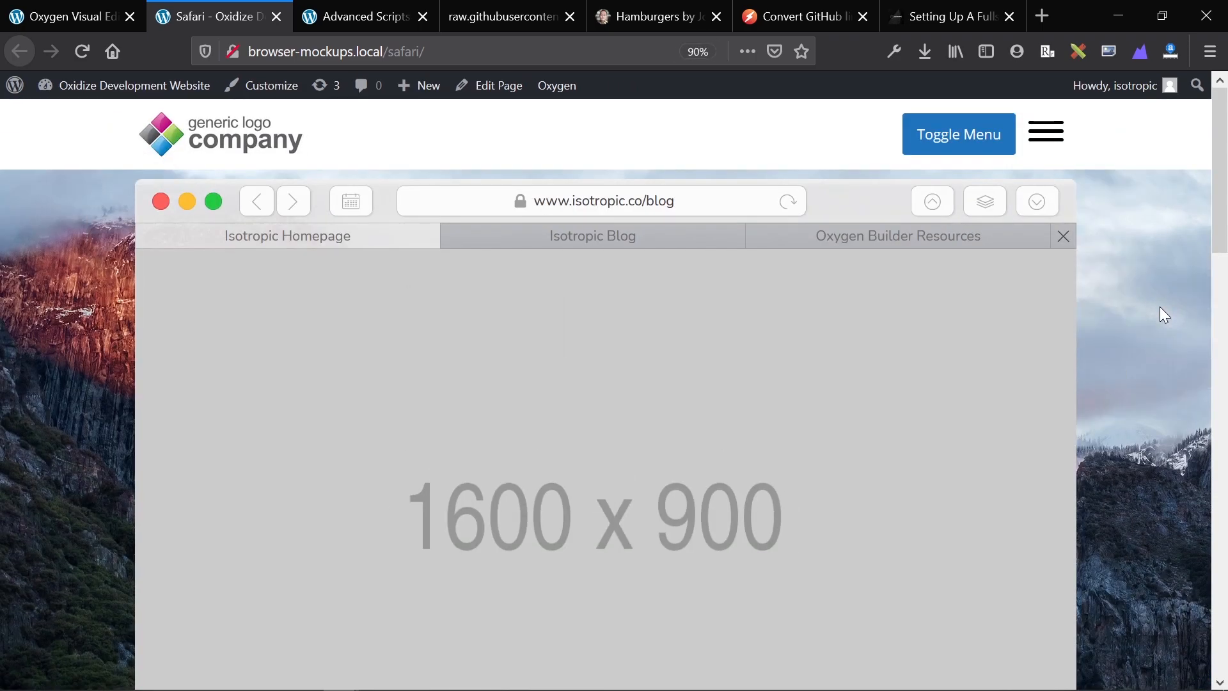
Test opening and closing the fullscreen modal with the Toggle Menu button on the live page
click(961, 135)
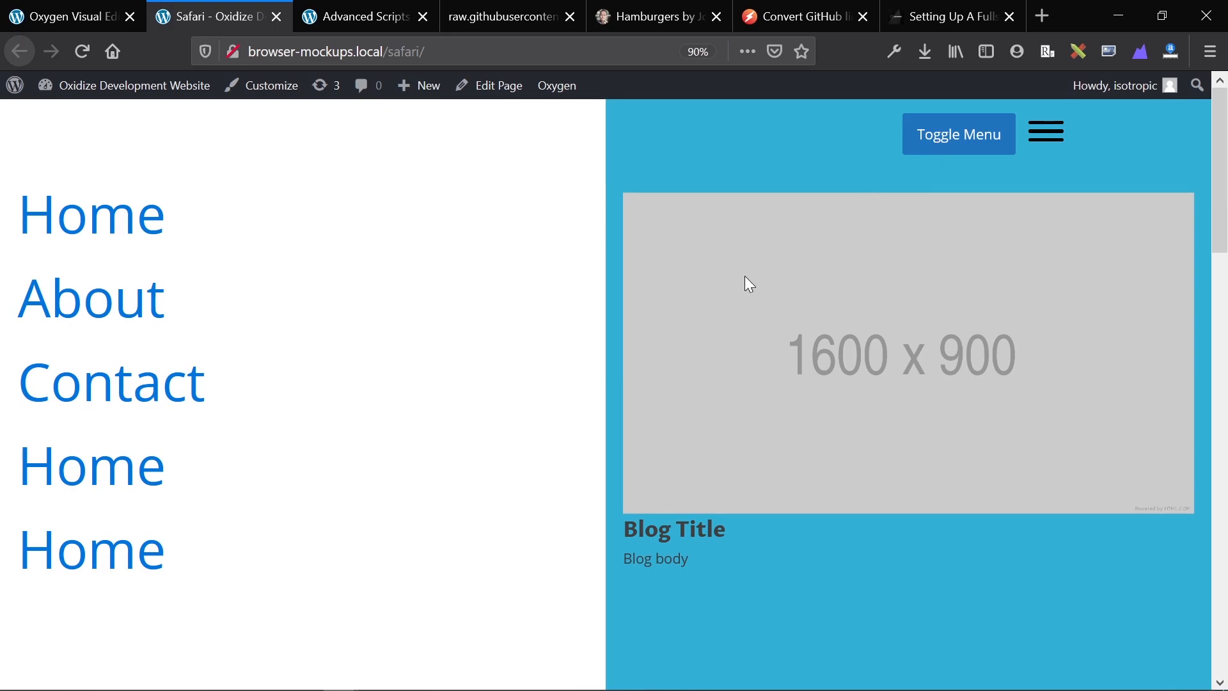
click(941, 139)
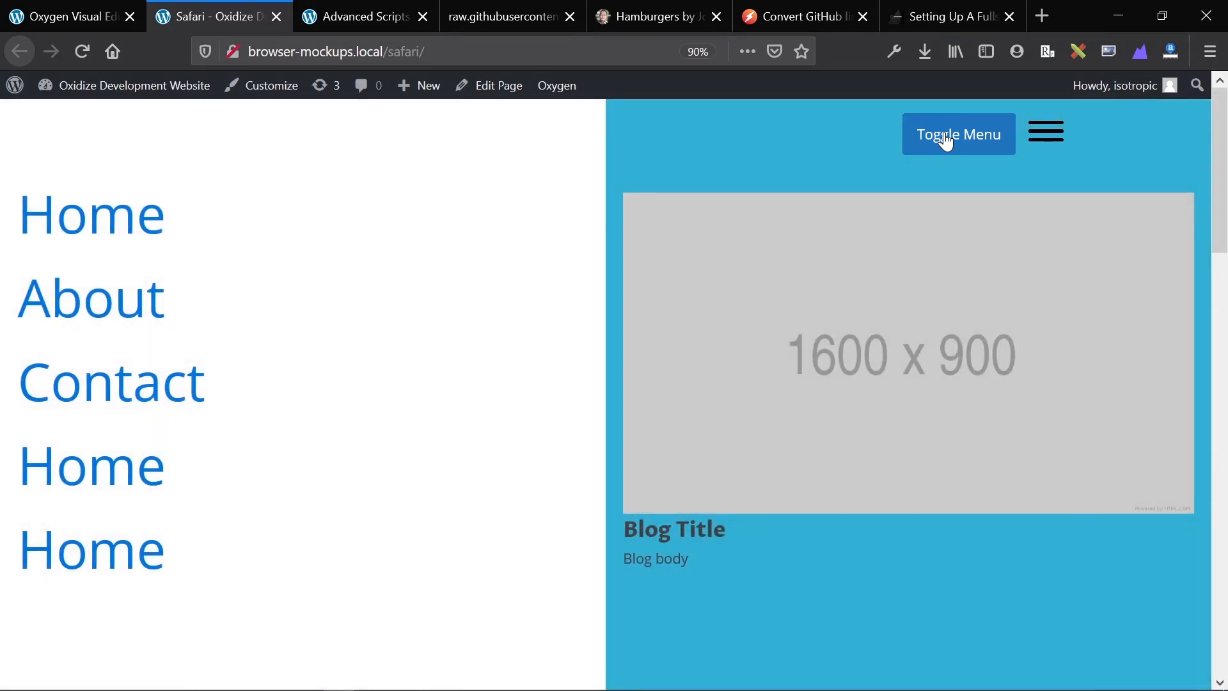
click(945, 137)
click(945, 137)
Set the Toggle Menu button's display to none in the builder's header template and save
click(72, 16)
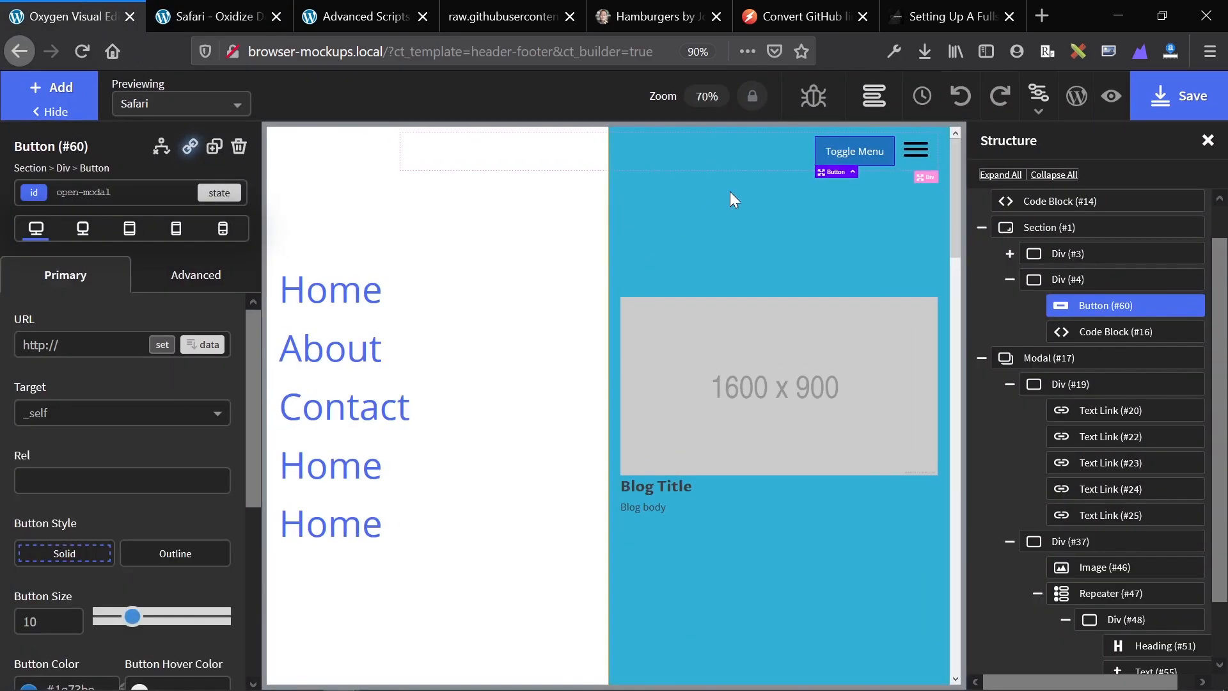
click(174, 288)
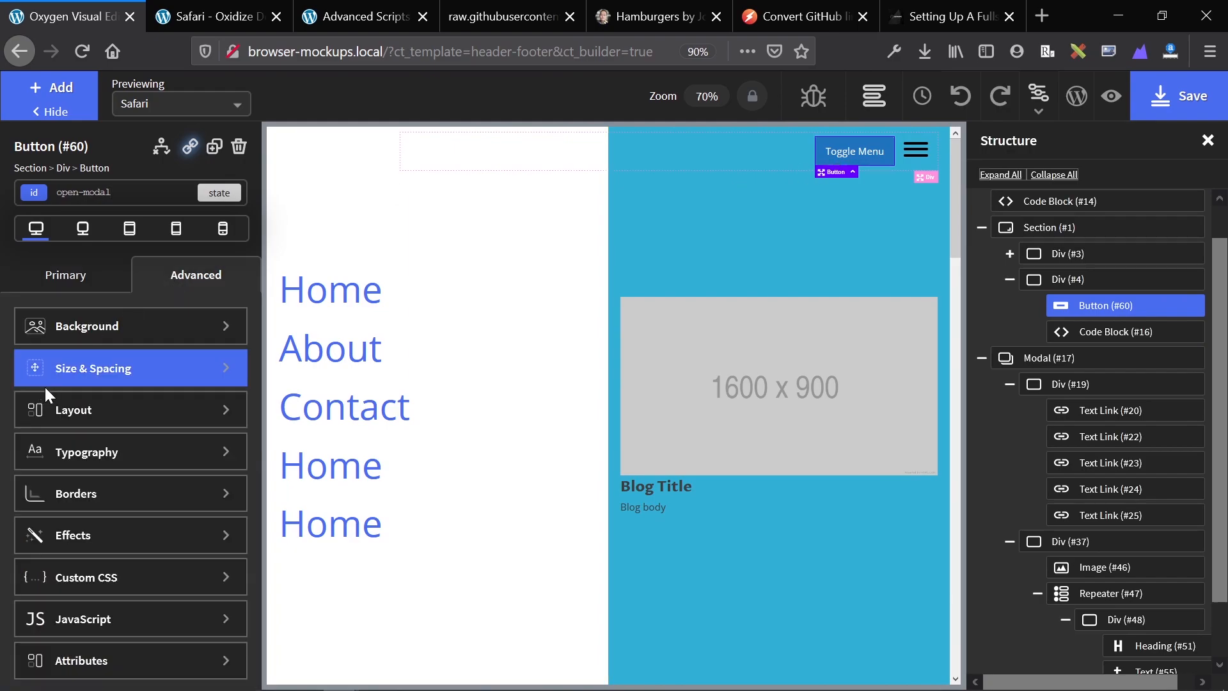
click(45, 405)
click(205, 440)
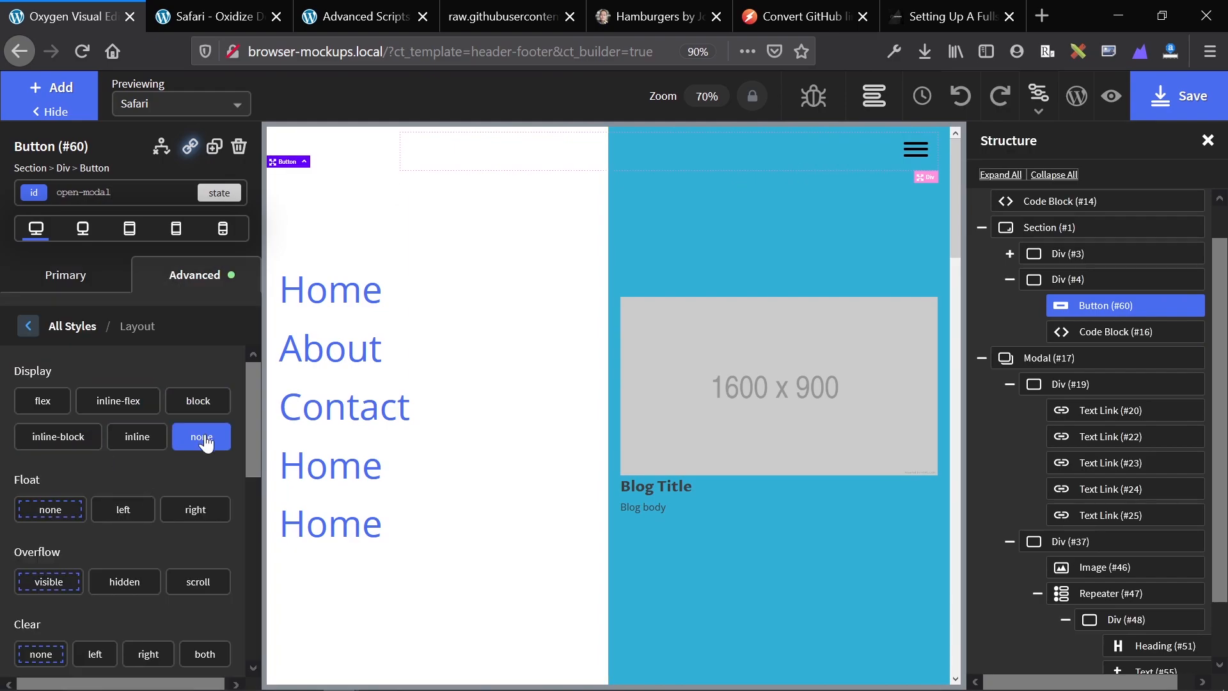
key(ctrl+s)
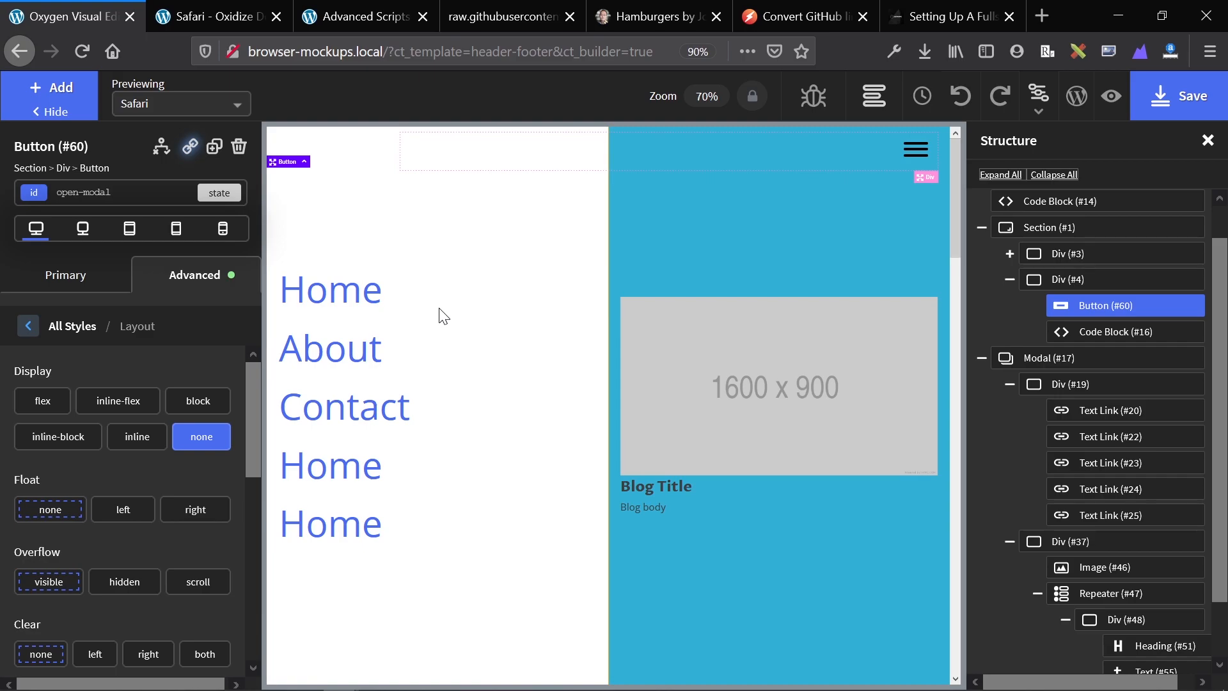
Save the header template, reload the live Safari page and test opening and closing the fullscreen modal with the hamburger
key(ctrl+Tab)
key(ctrl+shift+Tab)
key(ctrl+s)
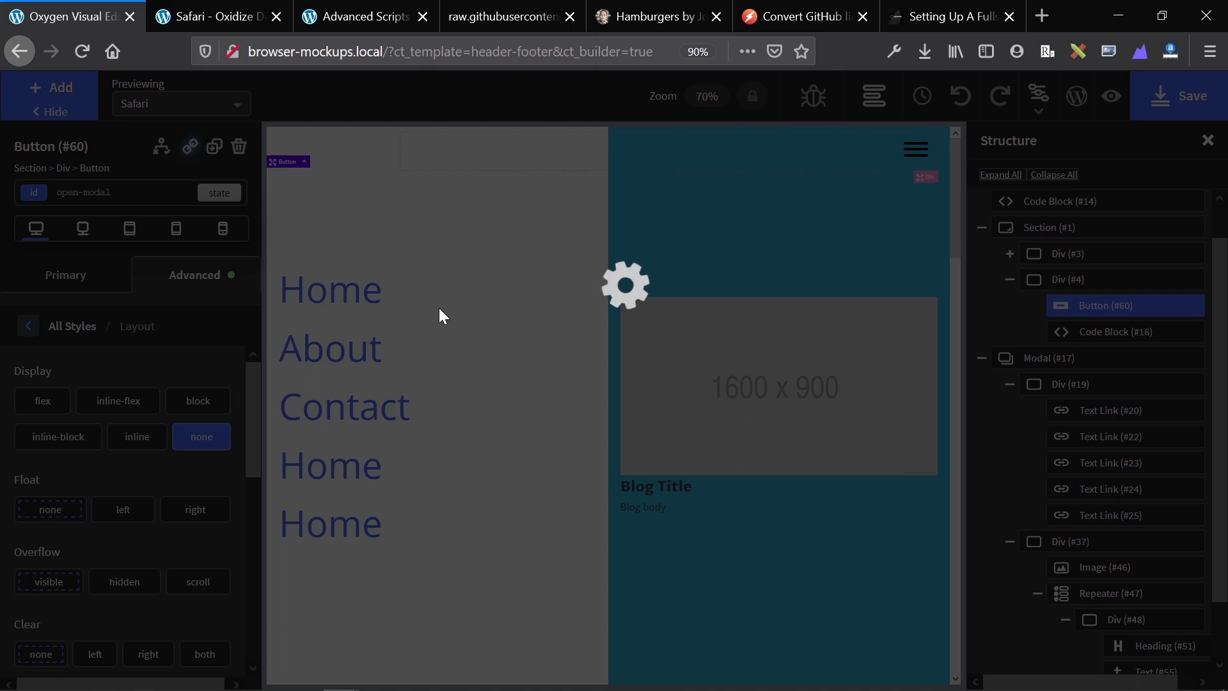
key(ctrl+Tab)
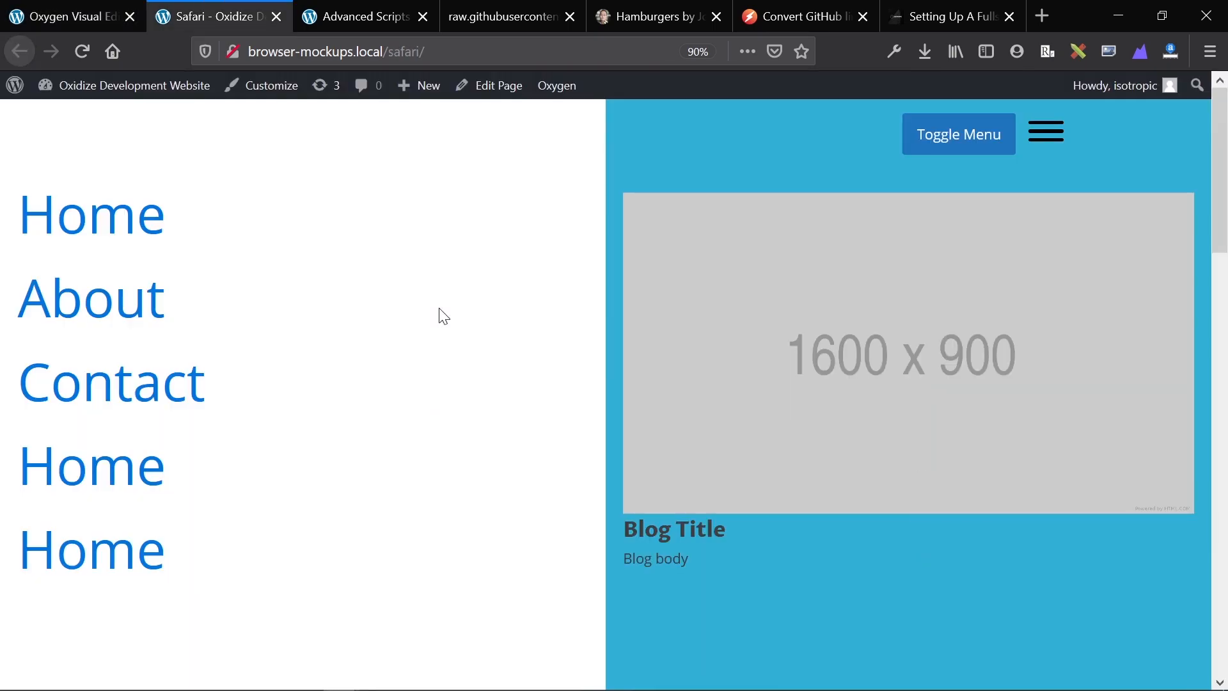
key(F5)
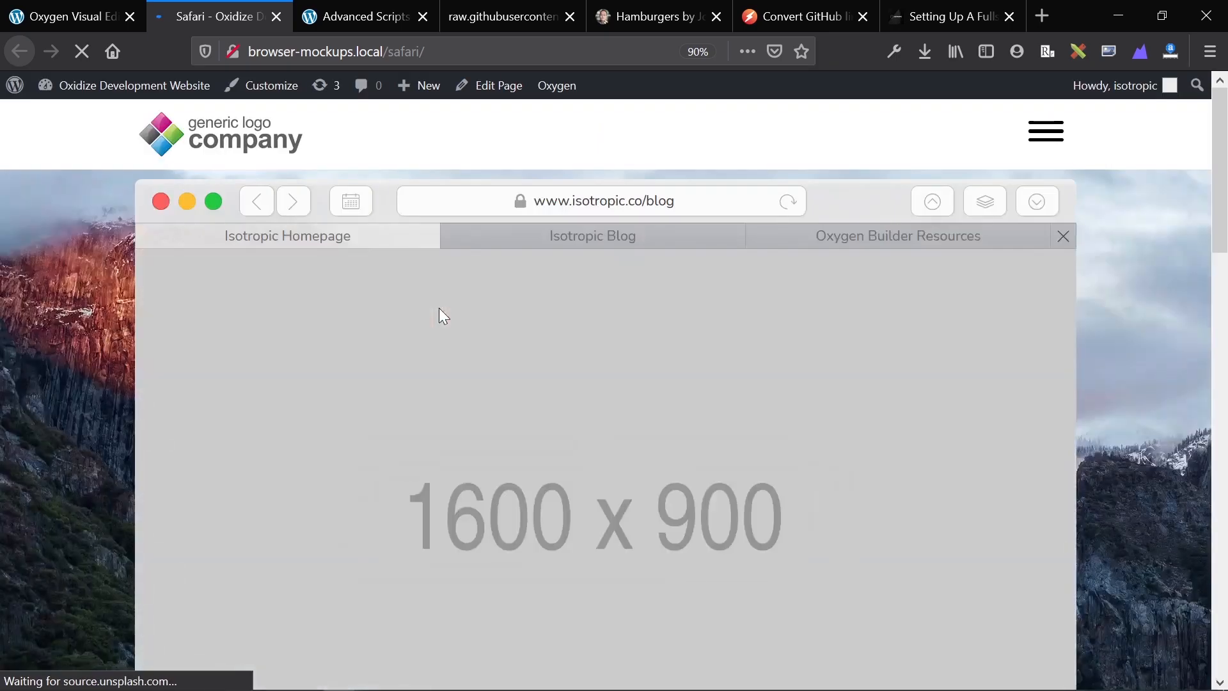
click(1045, 134)
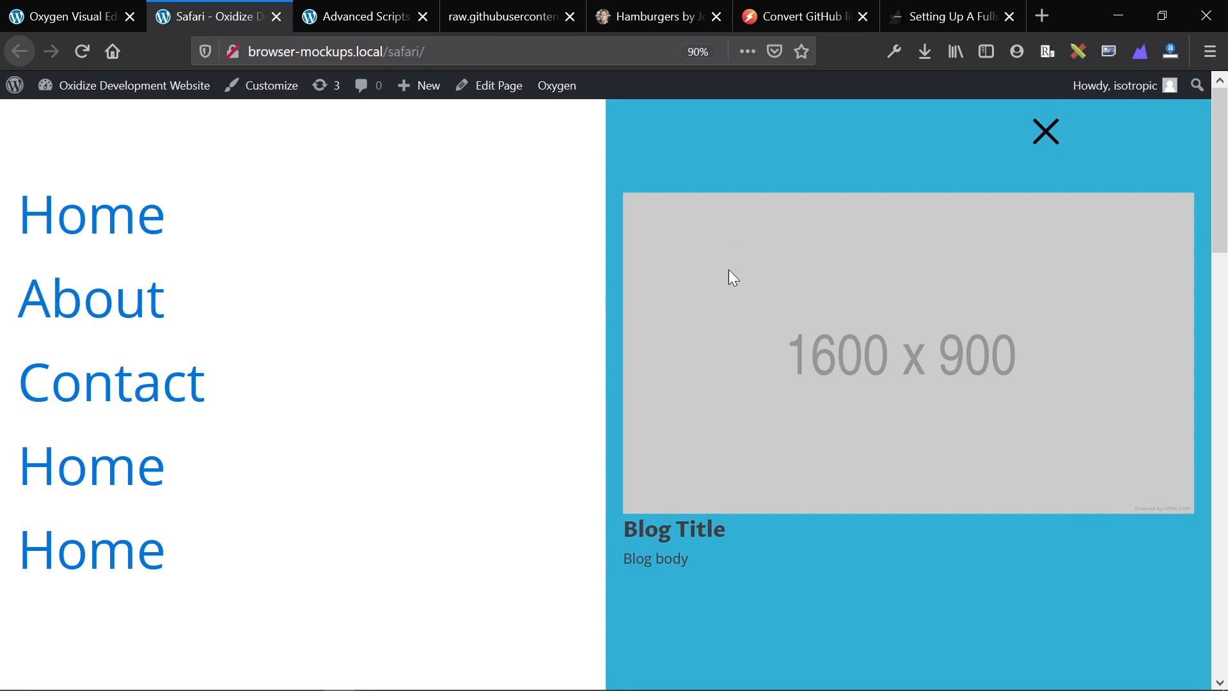
click(1045, 133)
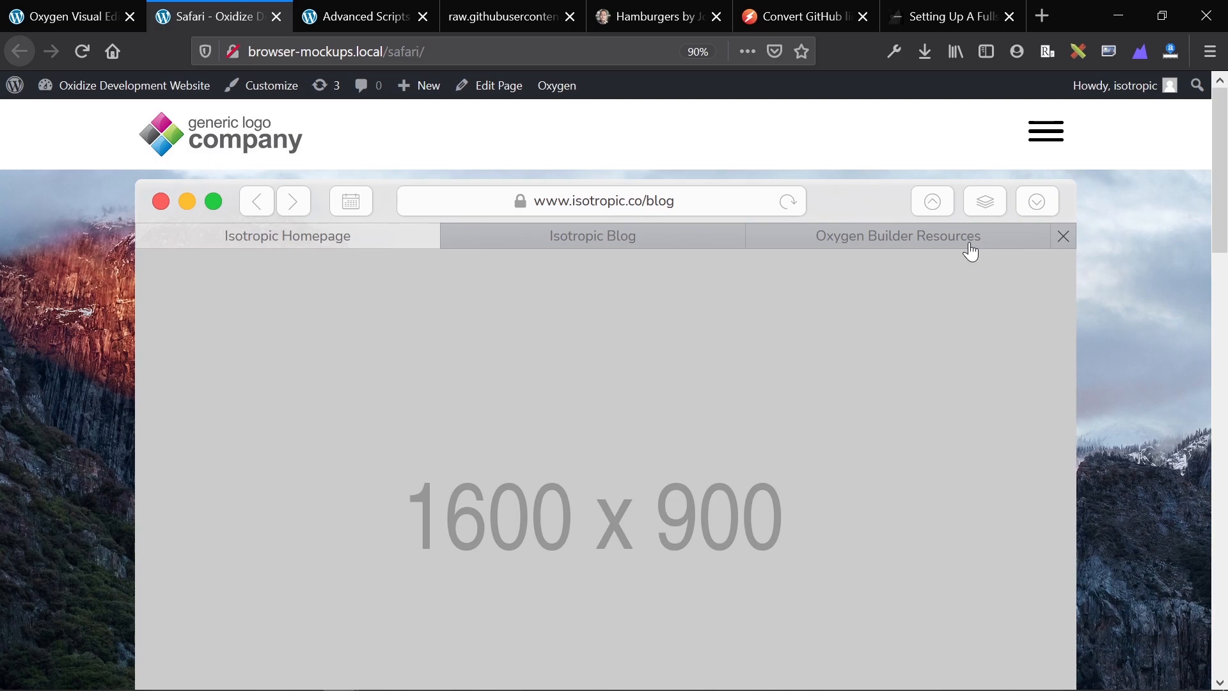
Review the fullscreen menu overlay article, from its contents through the modal closing settings, toggle code notes and hidden button setup
click(947, 16)
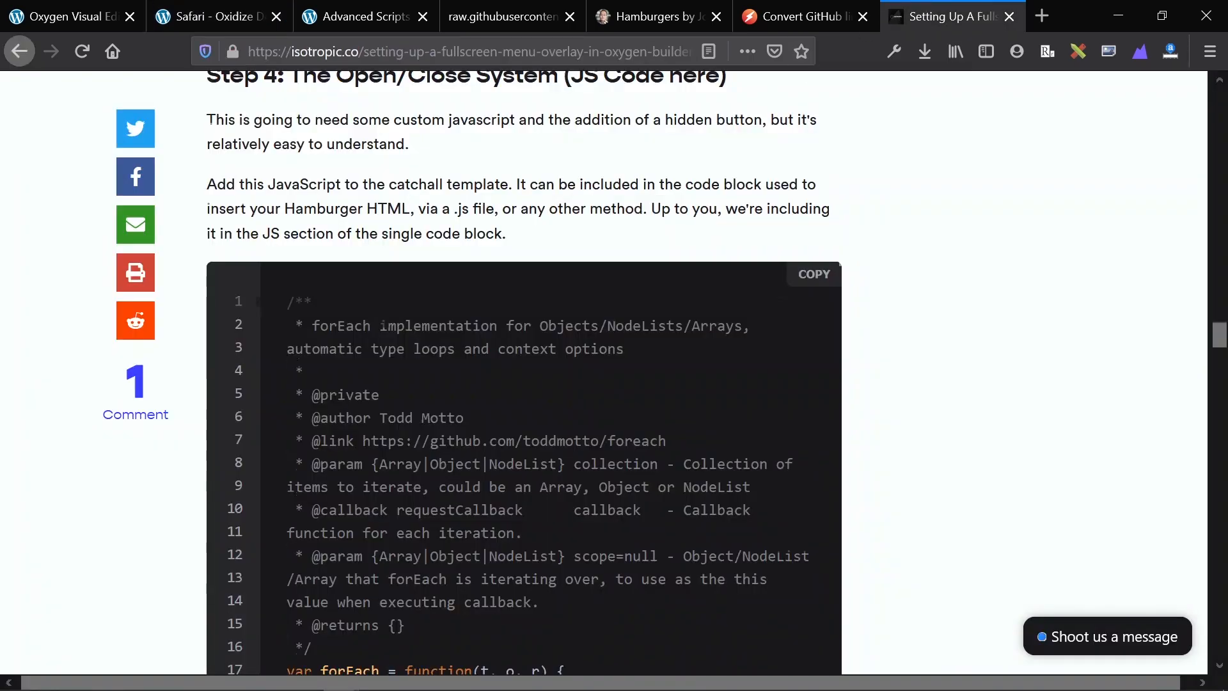
scroll(702, 221, up, 8)
scroll(702, 220, up, 20)
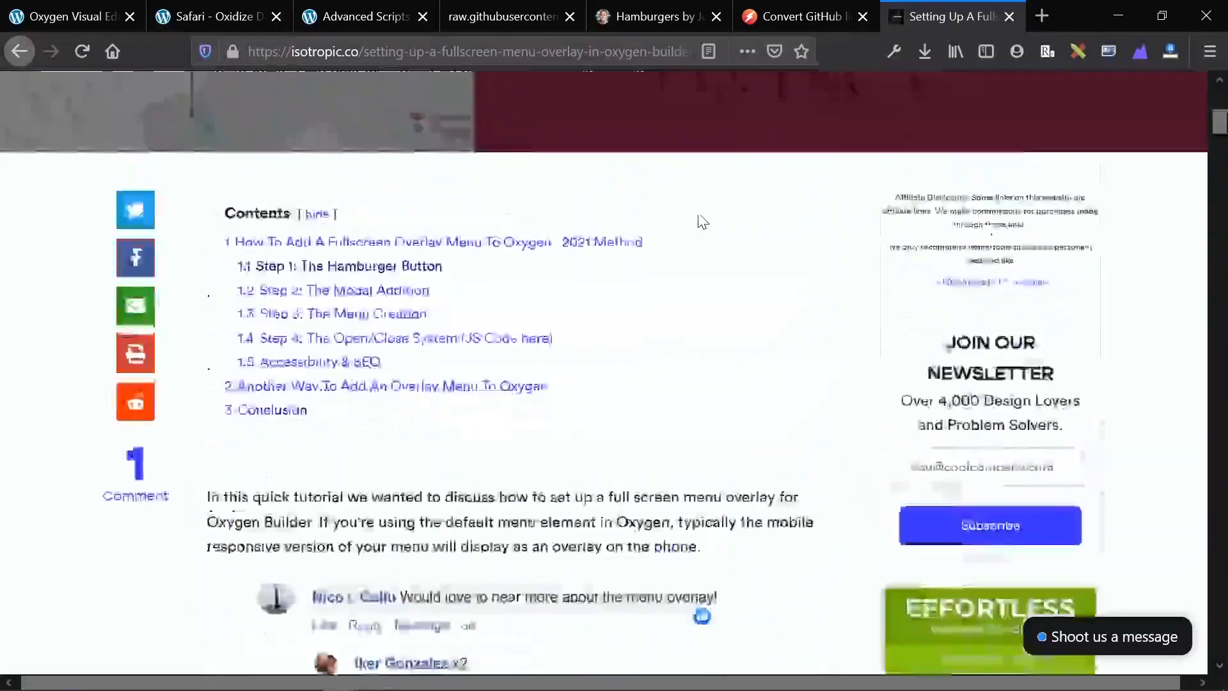
scroll(702, 220, down, 20)
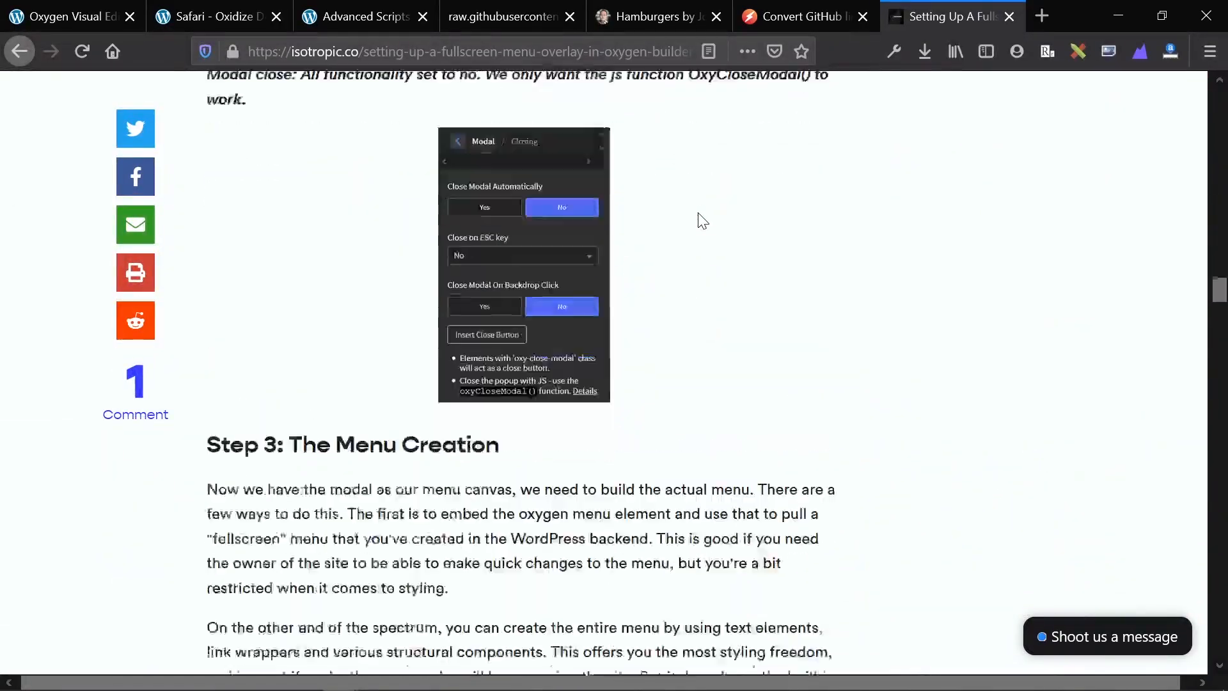
scroll(702, 220, down, 15)
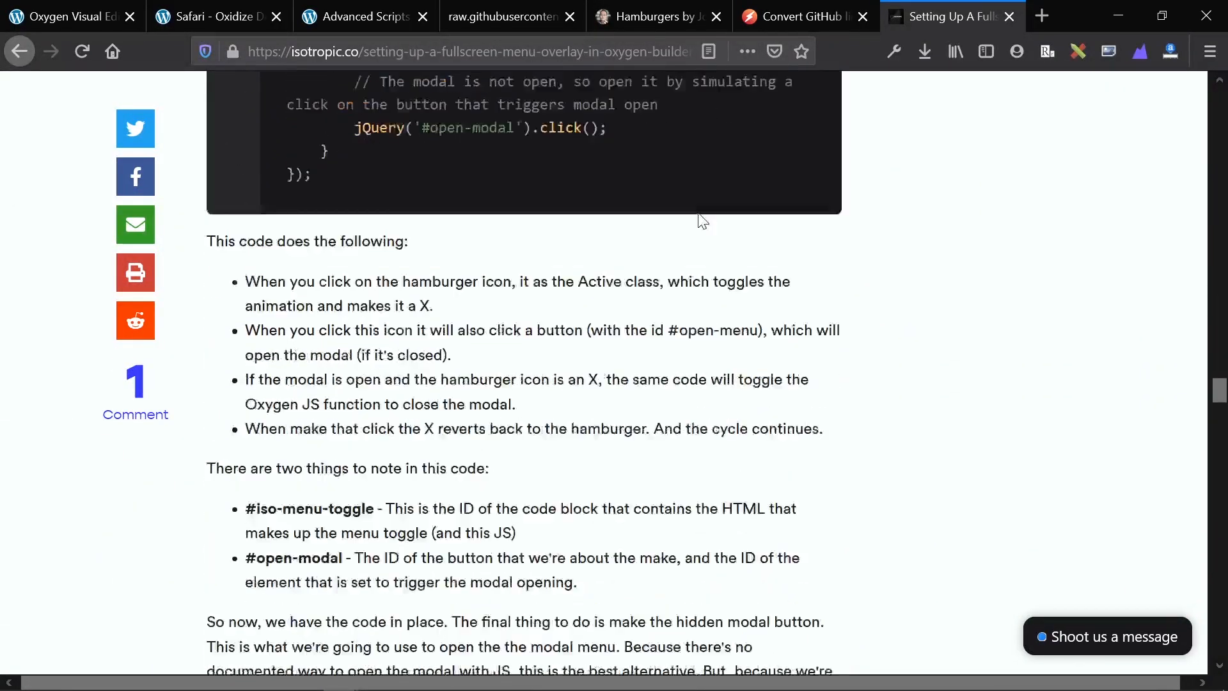
scroll(702, 221, down, 8)
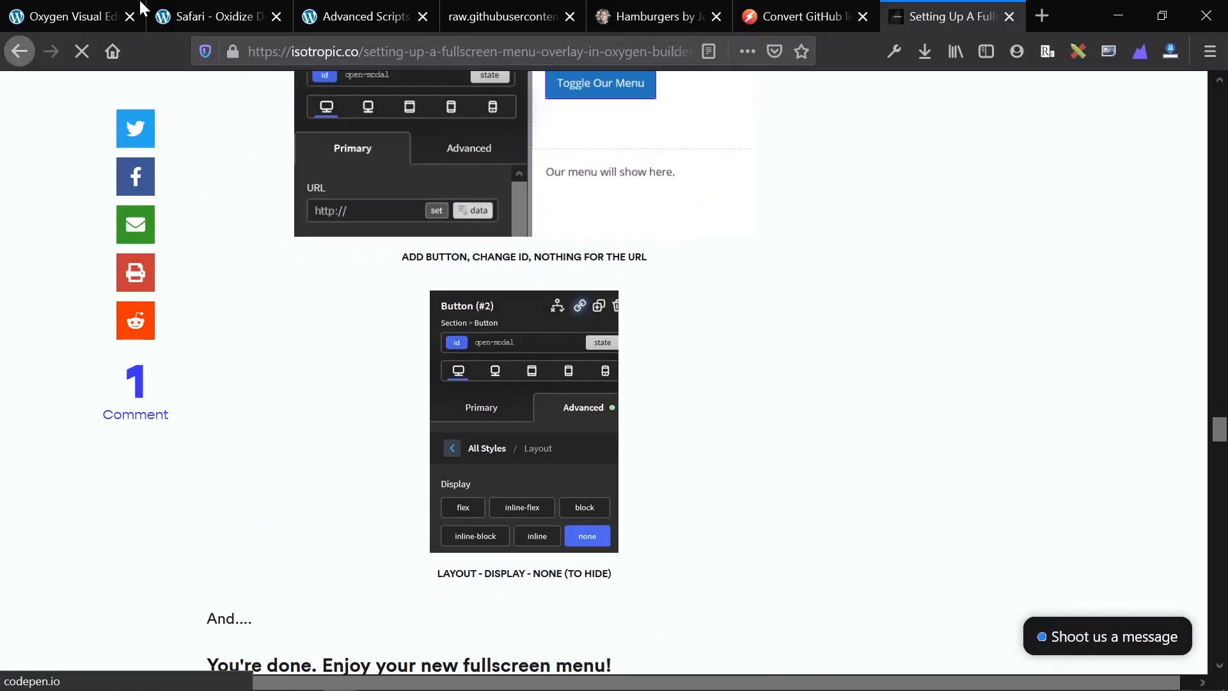
click(76, 7)
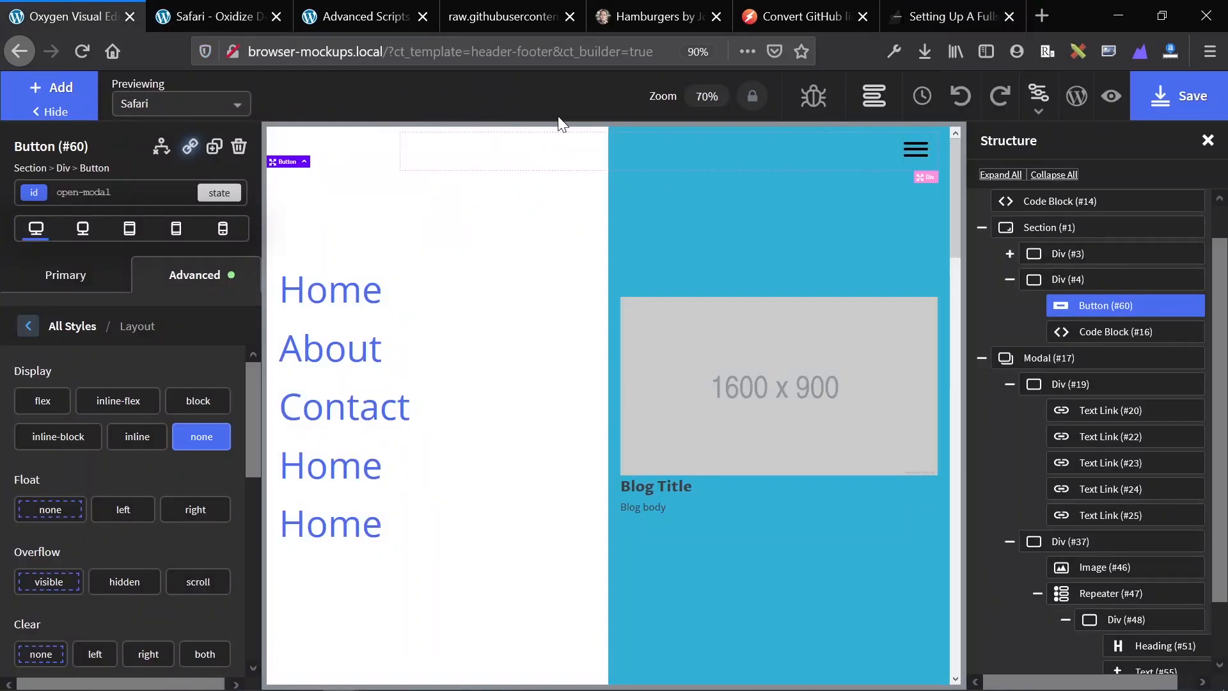
click(263, 12)
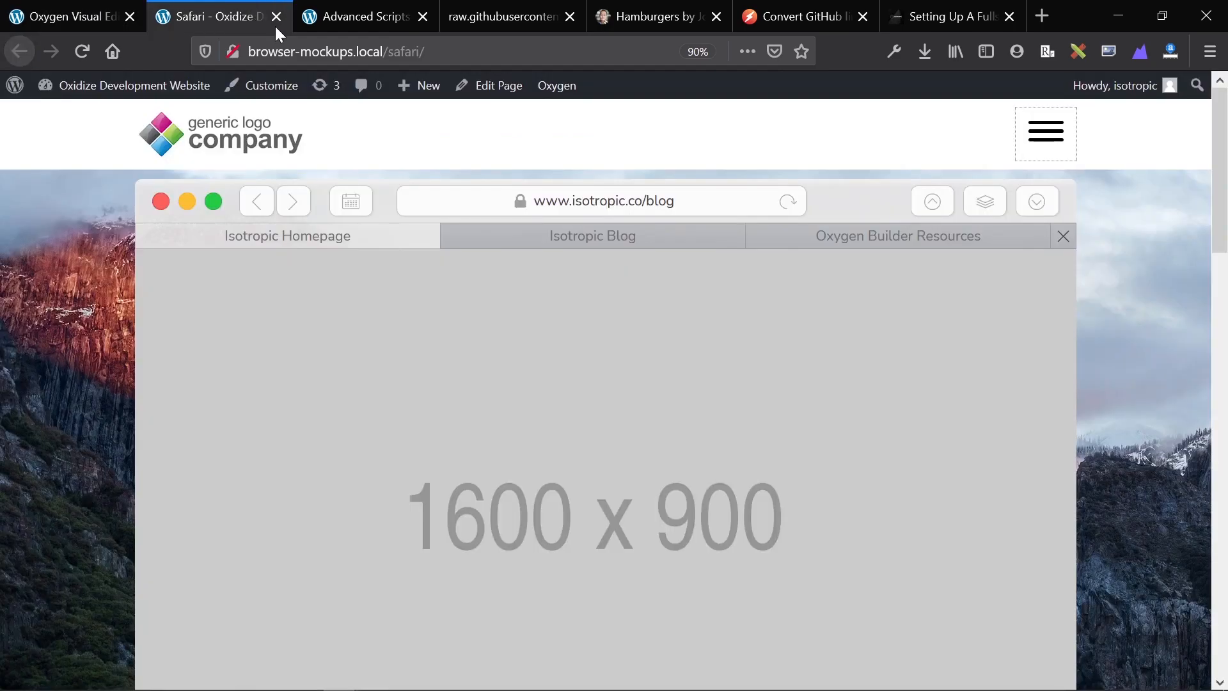
click(82, 8)
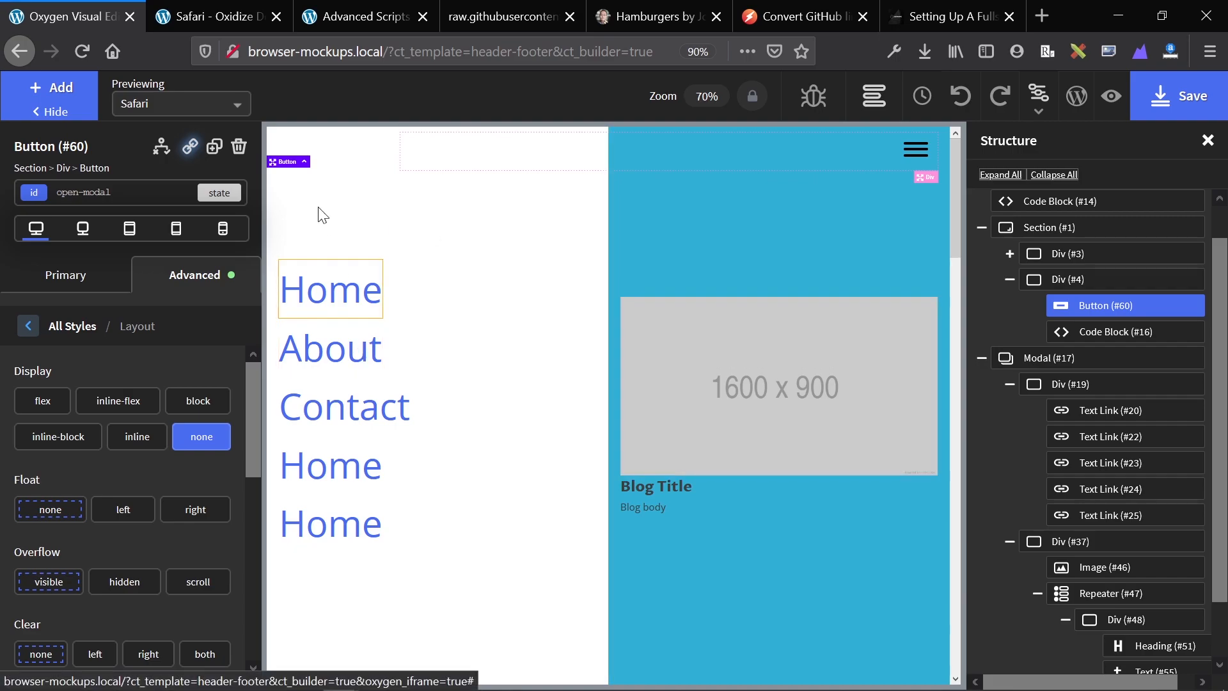
Toggle the fullscreen modal repeatedly with the hamburger on the live Safari page to examine the opening and closing animation
click(208, 16)
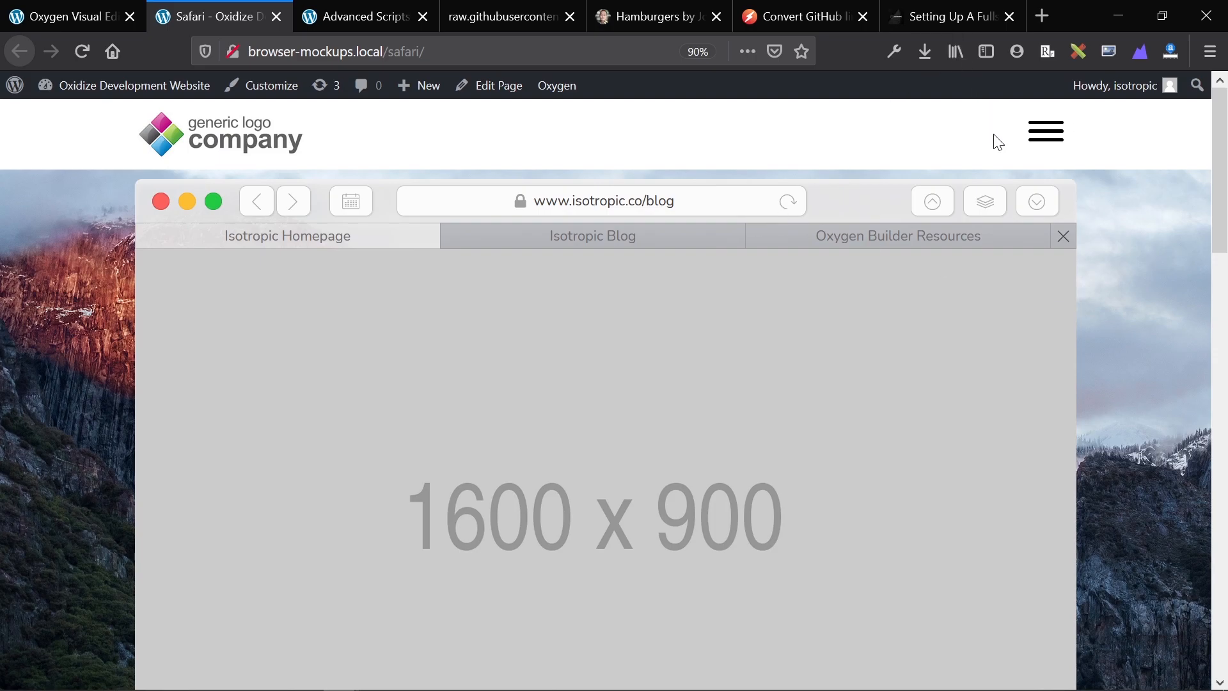
click(1051, 149)
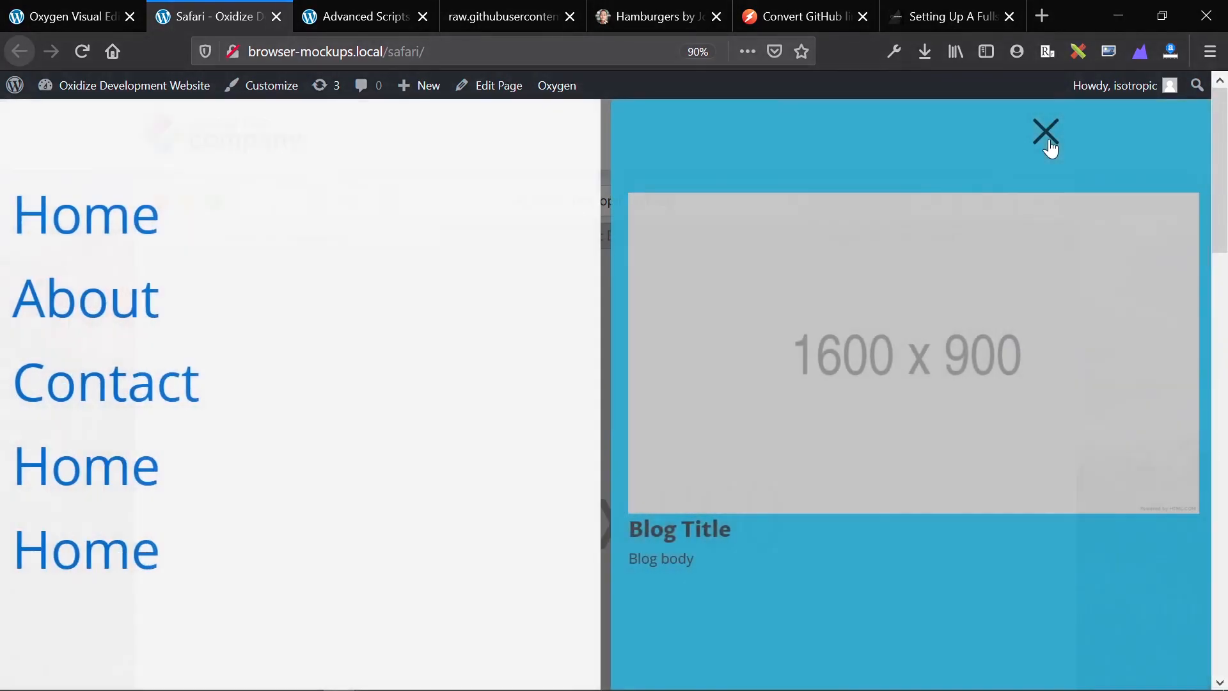
click(1051, 149)
click(1051, 149)
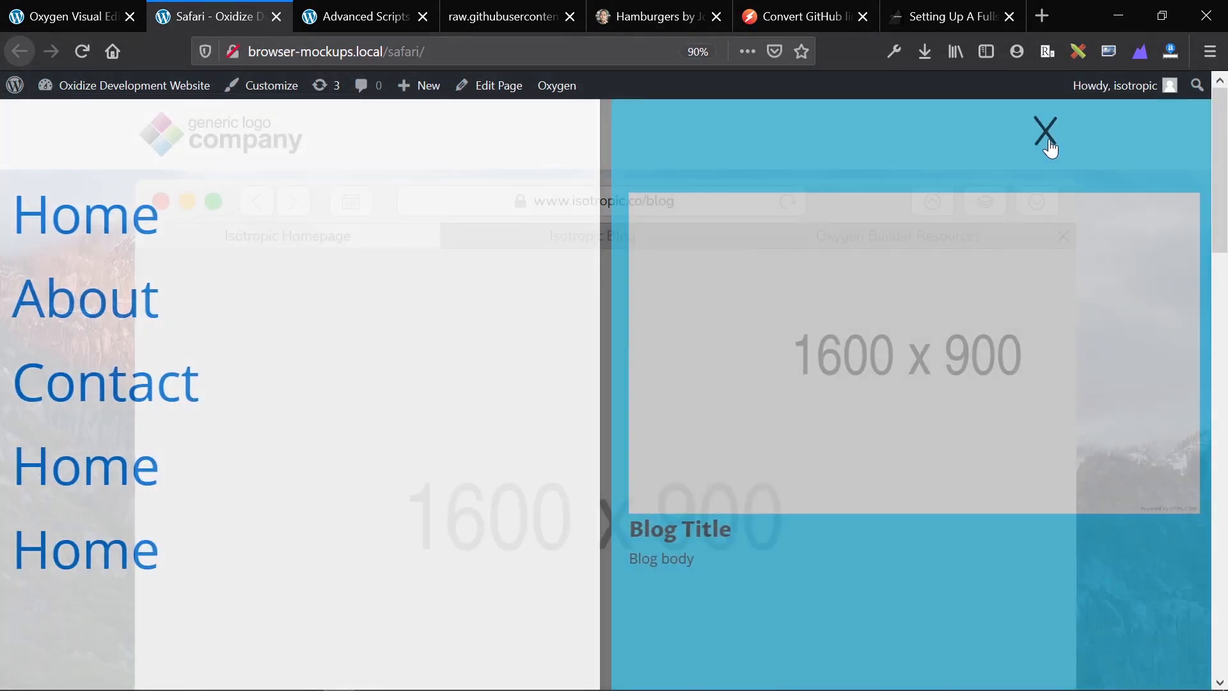
click(1051, 149)
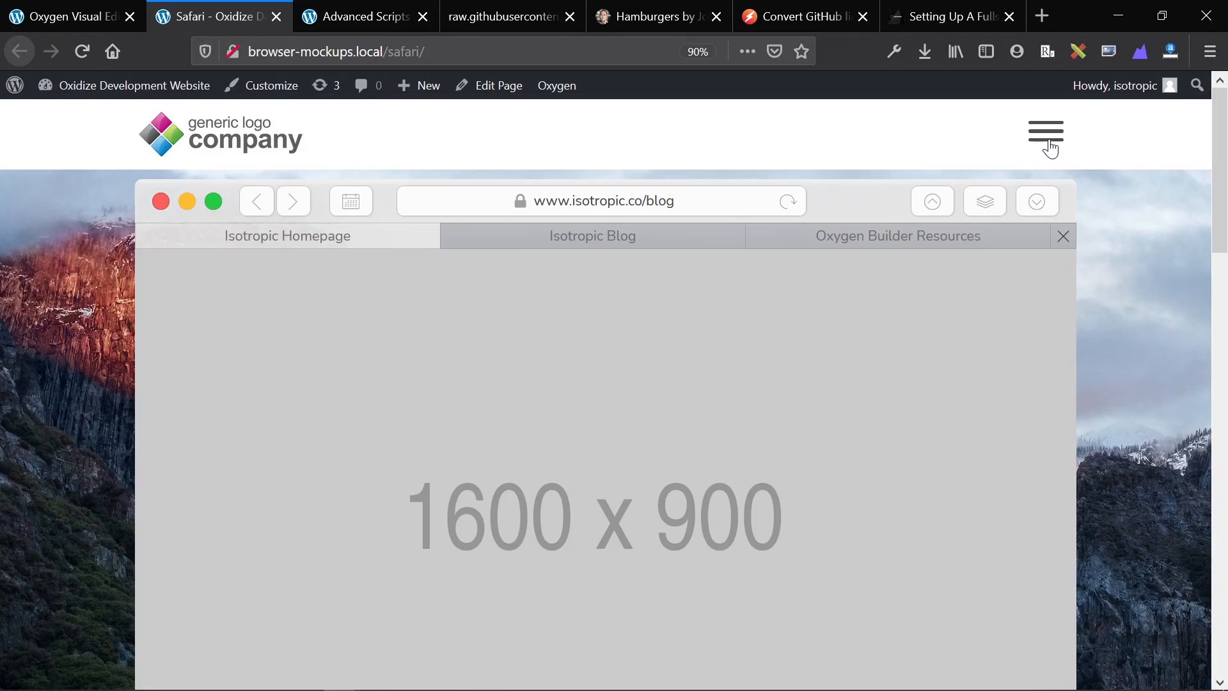
click(1051, 149)
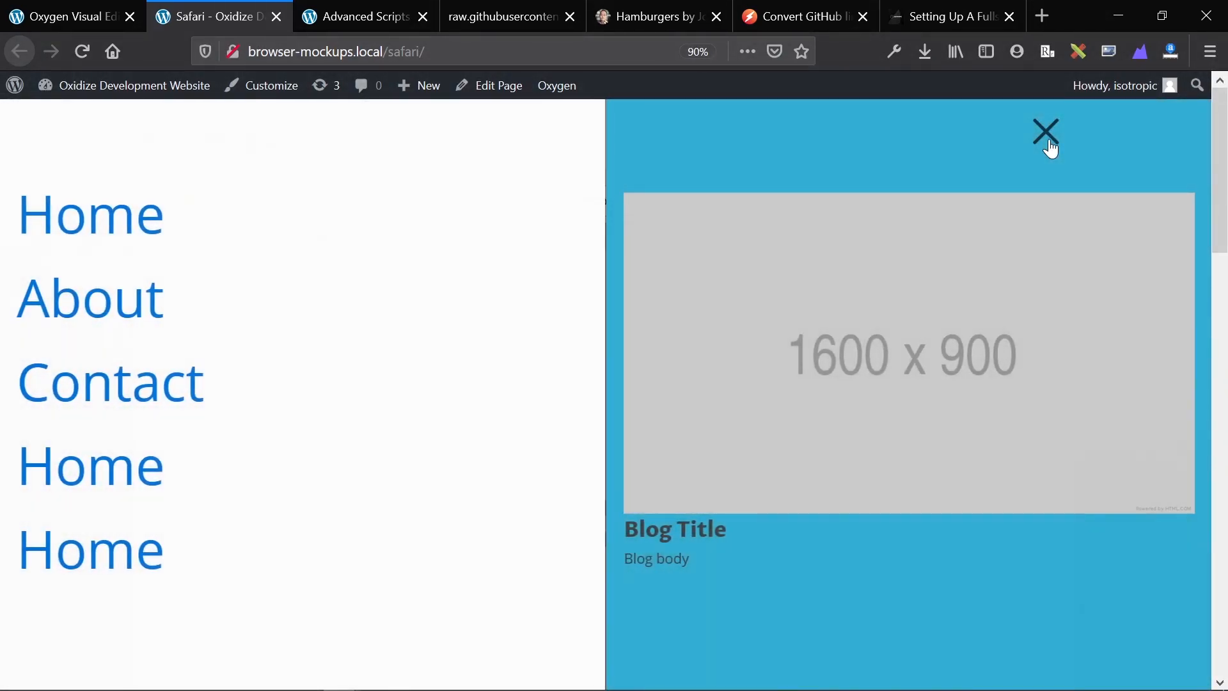
click(1051, 149)
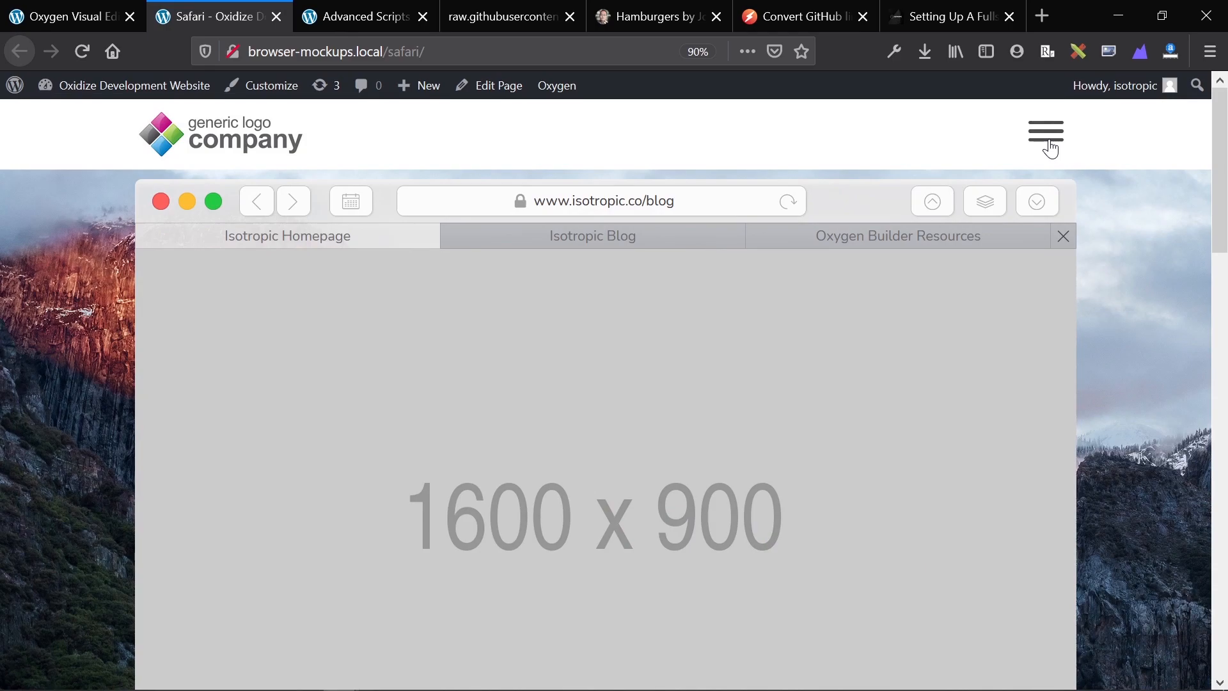
click(1051, 149)
click(1051, 149)
click(1051, 149)
click(1051, 149)
click(1052, 149)
click(1052, 149)
Reload the live Safari page and test one more open and close of the modal with the hamburger
key(F5)
click(1056, 144)
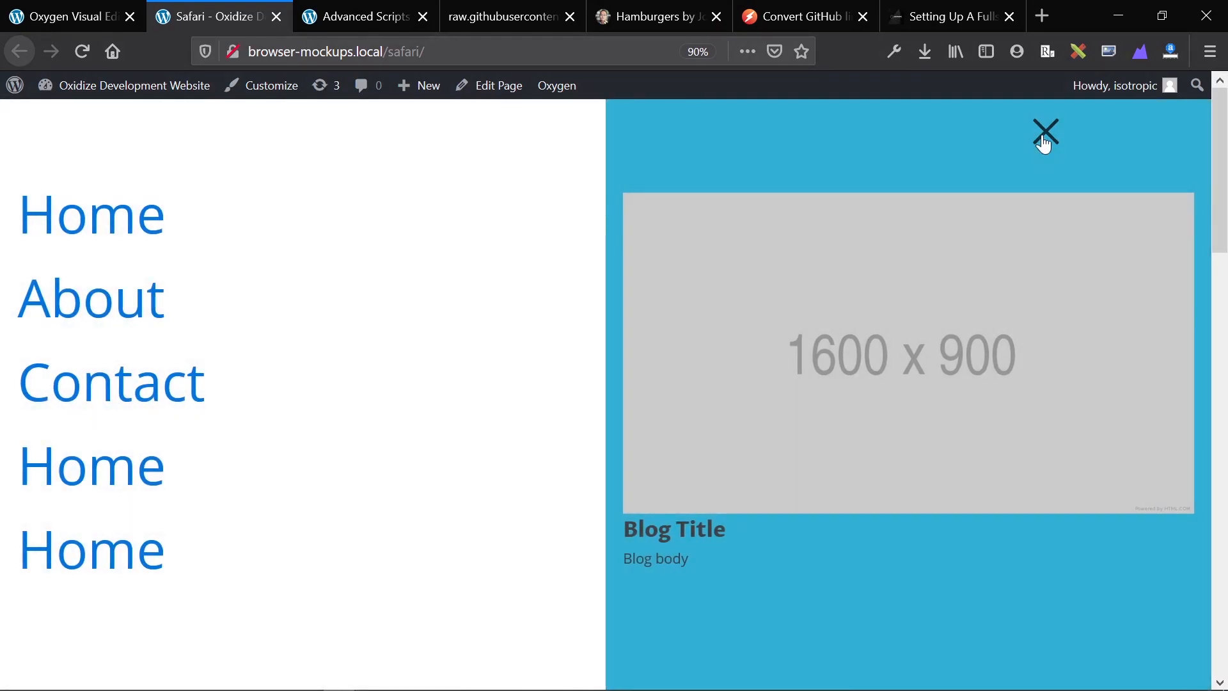
click(1044, 142)
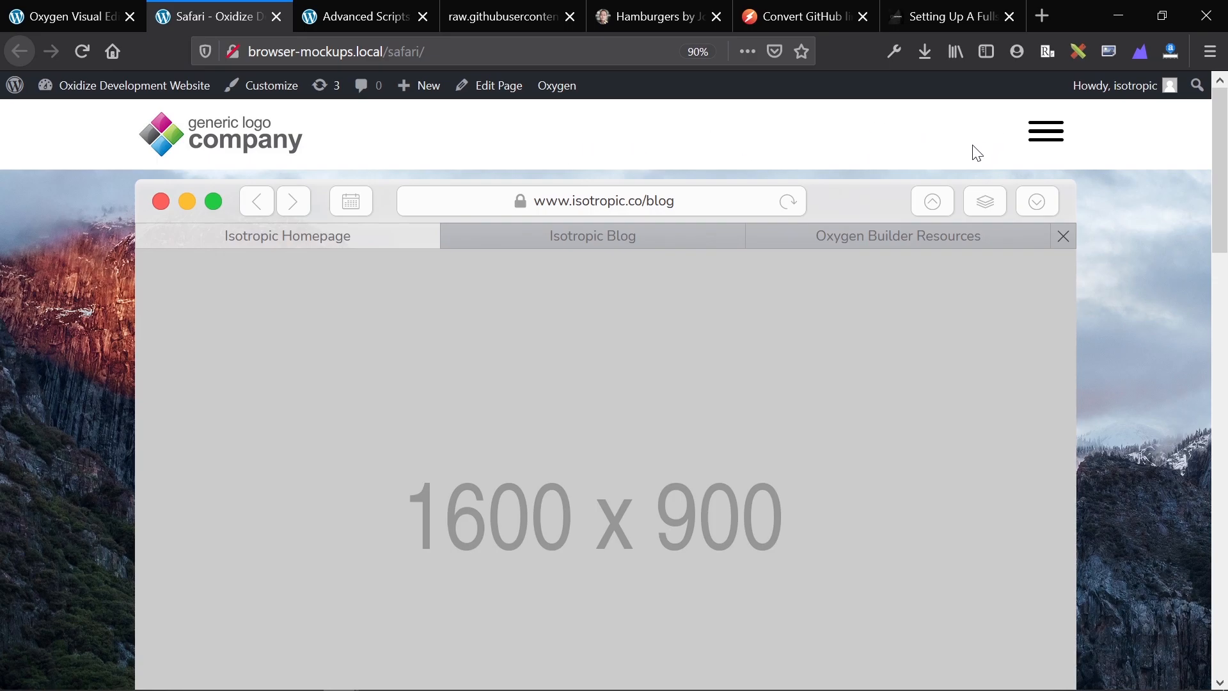
Add a Menu element to the header's hamburger Div in the builder and place it above the hidden button
click(25, 9)
click(778, 156)
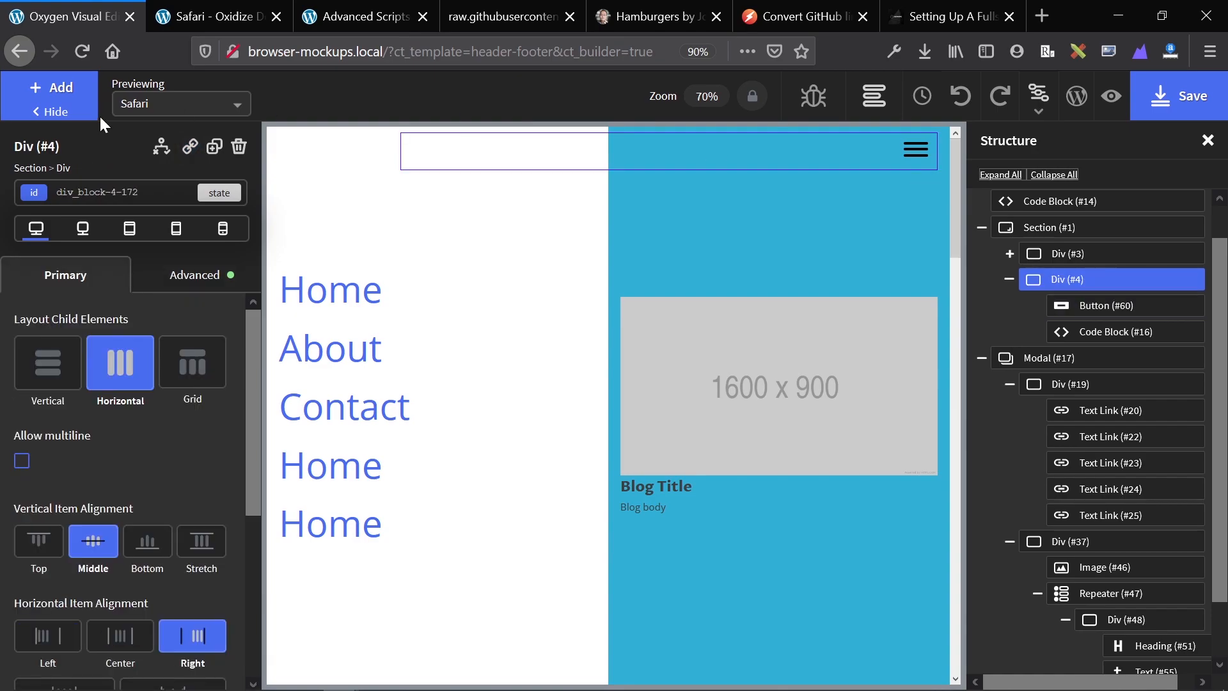
click(53, 100)
text(men)
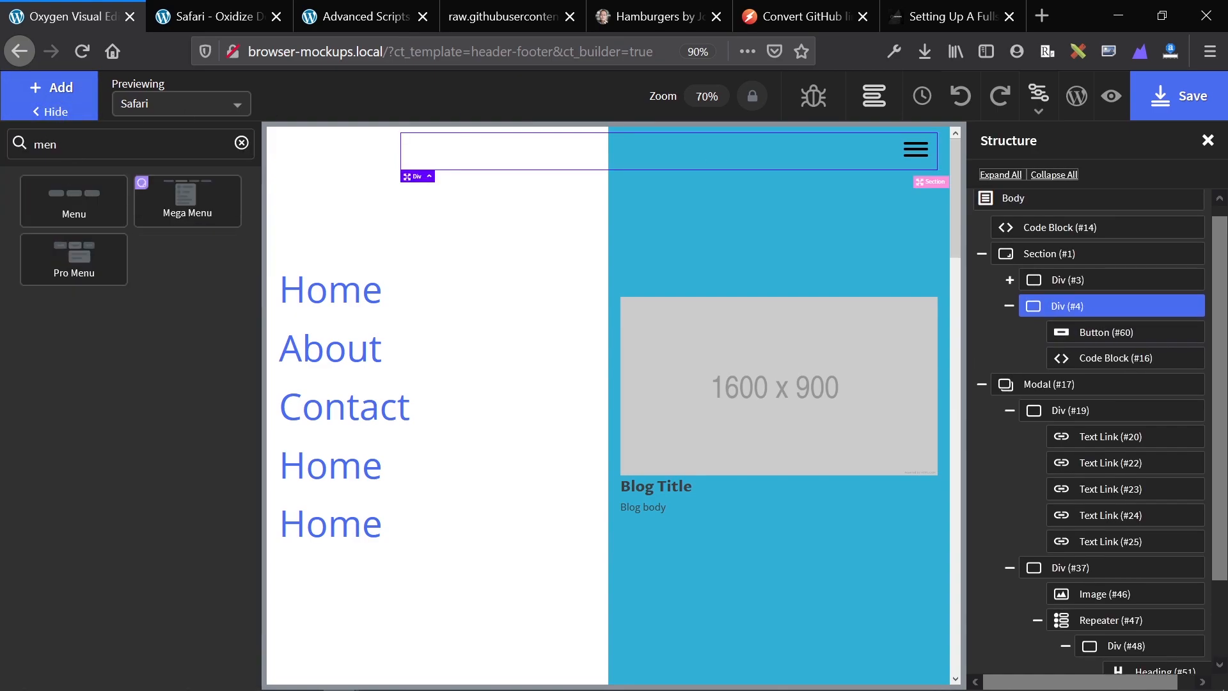
click(74, 204)
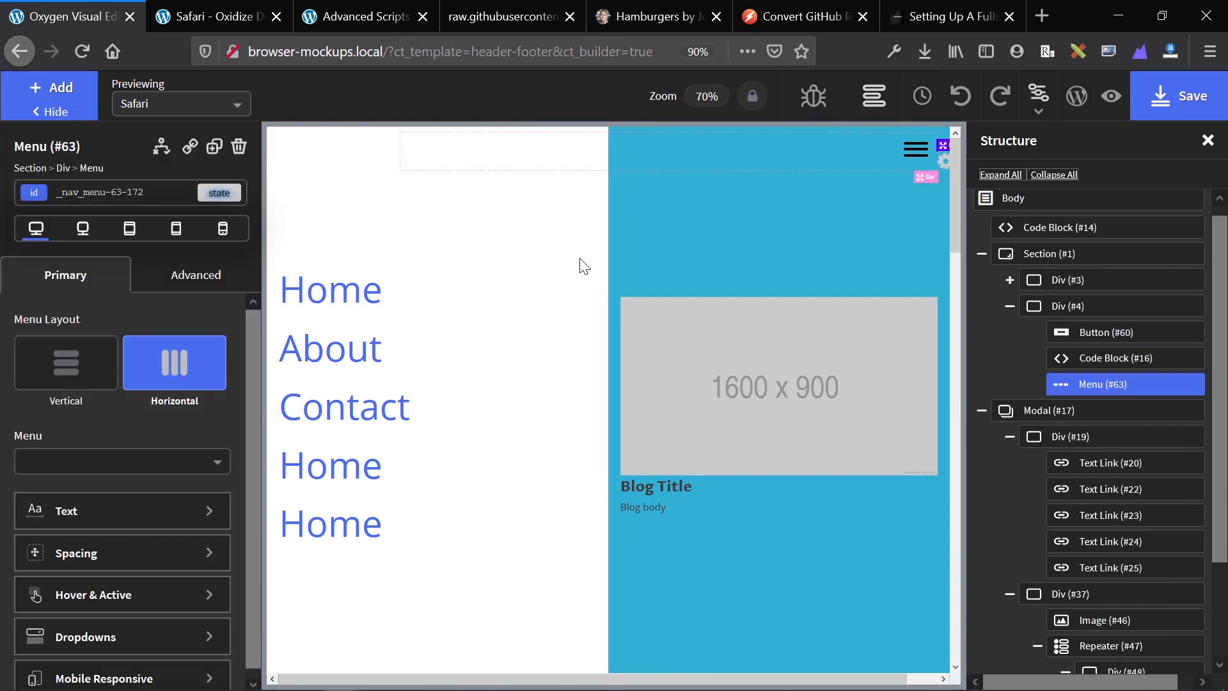
drag(1078, 385, 1078, 334)
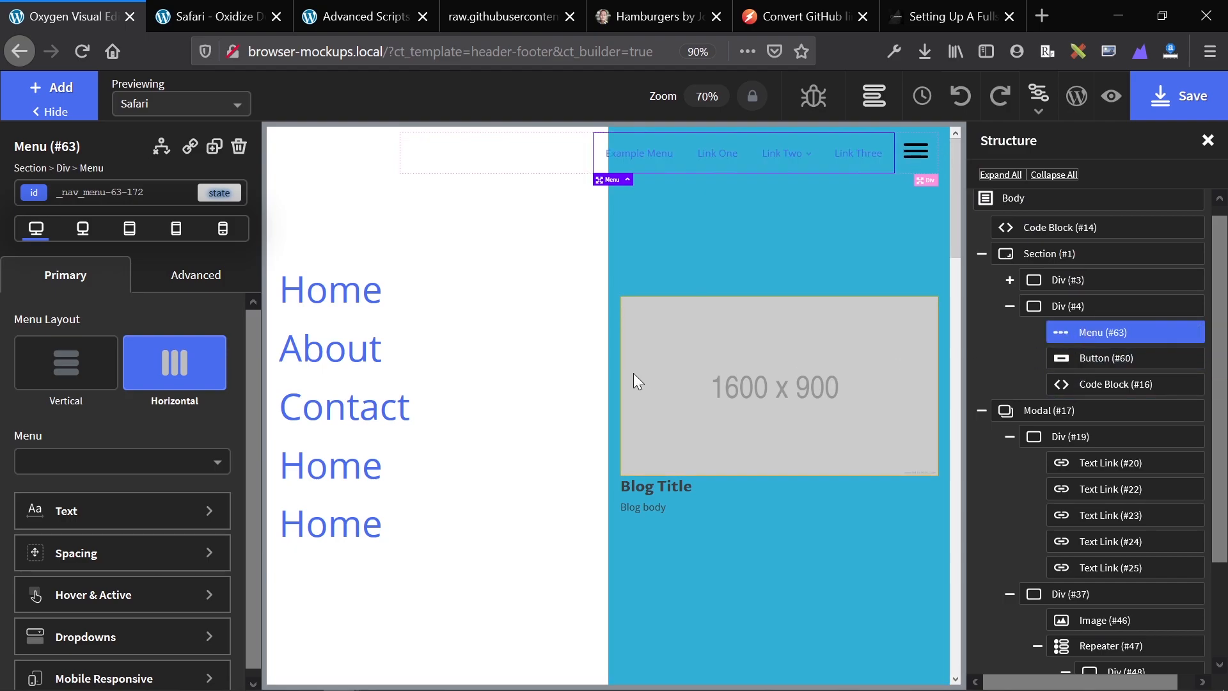
Reload the live Safari page and test the hamburger's modal with the navigation menu beside it in the header
key(ctrl+Tab)
key(F5)
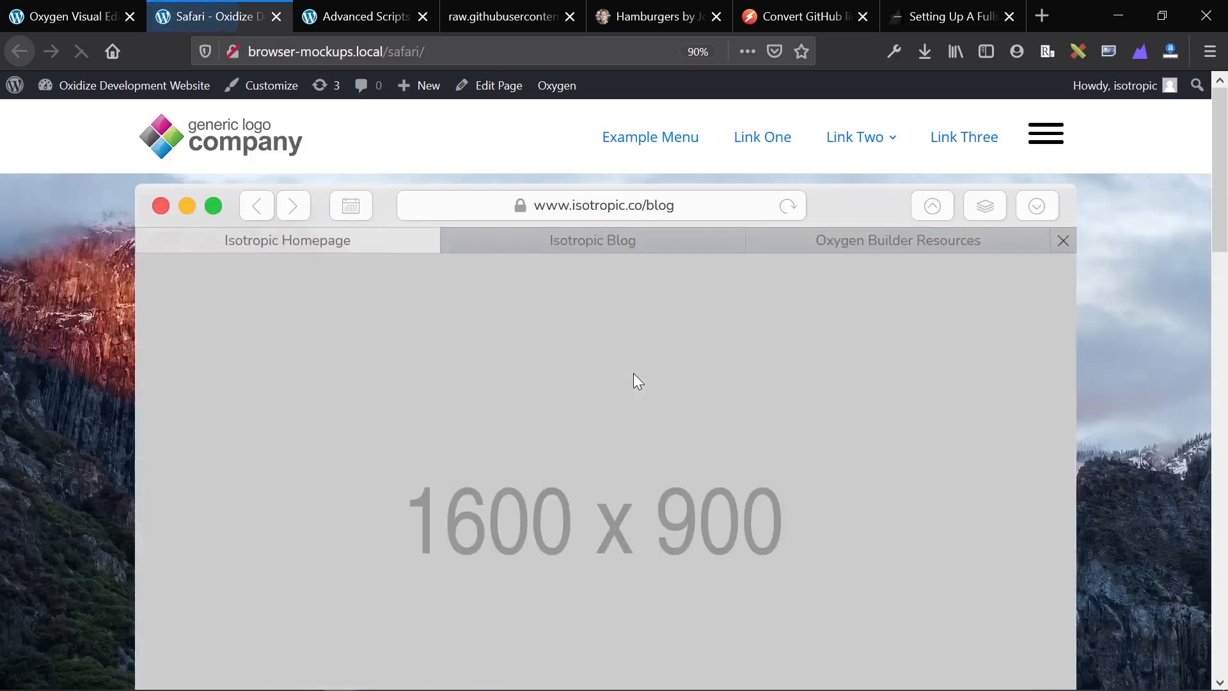
click(1067, 153)
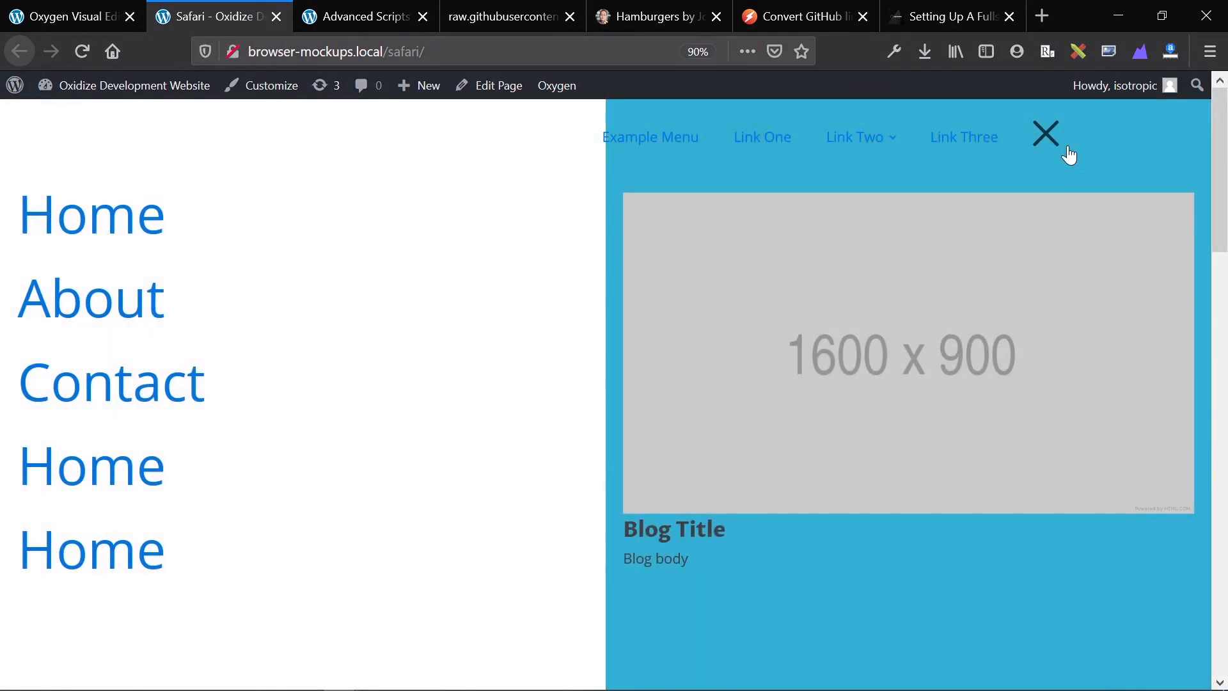
click(1066, 155)
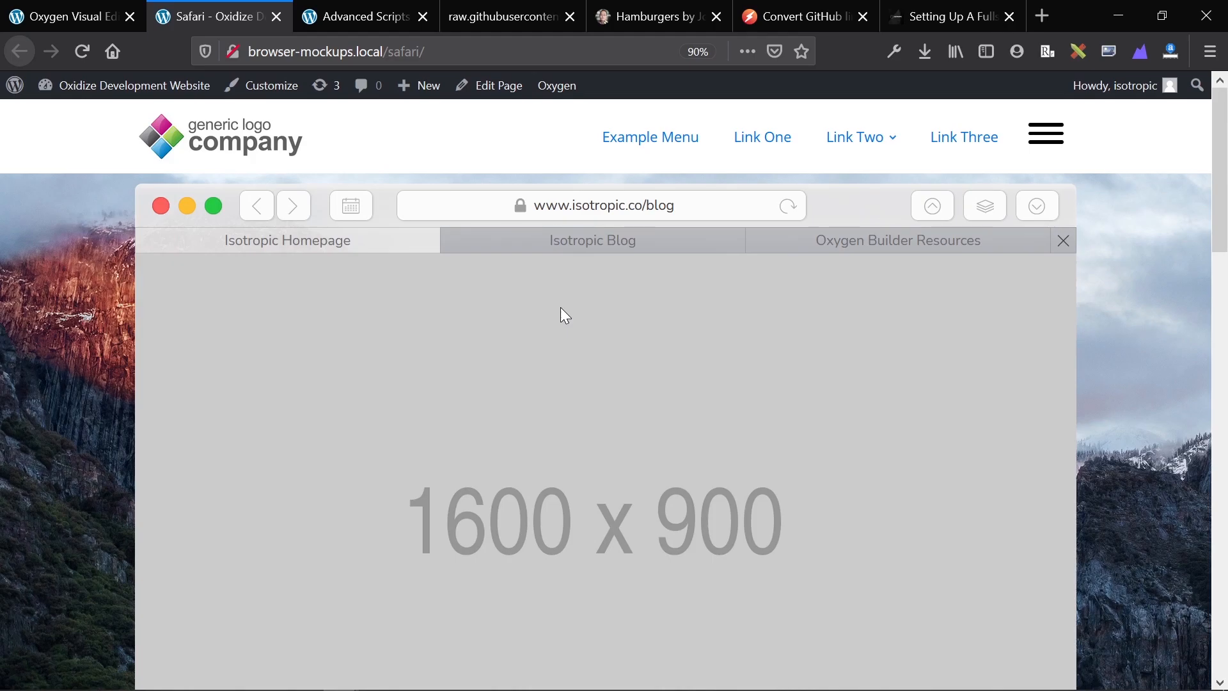
Examine the type, aria-label and aria-controls attributes of the button example in the Hamburgers documentation's Accessibility section
key(ctrl+Tab)
key(ctrl+Tab)
key(ctrl+Tab)
scroll(527, 358, down, 15)
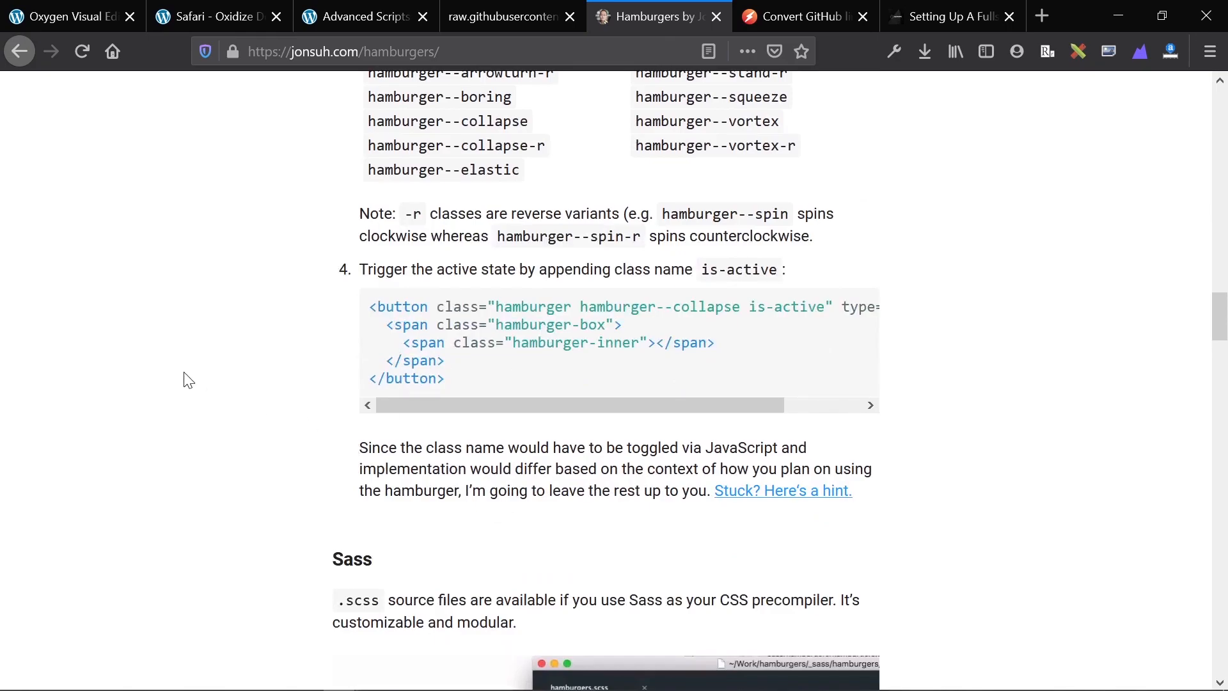
scroll(188, 380, down, 18)
scroll(188, 380, down, 18)
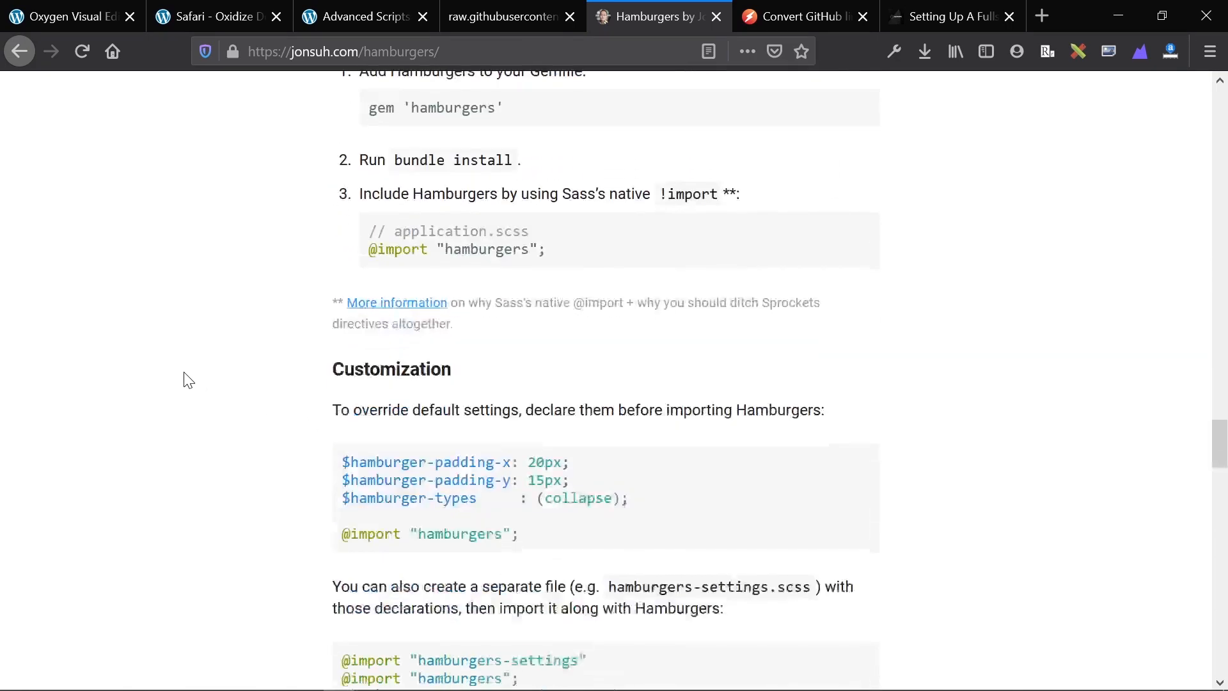
scroll(188, 380, down, 18)
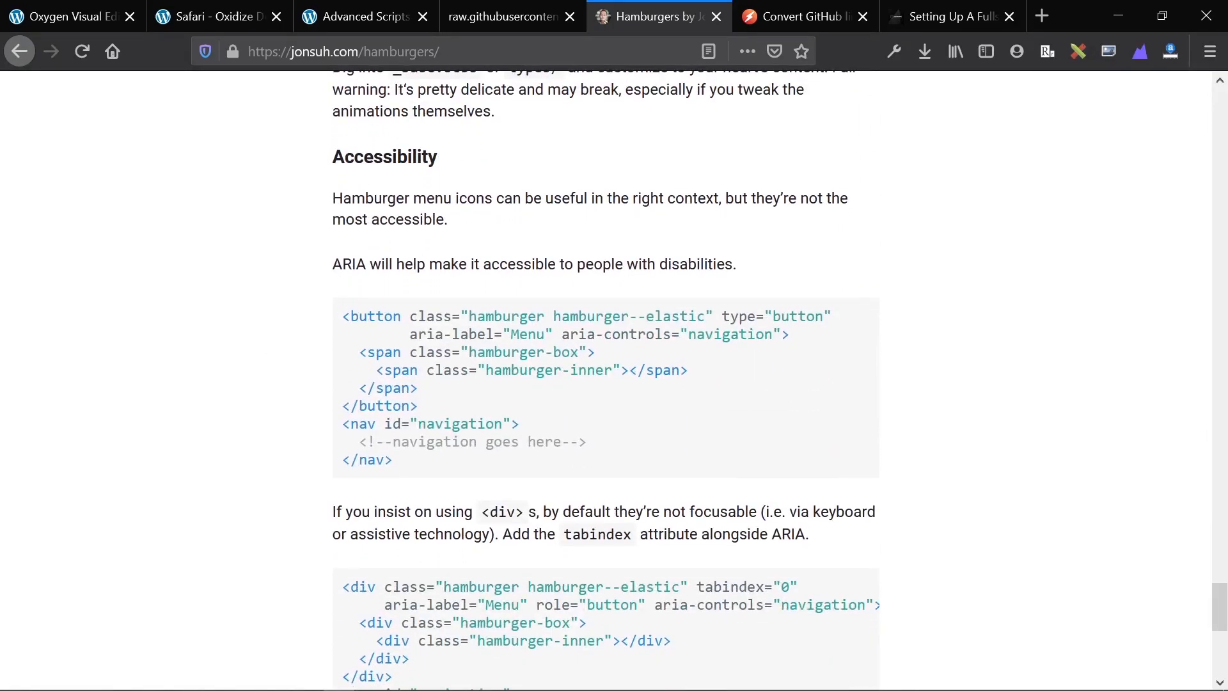
drag(570, 334, 773, 334)
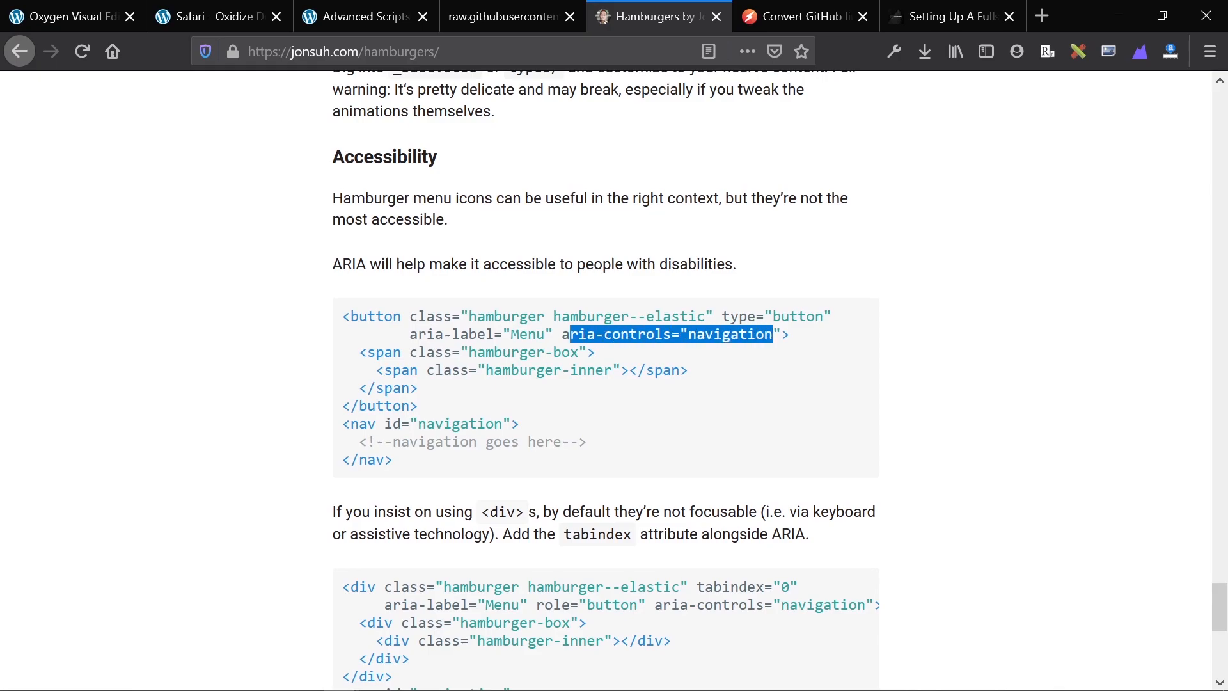
drag(747, 316, 853, 323)
drag(469, 334, 545, 334)
Examine the div-based hamburger example with tabindex and the labelled MENU hamburger in the Accessibility section
scroll(547, 336, down, 3)
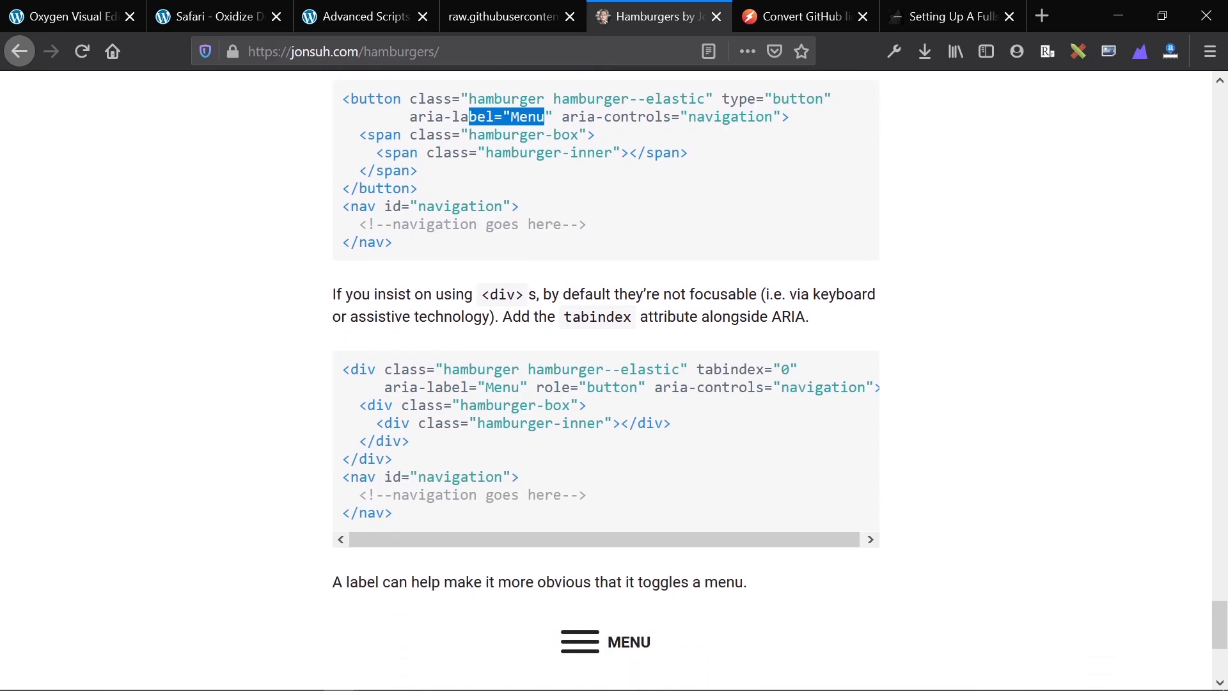
scroll(401, 345, down, 2)
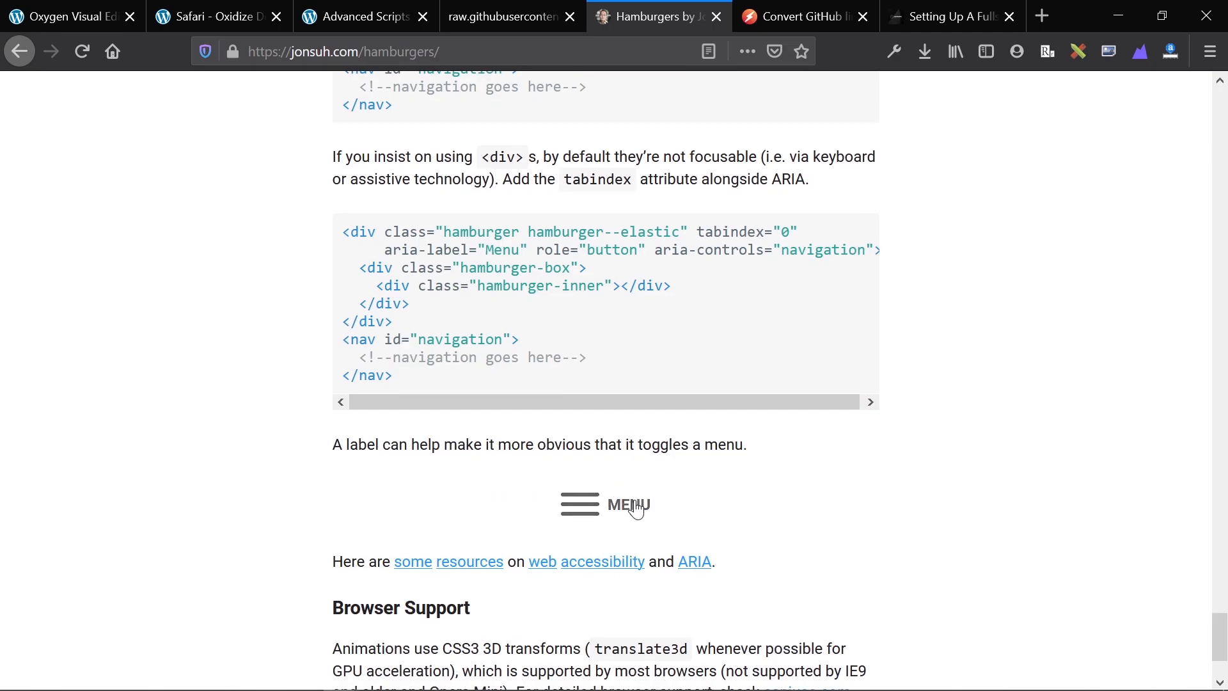
scroll(635, 509, down, 3)
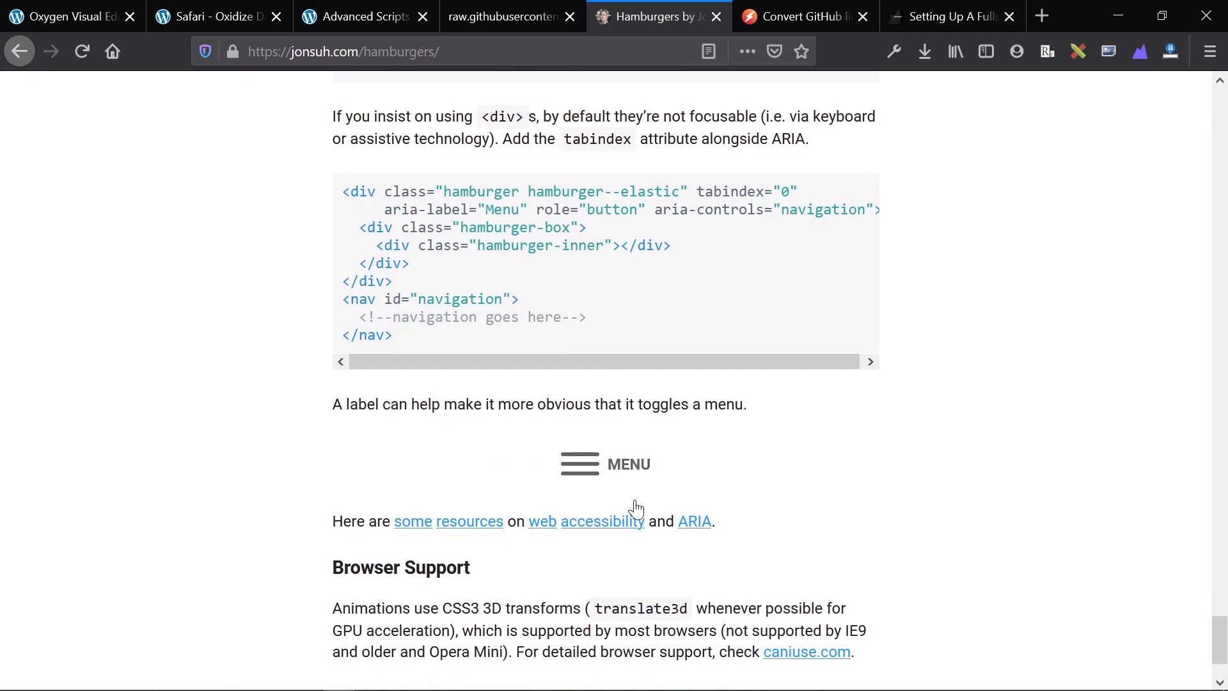
Return to the Oxygen builder and add a new Modal below the header section with a Columns element inside it
scroll(512, 352, up, 5)
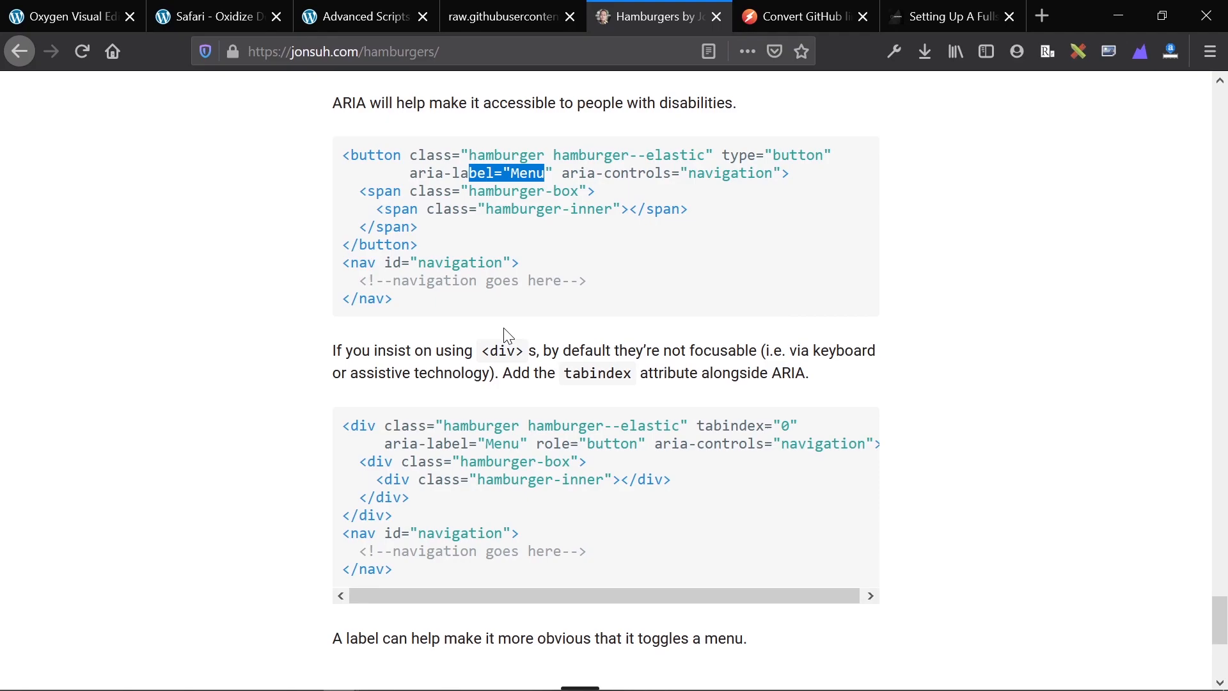
click(67, 14)
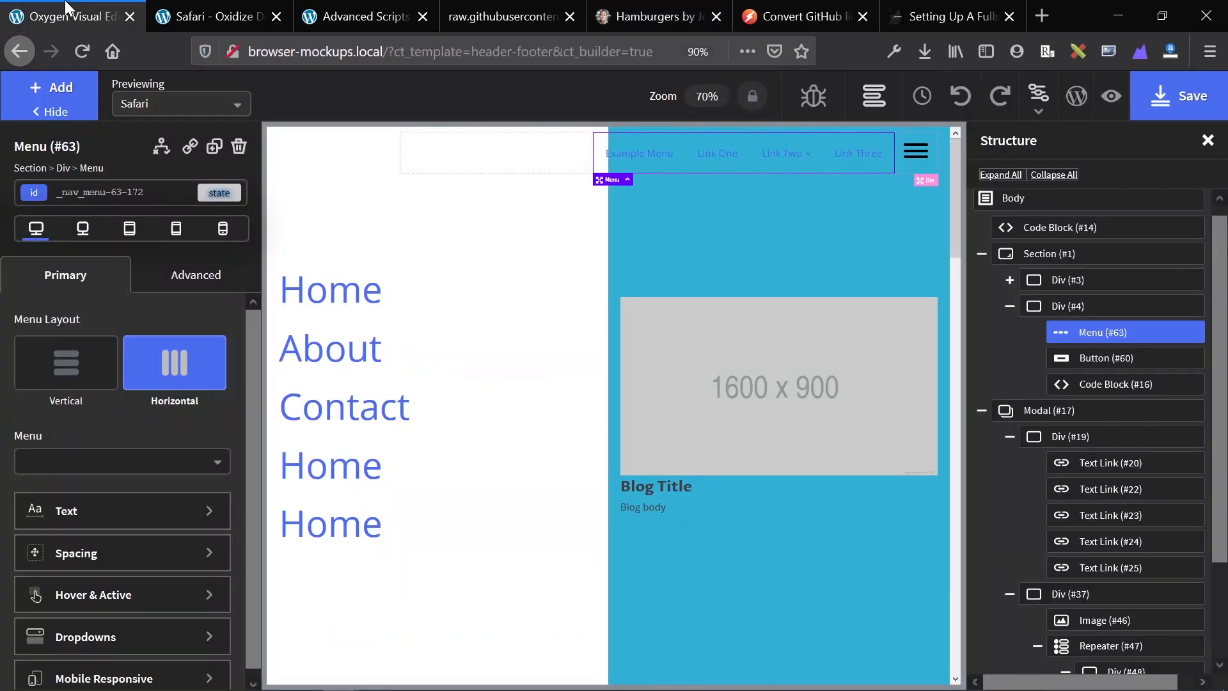
click(919, 160)
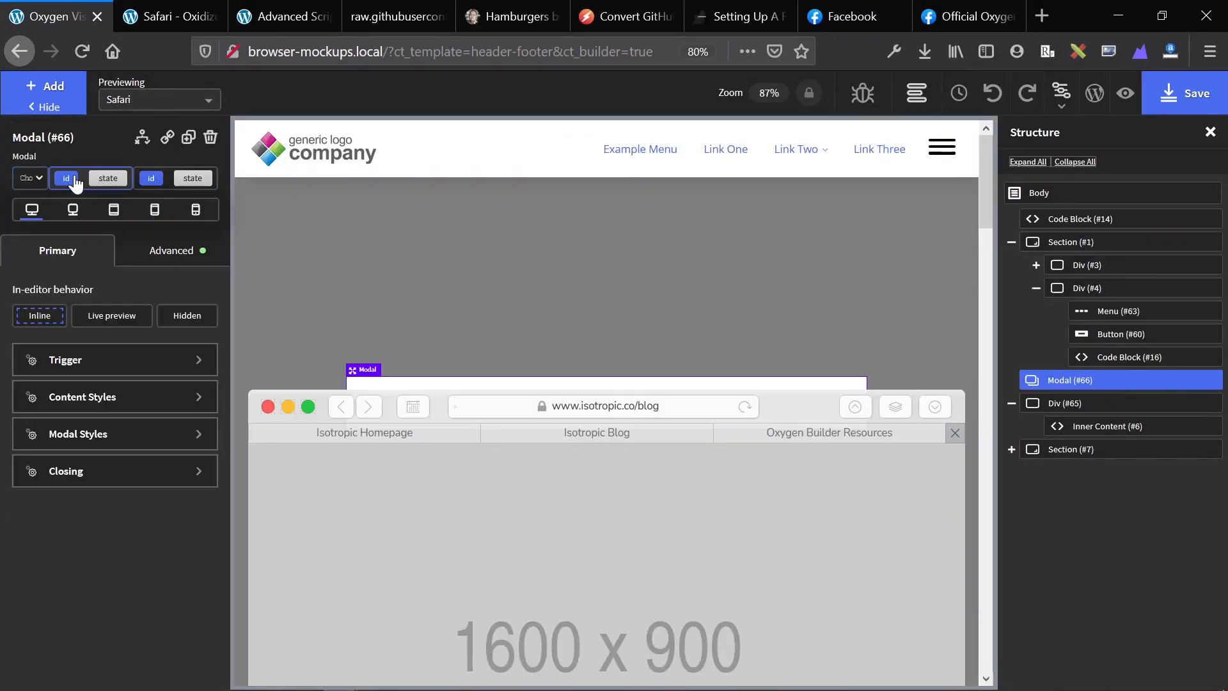
click(192, 276)
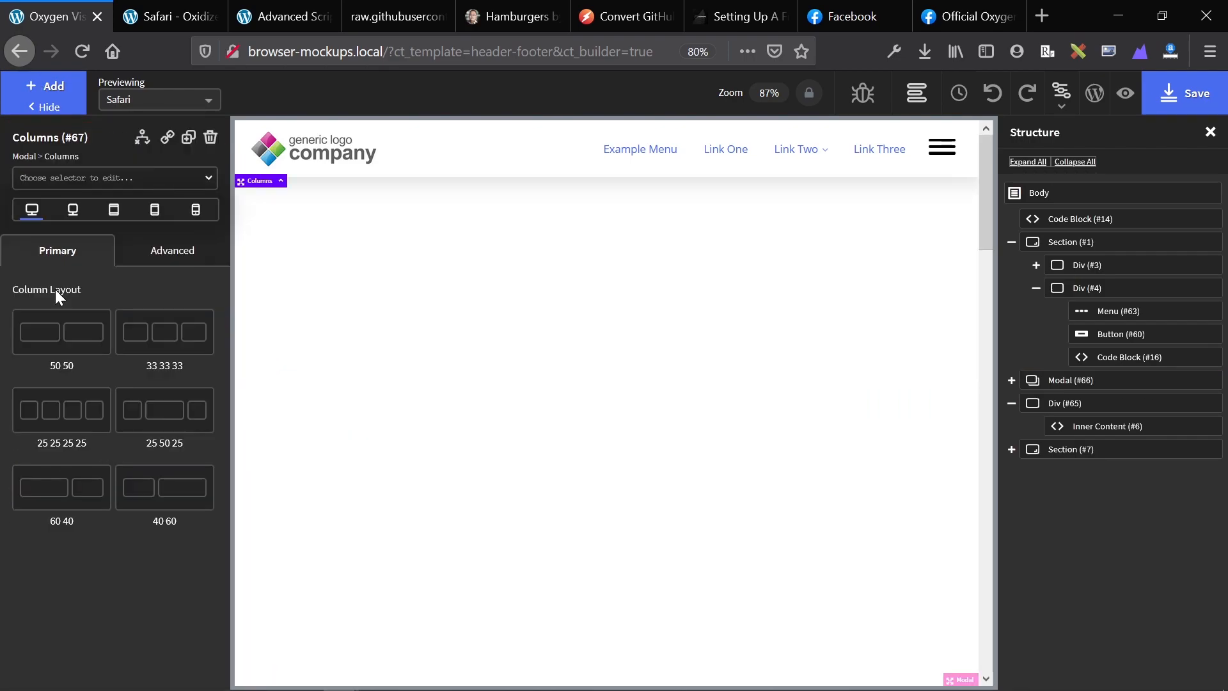
Scope the menu code block's li hover, before and after CSS rules to #code_block-70-172 and save
click(1042, 16)
text(code_block-70-172  li:before, #code_block-70-172  li:after {)
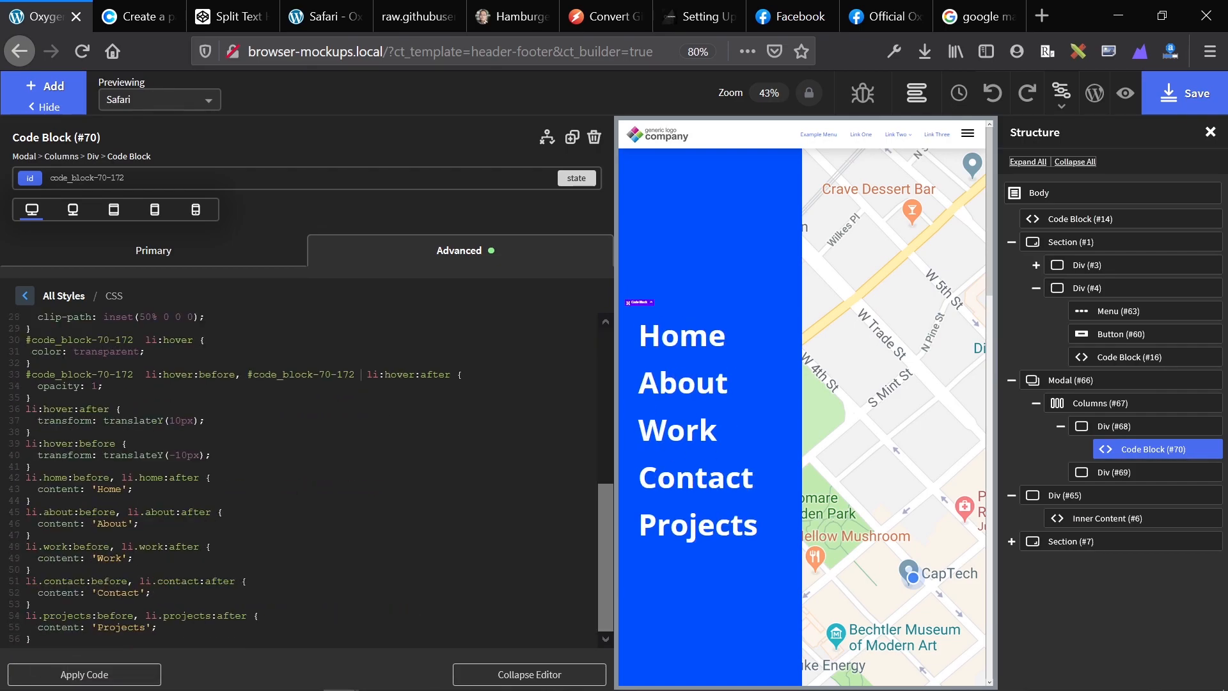
click(26, 410)
key(ctrl+v)
click(26, 444)
key(ctrl+v)
key(ctrl+v)
key(ctrl+v)
key(ctrl+v)
key(ctrl+v)
key(ctrl+v)
key(ctrl+v)
key(ctrl+v)
key(ctrl+v)
key(ctrl+v)
key(ctrl+v)
key(ctrl+s)
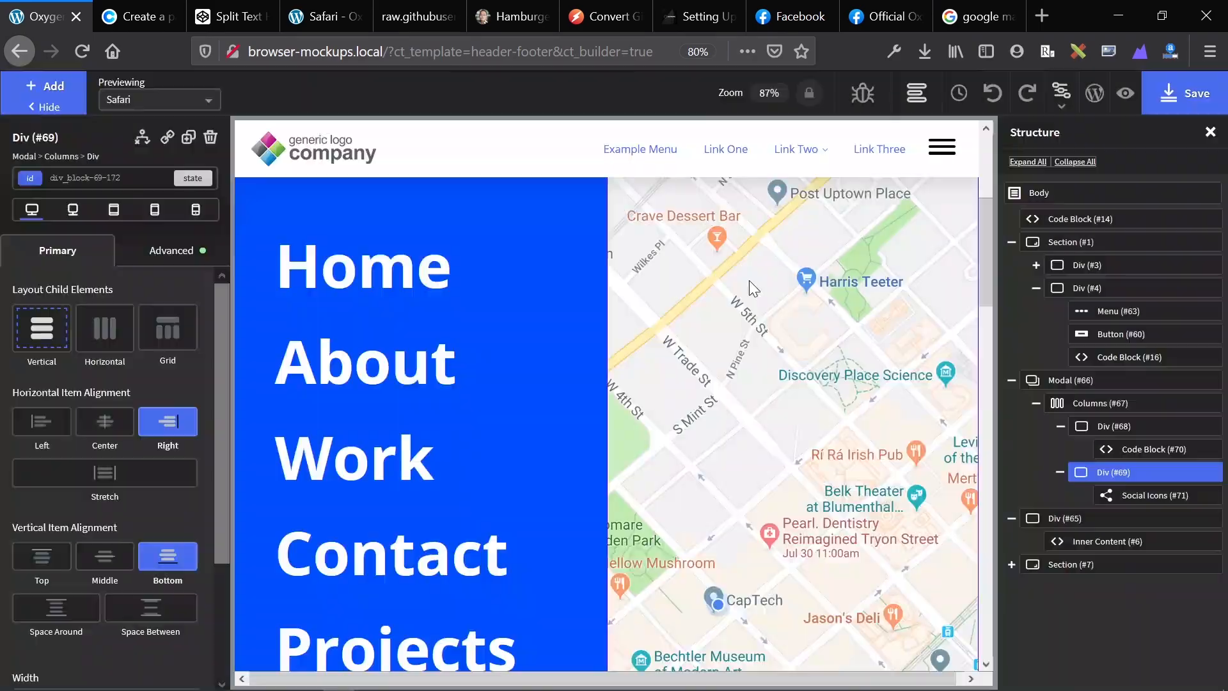
Redo the undone change to the modal's column content and select the parent Modal element in the structure
click(248, 166)
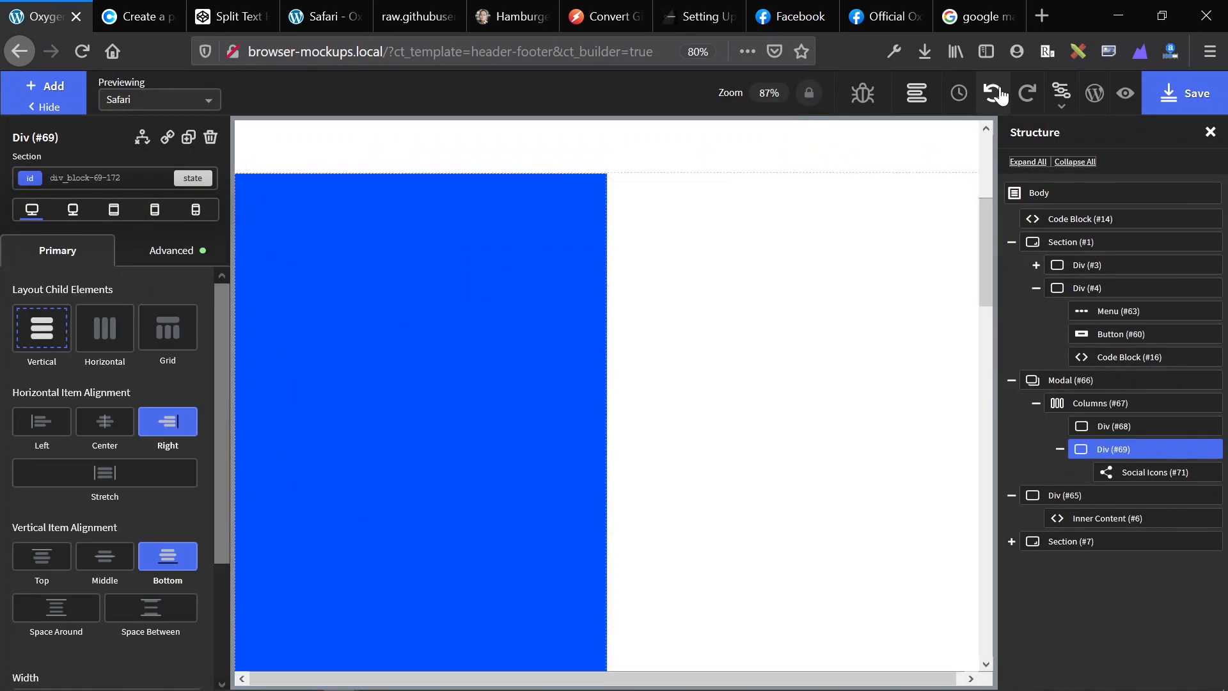
click(1026, 93)
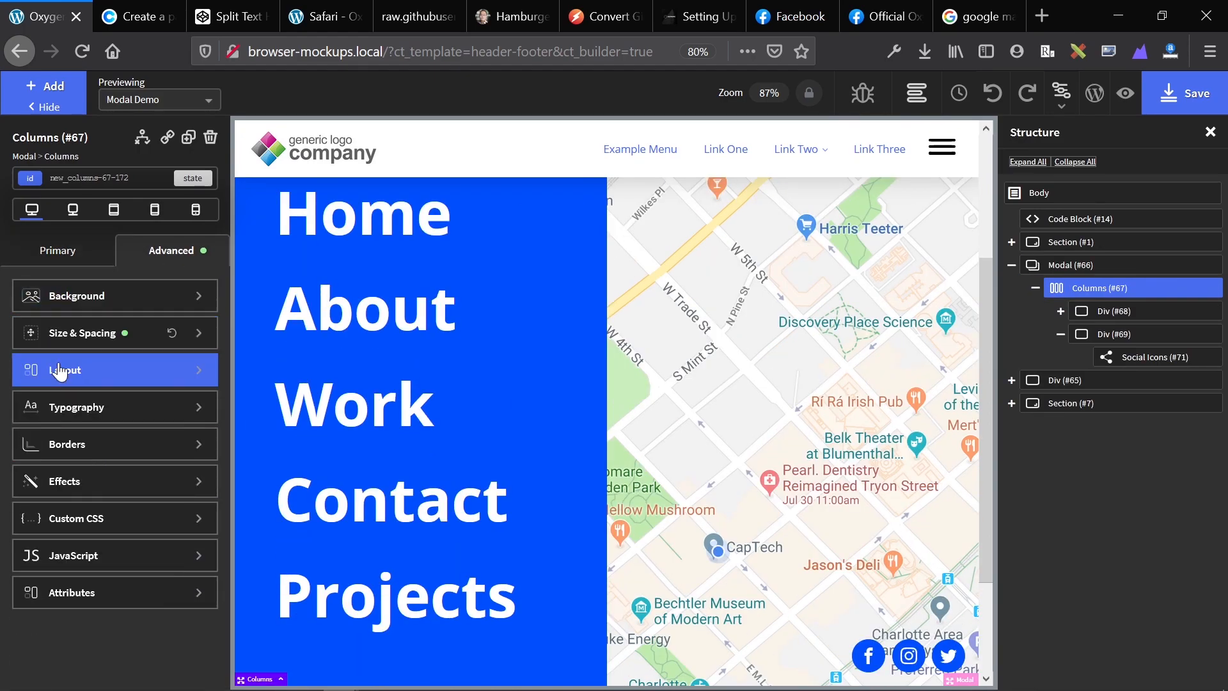
click(80, 650)
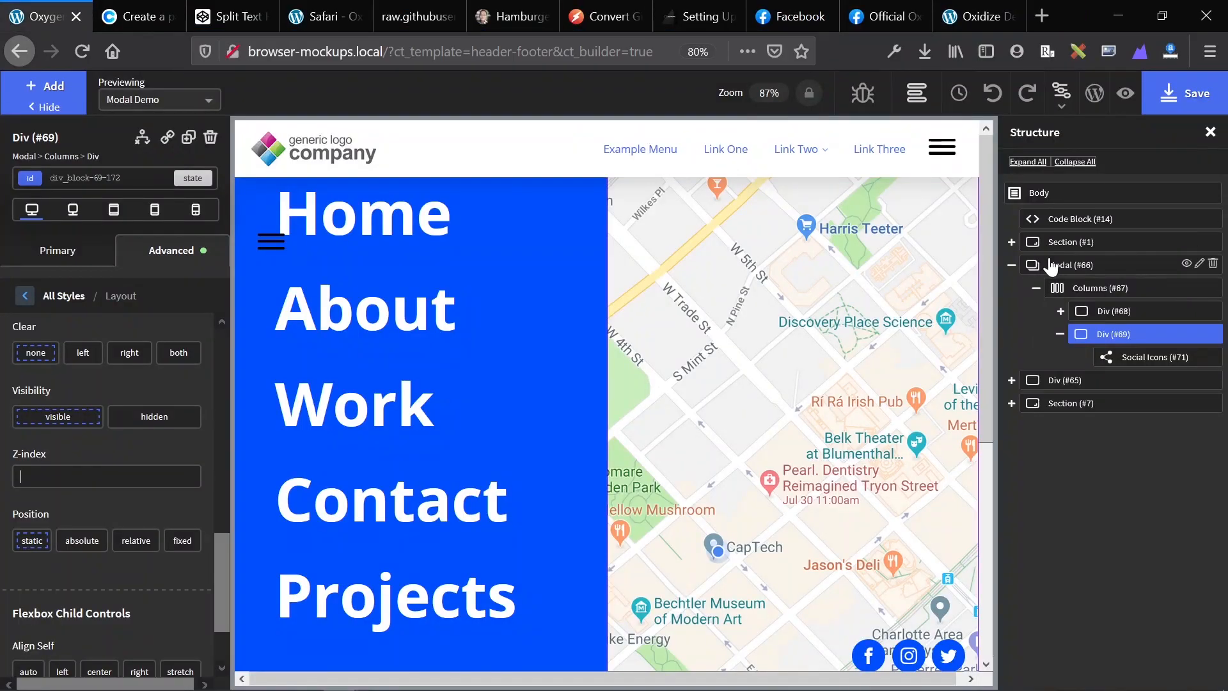
click(1052, 265)
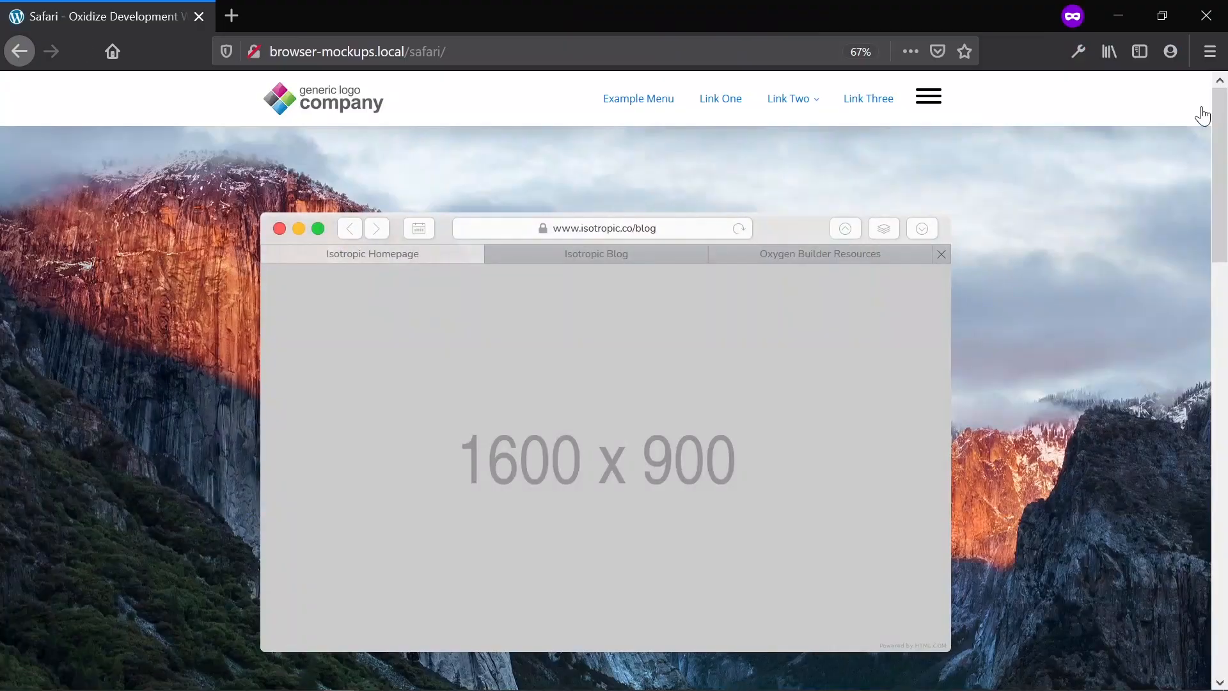